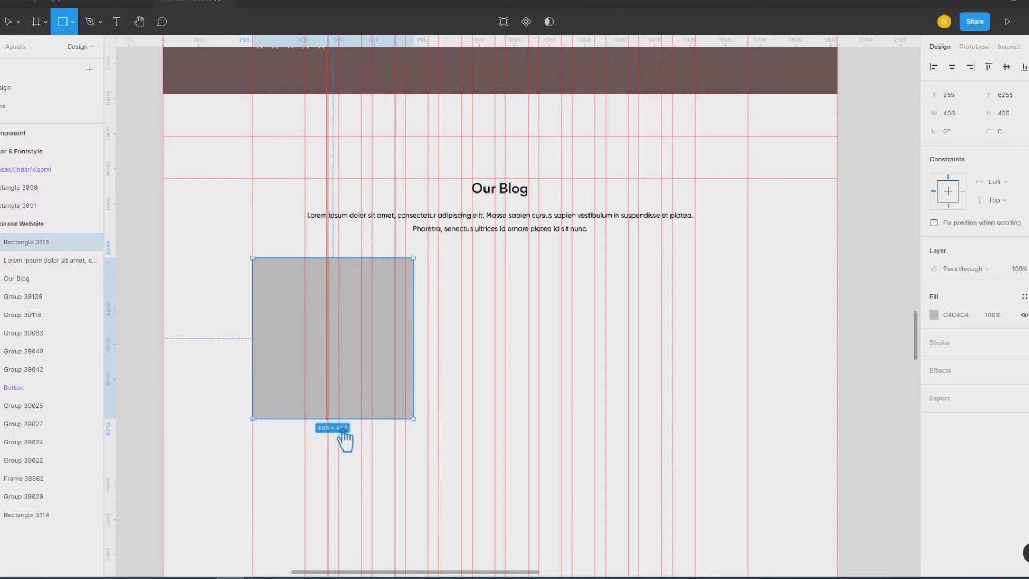
Step: Draw a placeholder rectangle beneath the Our Blog heading for the first blog card
left_click_drag(344, 439, 360, 451)
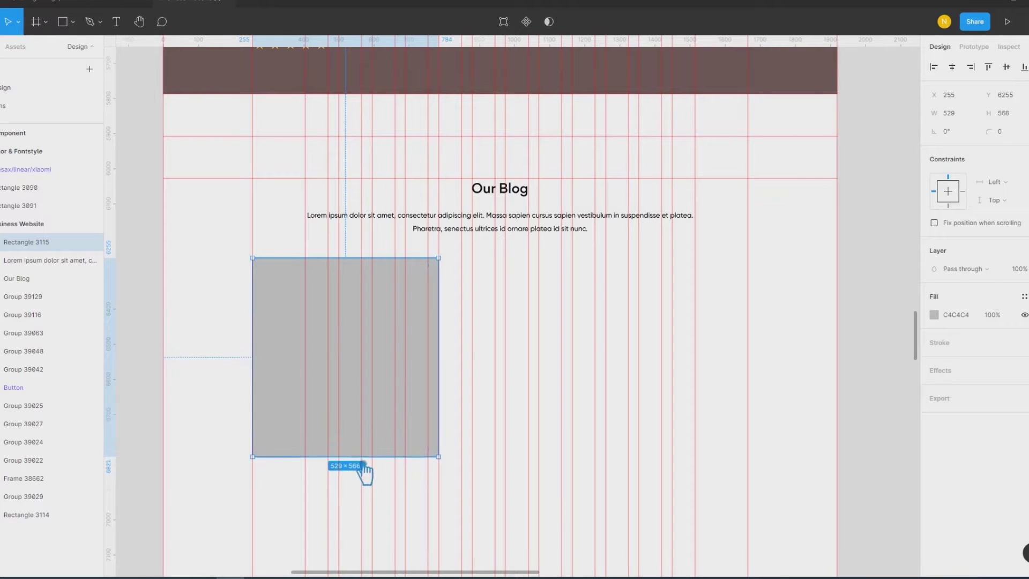
Step: Resize the rectangle to a 529×727 card with a 20 corner radius
left_click_drag(363, 456, 362, 530)
type("20")
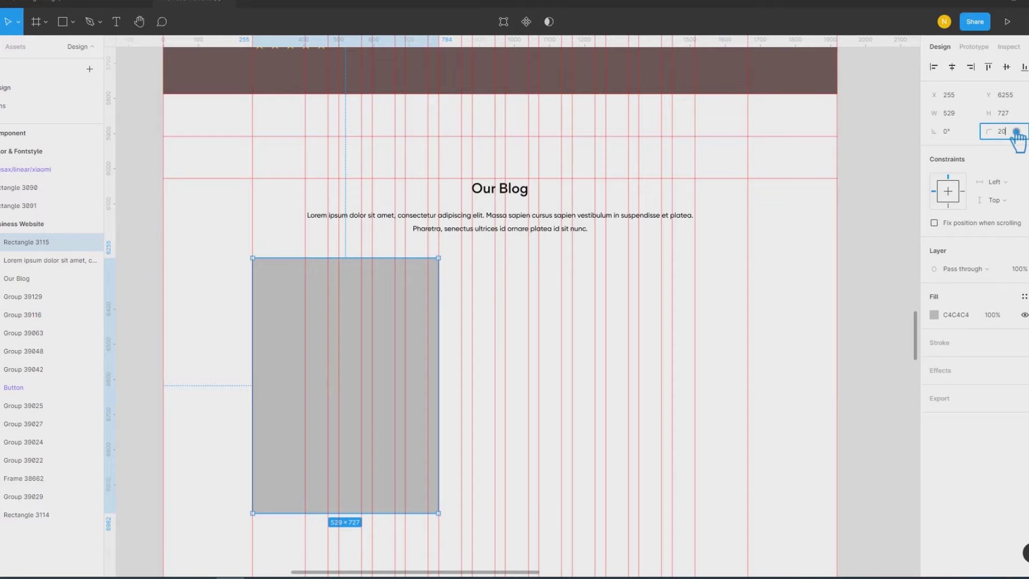
key("Return")
left_click(832, 394)
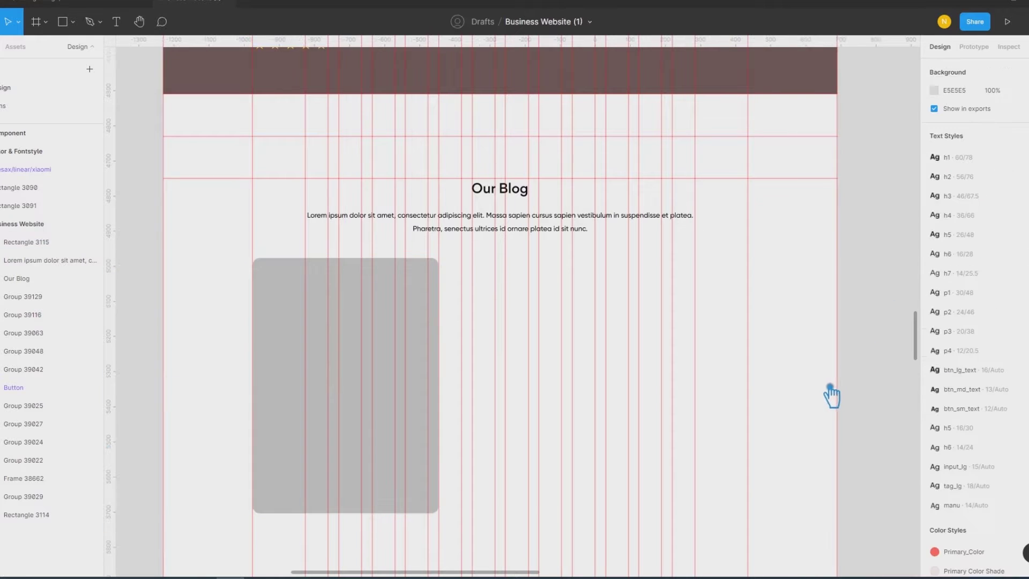
left_click(292, 327)
Step: Give the card a white FFFFFF fill and add a drop shadow
left_click(935, 316)
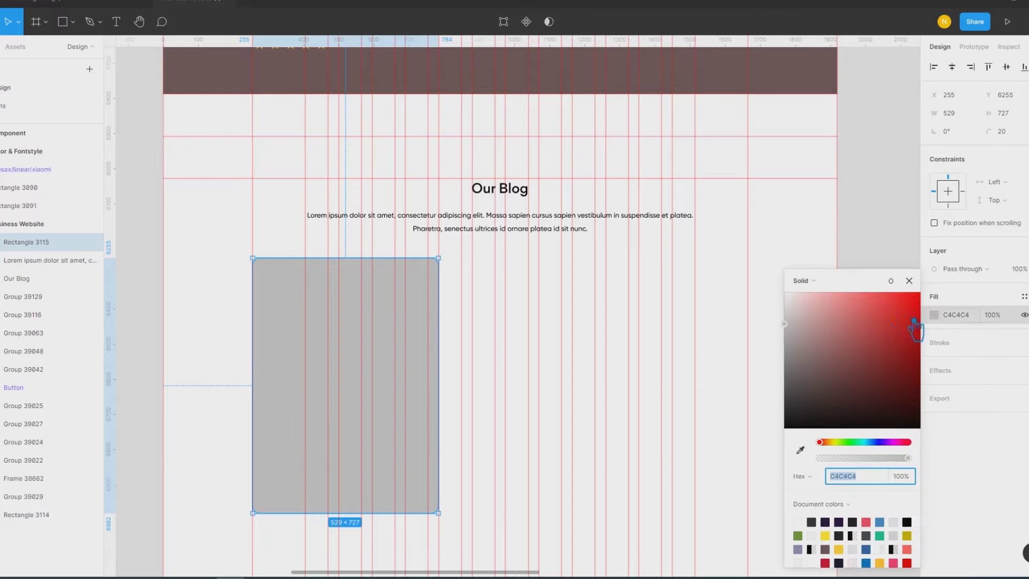
left_click_drag(914, 328, 779, 283)
left_click(925, 295)
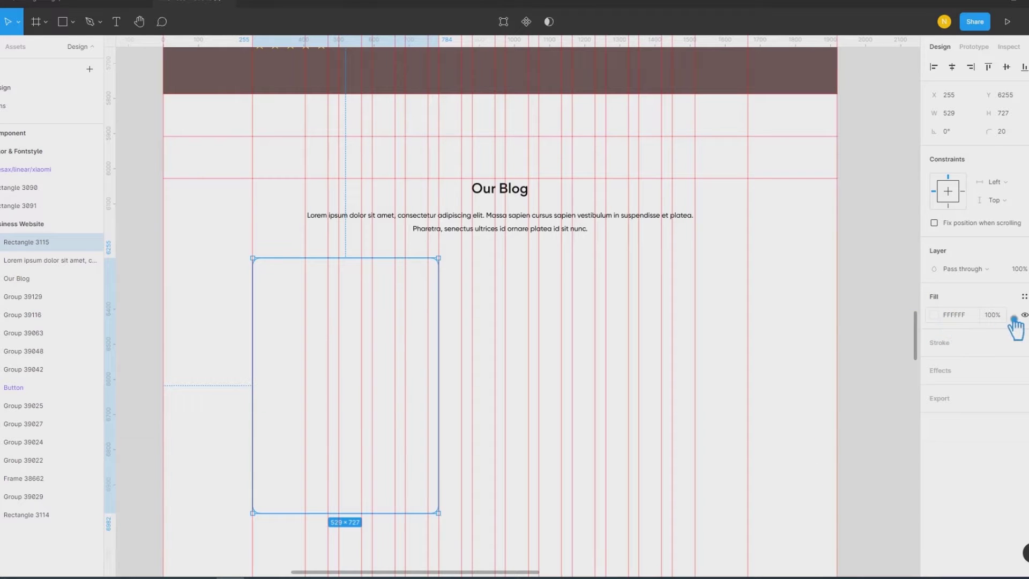
left_click(951, 378)
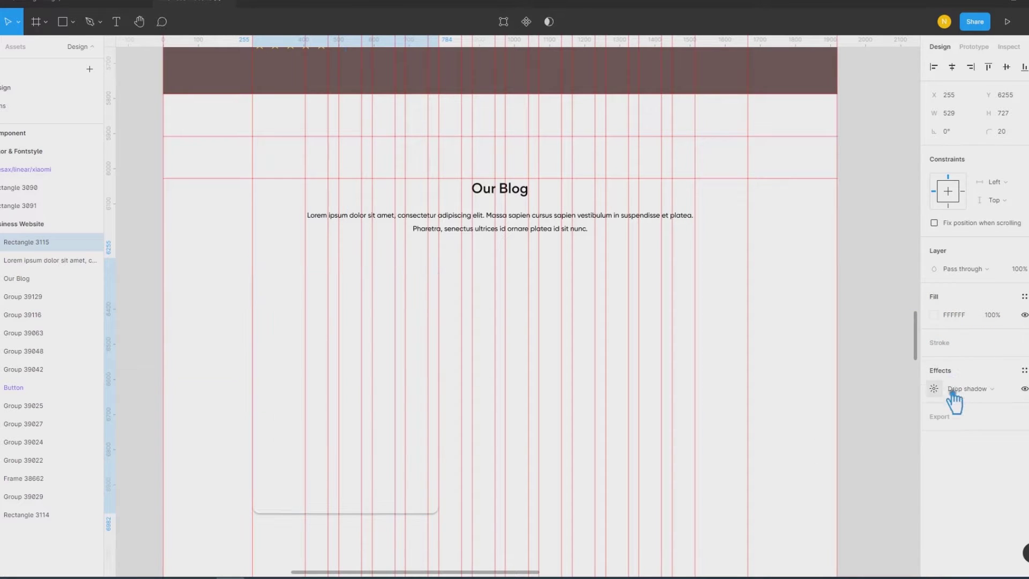
Step: Soften the card's drop shadow to Y 5, blur 50 and 8% black opacity
left_click(948, 391)
left_click(890, 417)
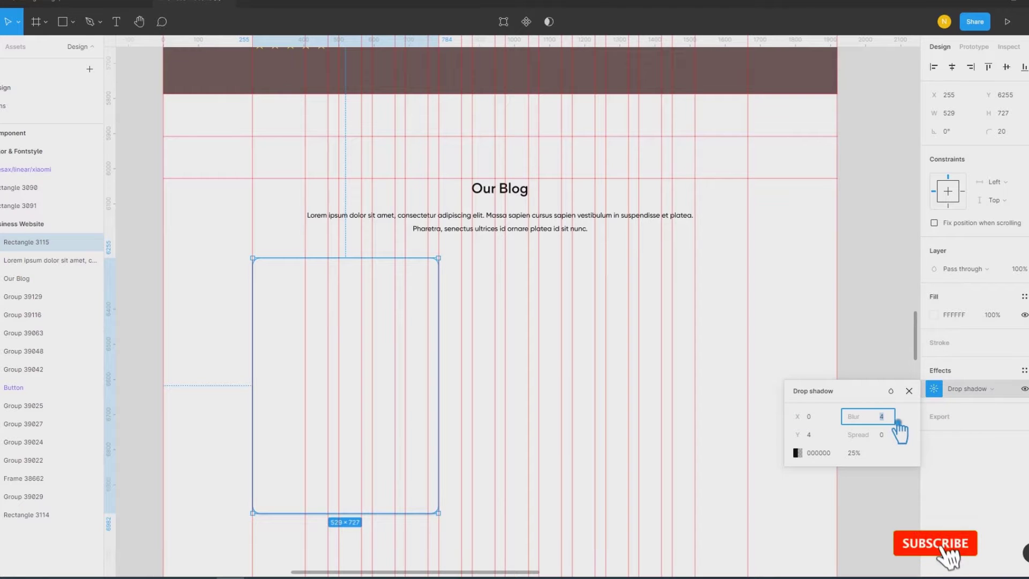
left_click(825, 441)
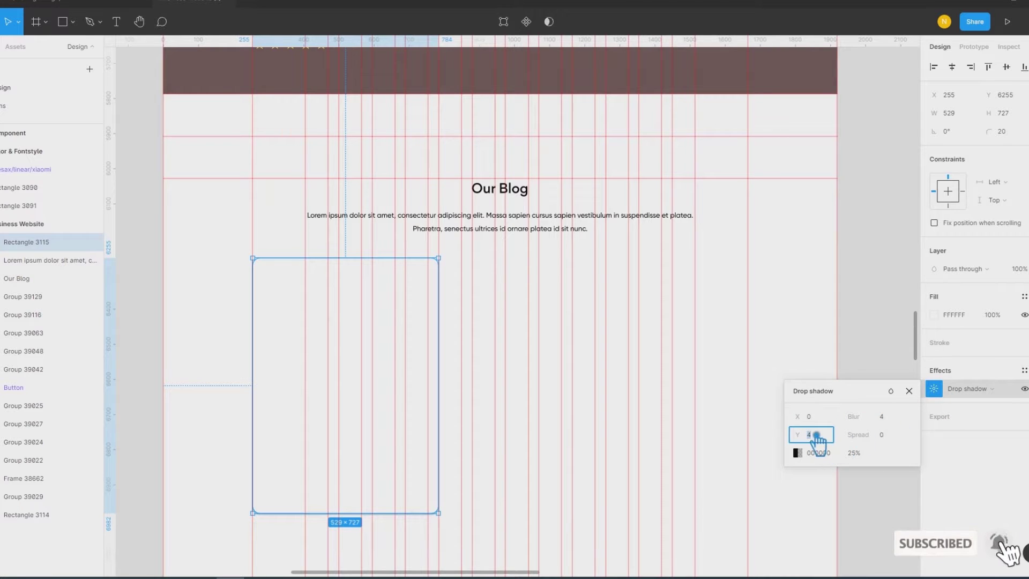
type("12")
left_click(866, 417)
type("27")
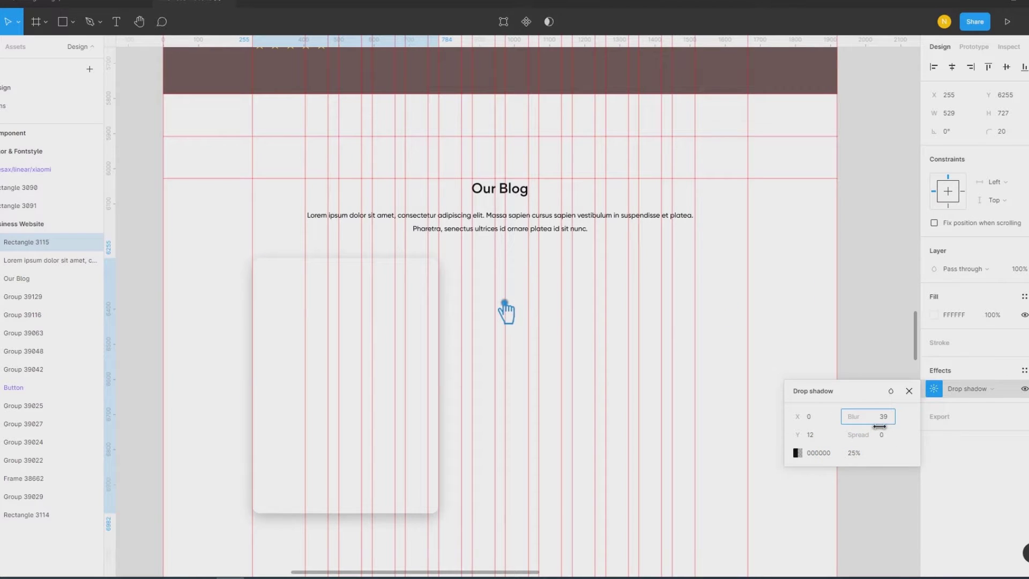
left_click(855, 454)
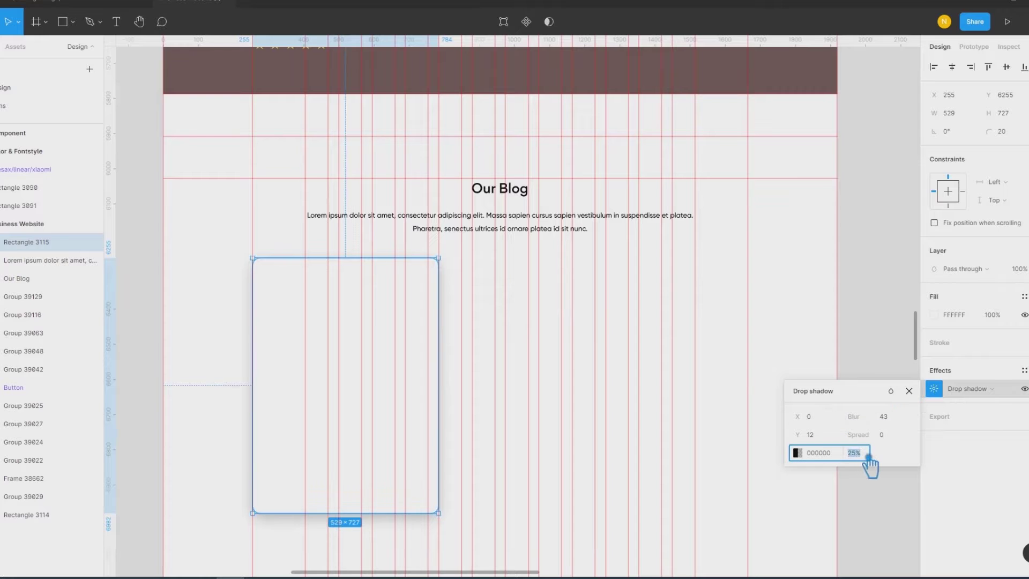
type("8")
key("Return")
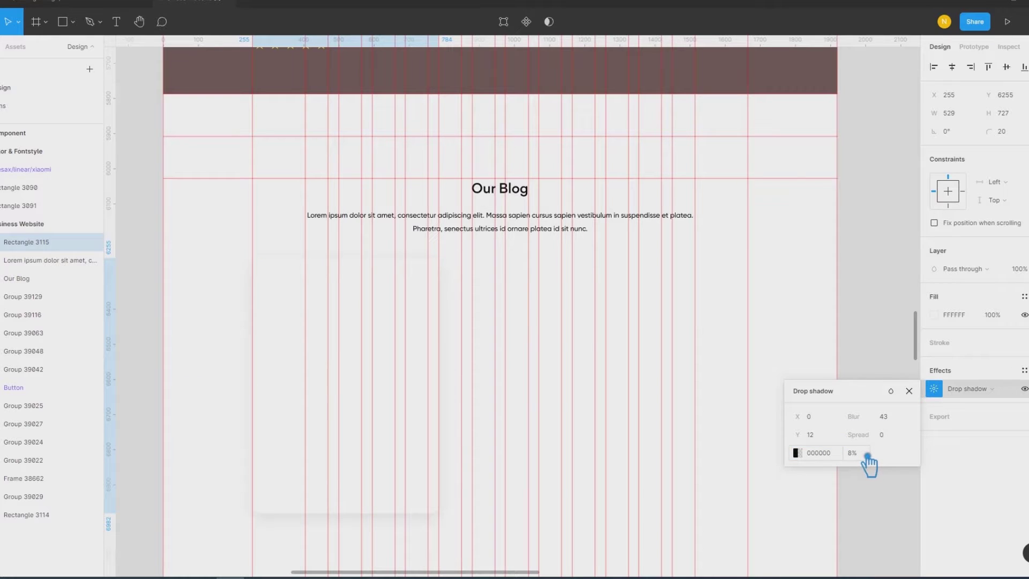
left_click_drag(810, 440, 796, 435)
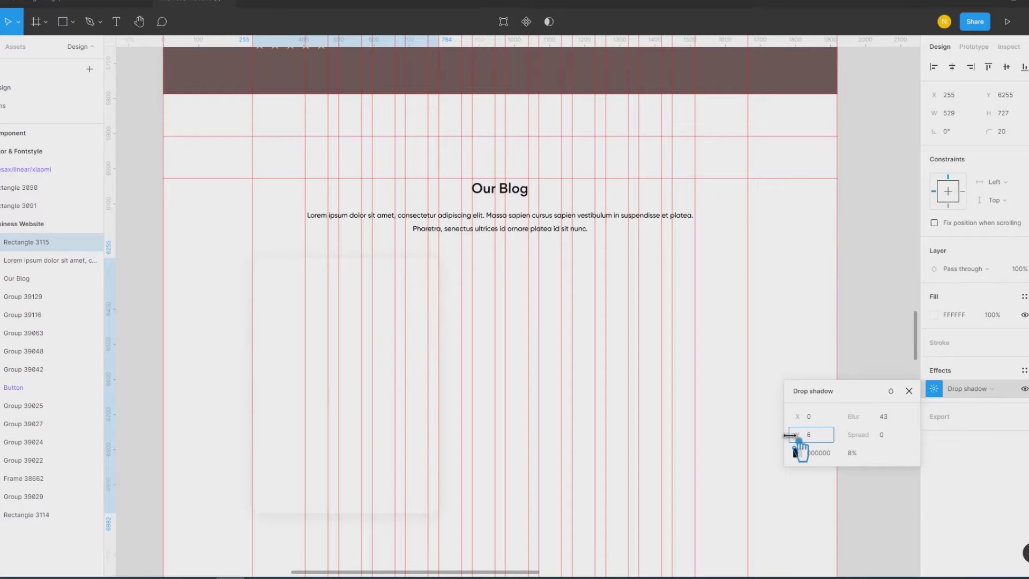
left_click(893, 423)
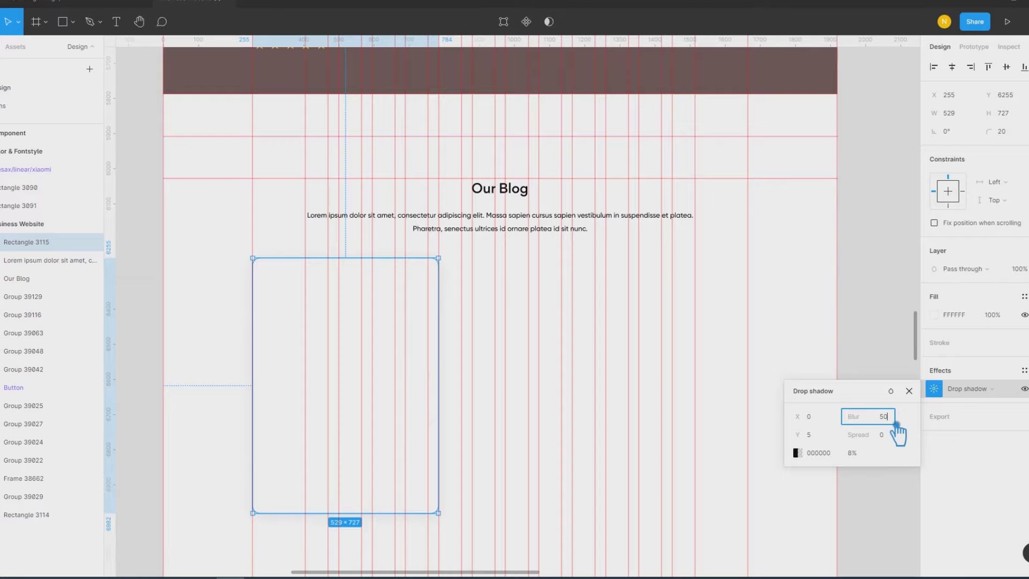
key("Return")
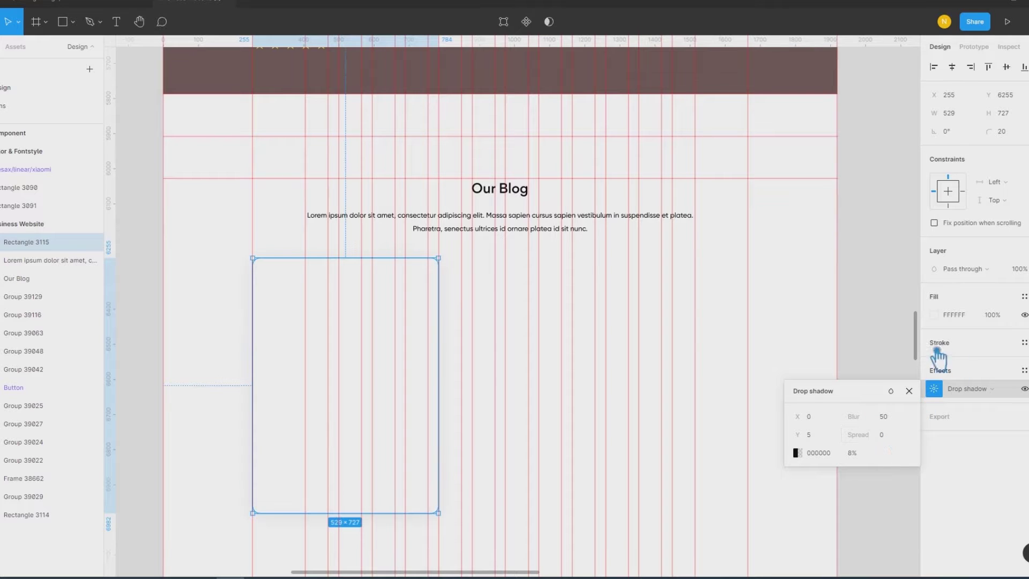
left_click(909, 391)
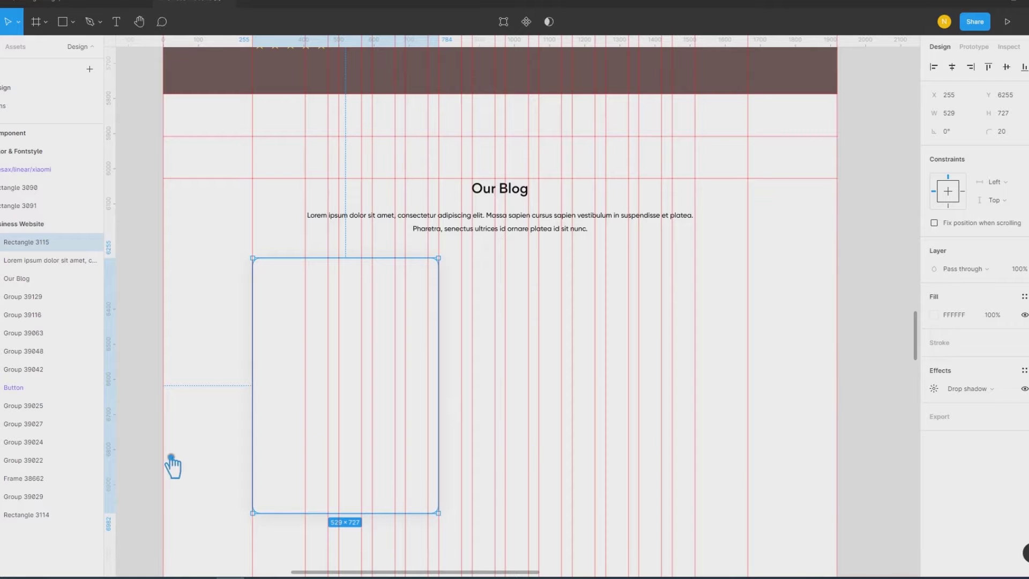
left_click(860, 408)
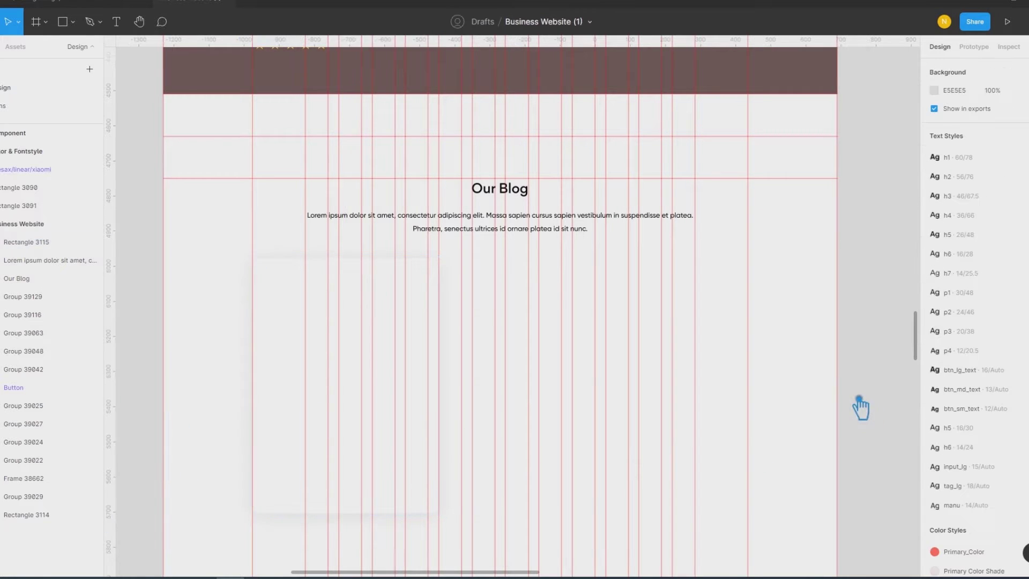
Step: Duplicate the card and shorten the copy to 529×356 for the photo area
key("shift+r")
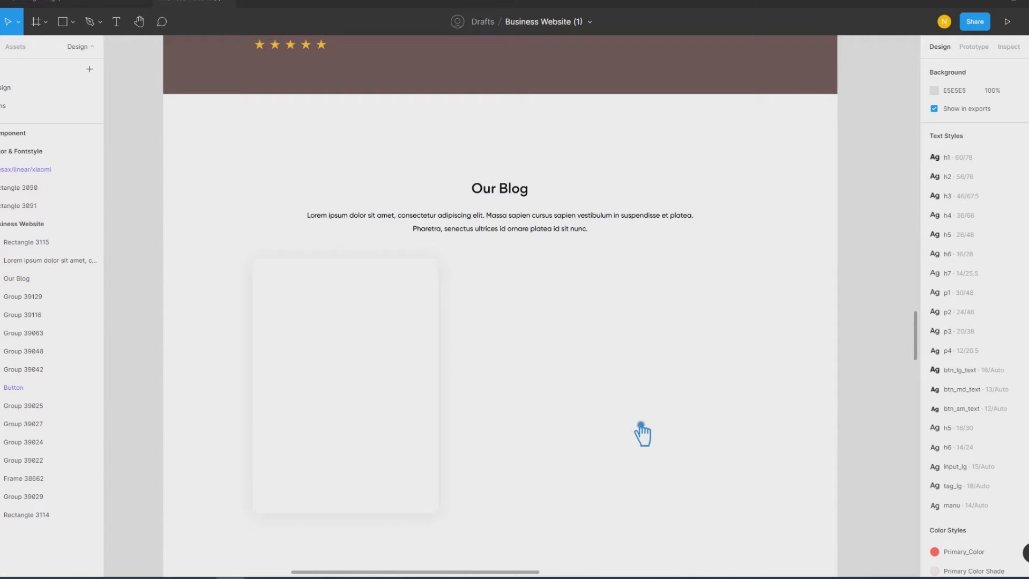
key("shift+r")
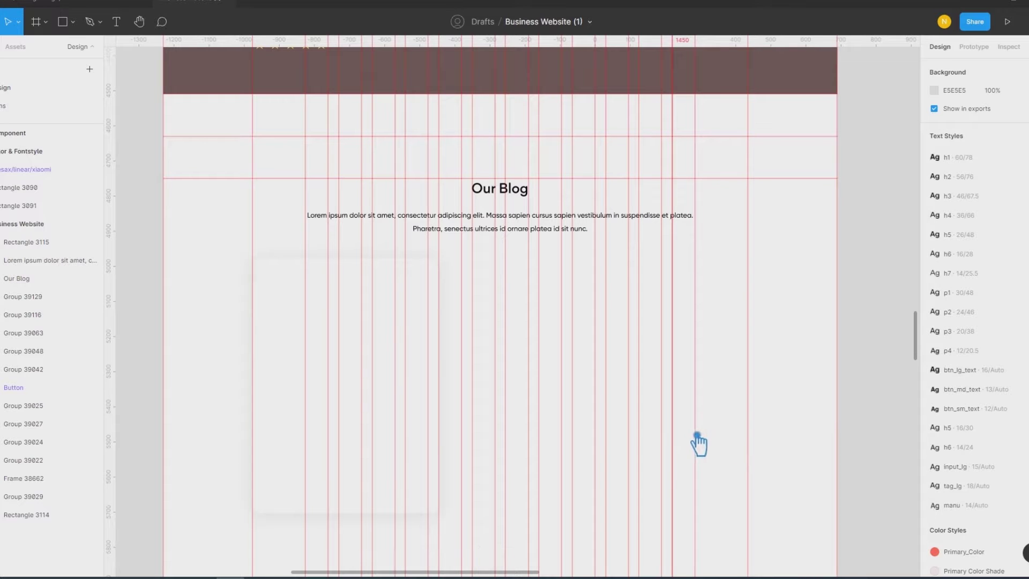
left_click(293, 328)
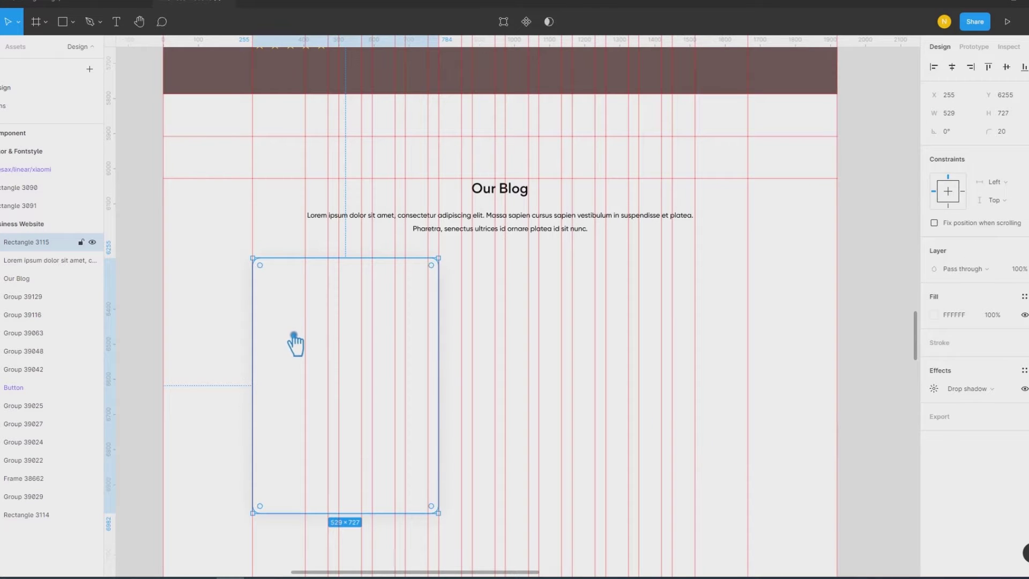
key("ctrl+d")
left_click_drag(311, 521, 317, 388)
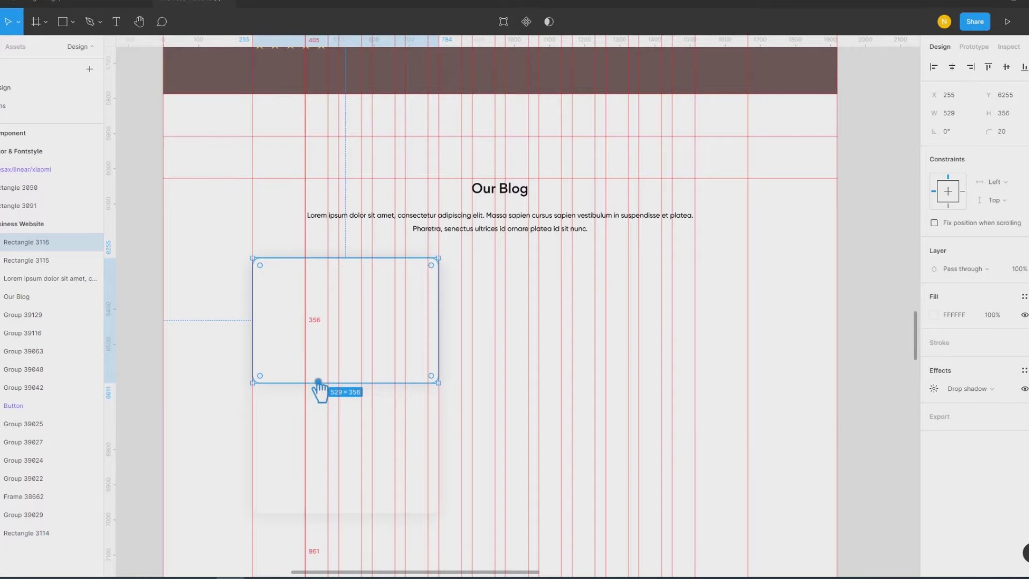
Step: Launch the Pexels plugin from the photo rectangle's context menu
right_click(296, 315)
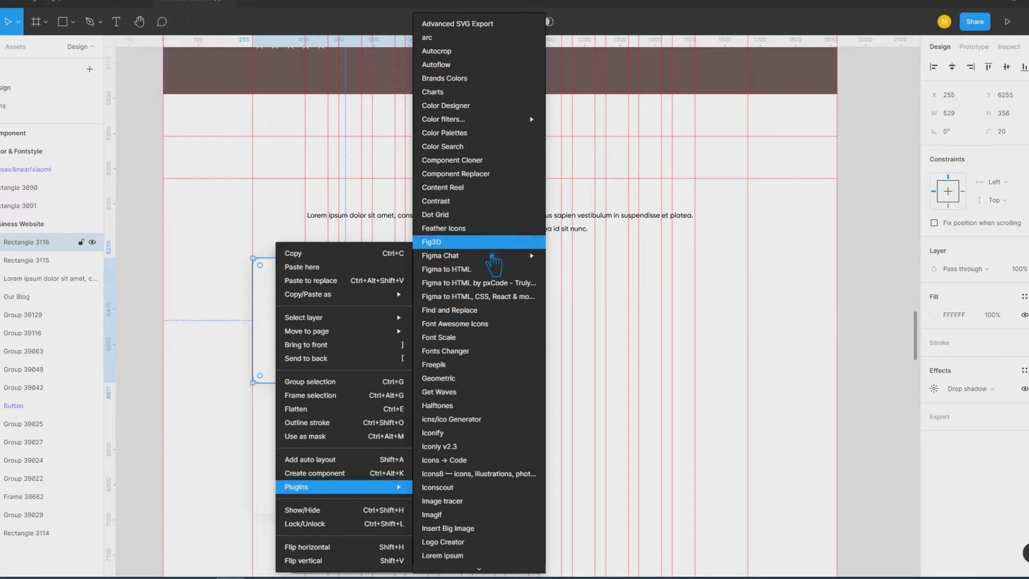
scroll(490, 453, "down", 2)
scroll(490, 453, "down", 1)
scroll(490, 453, "down", 1)
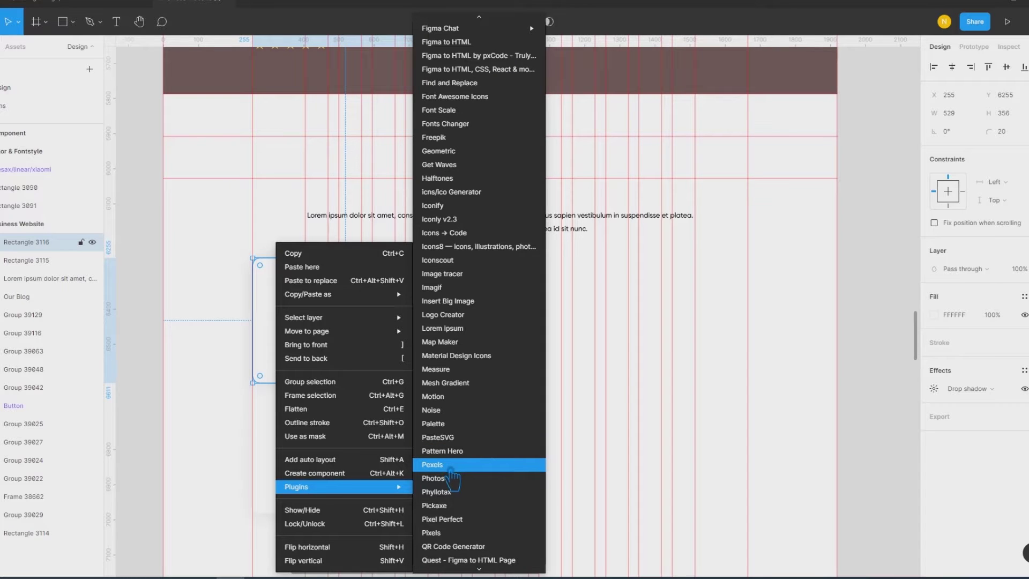
left_click(451, 467)
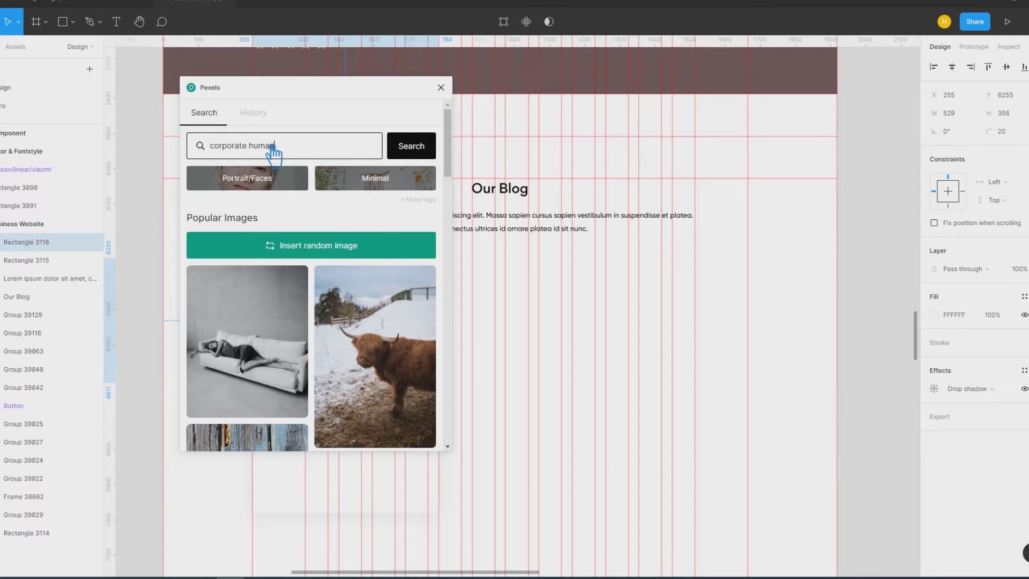
Step: Search Pexels for single-person corporate photos and try a man-in-hat photo in the photo area
key("Return")
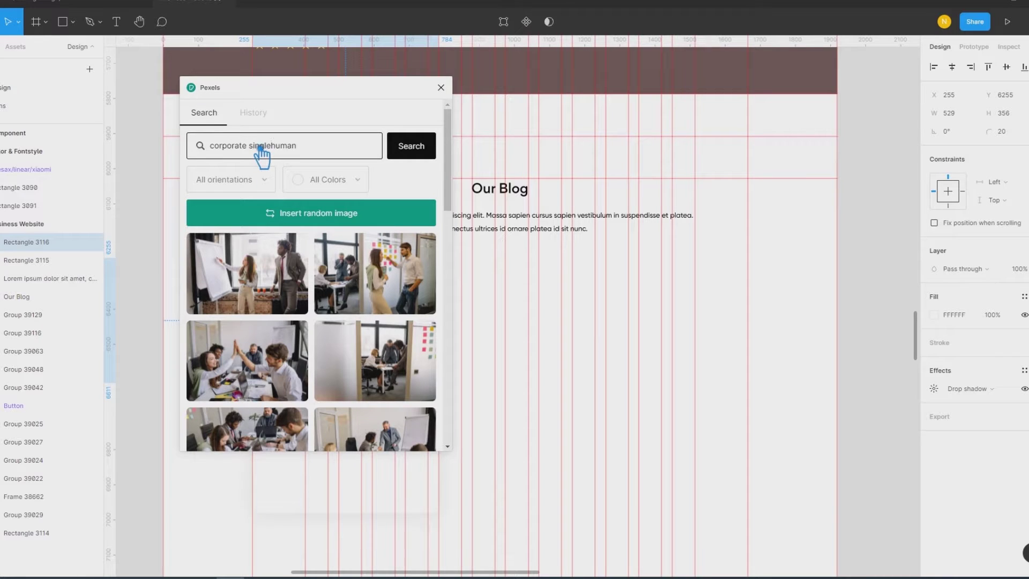
key("Return")
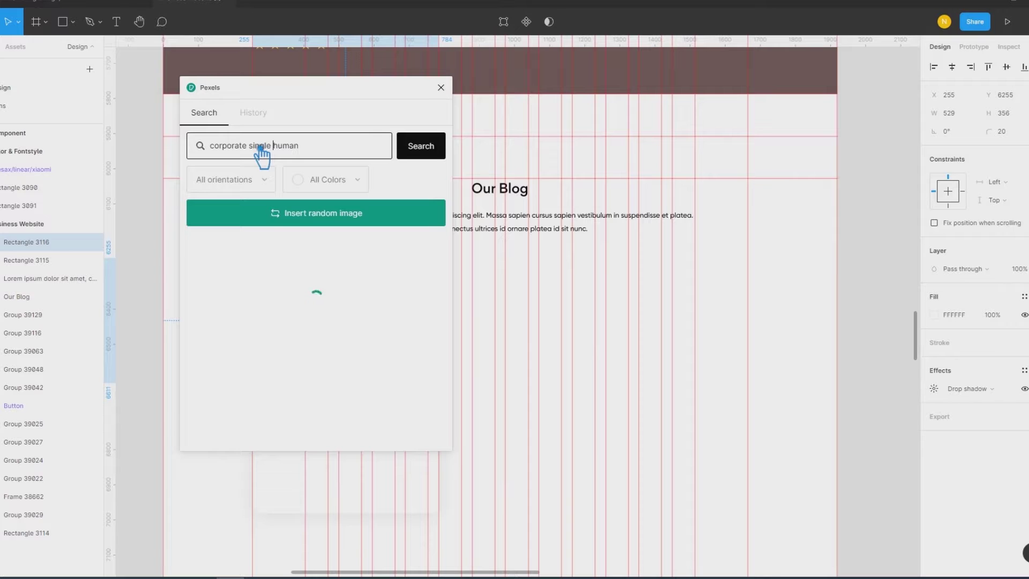
scroll(364, 316, "down", 3)
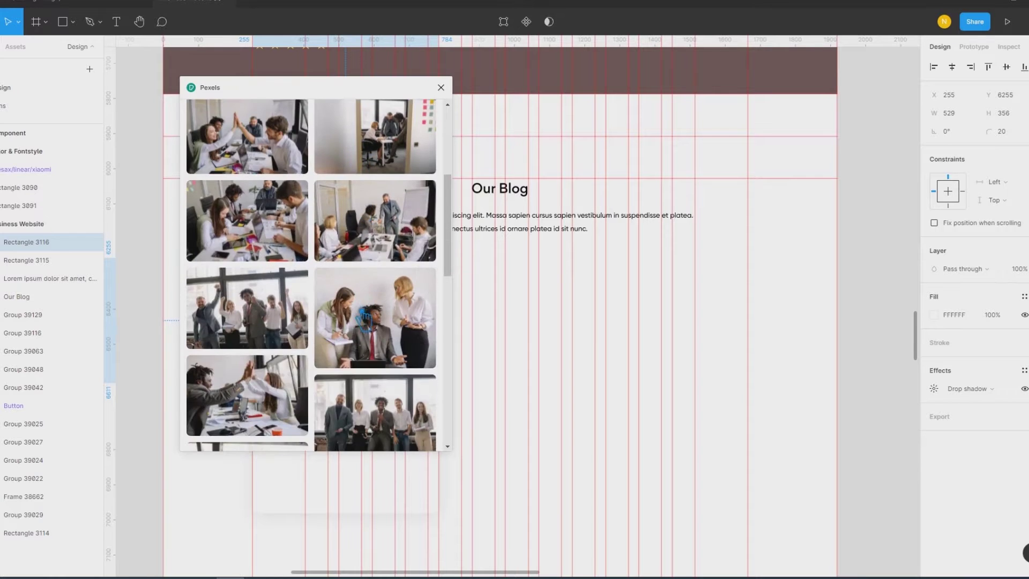
scroll(365, 319, "down", 3)
scroll(363, 320, "down", 3)
scroll(363, 320, "down", 3)
scroll(363, 320, "down", 3)
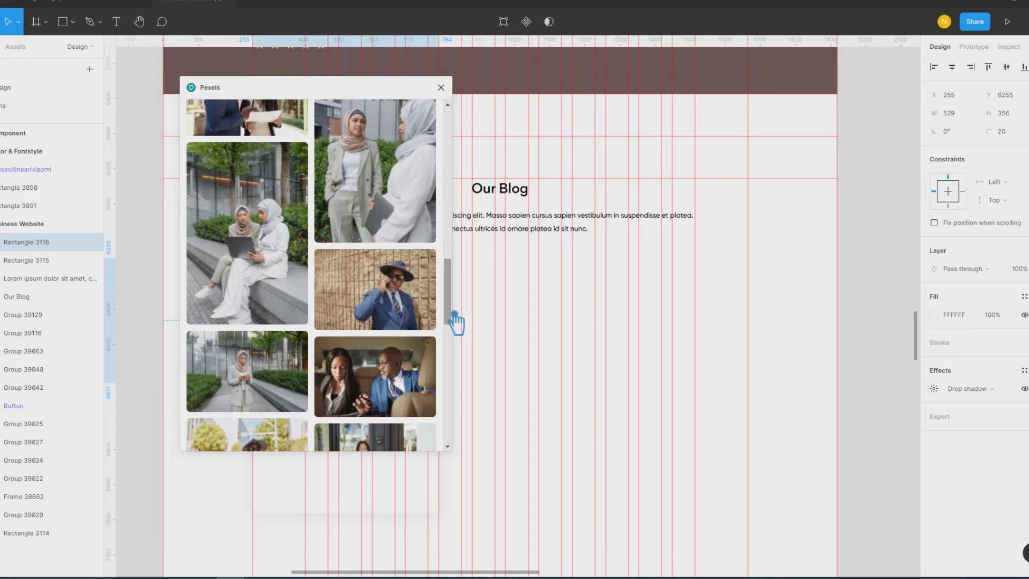
left_click_drag(301, 88, 656, 107)
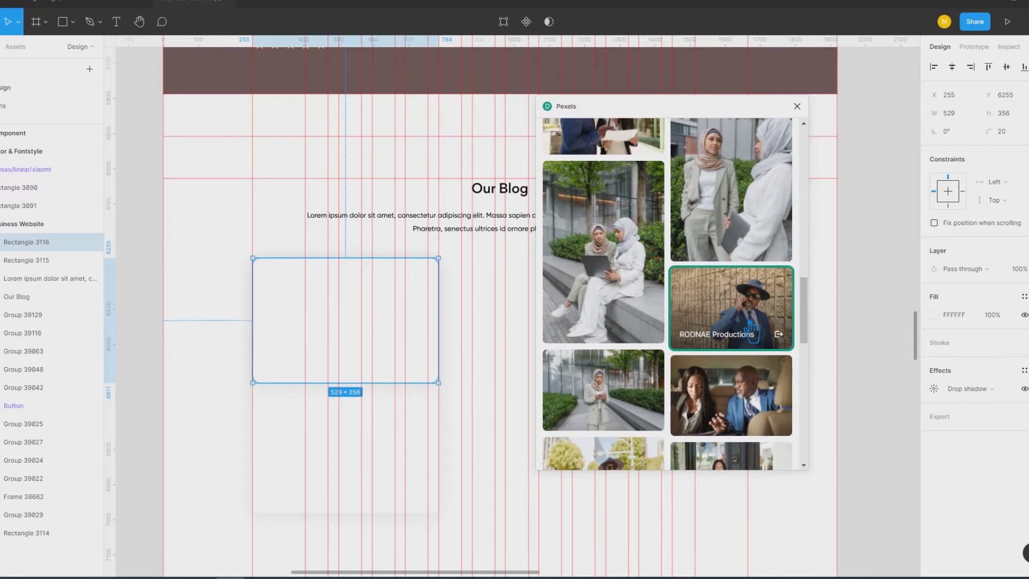
left_click(752, 327)
Step: Try other Pexels photos, settling on the woman in a white blouse at a laptop
scroll(752, 328, "down", 3)
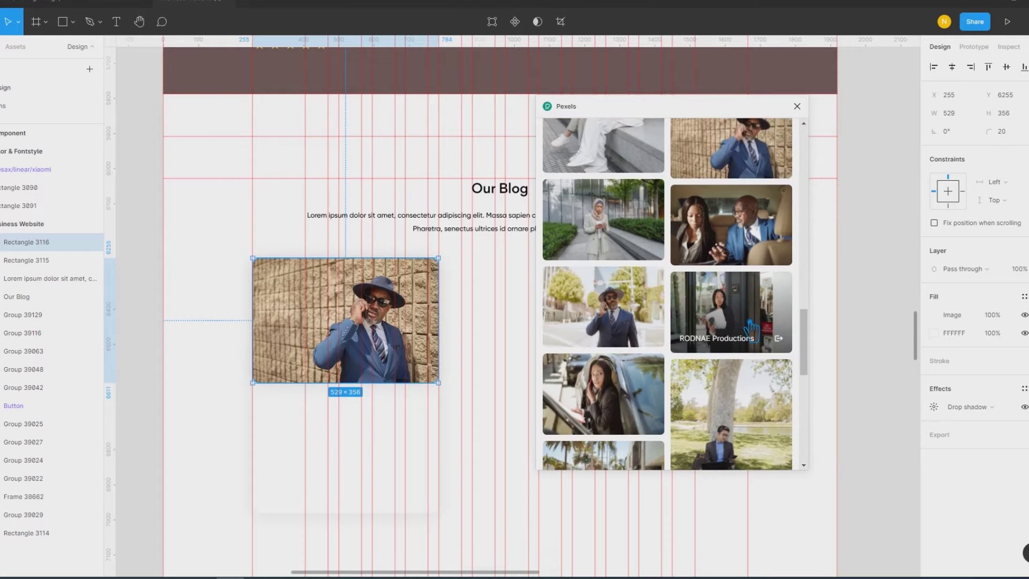
scroll(752, 328, "down", 3)
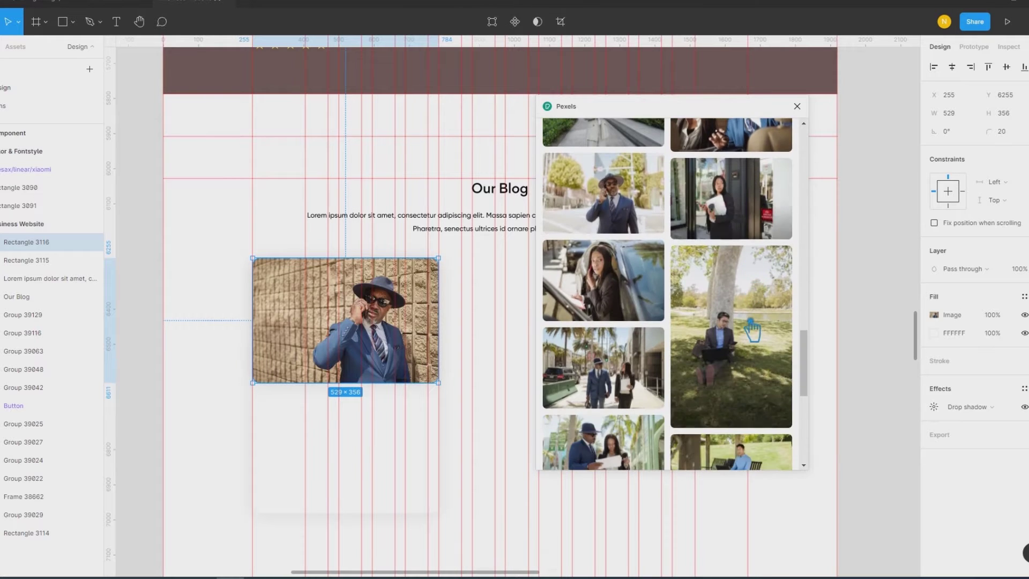
left_click(624, 217)
scroll(734, 336, "down", 4)
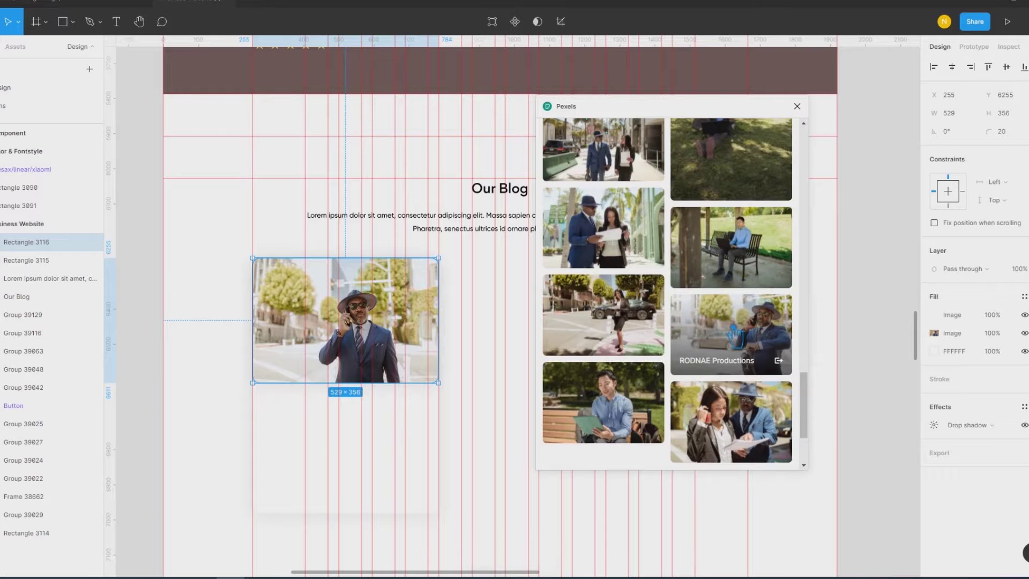
scroll(735, 337, "down", 3)
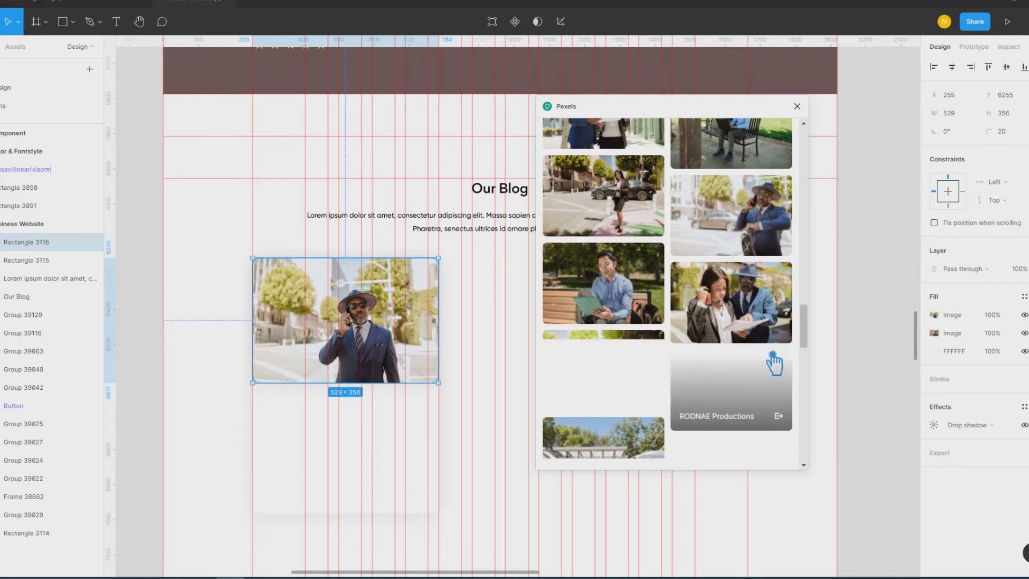
scroll(774, 364, "down", 1)
scroll(775, 362, "down", 4)
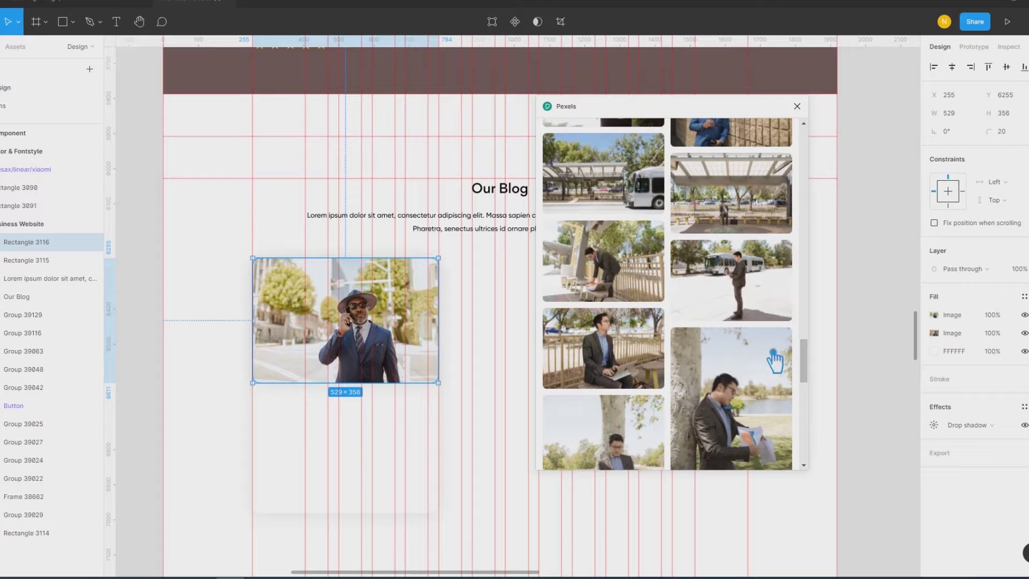
scroll(774, 360, "down", 4)
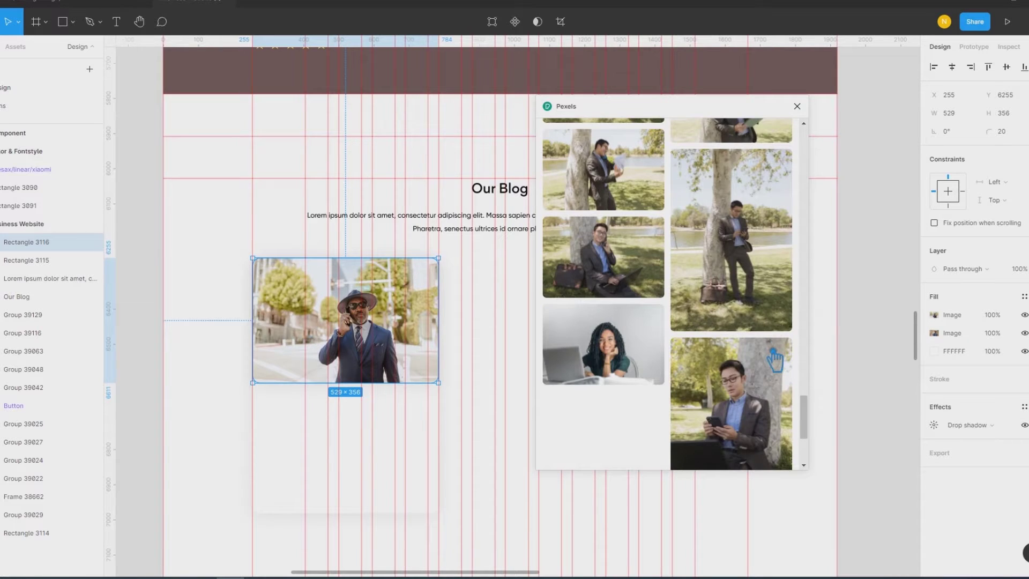
left_click(622, 357)
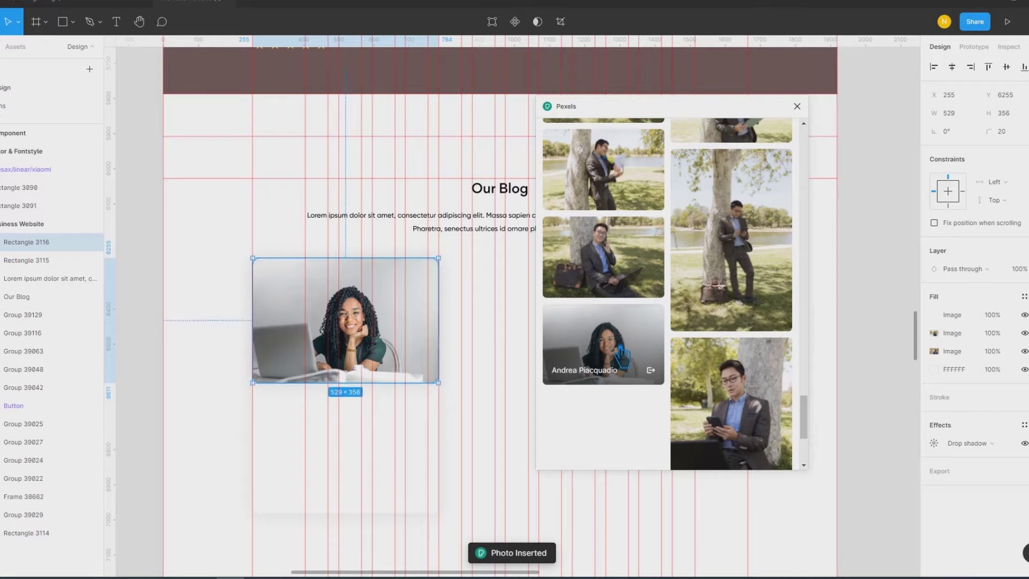
left_click(604, 273)
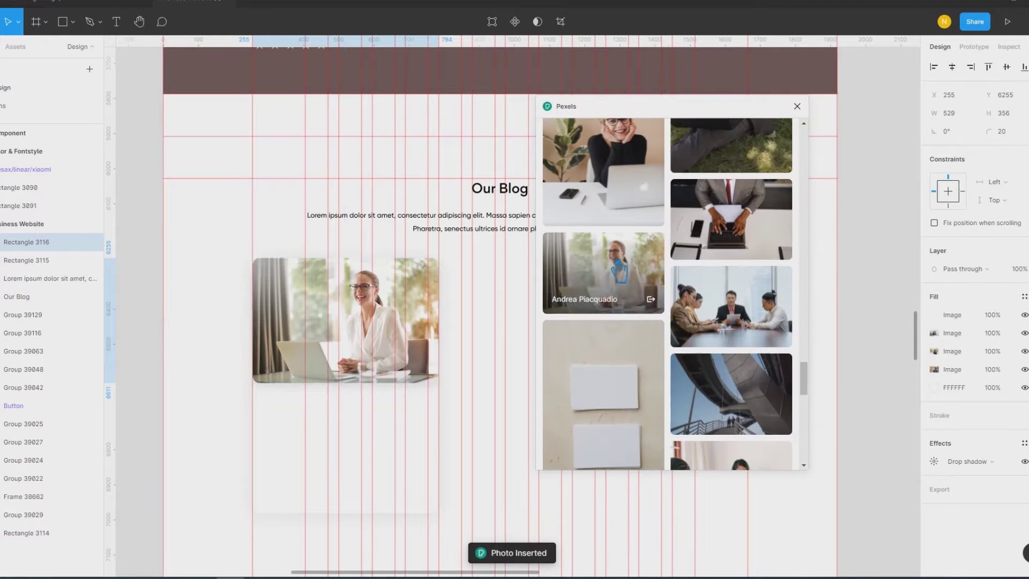
left_click(209, 423)
left_click(298, 336)
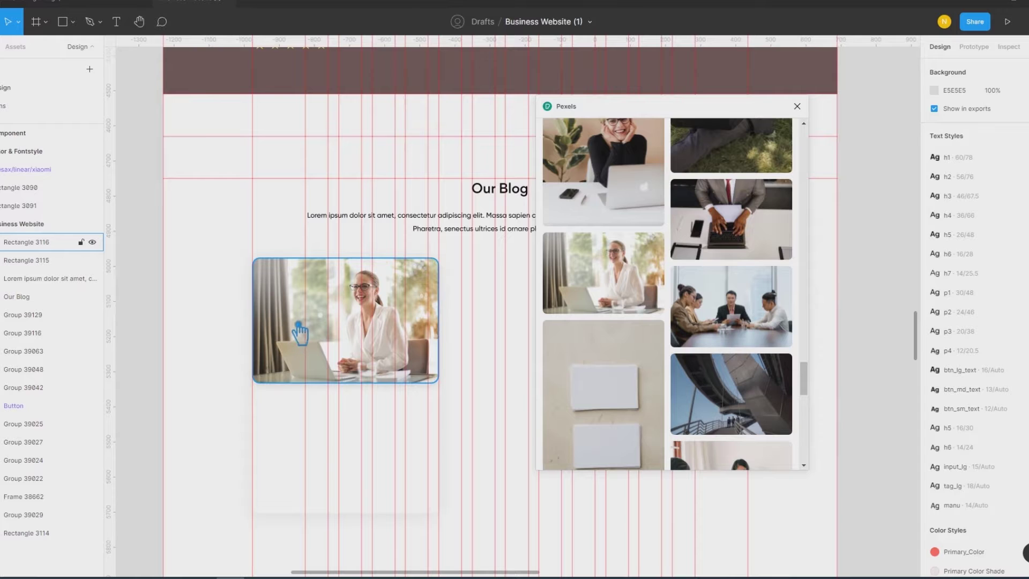
Step: Close the Pexels plugin panel and scroll back up to the feature cards
left_click(193, 400)
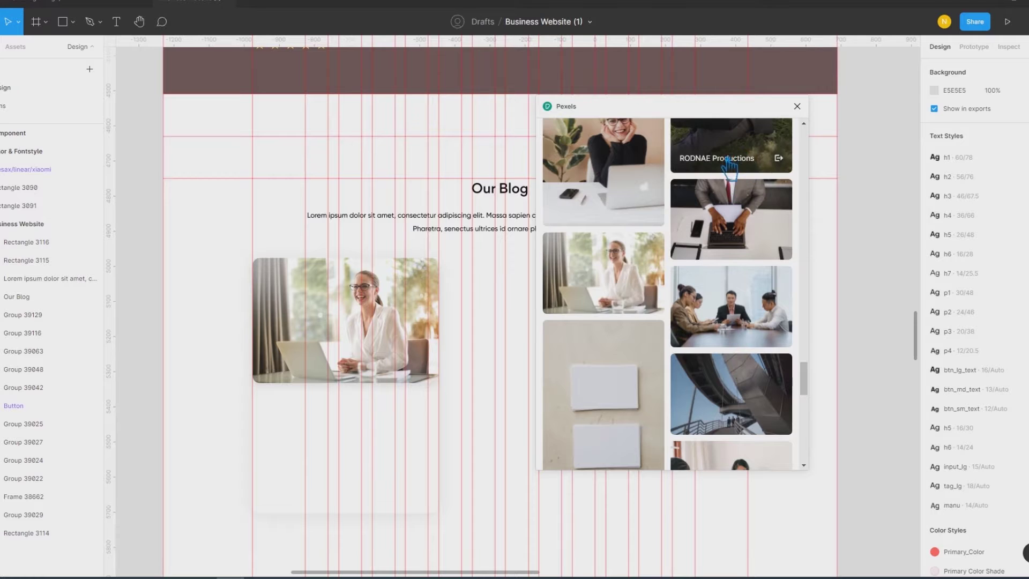
left_click(797, 106)
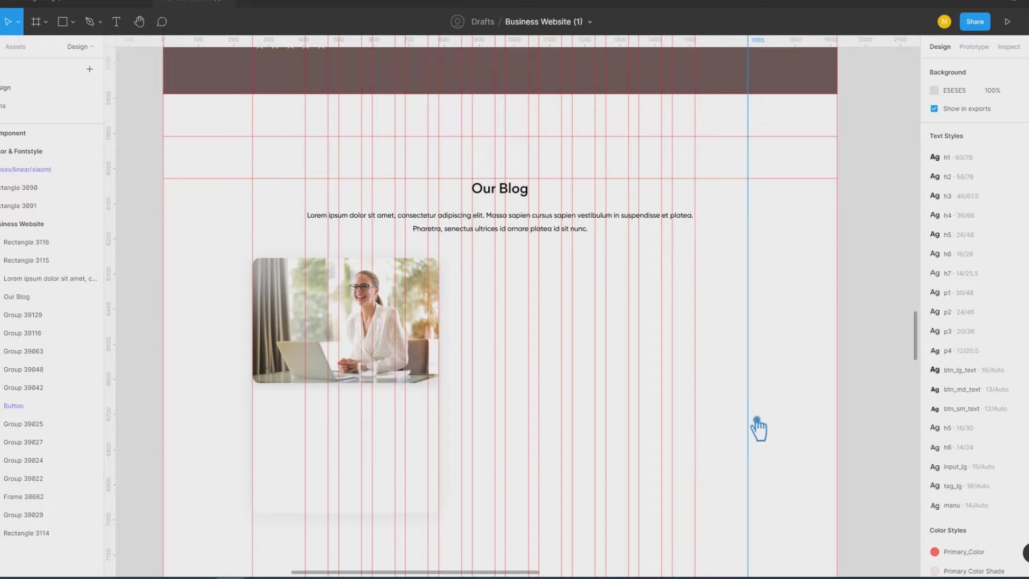
scroll(758, 427, "up", 3)
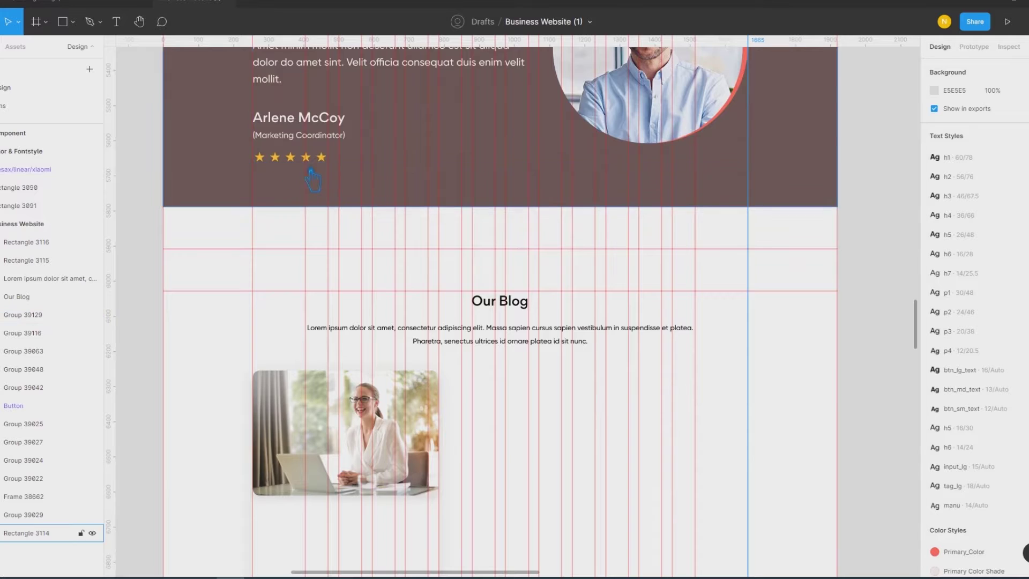
scroll(314, 180, "up", 6)
scroll(320, 195, "up", 3)
scroll(320, 196, "up", 2)
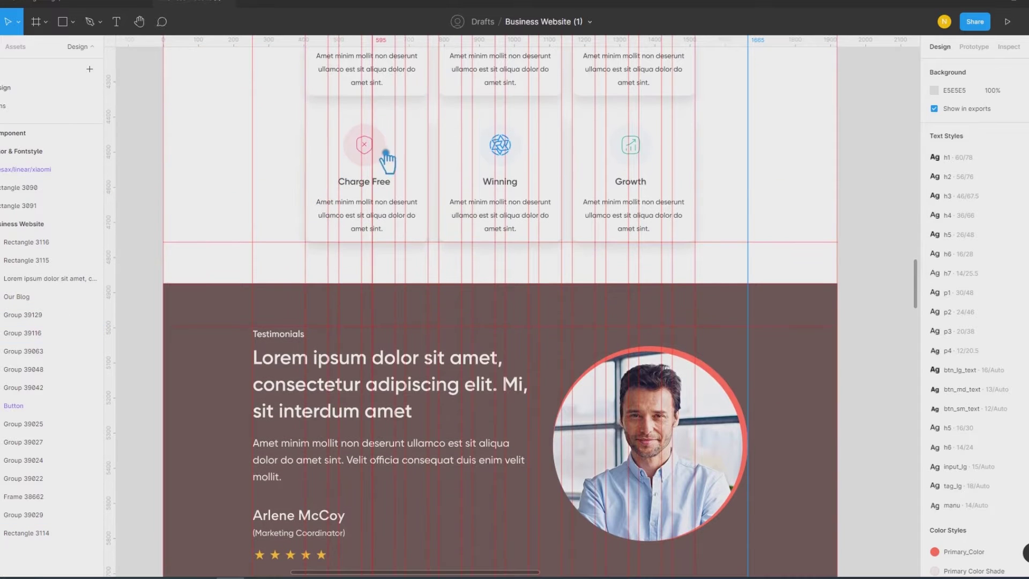
Step: Hide the rulers and select the Charge Free card's shield-cross icon
left_click(402, 168)
key("shift+r")
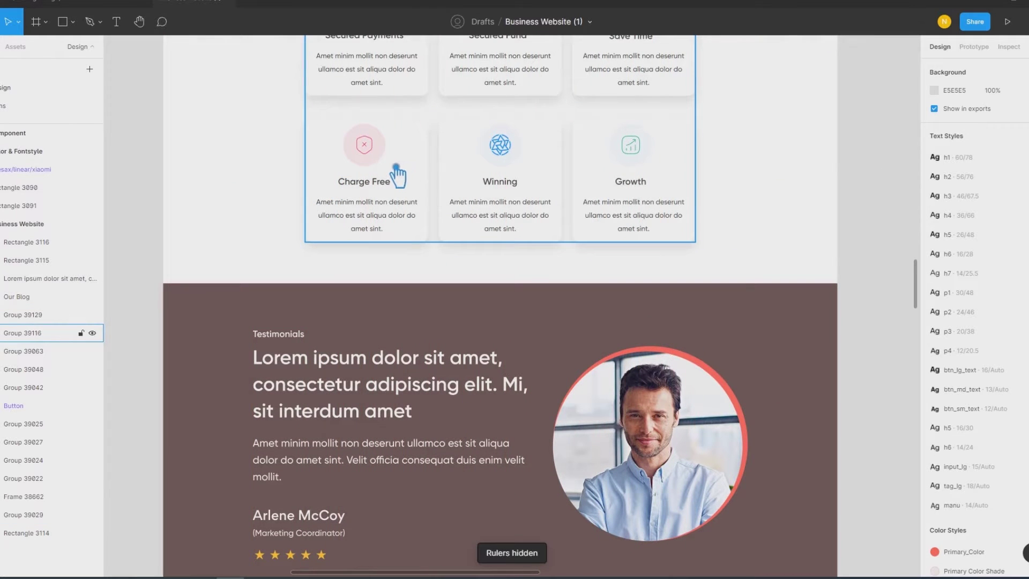
double_click(377, 153)
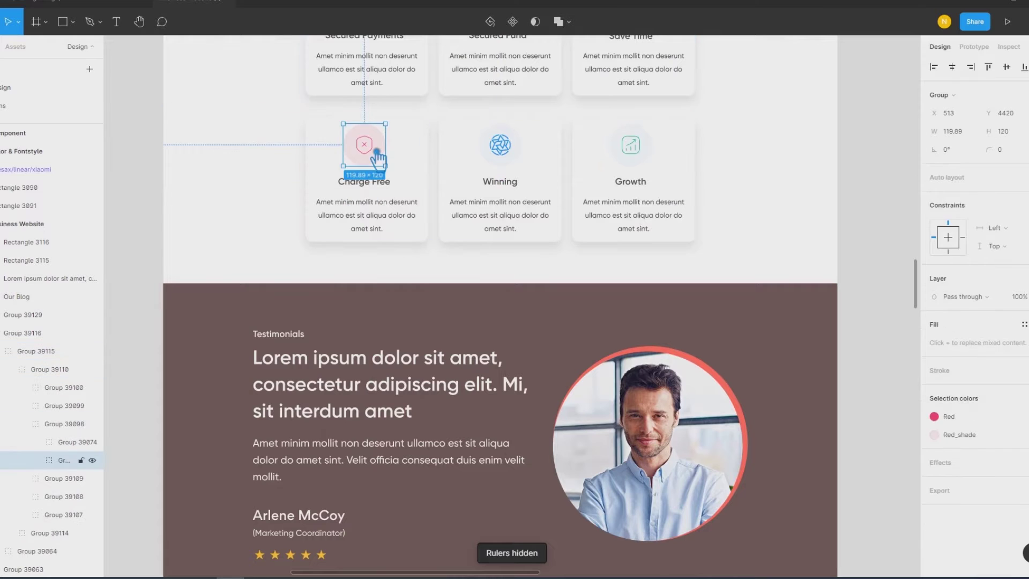
double_click(370, 150)
scroll(455, 306, "down", 5)
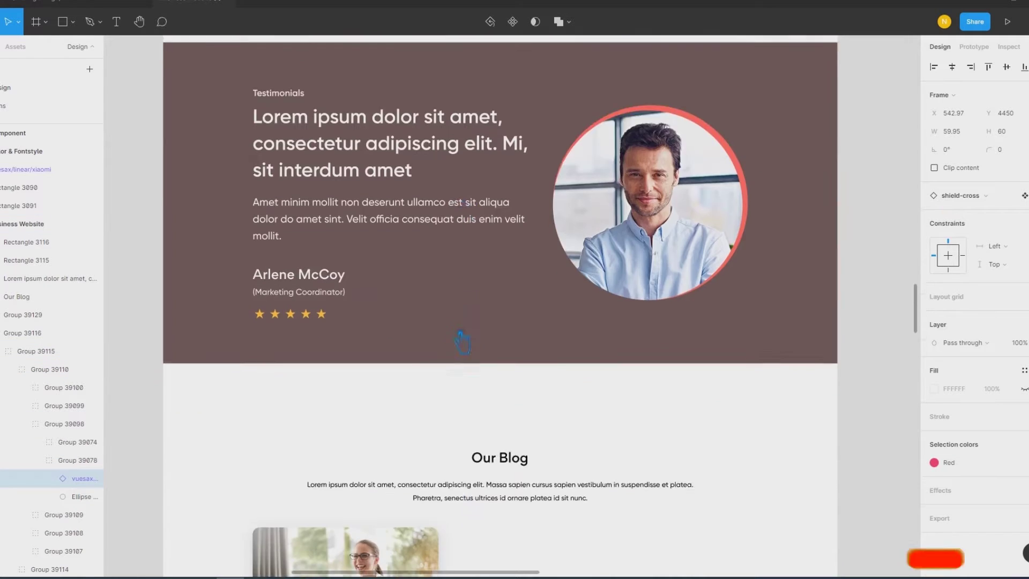
scroll(458, 338, "down", 5)
Step: Paste the shield-cross icon level with the blog photo's lower edge and recolour it Yellow
left_click(388, 446)
key("ctrl+v")
left_click(530, 415)
left_click(512, 315)
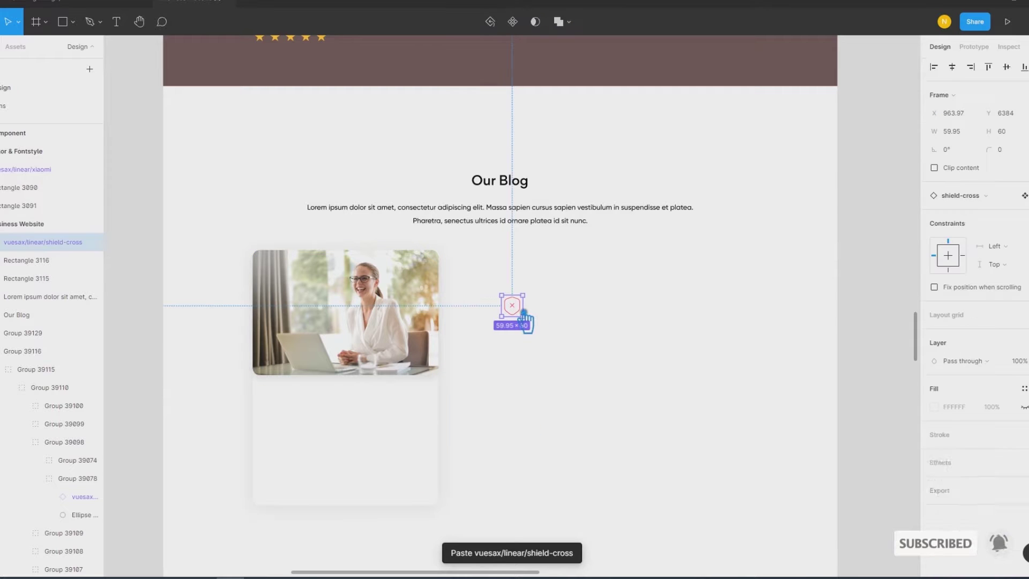
left_click_drag(524, 327, 616, 367)
mouse_move(969, 481)
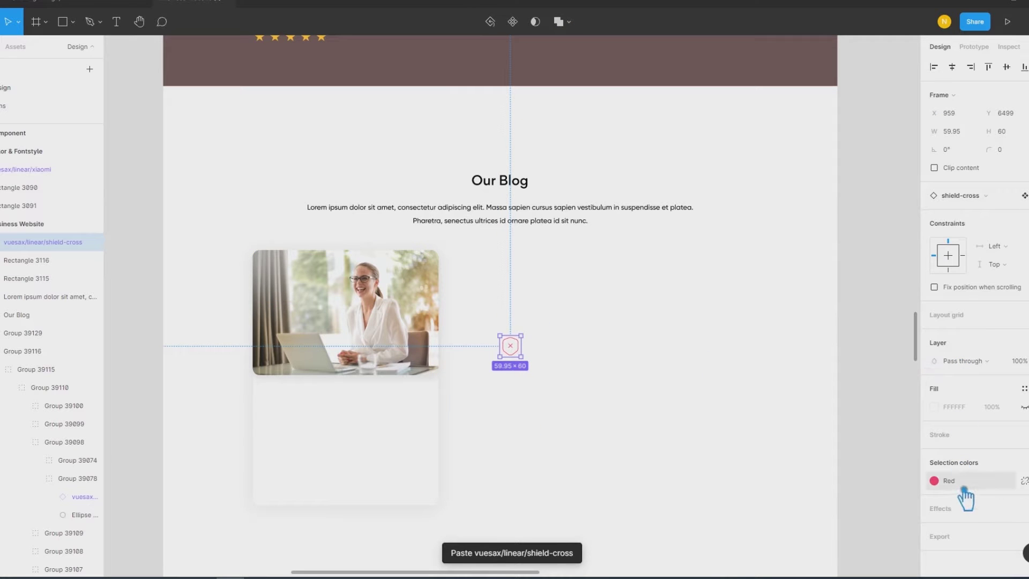
left_click(965, 492)
left_click(850, 474)
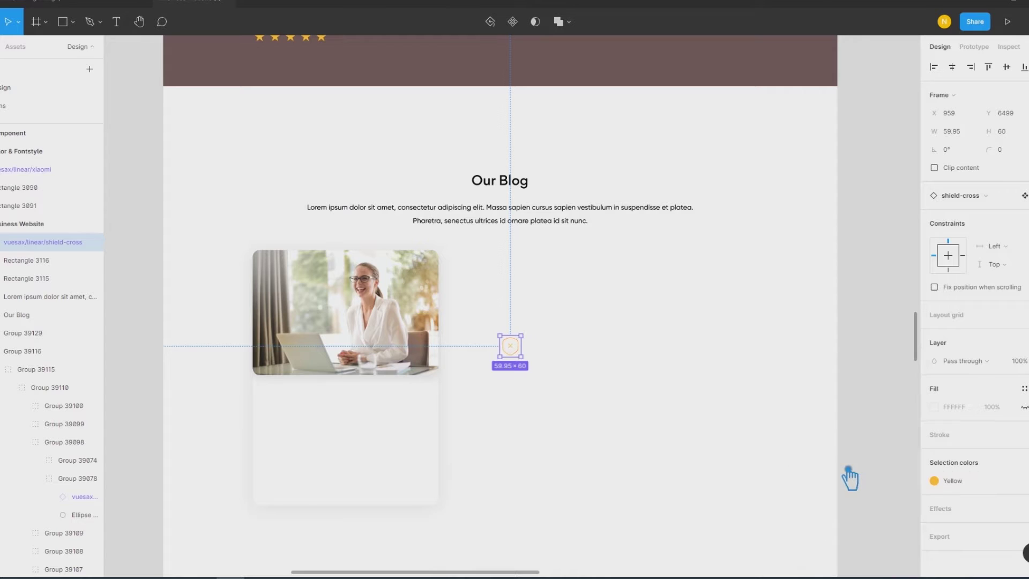
left_click(988, 435)
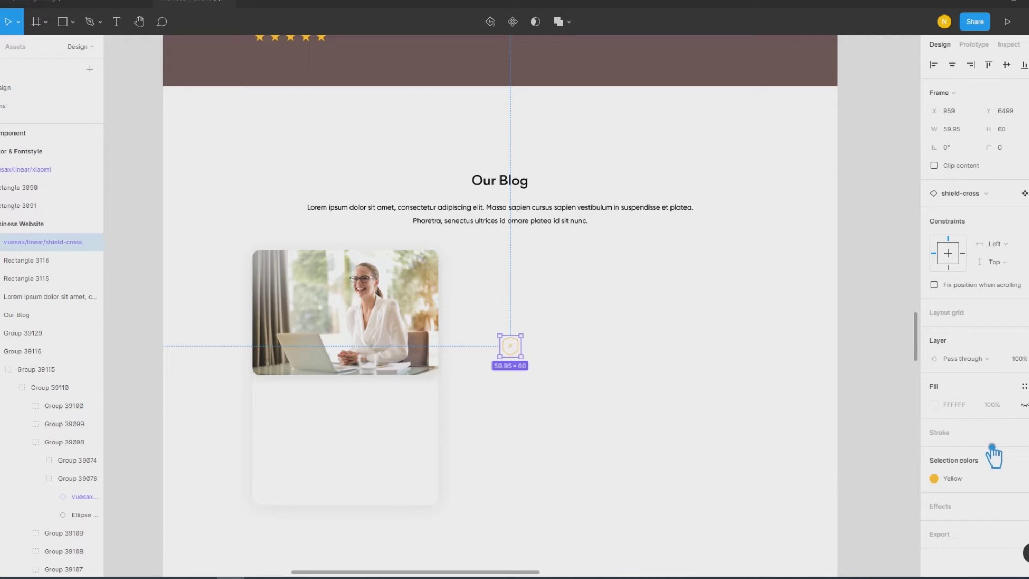
Step: Swap the pasted icon for the calendar component
left_click(973, 194)
type("calan")
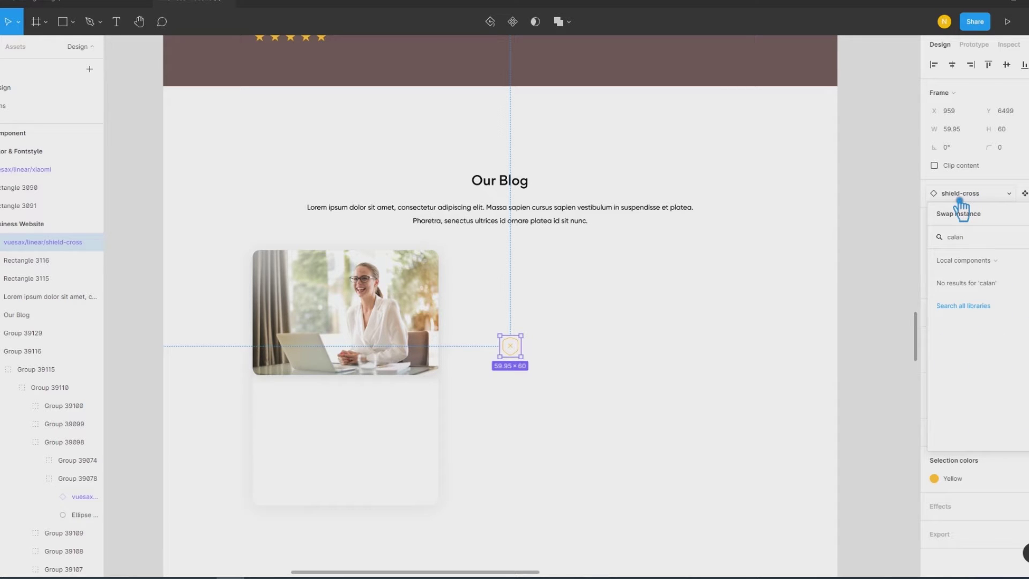
key("BackSpace")
key("BackSpace")
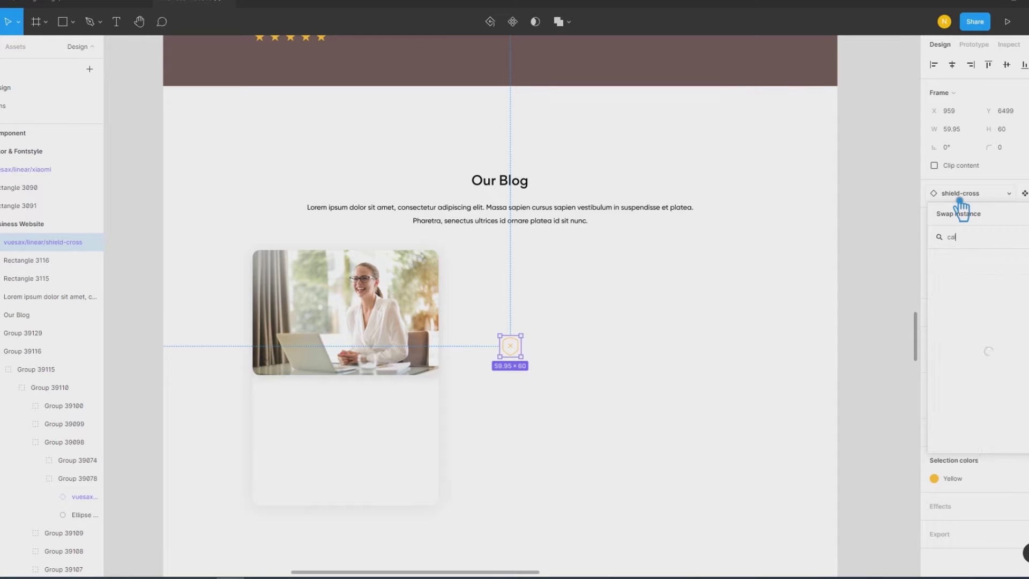
type("endar")
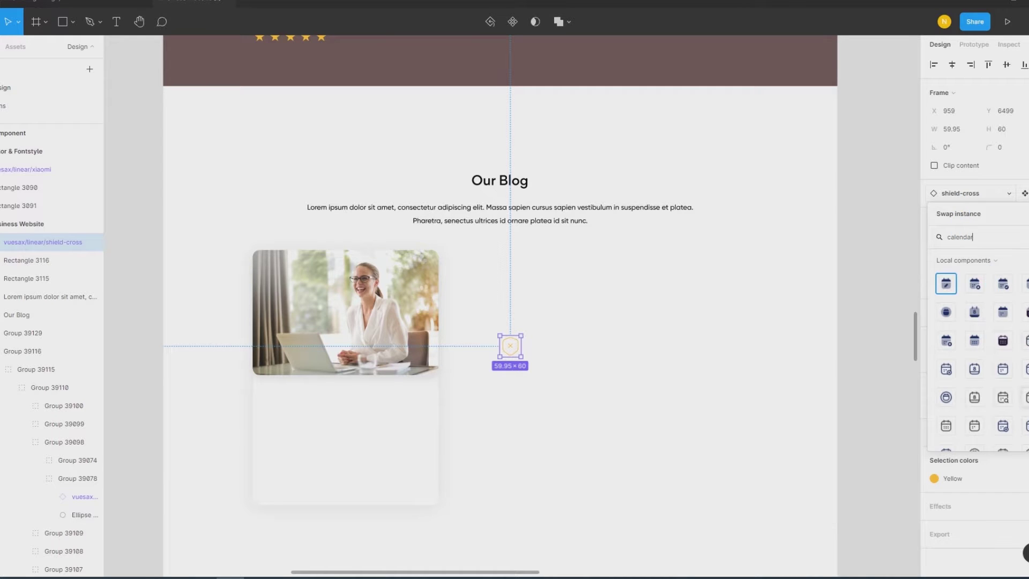
left_click(946, 426)
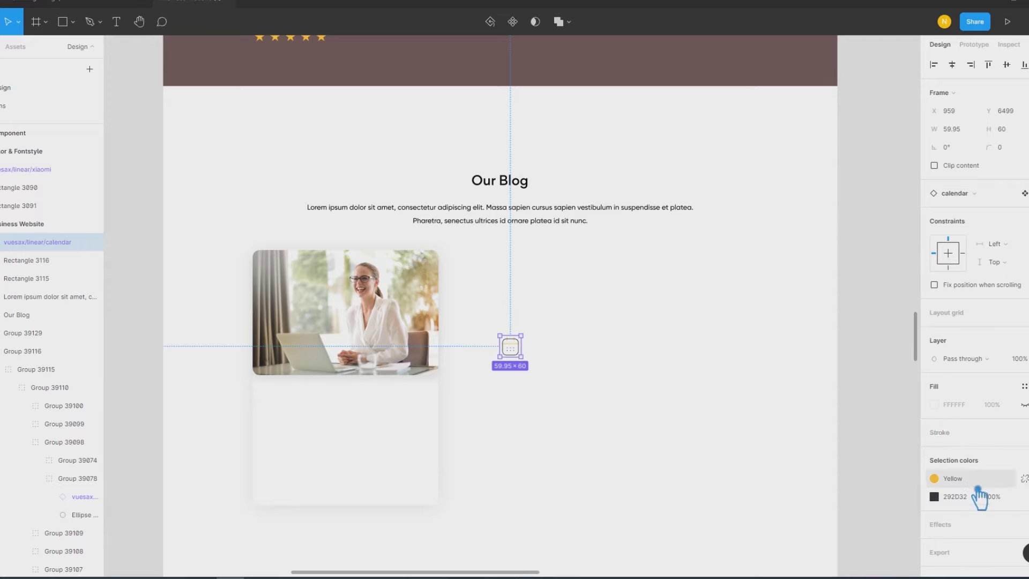
Step: Recolour the calendar icon's dark 292D32 parts to Yellow
left_click(1021, 497)
scroll(869, 456, "down", 3)
scroll(869, 461, "down", 2)
left_click(857, 483)
Step: Move the calendar icon onto the card below the photo and resize it to 42×42
left_click(718, 467)
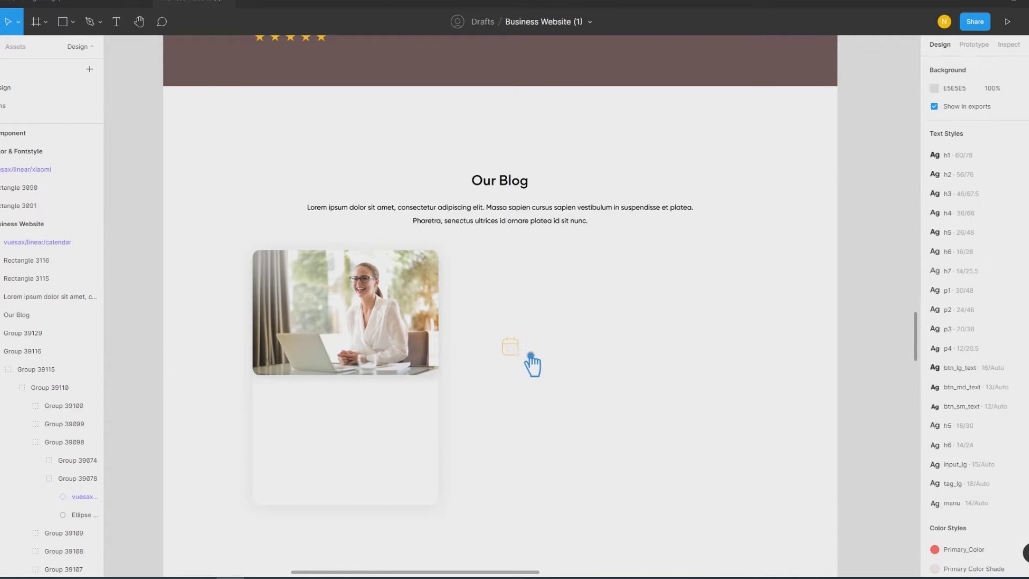
left_click_drag(510, 348, 306, 399)
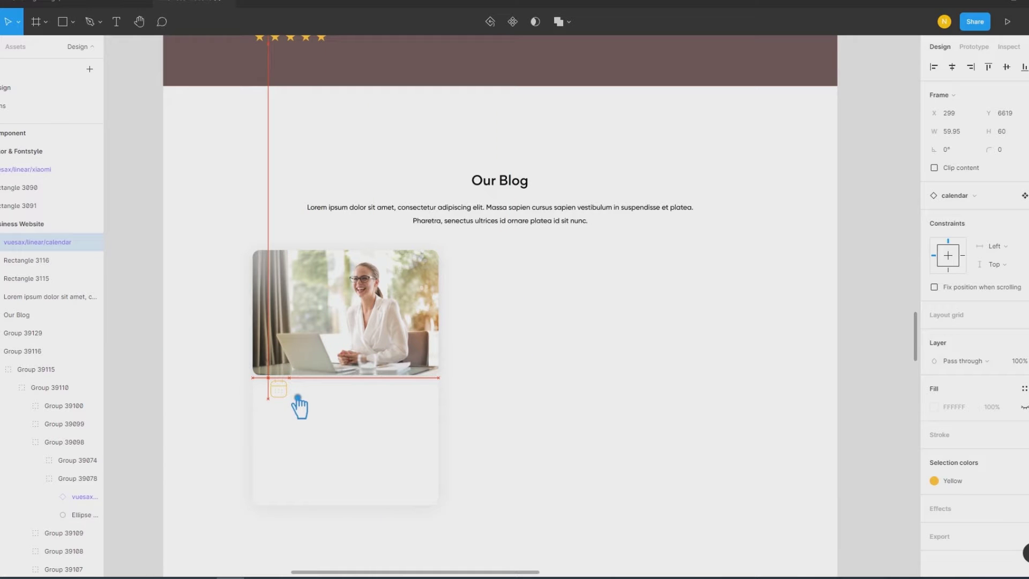
left_click_drag(305, 399, 297, 394)
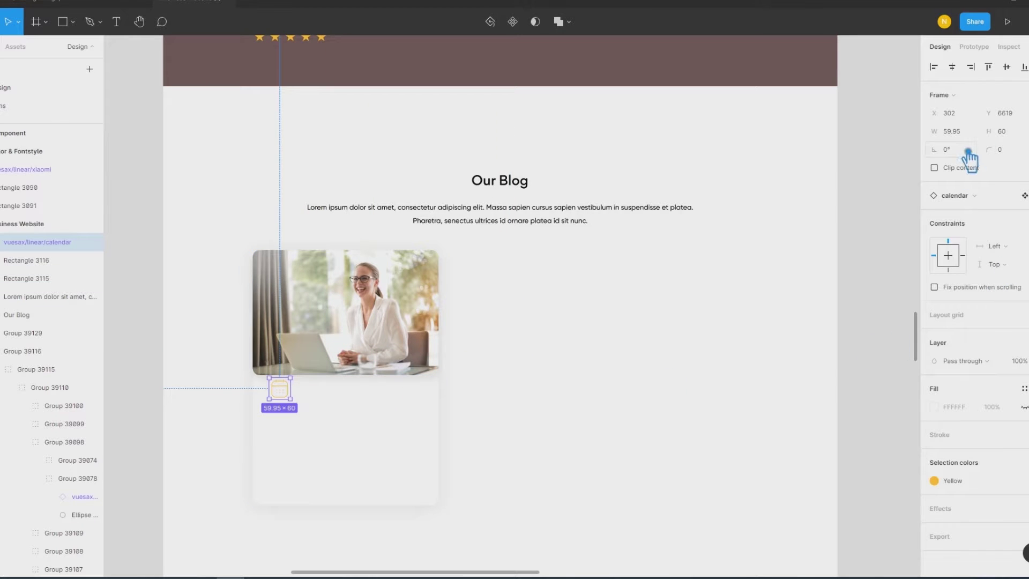
left_click(965, 131)
key("Escape")
left_click(973, 139)
left_click(1025, 139)
key("Escape")
left_click(970, 137)
left_click(549, 356)
Step: Position the calendar icon at X 285, Y 6632 under the photo's lower-left corner
left_click_drag(288, 406, 281, 397)
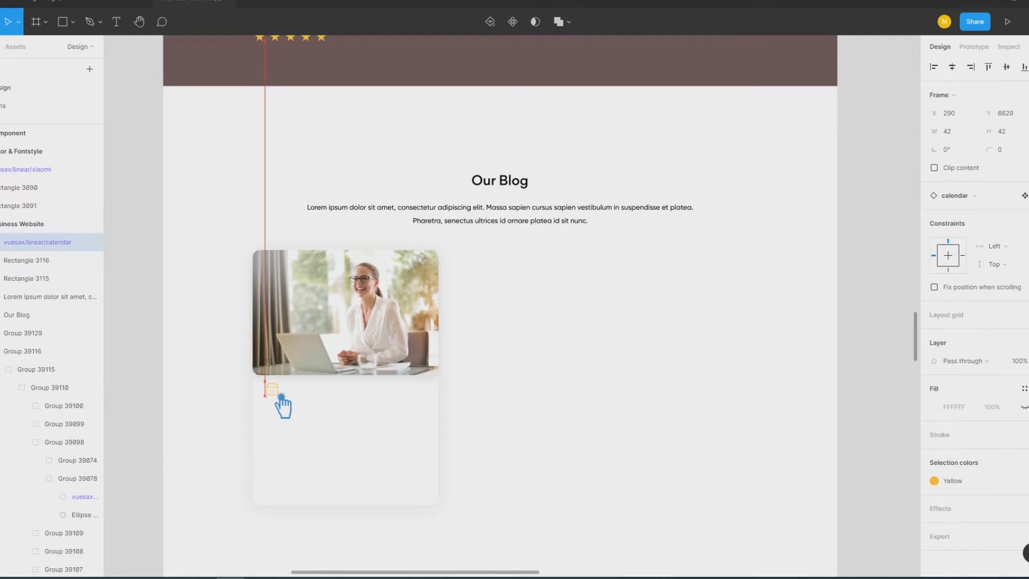
key("alt")
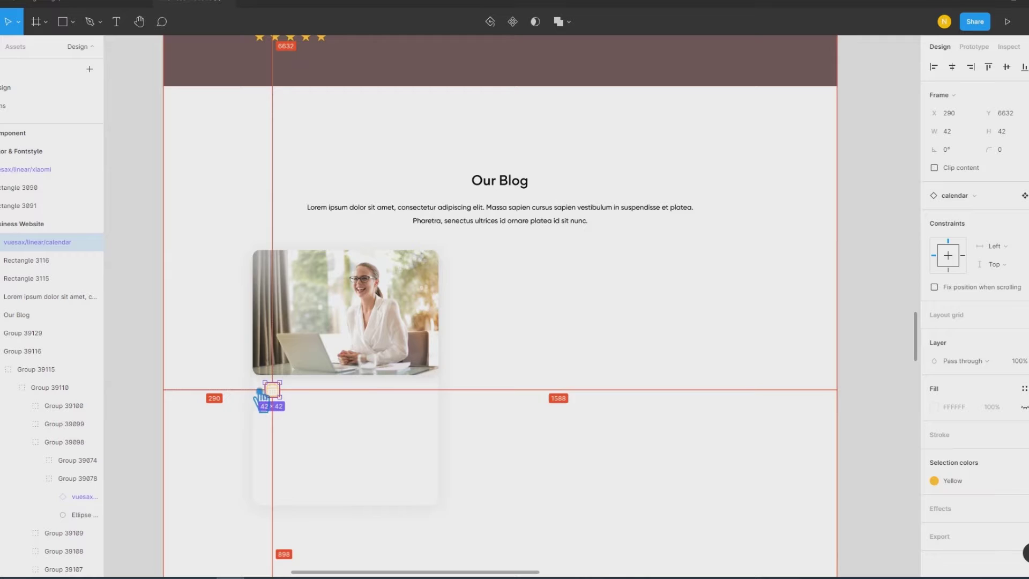
key("Left")
key("Left")
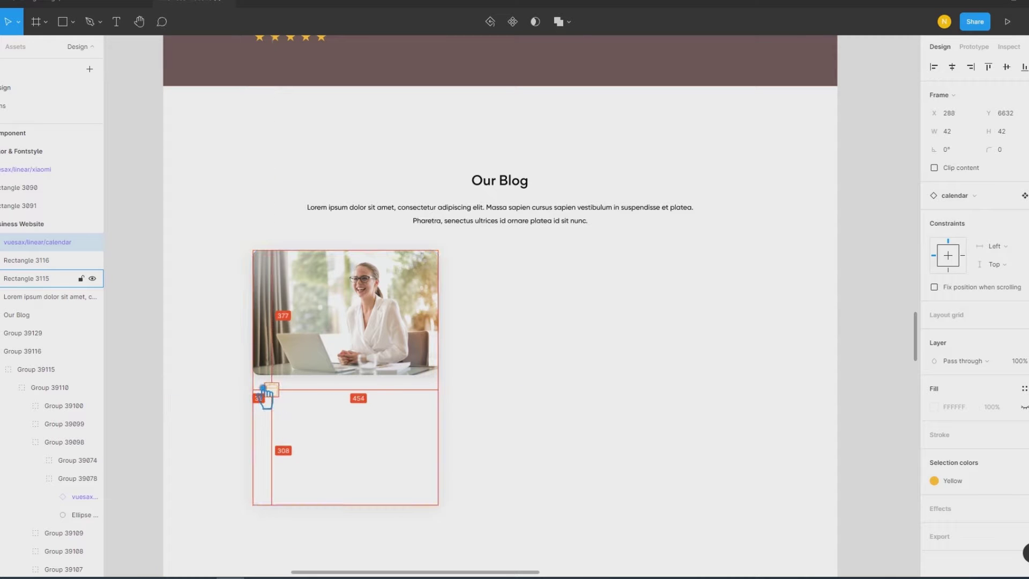
left_click(570, 396)
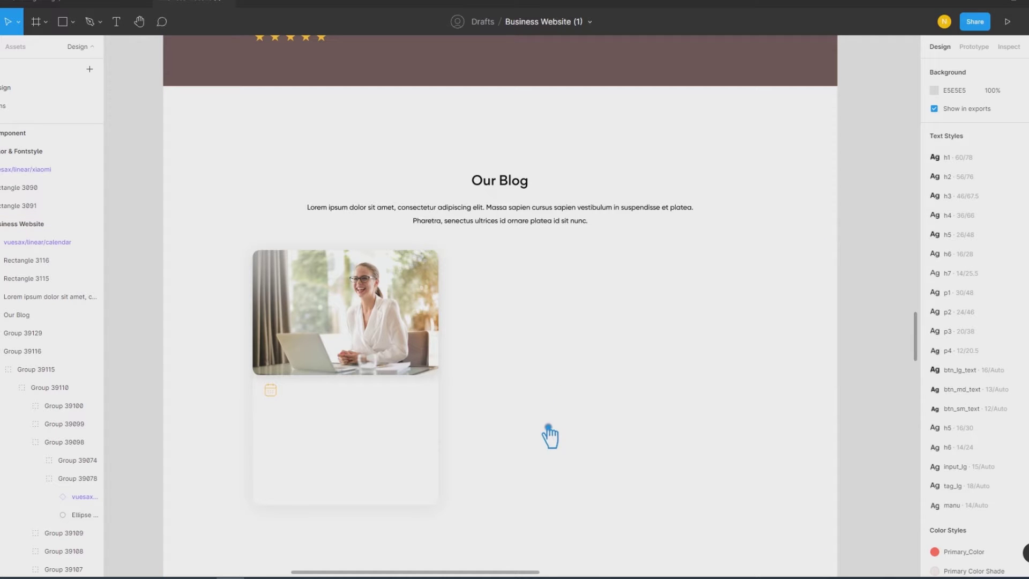
left_click(117, 22)
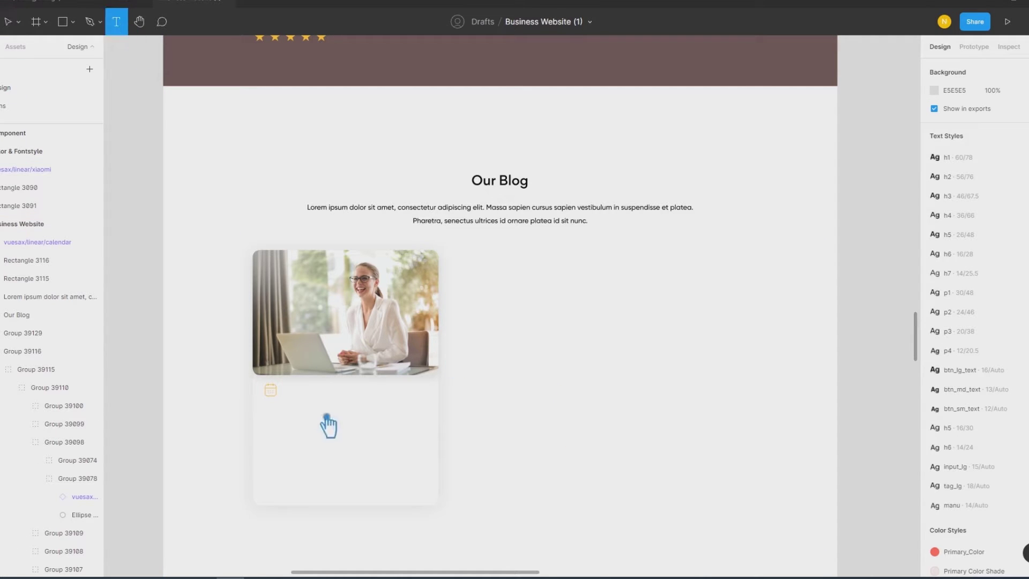
Step: Start a new date text box beside the calendar icon in the p3 text style
left_click(294, 399)
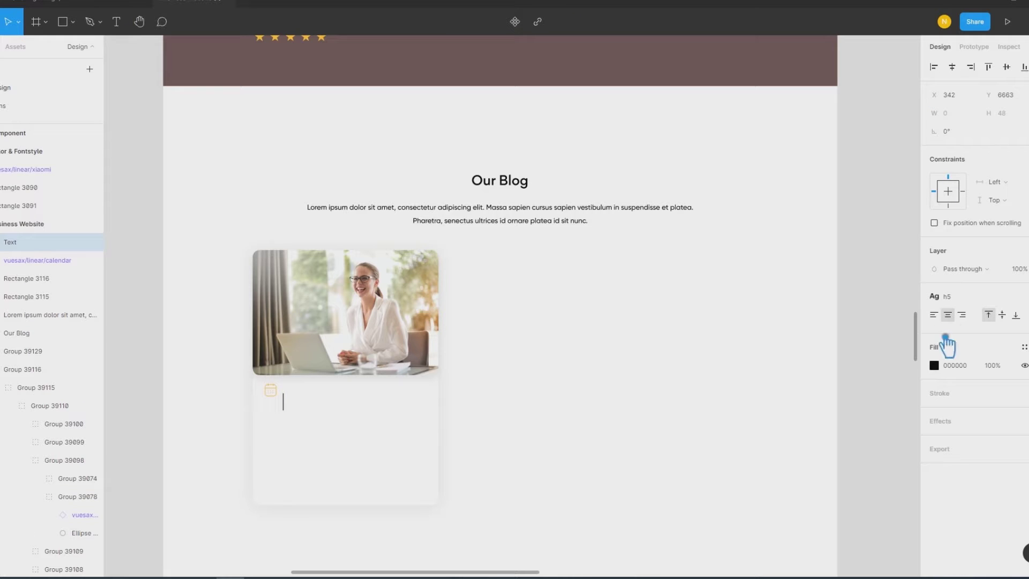
left_click(973, 302)
scroll(1002, 480, "down", 2)
left_click(1001, 472)
type("Jan 23 2022")
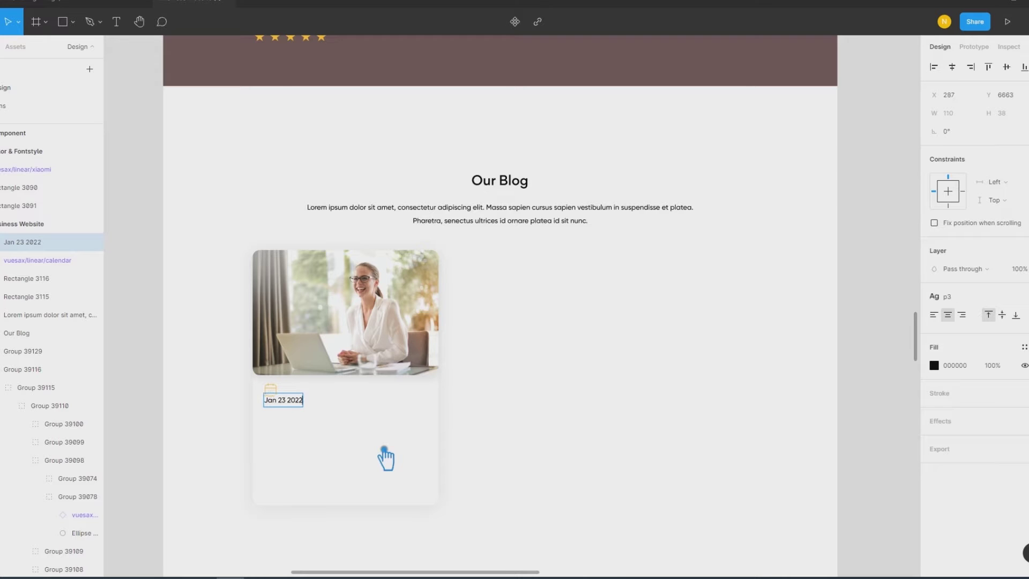
Step: Move the Jan 23 2022 date beside the calendar icon, then select both and browse the text styles
key("Escape")
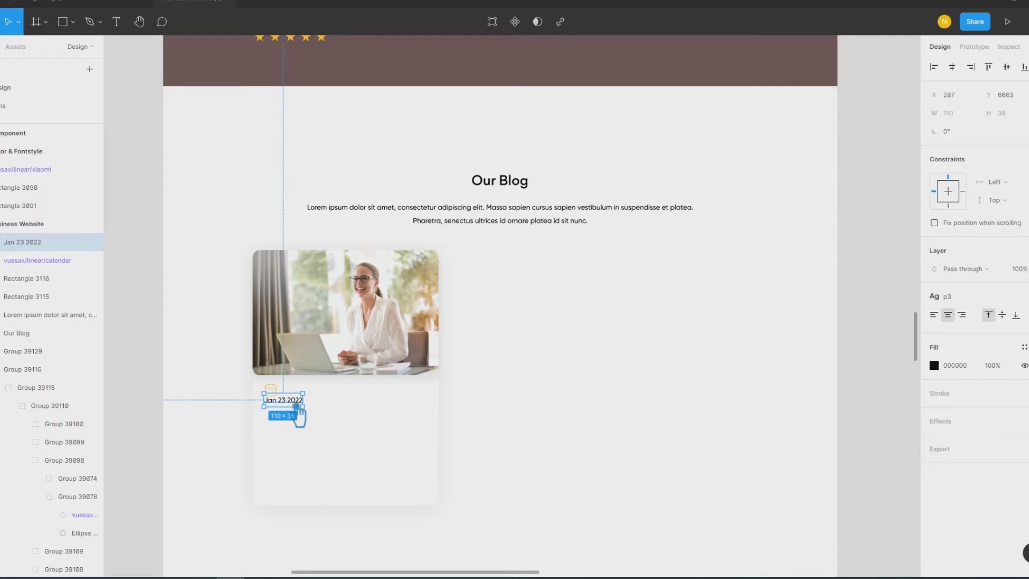
left_click_drag(298, 409, 316, 399)
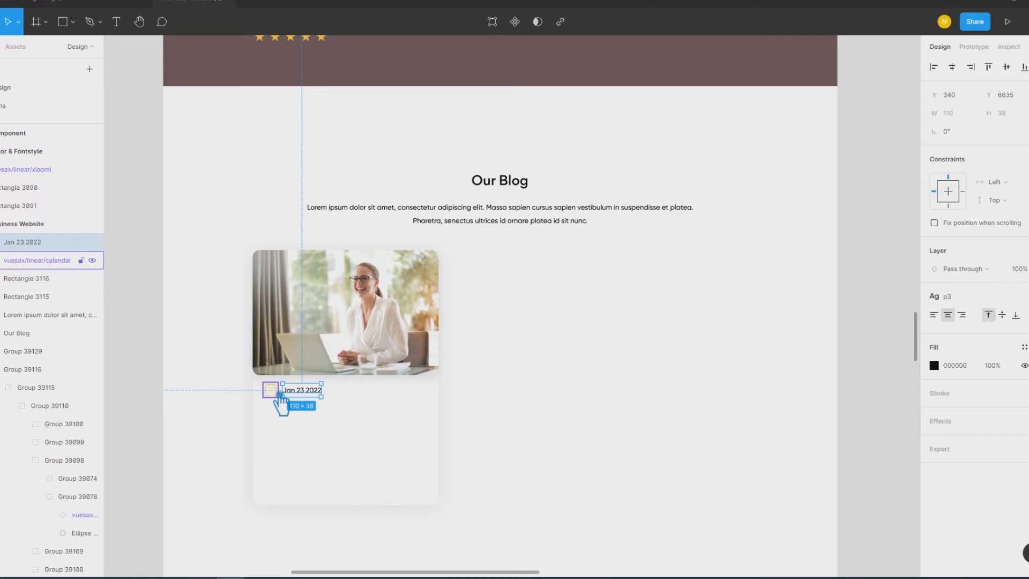
left_click(278, 397, "shift")
left_click(994, 366)
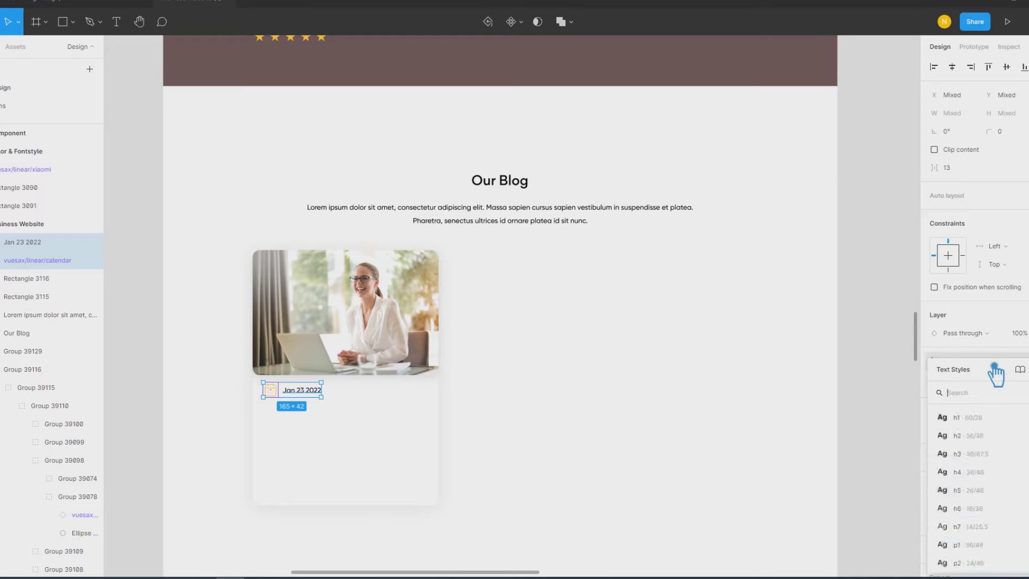
scroll(997, 472, "down", 3)
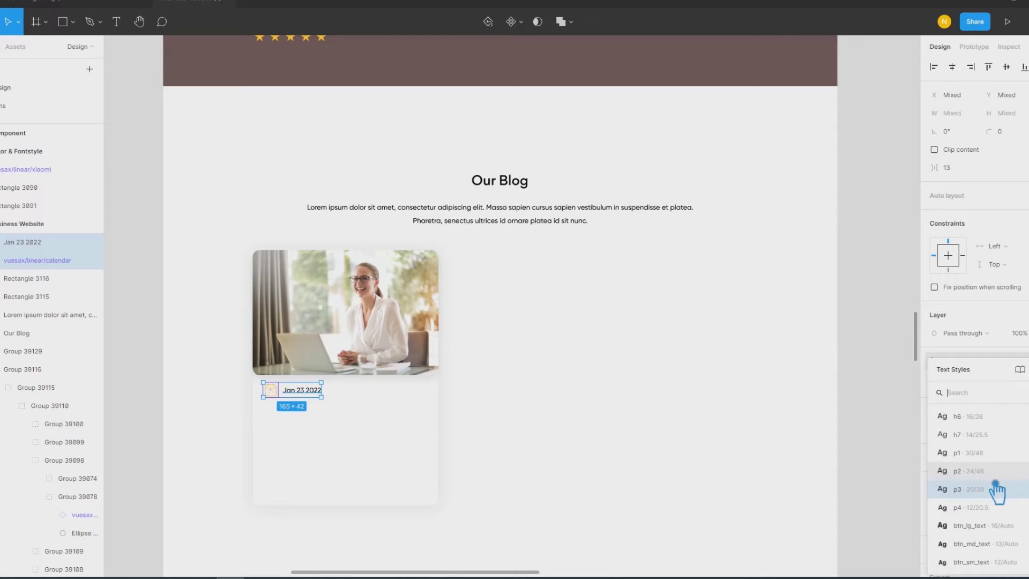
scroll(997, 489, "down", 2)
scroll(999, 489, "up", 2)
scroll(1000, 489, "down", 2)
scroll(1004, 477, "up", 2)
Step: Colour the date text with the Gray-3 colour style
left_click(670, 460)
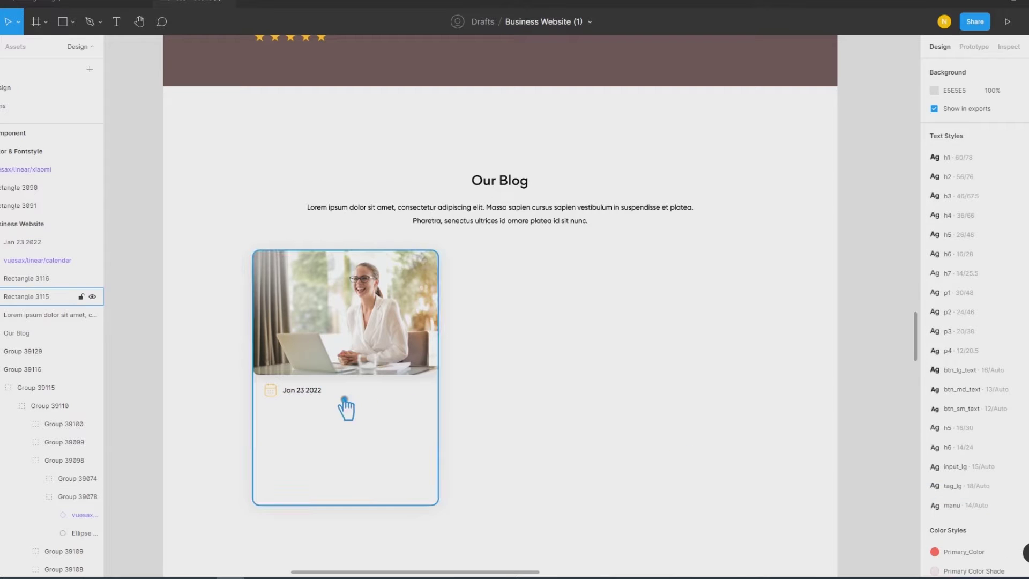
left_click(311, 396)
left_click(1024, 347)
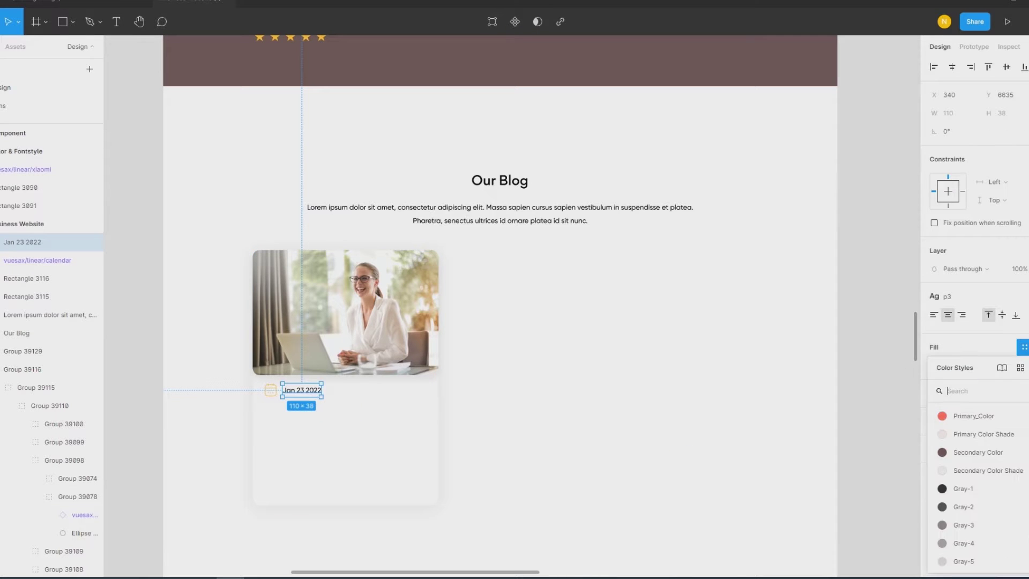
scroll(991, 467, "down", 3)
scroll(992, 469, "up", 2)
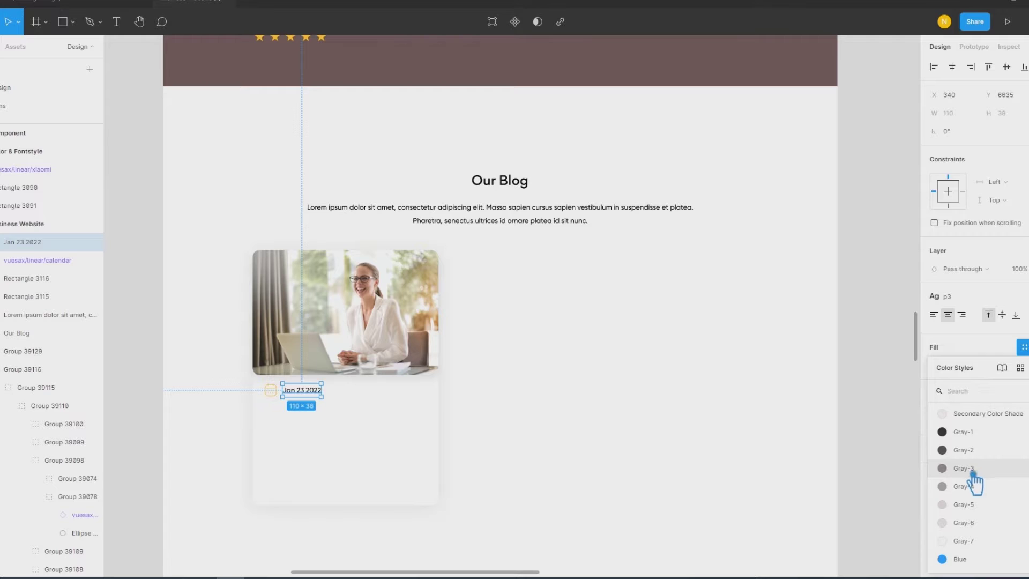
left_click(993, 469)
left_click(649, 416)
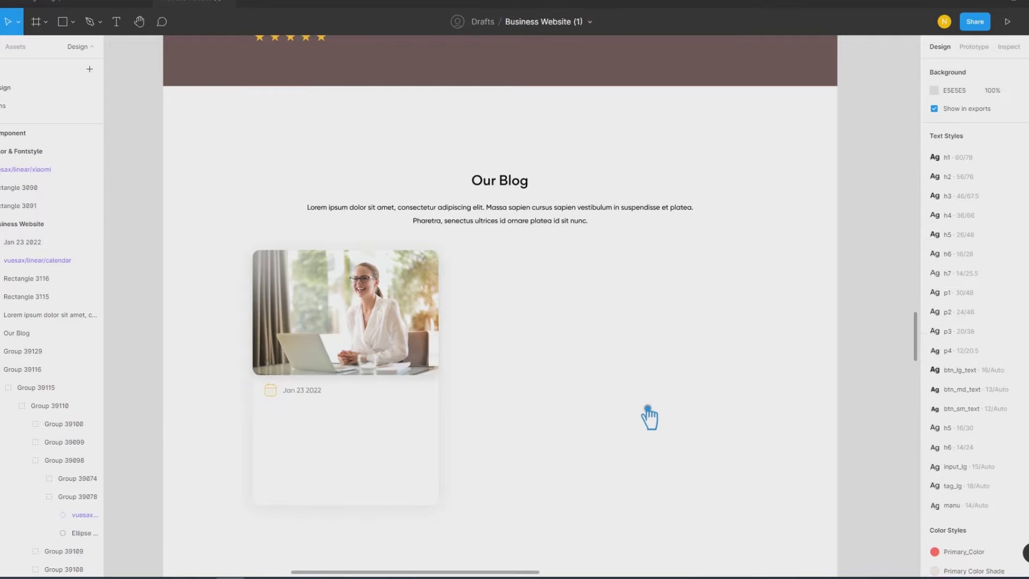
Step: Group the date text and calendar icon with 10 spacing between them
left_click(303, 390)
left_click(271, 390, "shift")
left_click(967, 168)
key("Return")
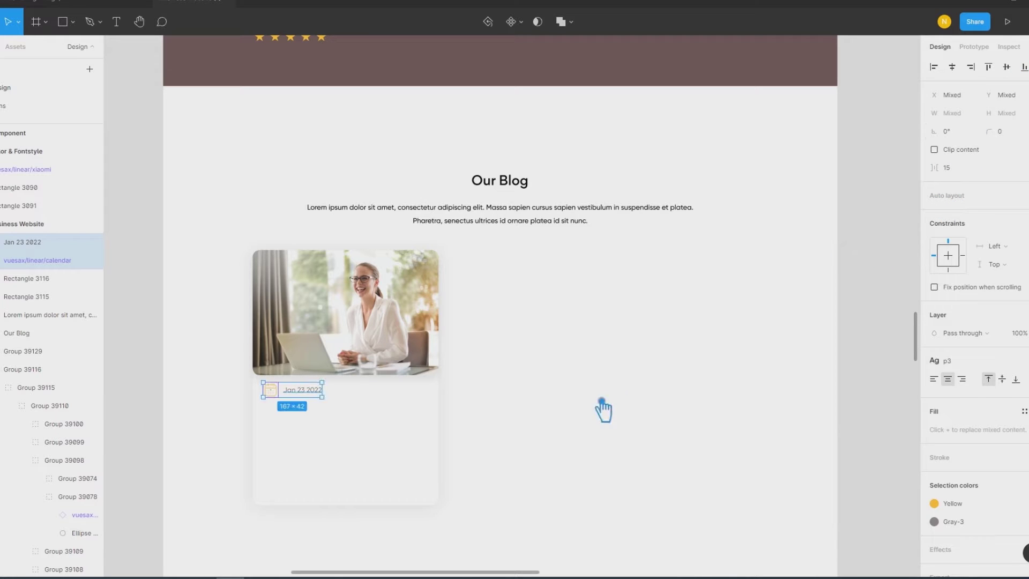
type("10")
key("Return")
key("ctrl+g")
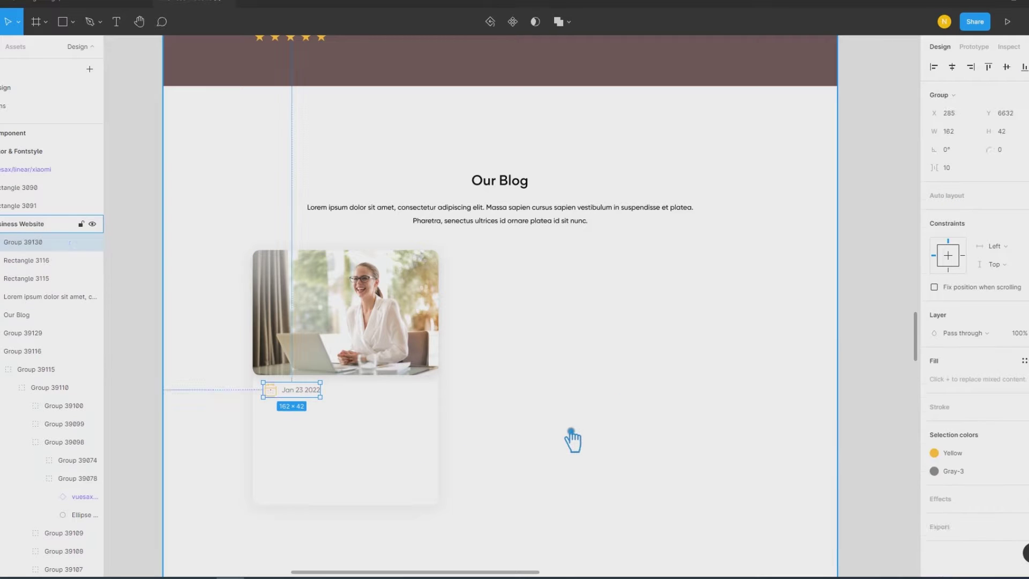
left_click(887, 385)
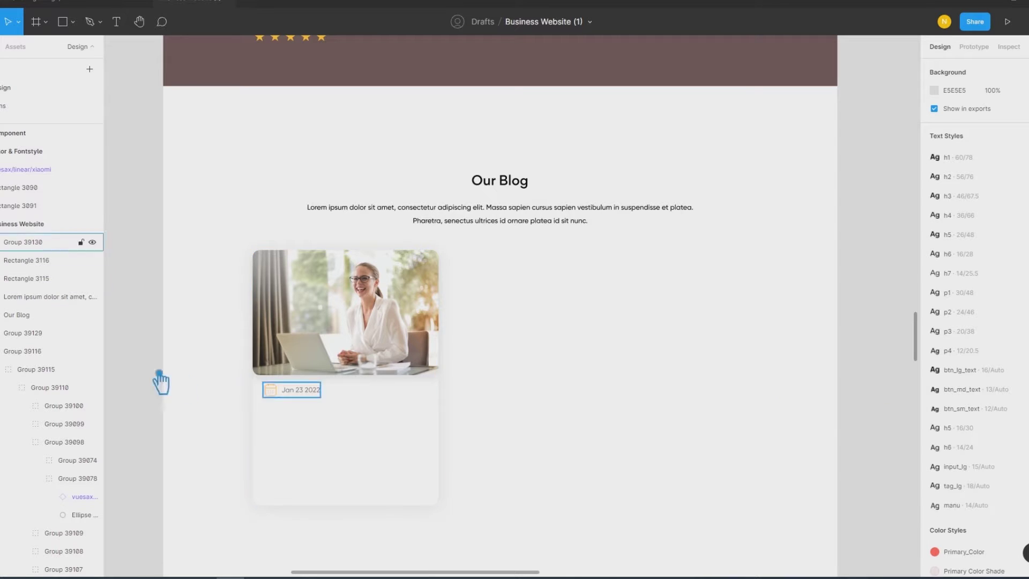
left_click(319, 399)
Step: Duplicate the date group to the right, ungroup the copy, and select its calendar icon
left_click_drag(306, 395, 395, 397)
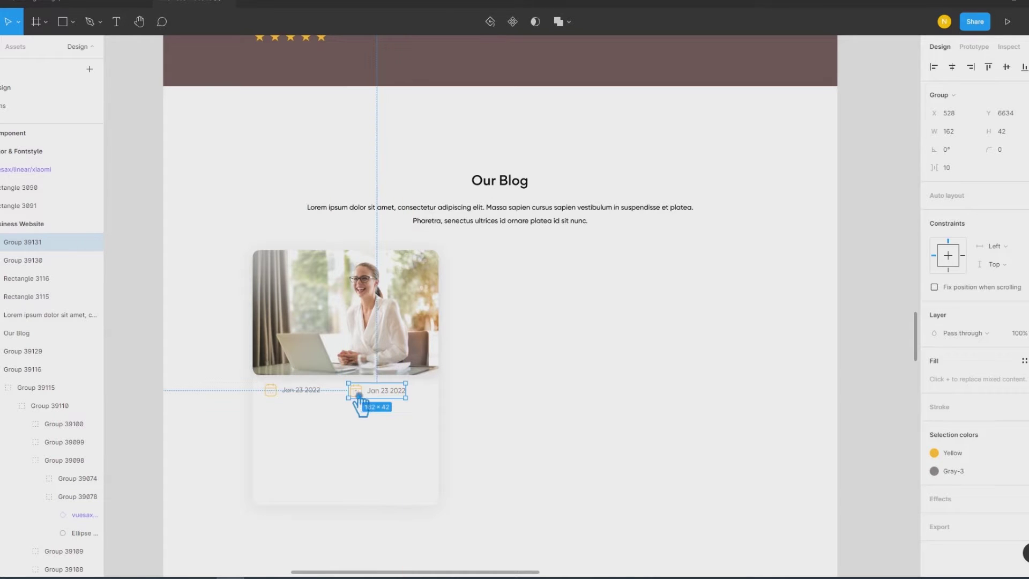
right_click(369, 397)
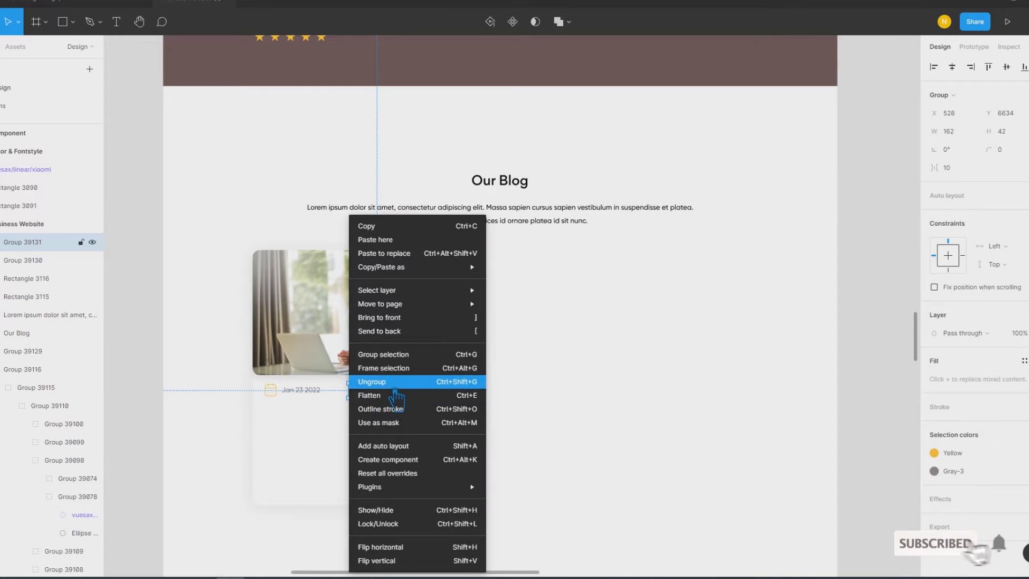
left_click(408, 381)
left_click(579, 403)
left_click(362, 397)
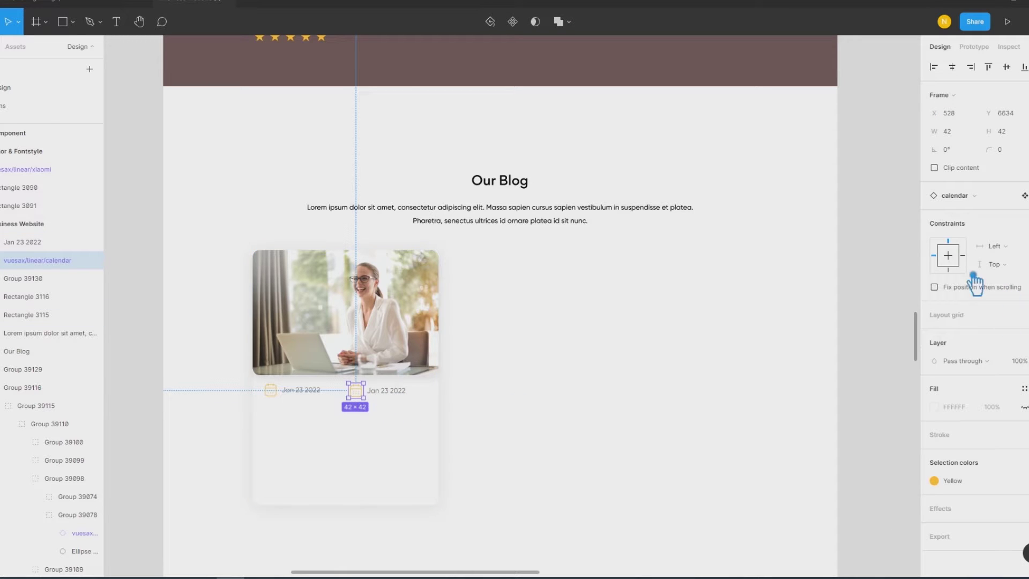
Step: Swap the copied calendar icon for the user icon via an instance search
left_click(969, 196)
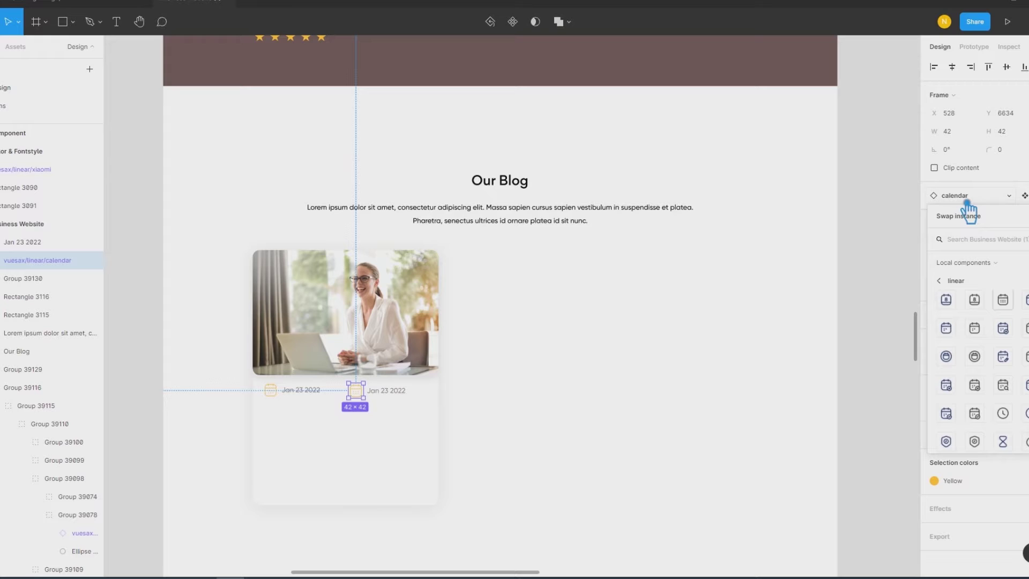
type("hum")
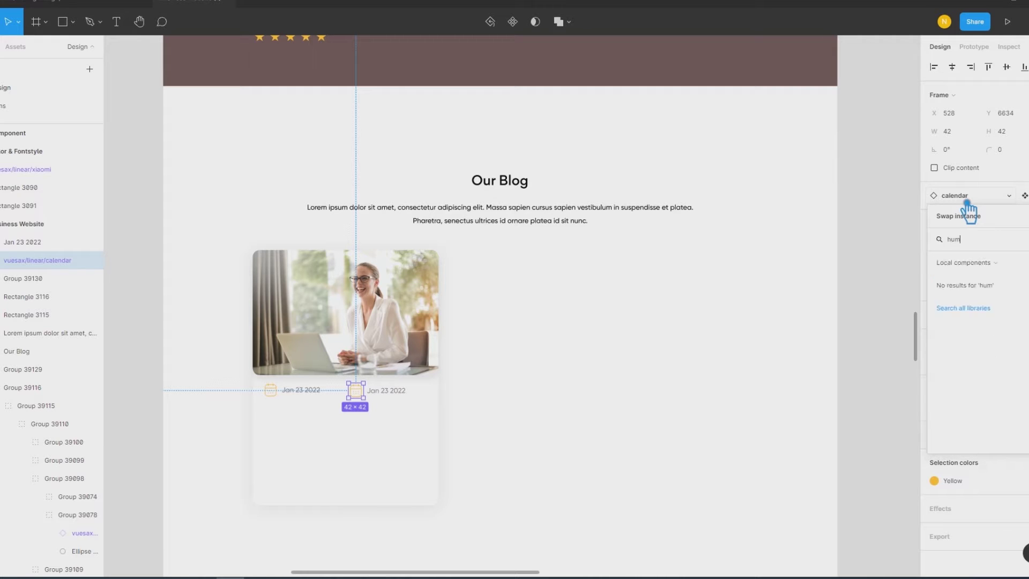
key("BackSpace")
key("BackSpace")
type("user")
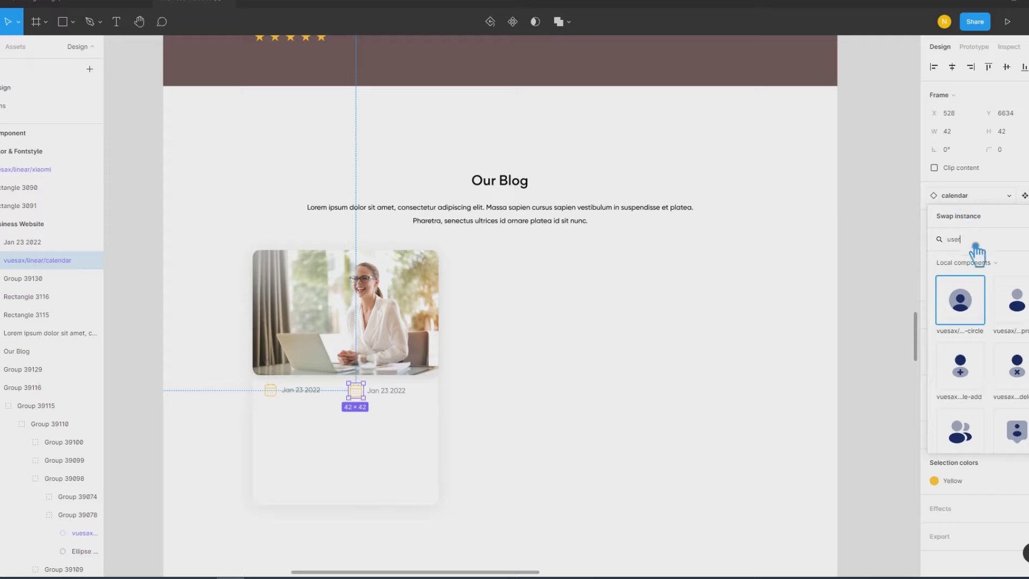
scroll(1016, 322, "down", 3)
scroll(1018, 332, "down", 3)
scroll(1024, 349, "down", 2)
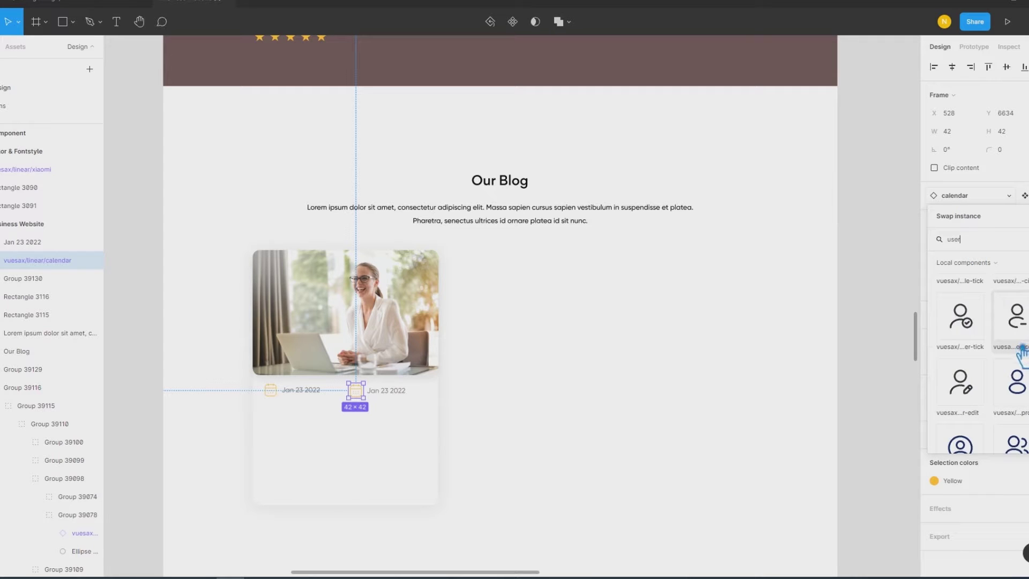
scroll(1018, 359, "up", 2)
scroll(986, 359, "down", 2)
scroll(986, 359, "down", 2)
scroll(986, 359, "down", 1)
scroll(1016, 364, "down", 1)
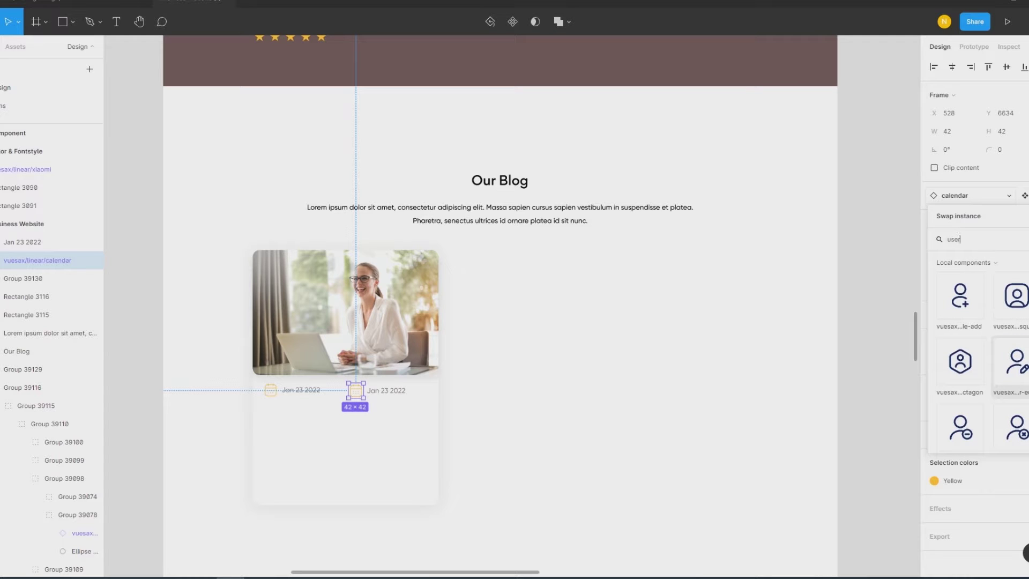
scroll(1016, 364, "up", 1)
scroll(1016, 364, "up", 1)
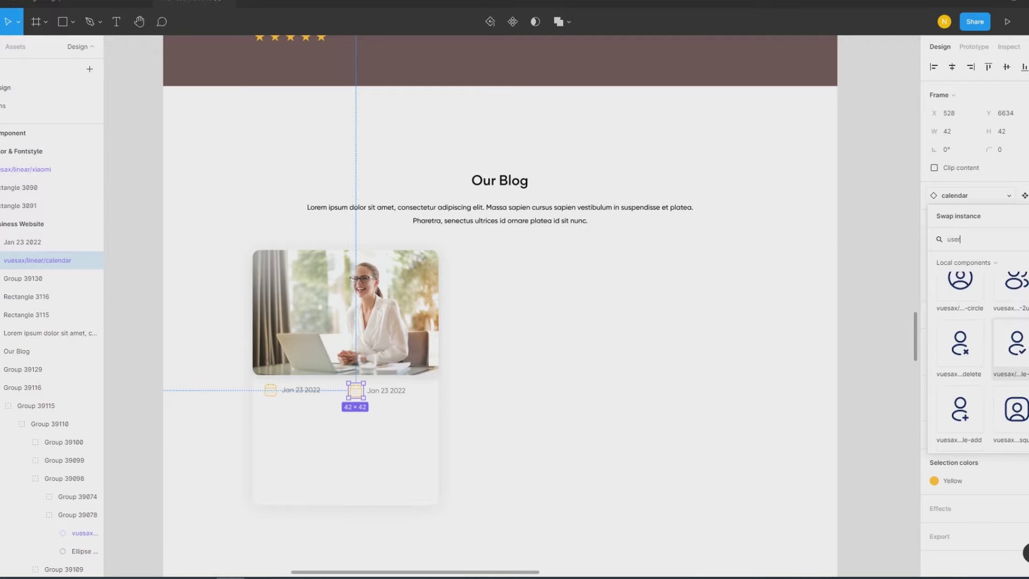
scroll(1013, 354, "up", 1)
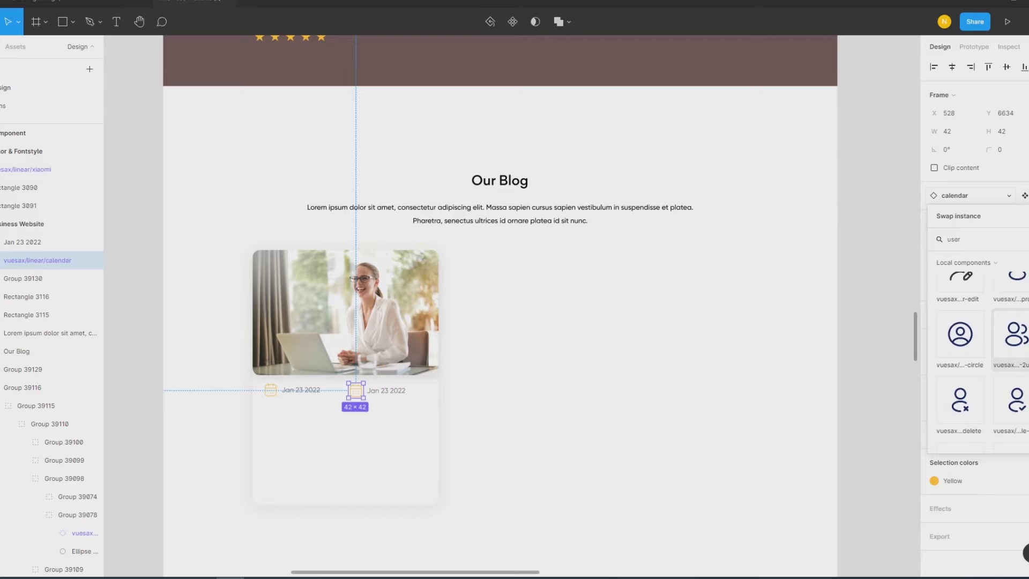
scroll(1014, 354, "down", 2)
scroll(1013, 354, "down", 1)
scroll(1014, 353, "down", 1)
scroll(1013, 354, "down", 1)
scroll(1013, 353, "down", 1)
scroll(1013, 354, "down", 1)
scroll(1013, 353, "down", 1)
scroll(1013, 354, "down", 1)
scroll(1013, 354, "down", 1)
scroll(1014, 353, "down", 1)
scroll(1013, 354, "down", 1)
scroll(1013, 353, "down", 1)
scroll(1021, 370, "down", 1)
scroll(1021, 370, "down", 1)
scroll(1021, 369, "down", 1)
left_click(1021, 370)
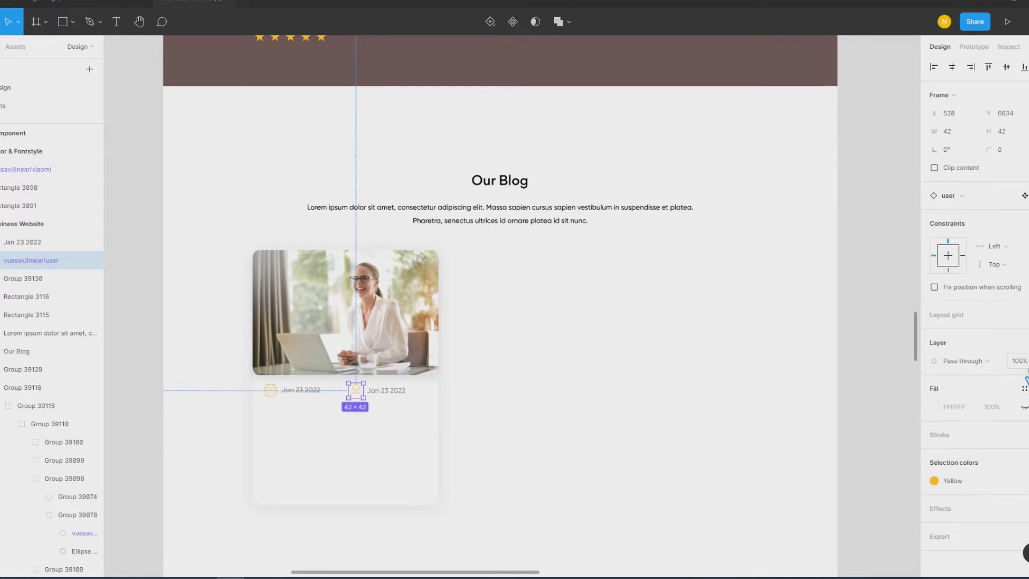
left_click(605, 437)
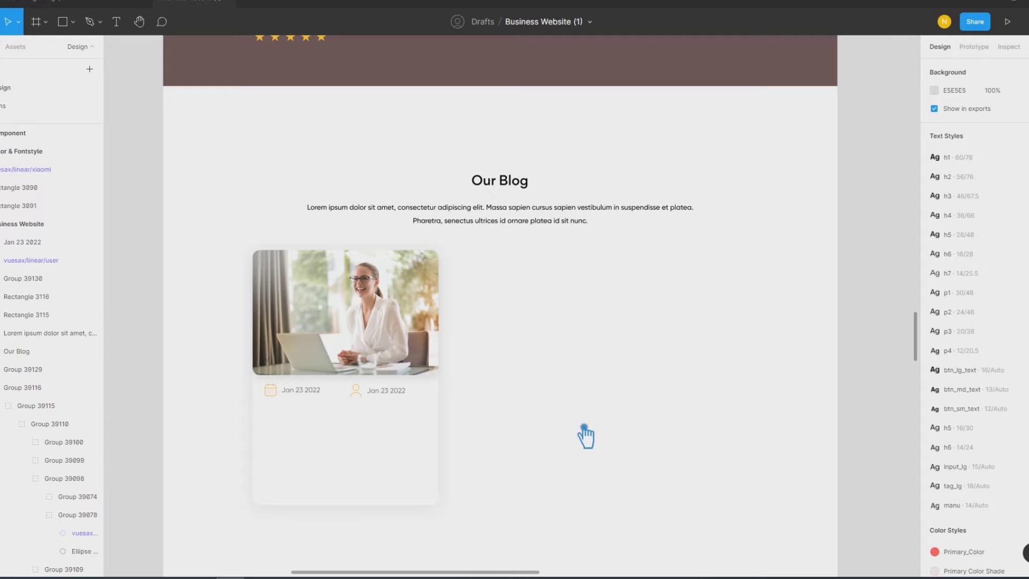
left_click(371, 396)
Step: Resize both the user icon and the calendar icon to 32 × 32
left_click(968, 139)
type("2")
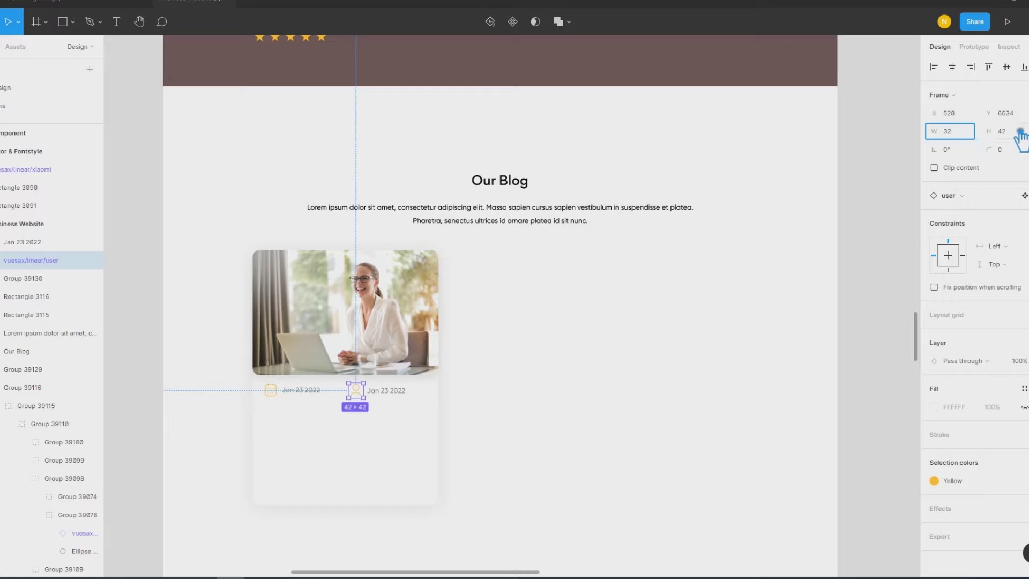
key("Return")
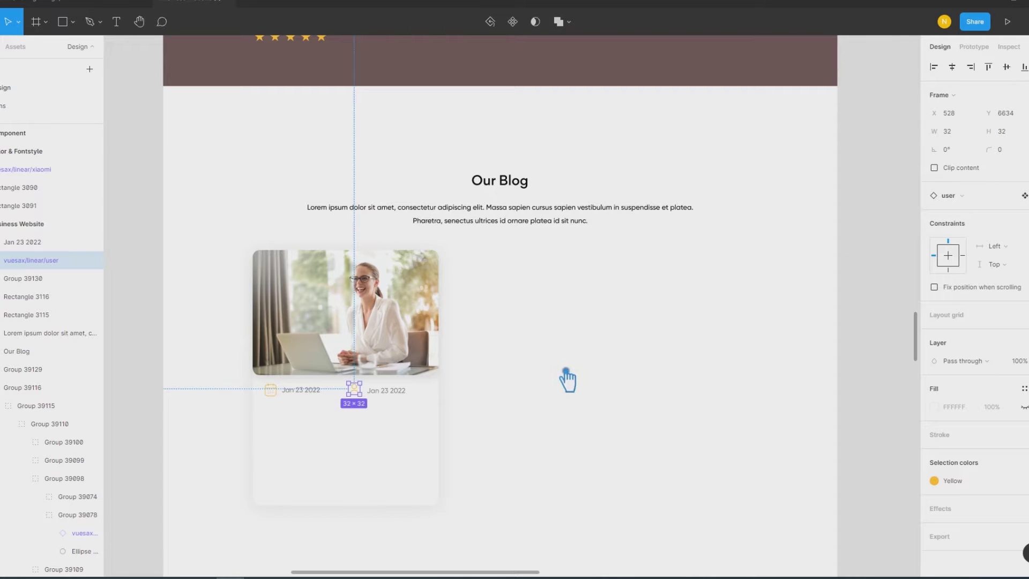
left_click(299, 459)
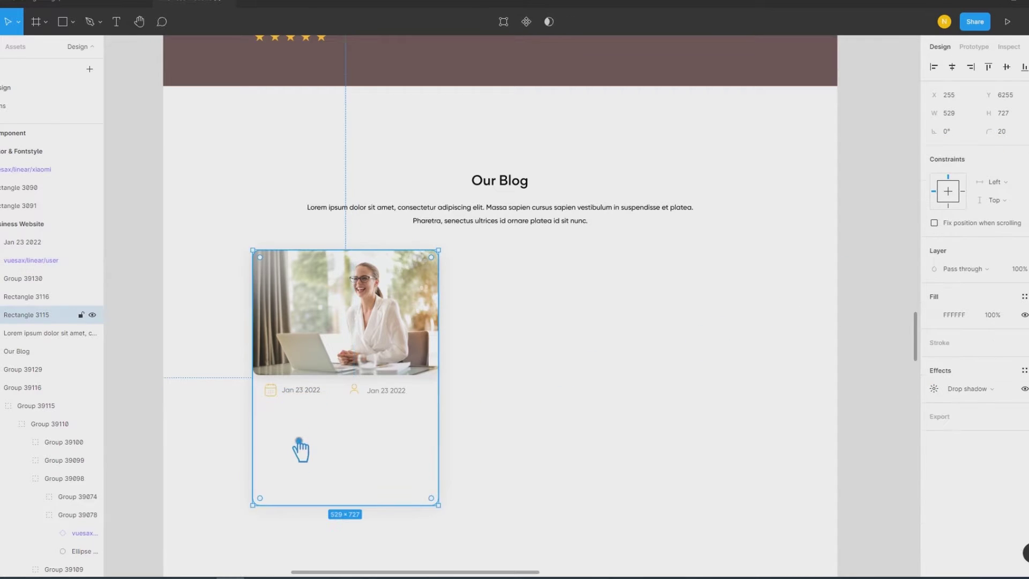
left_click(281, 397)
left_click(964, 134)
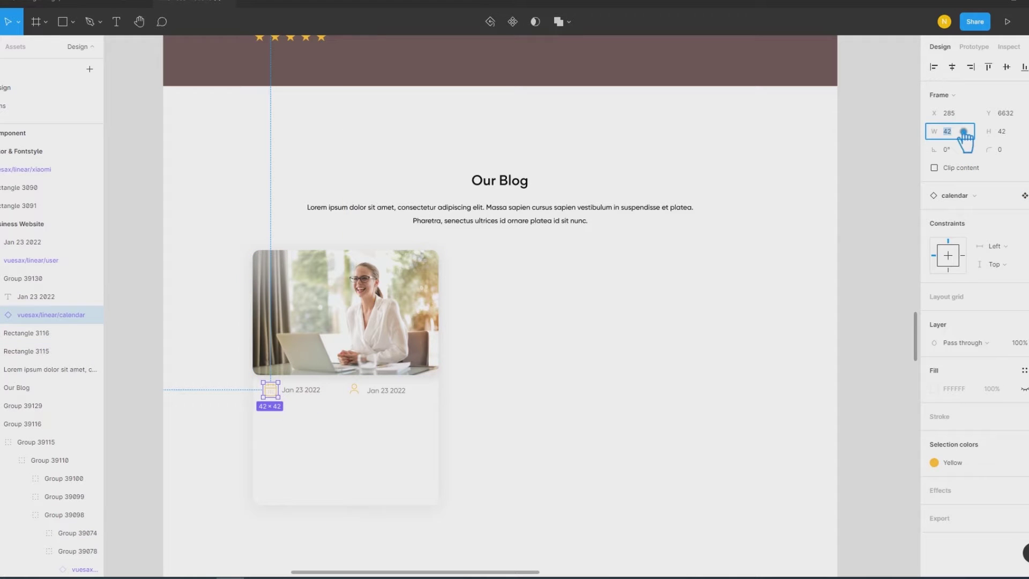
type("32")
key("Return")
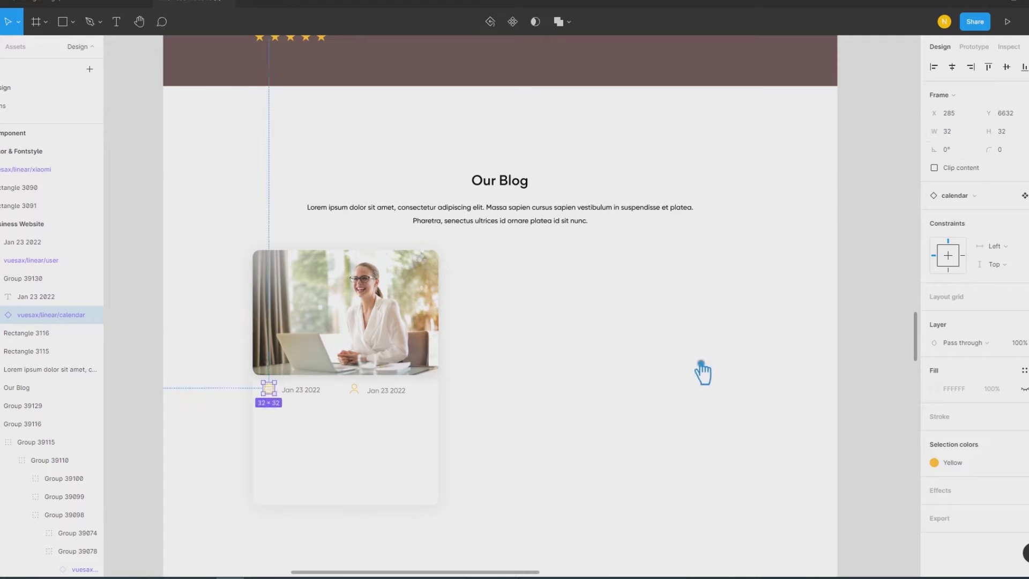
Step: Ungroup the calendar date row, set its icon-to-date spacing to 10, and regroup it
left_click(696, 373)
left_click(275, 399)
right_click(284, 399)
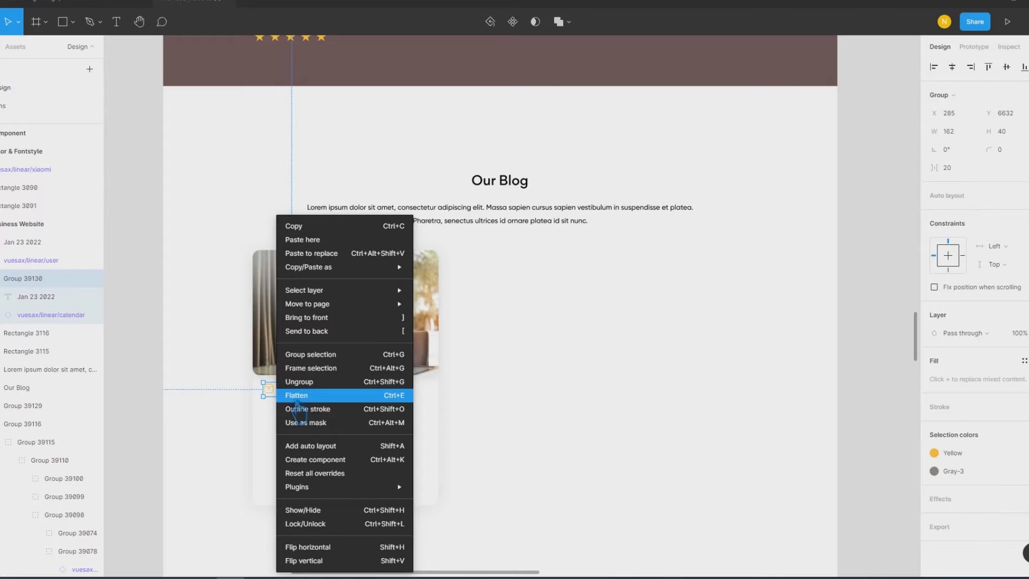
left_click(311, 381)
left_click(973, 174)
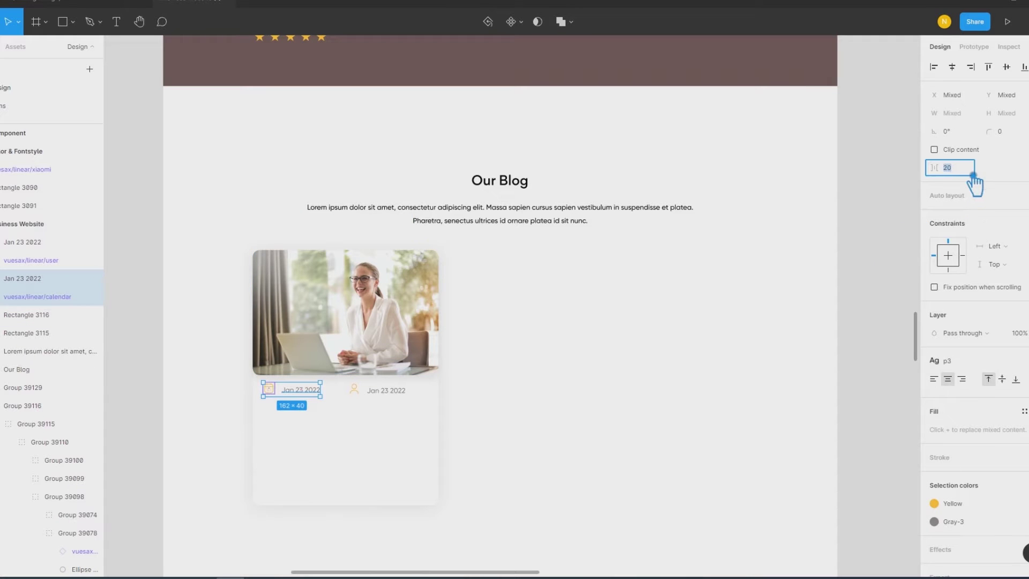
type("10")
key("Return")
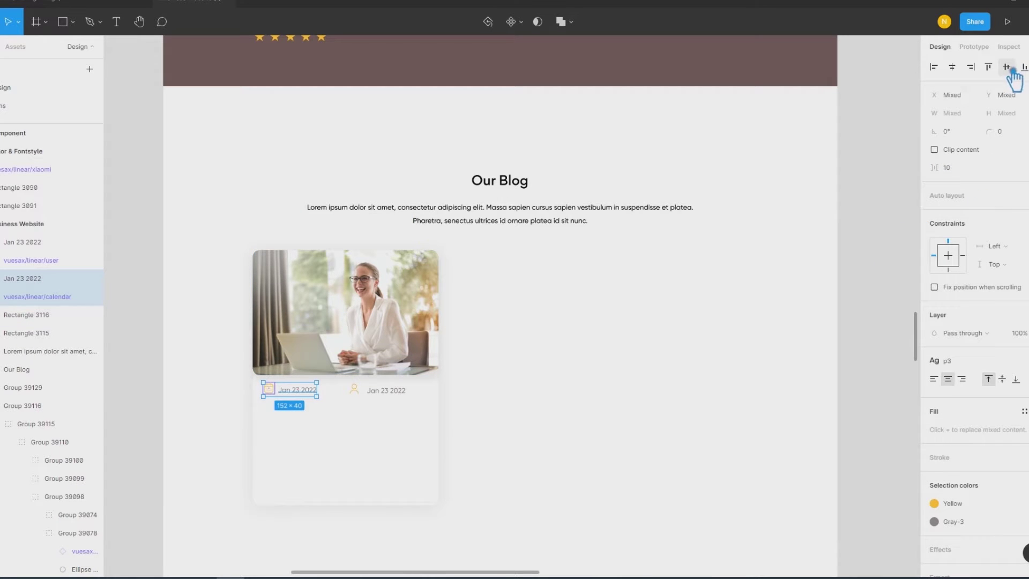
key("ctrl+g")
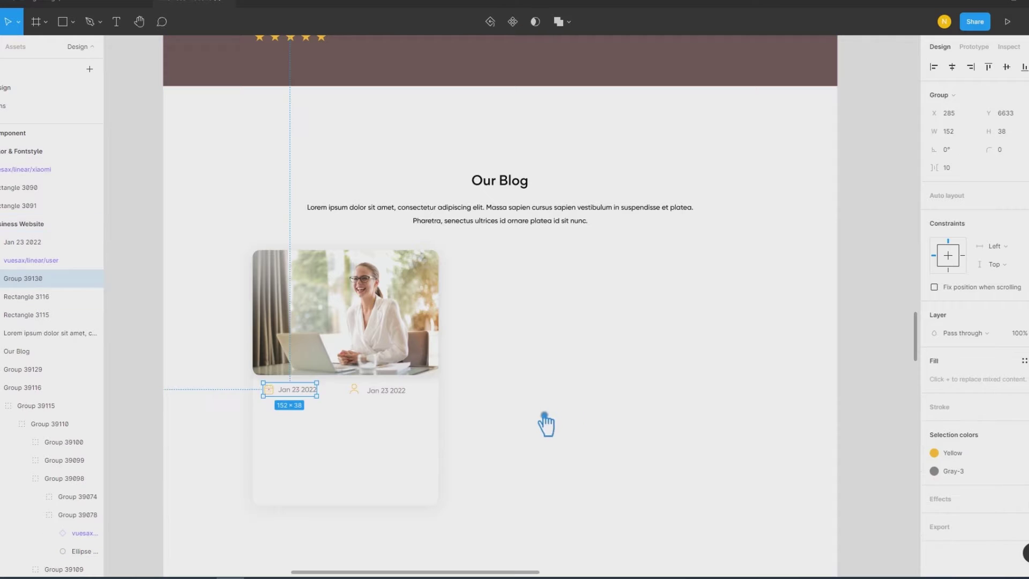
Step: Set 10 px spacing between the user icon and the second Jan 23 2022 date
left_click(545, 421)
left_click(402, 393)
left_click(355, 389, "shift")
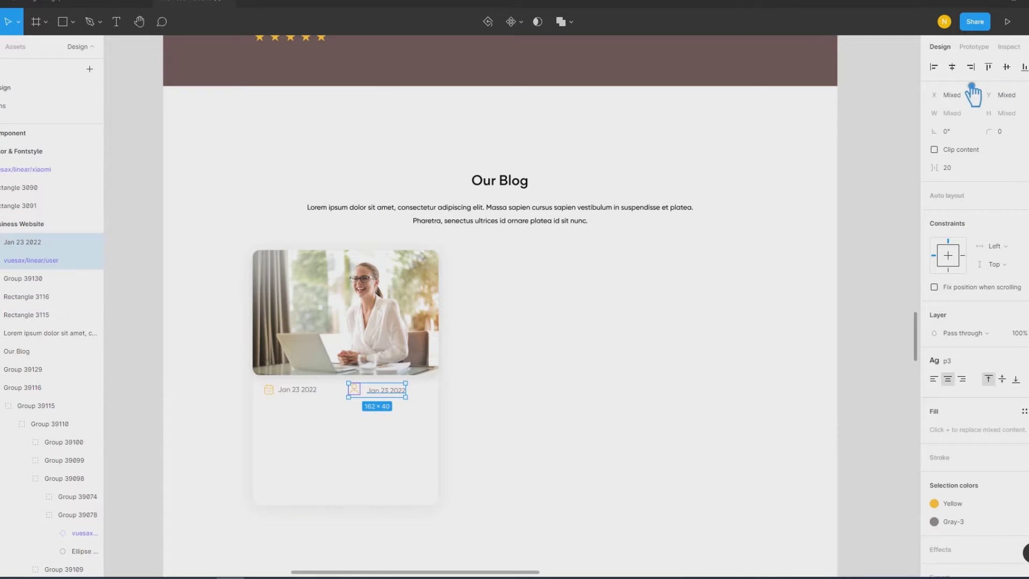
left_click(968, 169)
type("1")
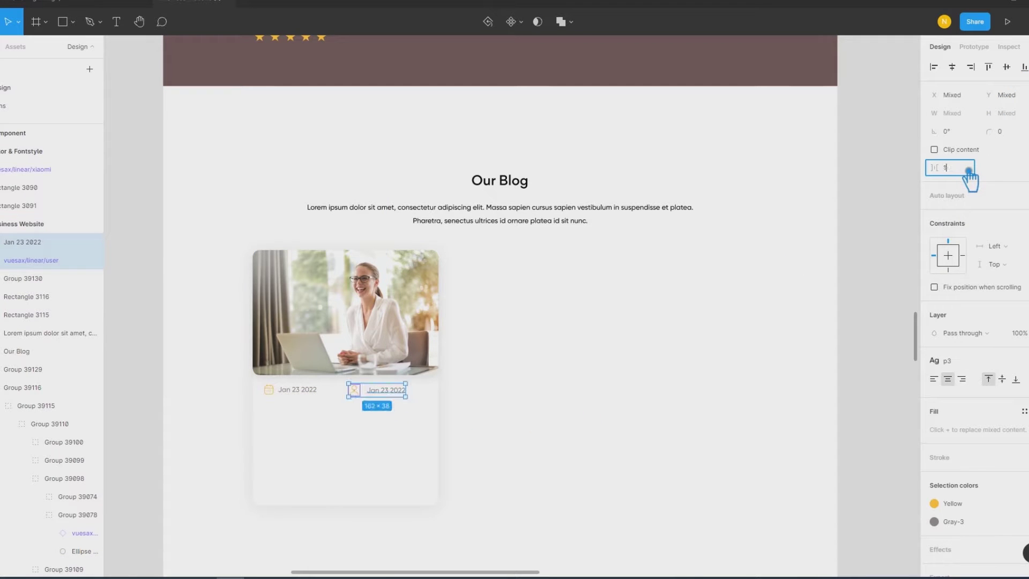
key("Return")
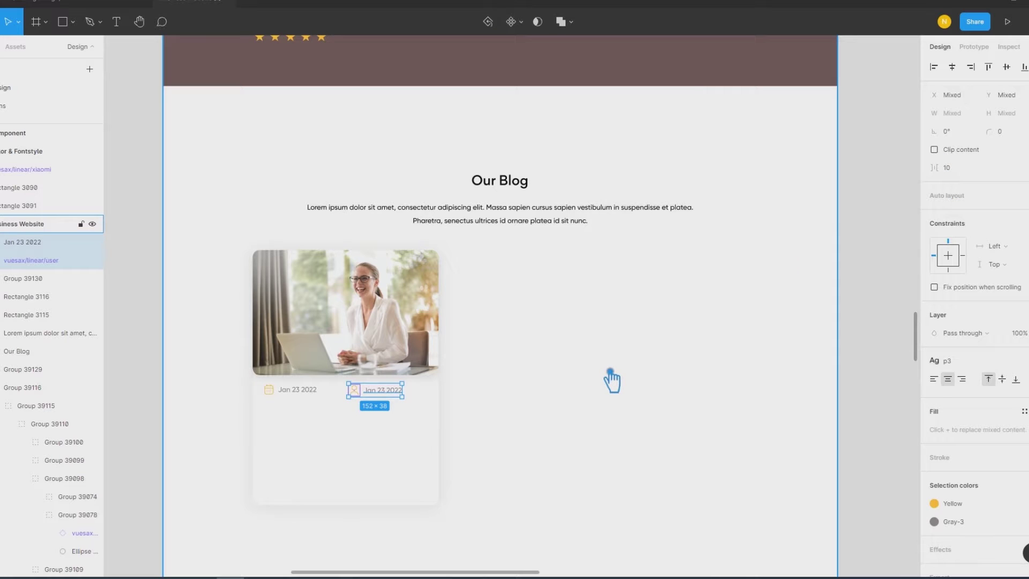
left_click(610, 371)
left_click(355, 390)
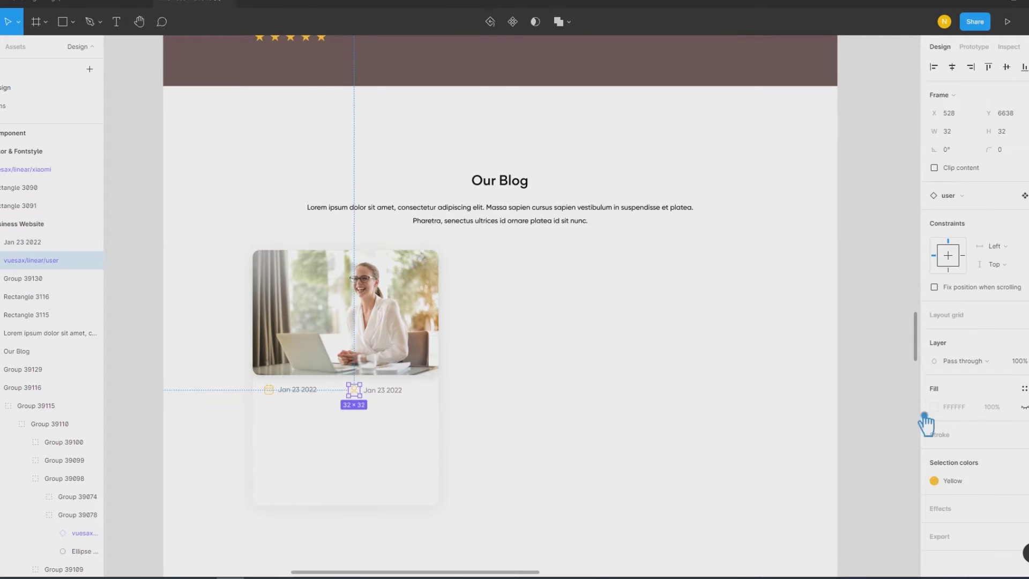
Step: Recolour the user icon, trying Primary_Color and then Blue
left_click(963, 488)
scroll(850, 464, "up", 3)
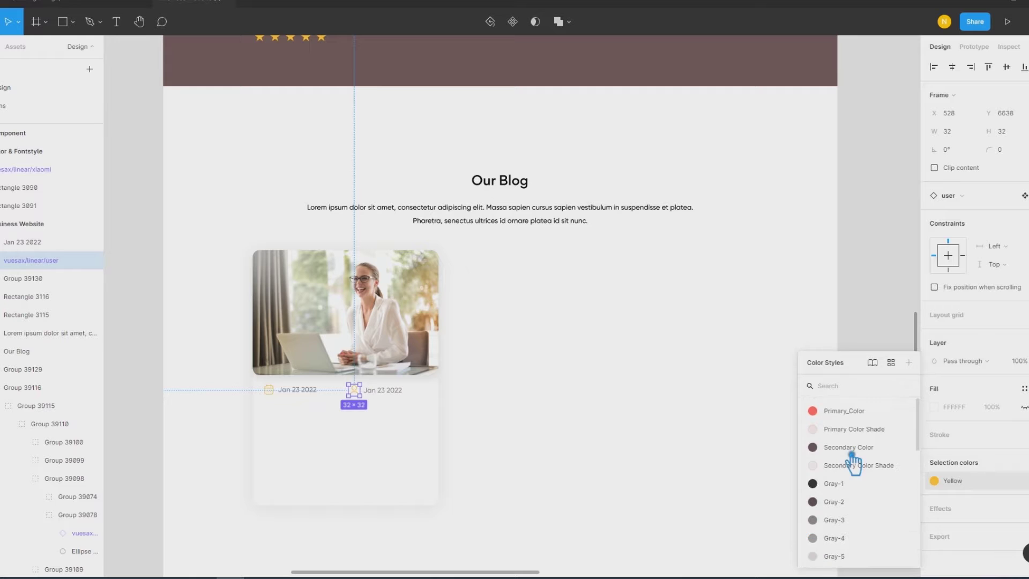
left_click(842, 417)
left_click(963, 482)
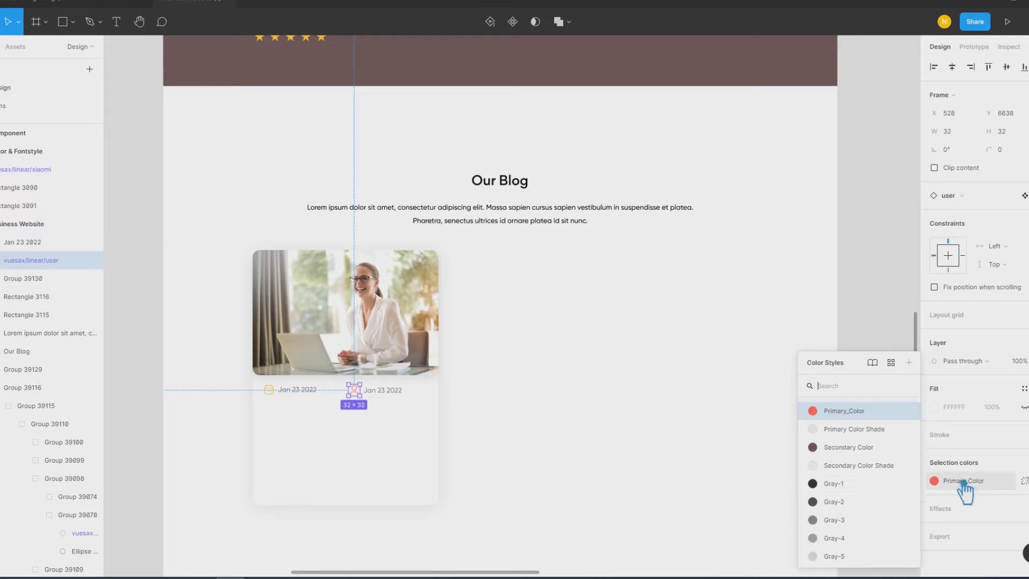
scroll(865, 498, "down", 3)
left_click(845, 452)
left_click(625, 439)
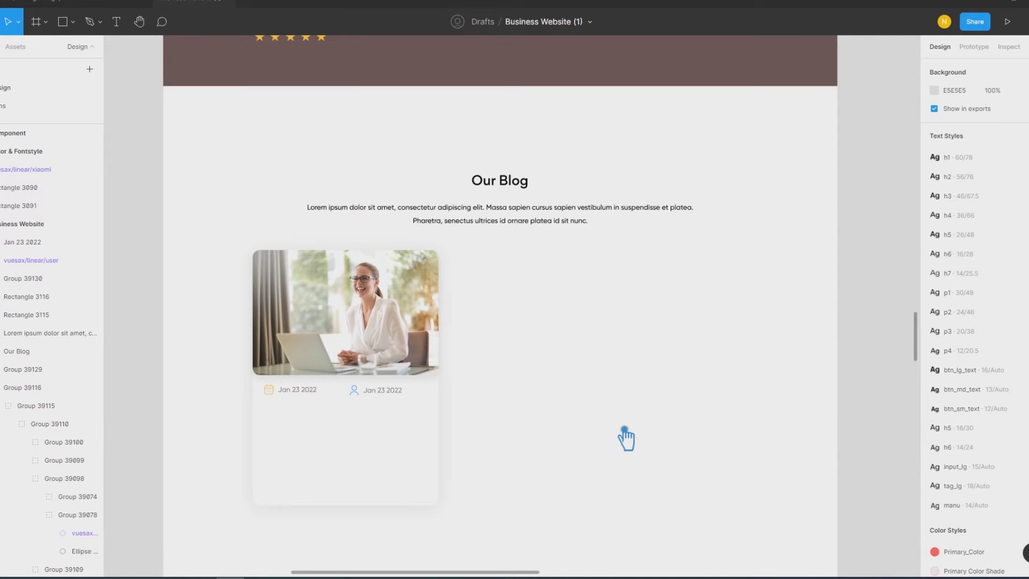
Step: Group the user icon with its Jan 23 2022 date
left_click(355, 391)
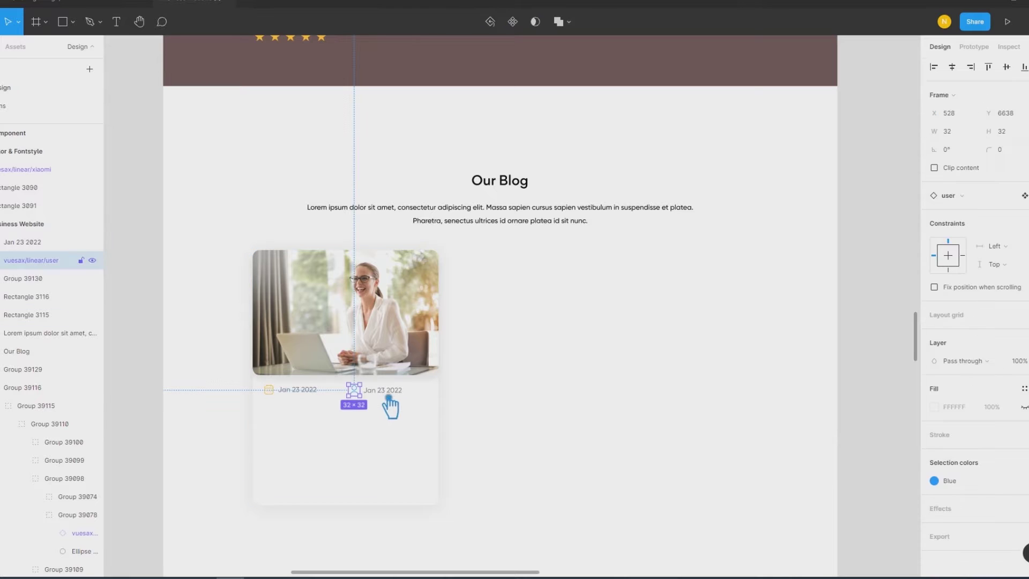
left_click(397, 396, "shift")
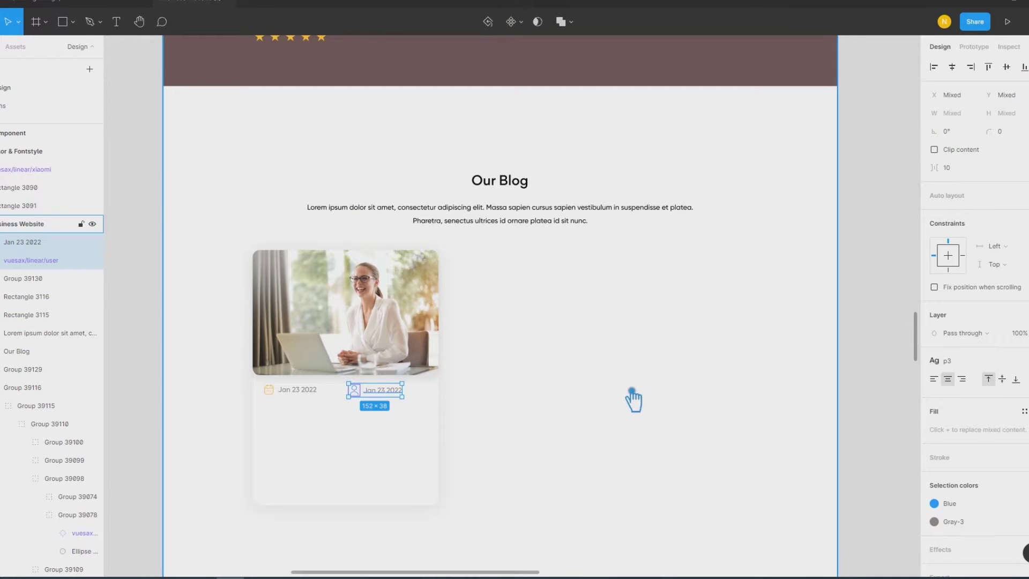
key("ctrl+g")
Step: Make the calendar icon Green and the user icon Green
left_click(275, 397)
left_click(935, 453)
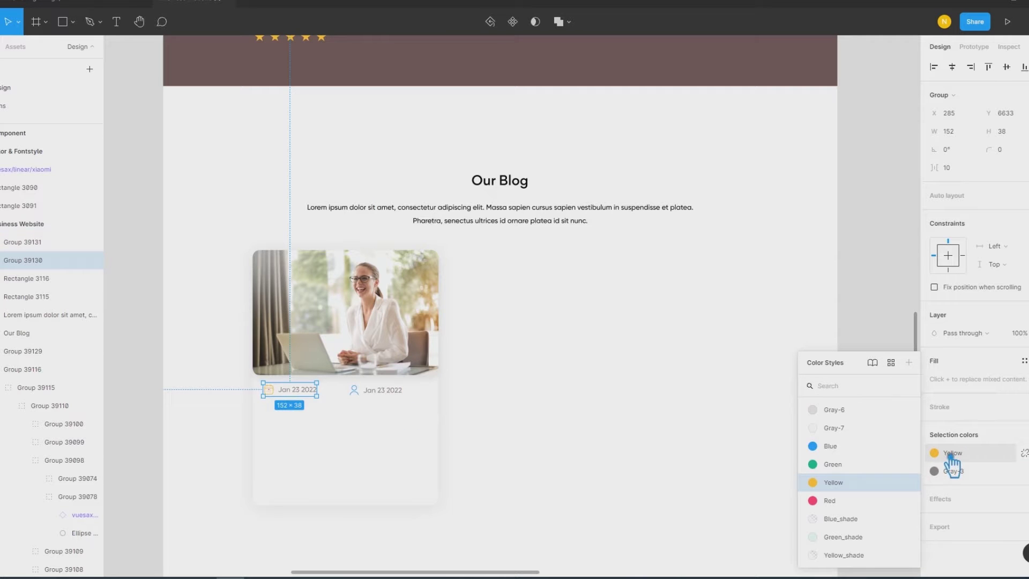
left_click(852, 468)
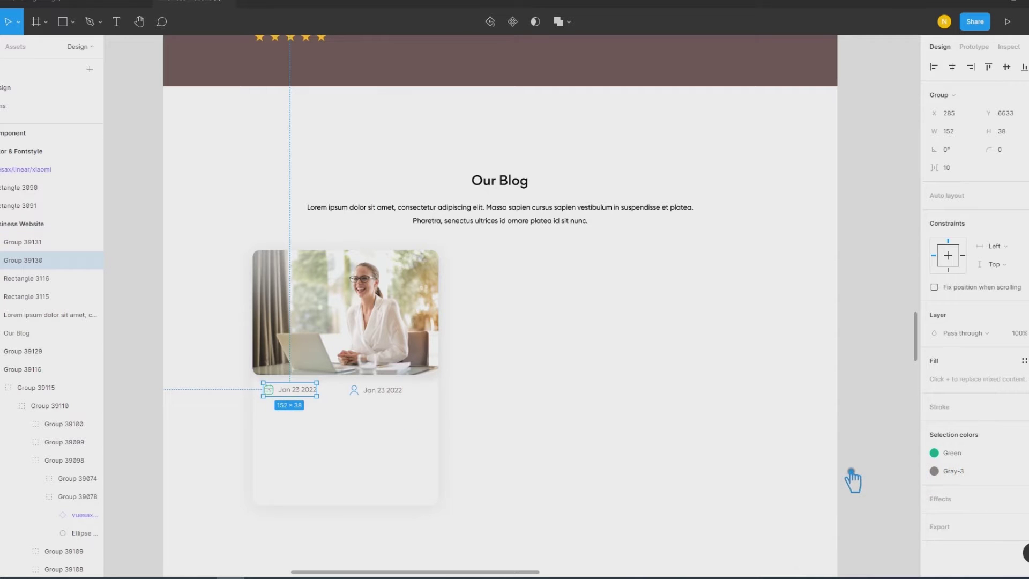
left_click(649, 453)
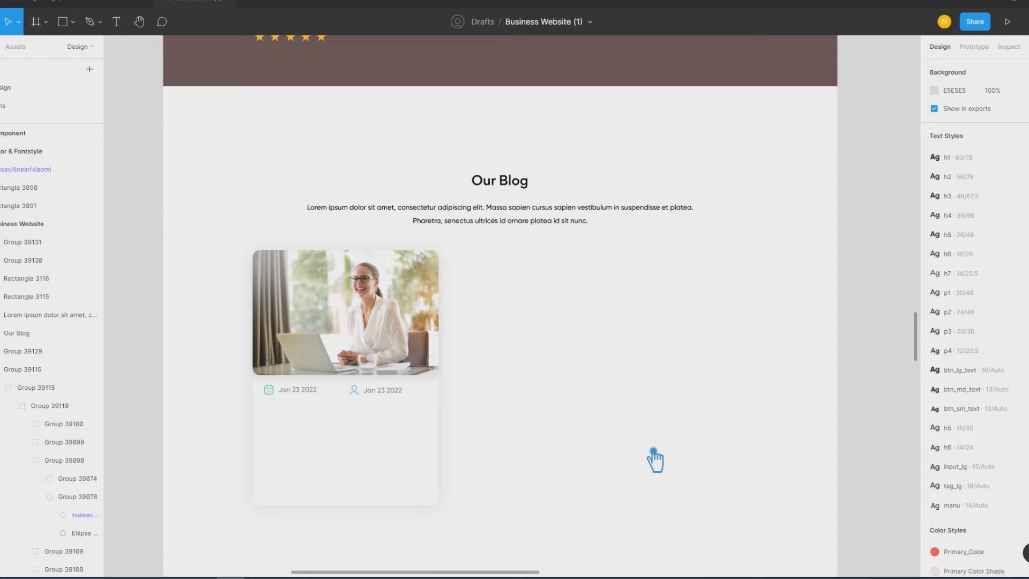
left_click(396, 394)
left_click(935, 453)
left_click(857, 501)
Step: Try Blue on the calendar icon, then return it to Yellow
left_click(312, 399)
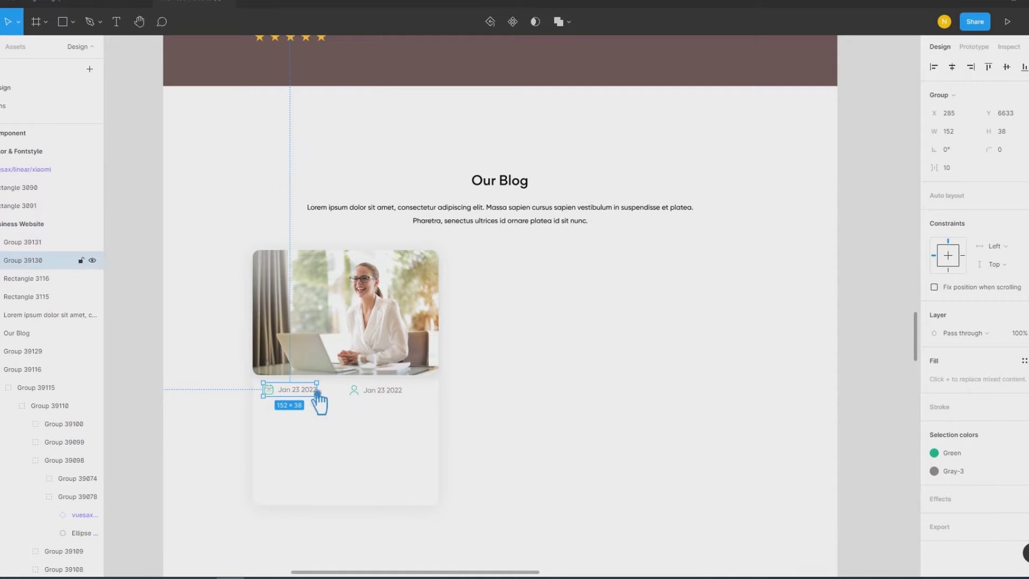
left_click(984, 456)
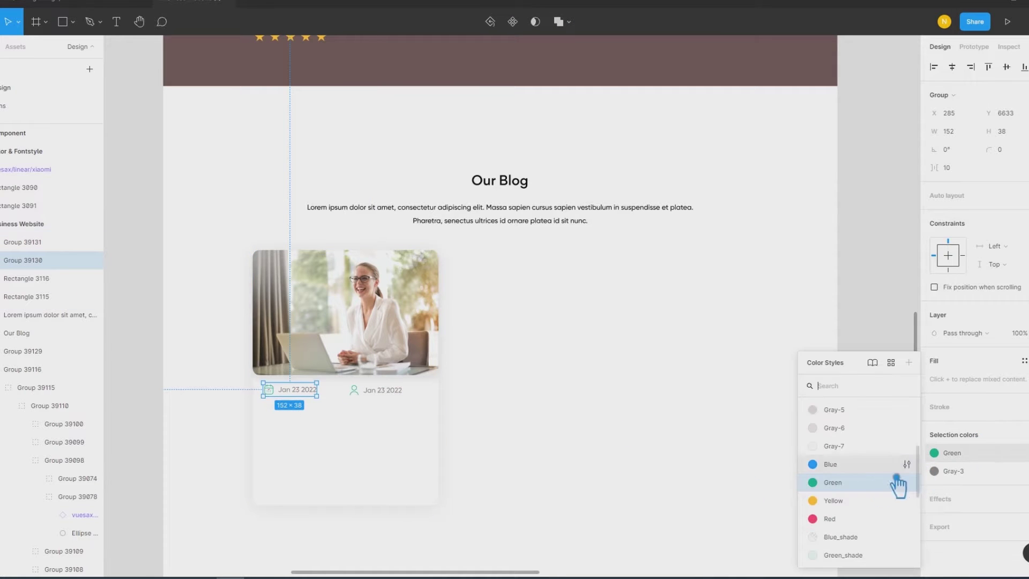
left_click(851, 482)
left_click(663, 417)
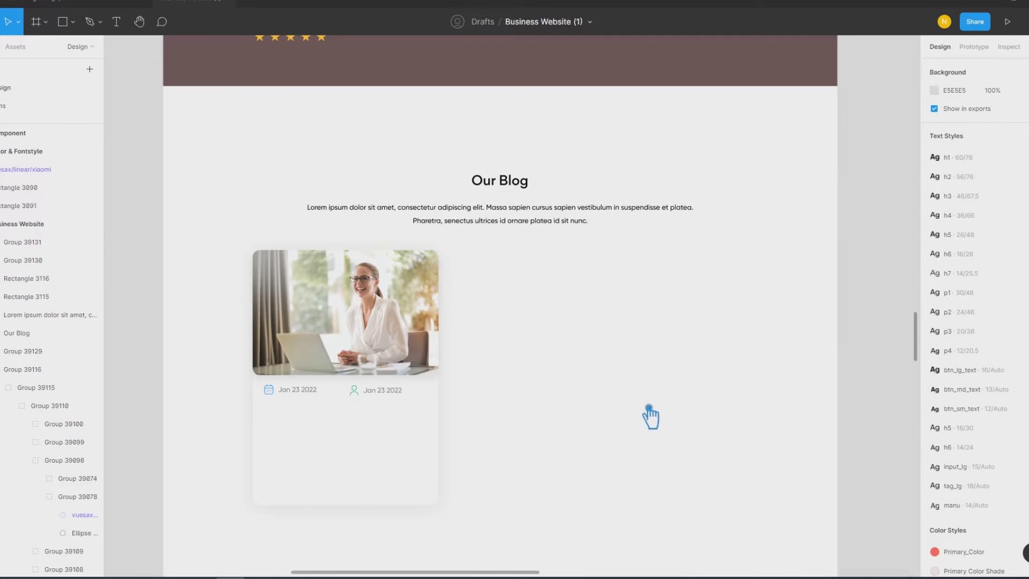
left_click(305, 398)
left_click(965, 456)
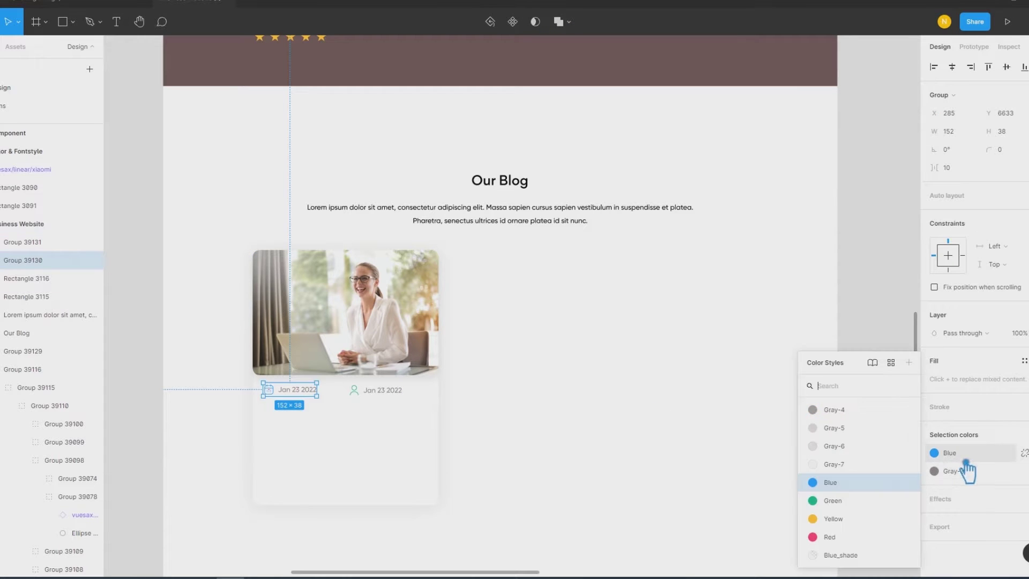
left_click(852, 519)
left_click(651, 474)
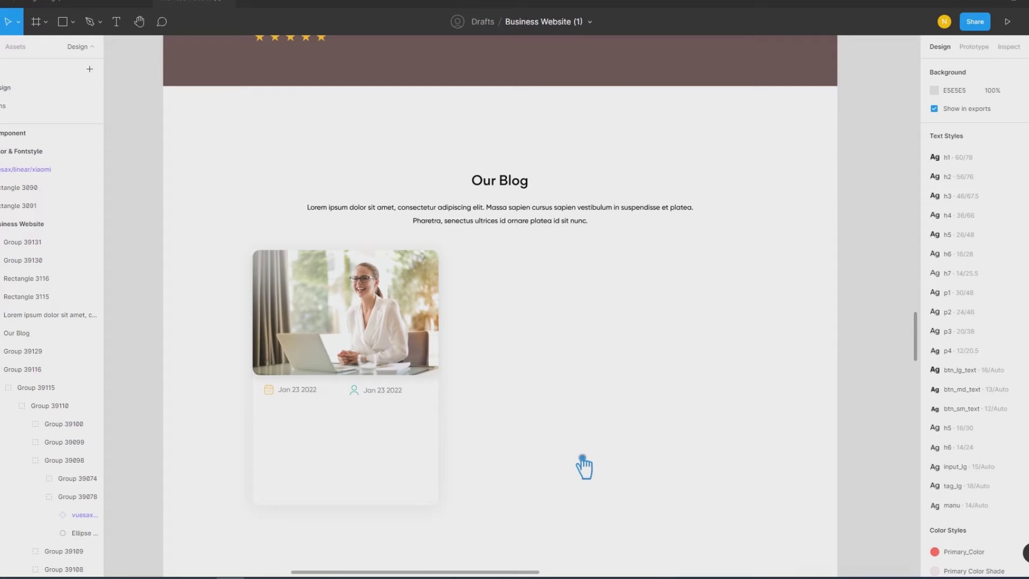
Step: Place the user date beside the calendar date, group both at 30 spacing, and nudge up 2 px
left_click(361, 392)
left_click(510, 418)
left_click_drag(395, 404, 372, 398)
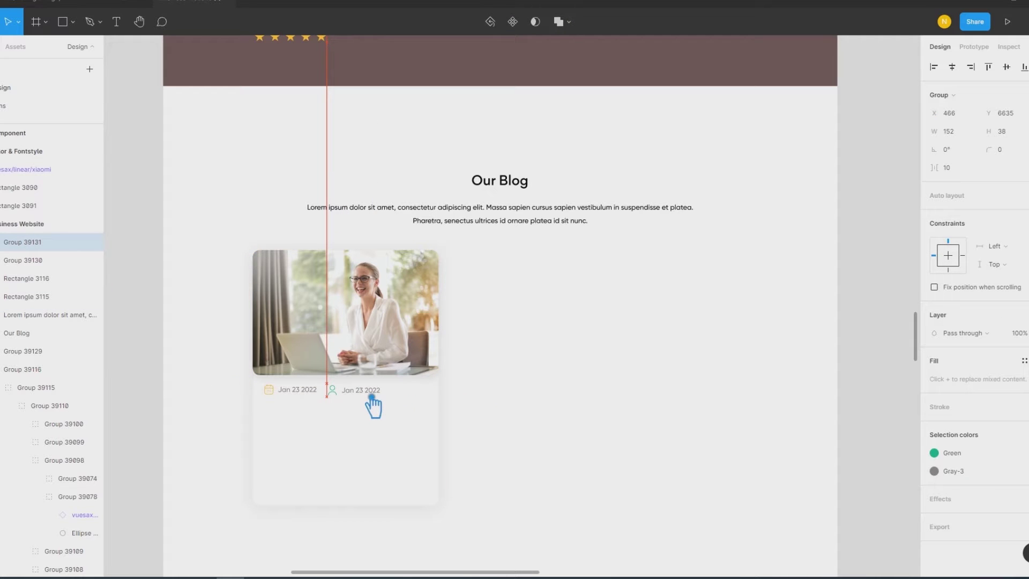
left_click(300, 390, "shift")
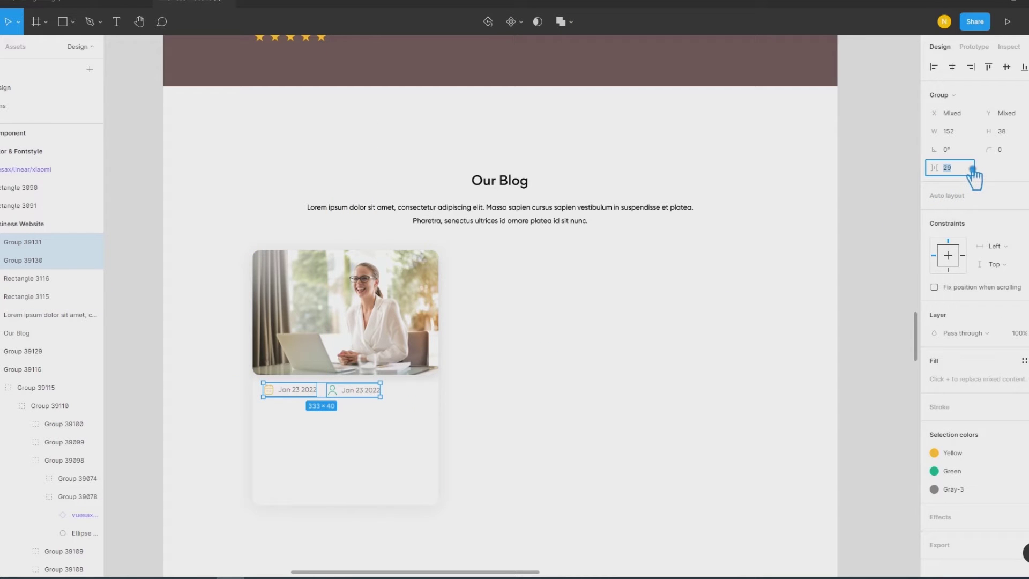
type("30")
key("Return")
key("ctrl+g")
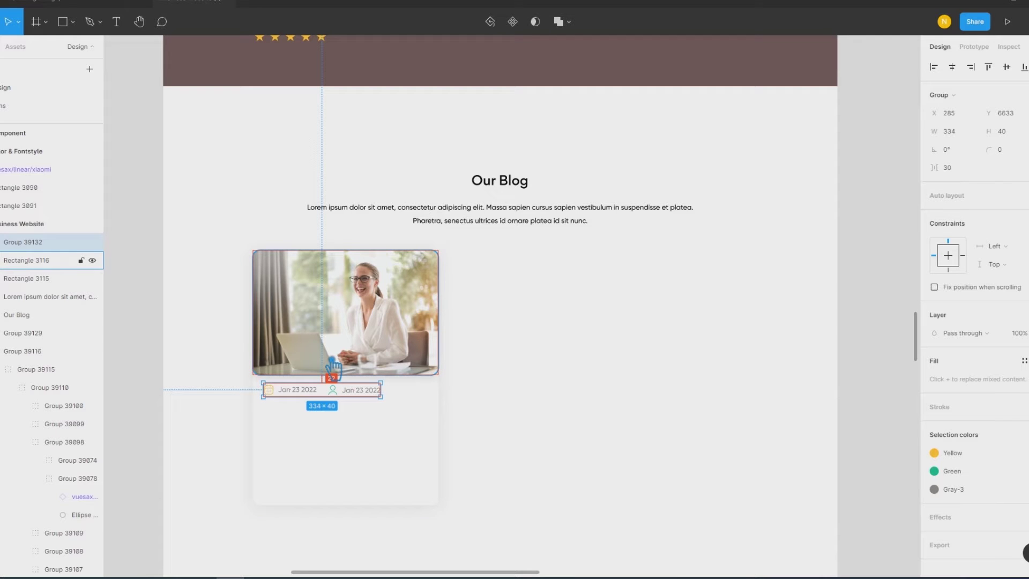
key("Up")
key("Up")
left_click(870, 396)
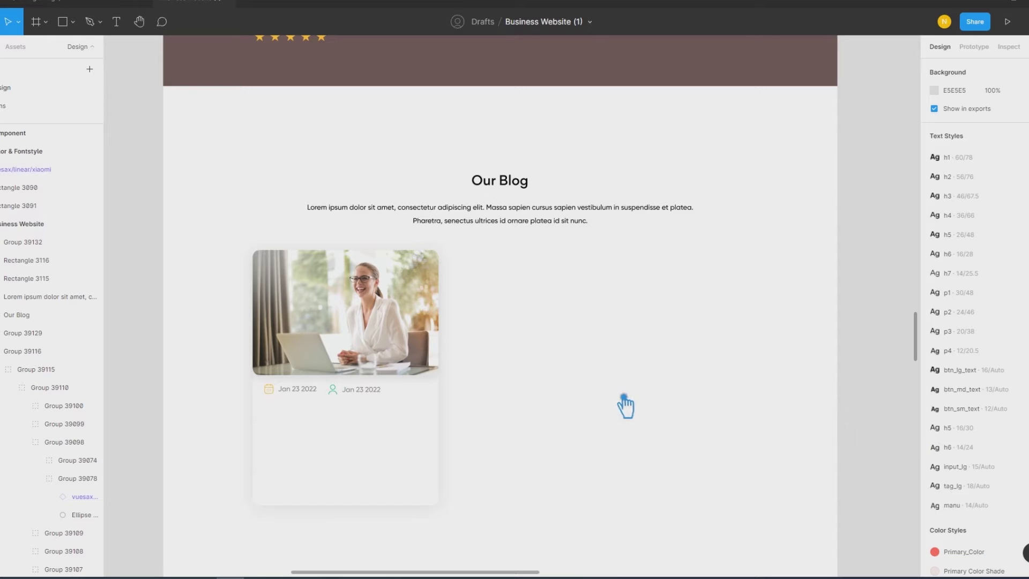
left_click(116, 22)
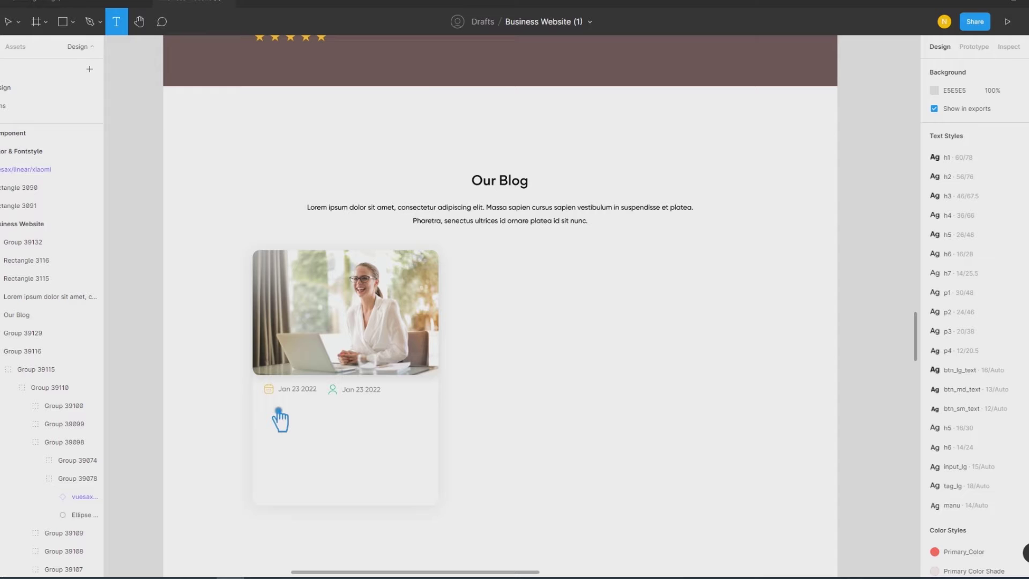
Step: Draw a left-aligned text box below the card's date row
key("shift+r")
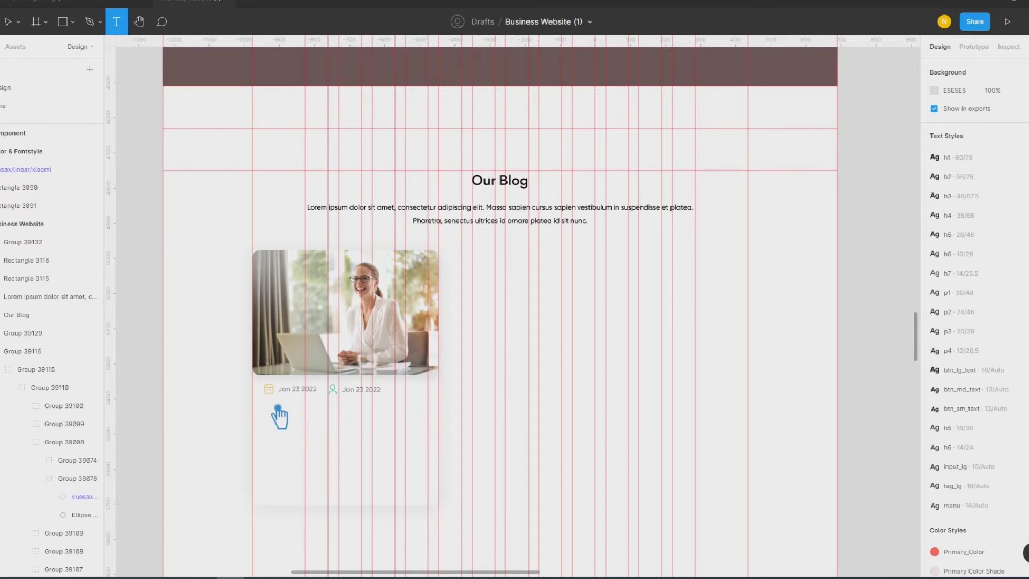
left_click_drag(267, 403, 436, 448)
left_click(939, 316)
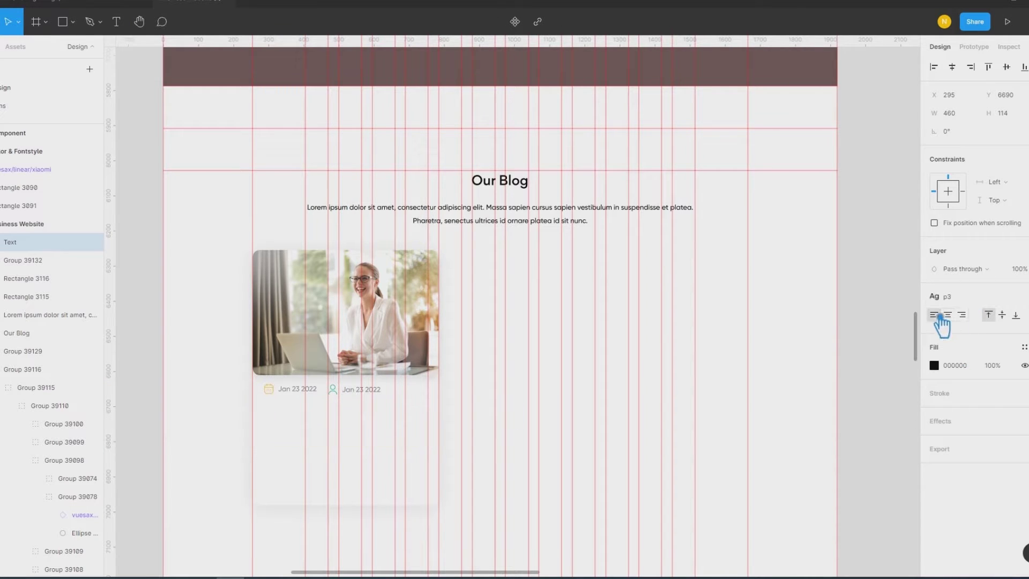
Step: Fill the text box with short Lorem ipsum text from the Content Reel plugin
left_click(298, 429)
right_click(288, 418)
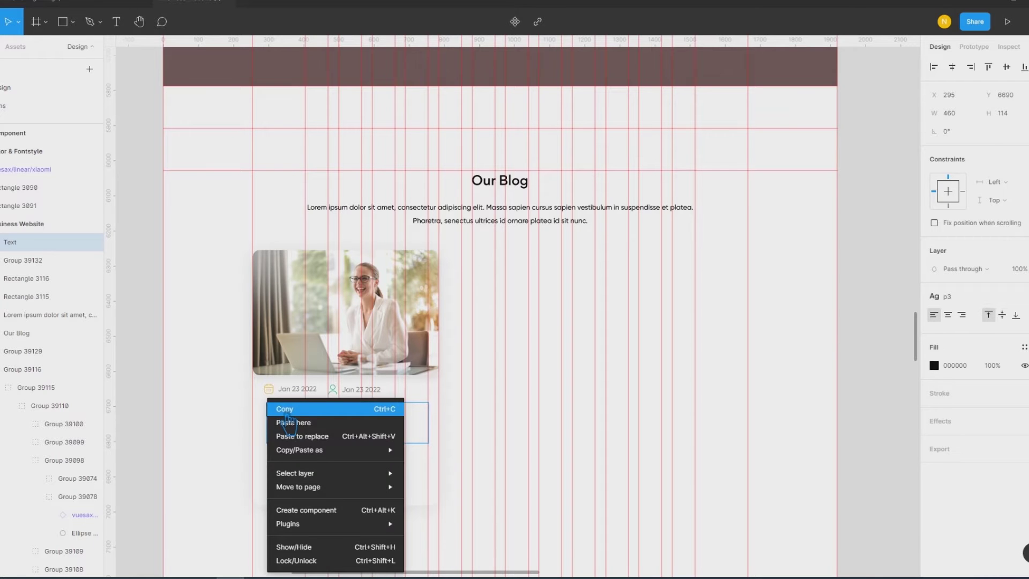
mouse_move(330, 523)
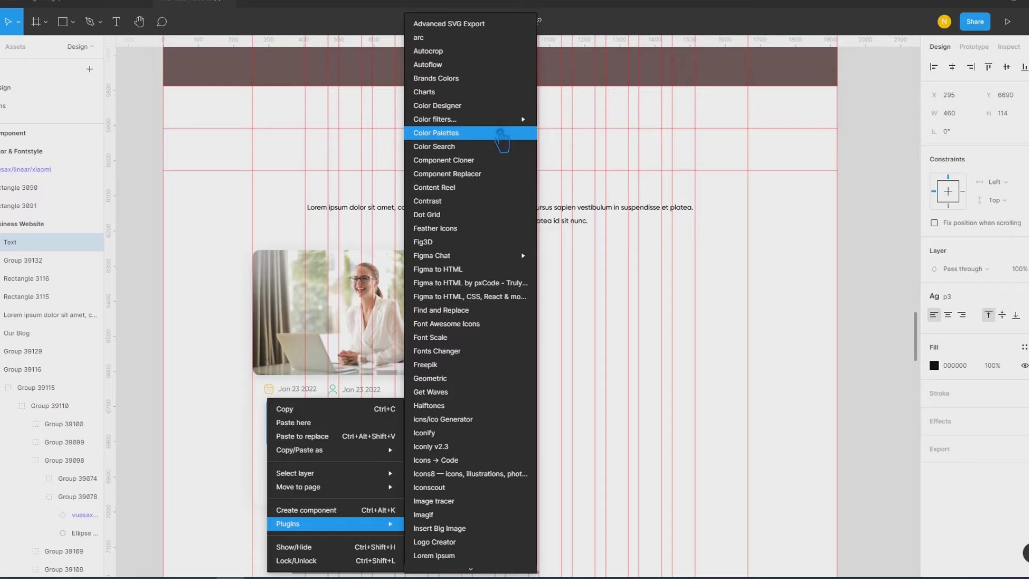
left_click(477, 196)
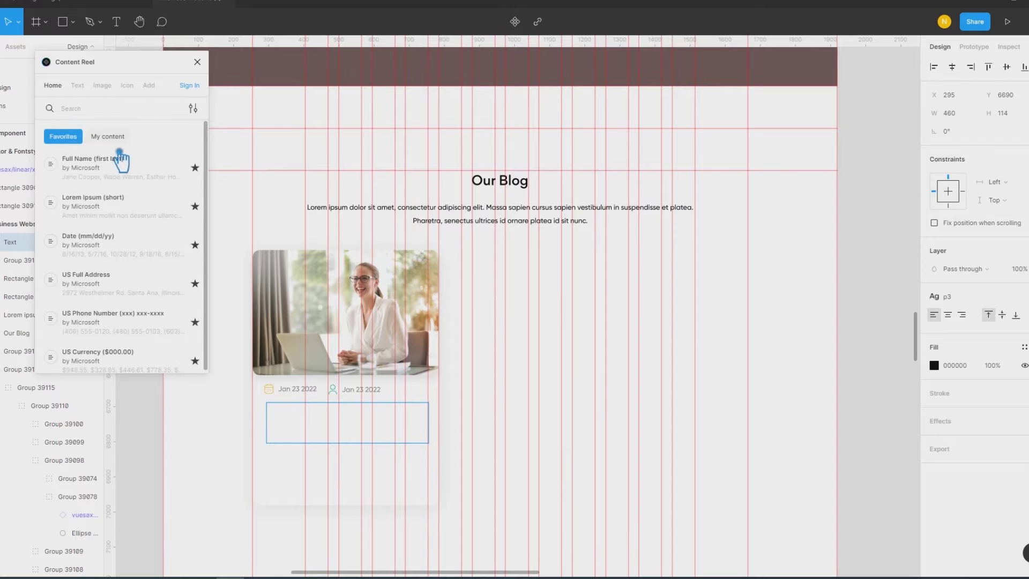
left_click(123, 206)
left_click(176, 356)
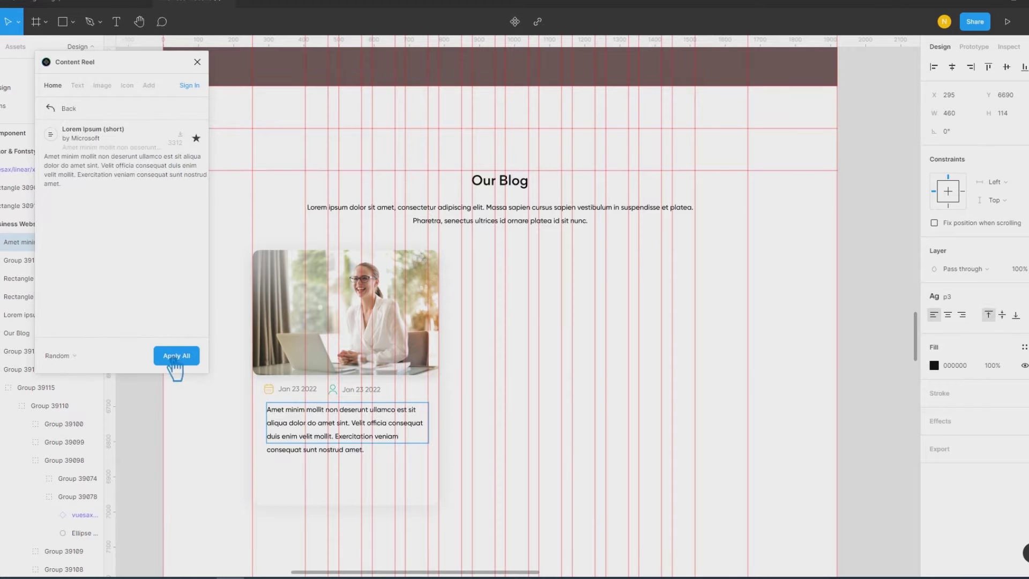
left_click(197, 61)
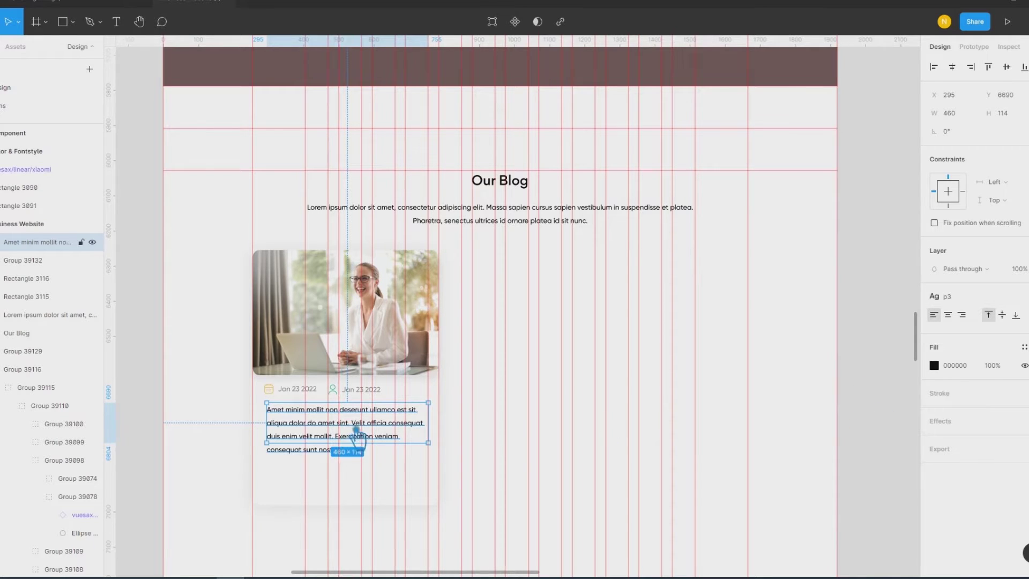
Step: Try deleting the opening sentence and narrowing the box to 425, then undo both
double_click(356, 429)
left_click(351, 423)
left_click_drag(352, 425, 230, 418)
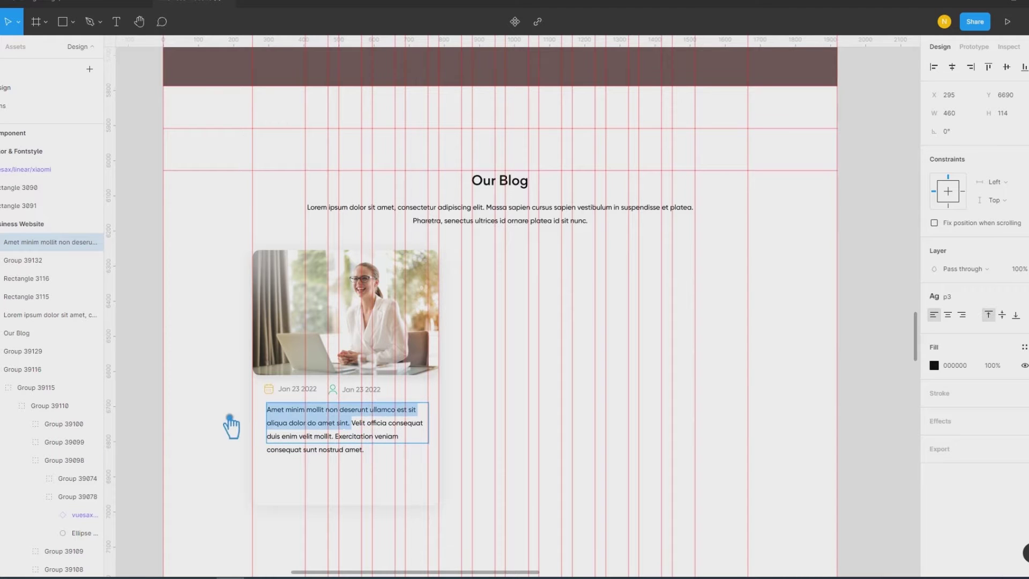
key("BackSpace")
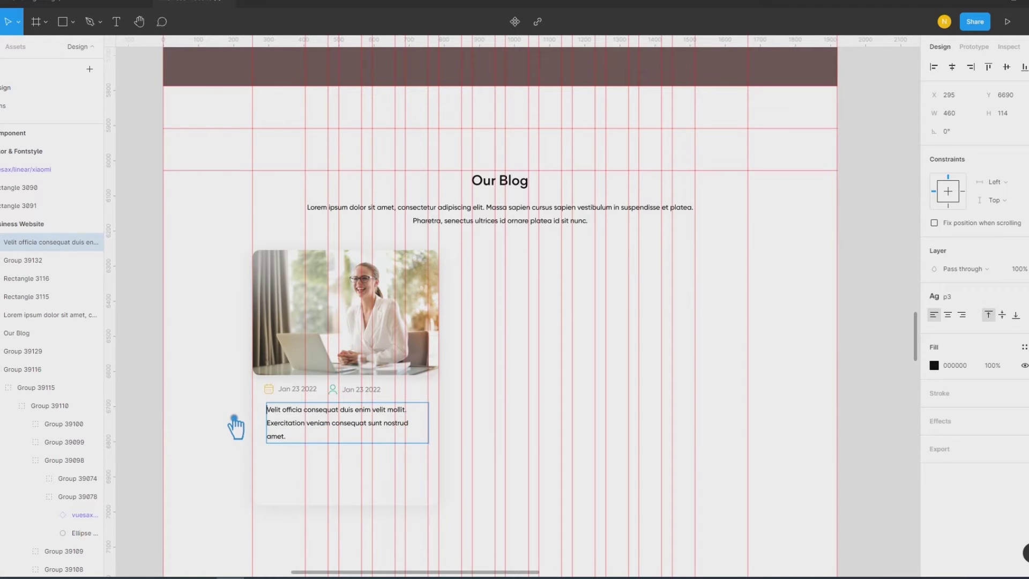
key("Escape")
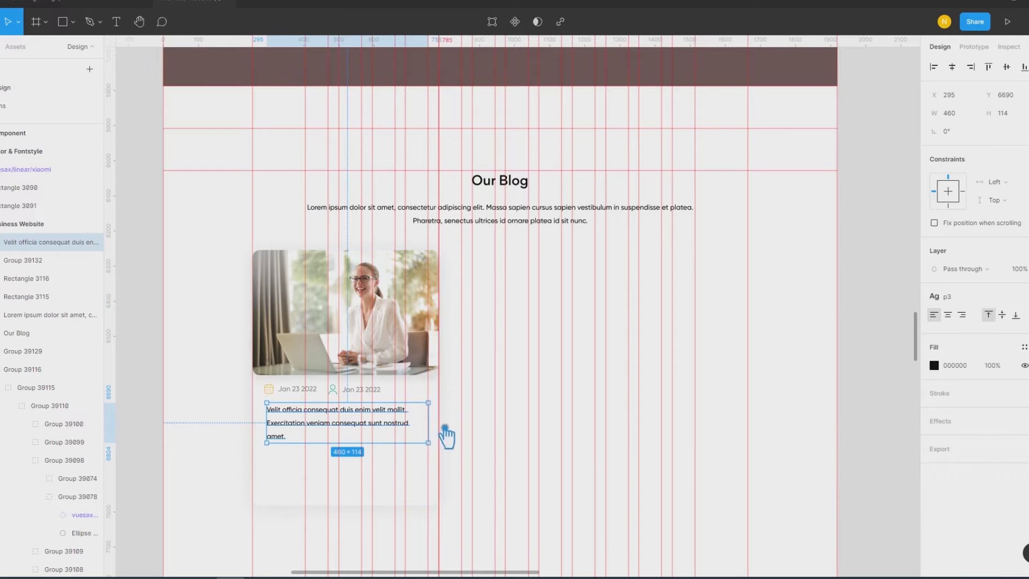
left_click_drag(437, 425, 427, 423)
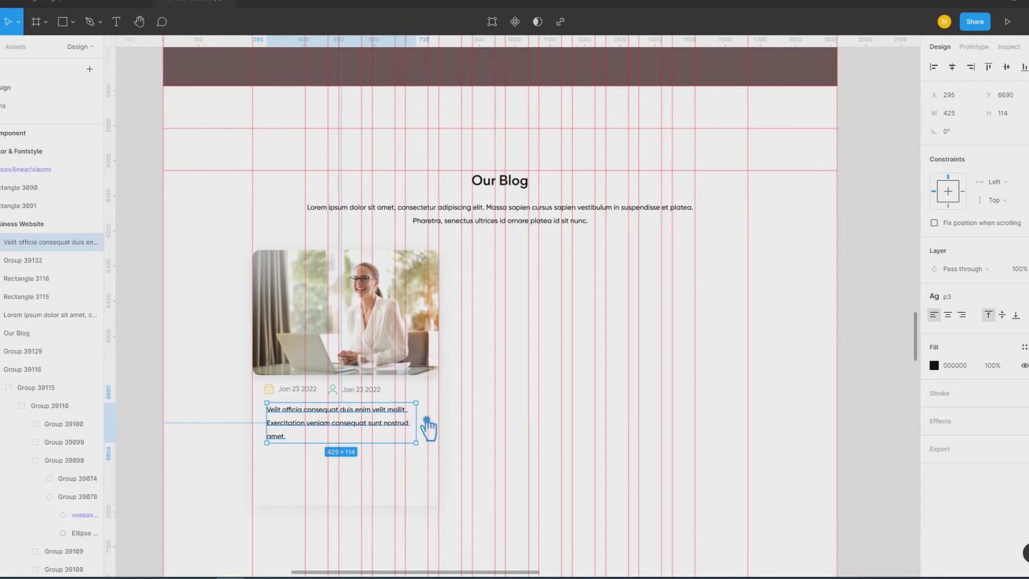
key("ctrl+z")
key("ctrl+z")
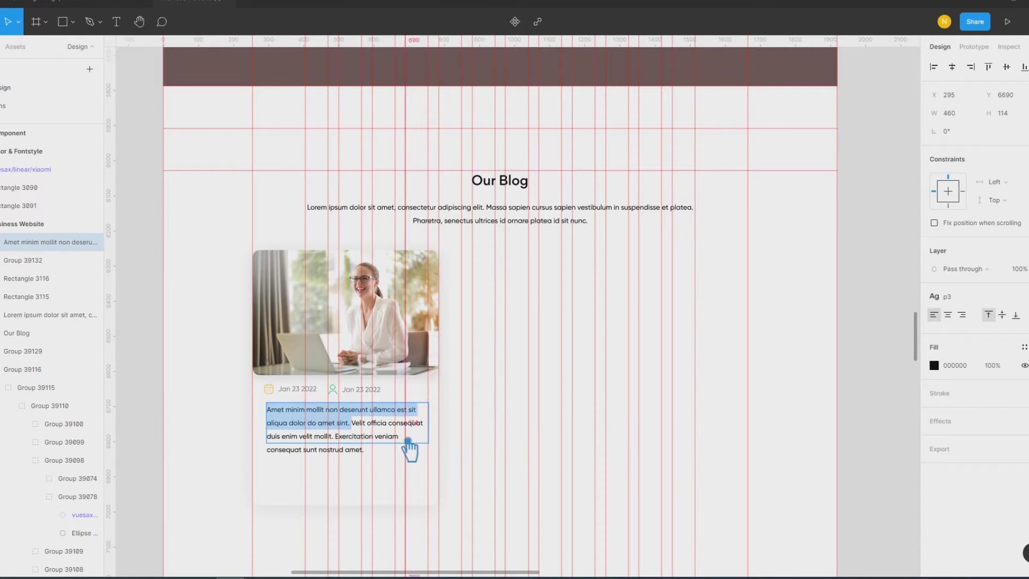
Step: Delete the closing 'Exercitation veniam…' sentence so the paragraph ends at 'mollit.'
left_click(342, 439)
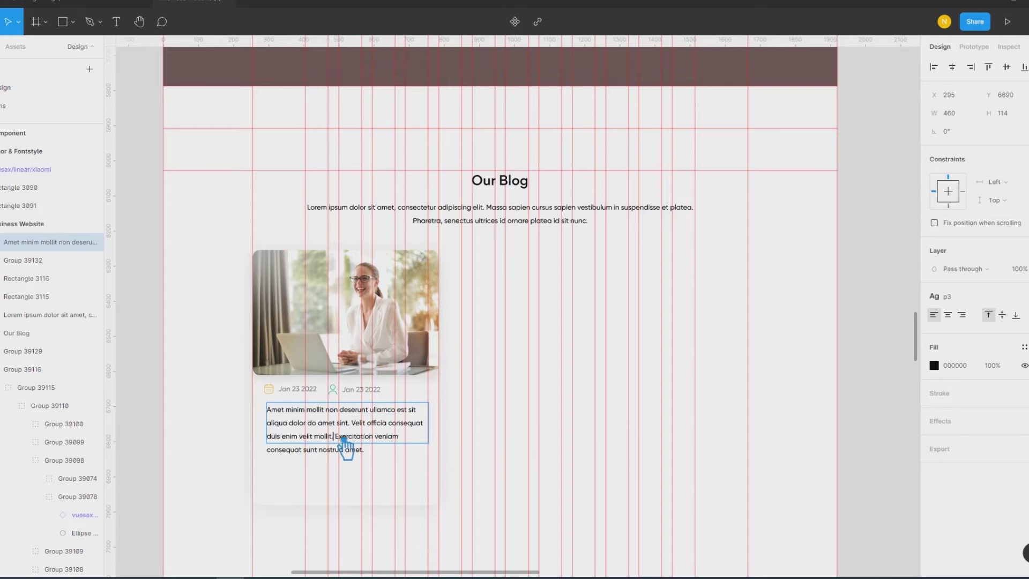
left_click_drag(344, 439, 397, 473)
key("BackSpace")
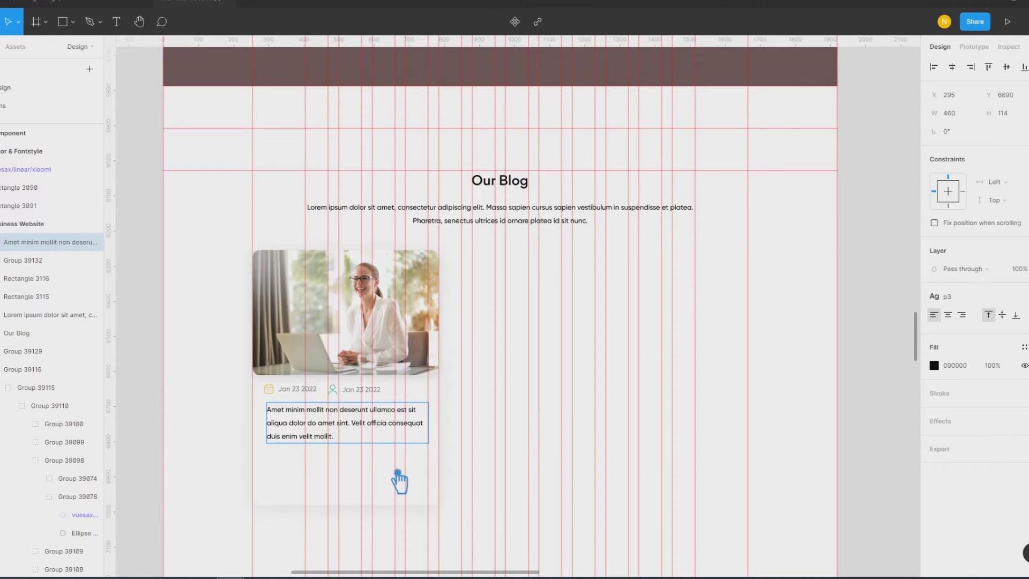
key("Escape")
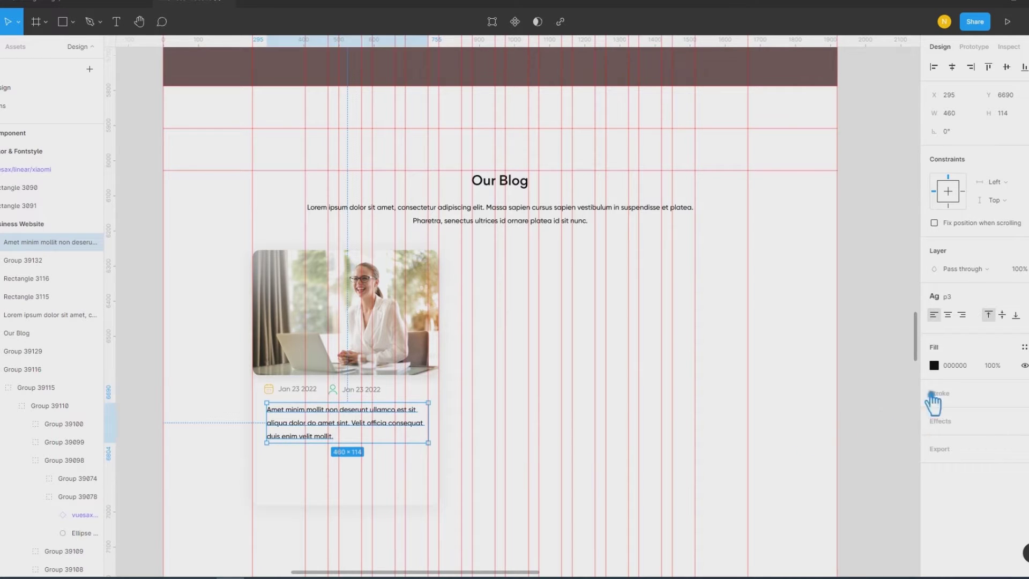
left_click(947, 296)
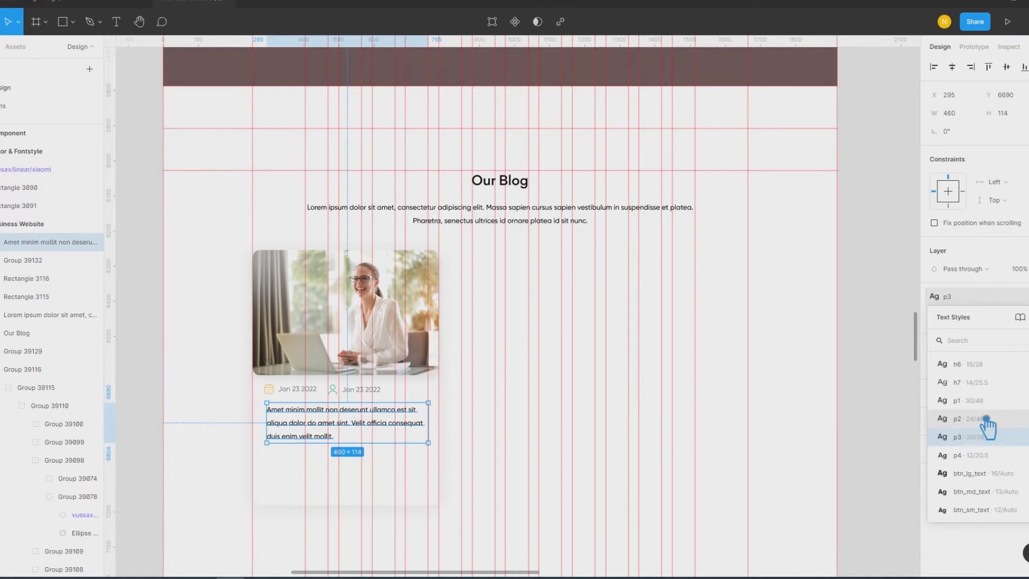
Step: Apply the h5 text style to the paragraph and edit its line height to 44
scroll(995, 429, "up", 2)
left_click(992, 443)
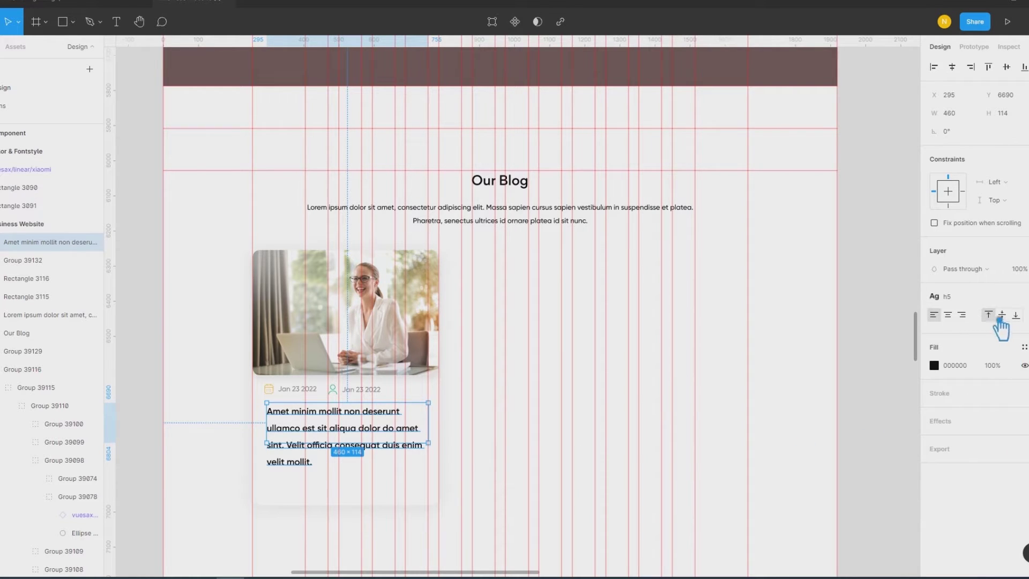
left_click(985, 298)
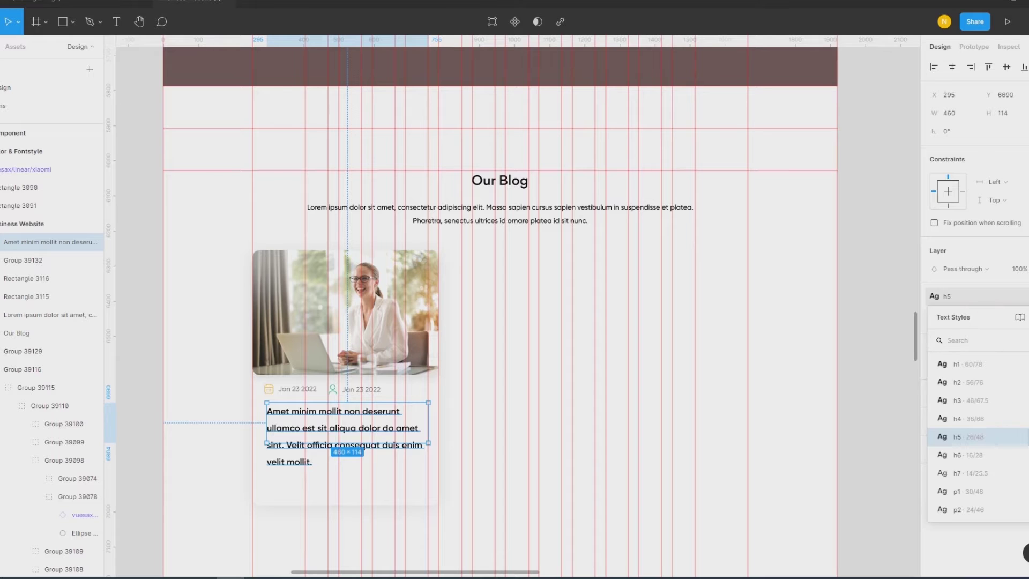
left_click(1021, 437)
left_click_drag(802, 526, 519, 306)
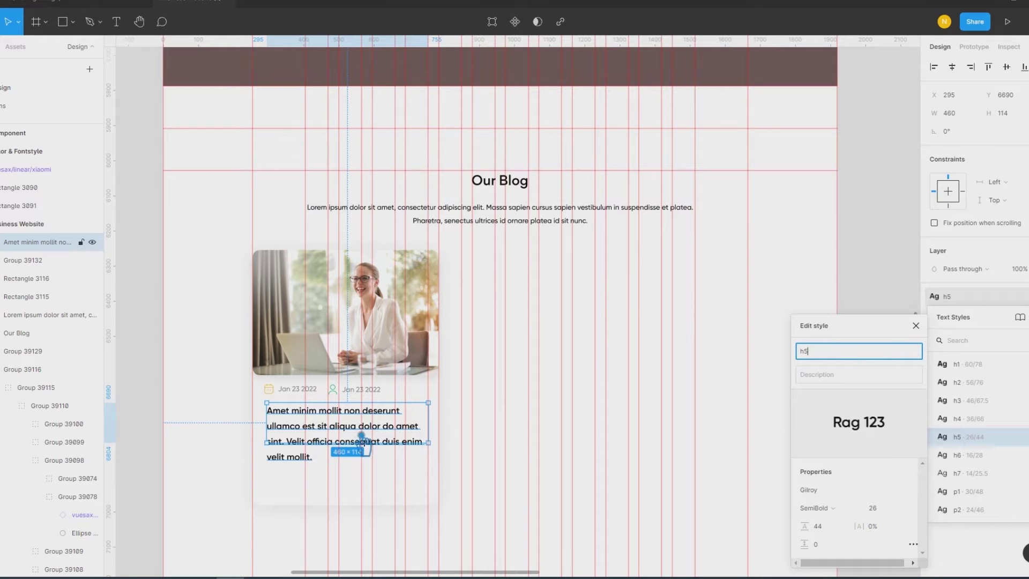
Step: Delete the 'Velit officia consequat duis enim velit mollit.' sentence so the text ends at 'sint.'
double_click(298, 456)
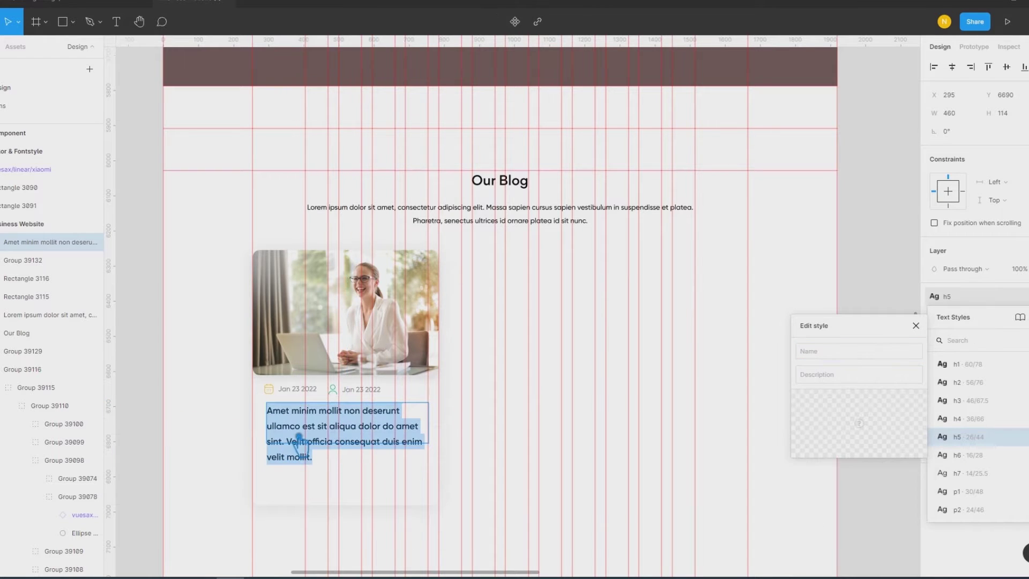
left_click(299, 437)
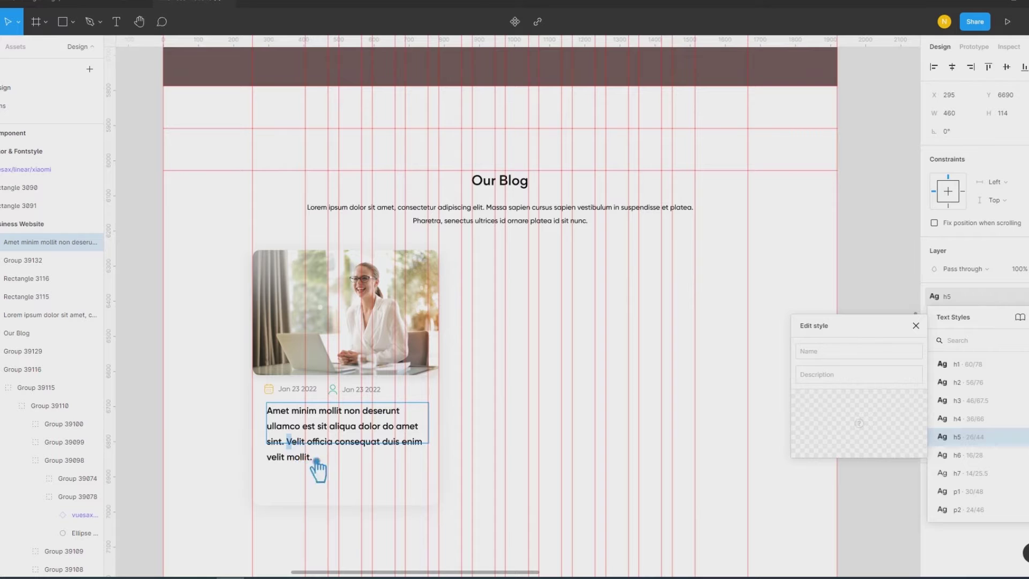
left_click_drag(289, 440, 368, 485)
key("BackSpace")
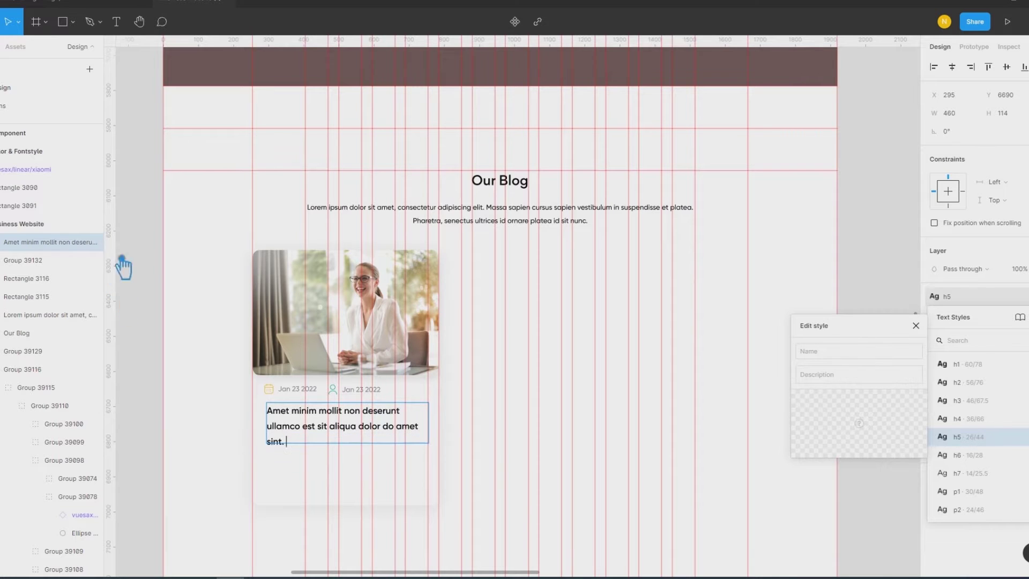
key("Escape")
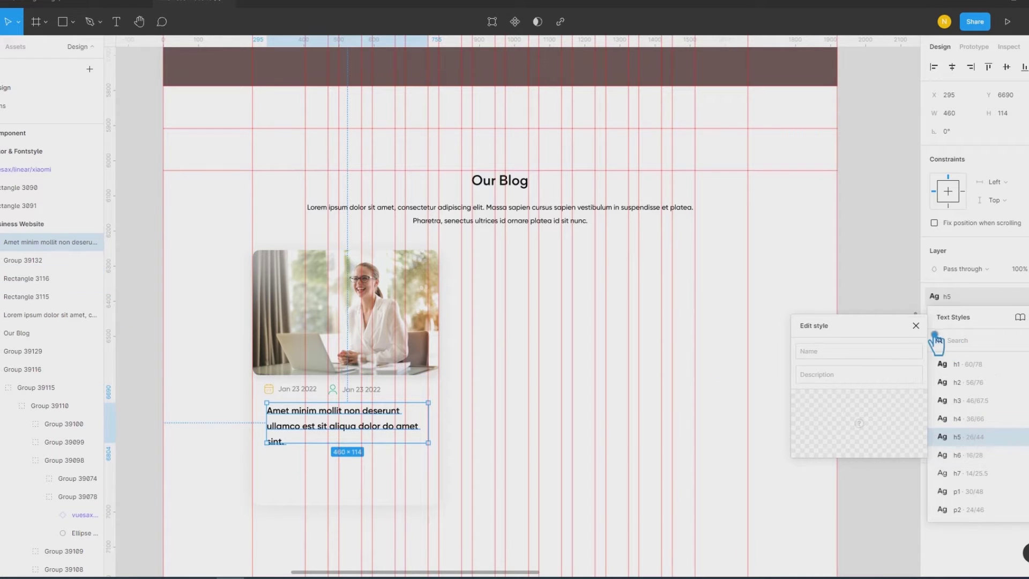
left_click(916, 326)
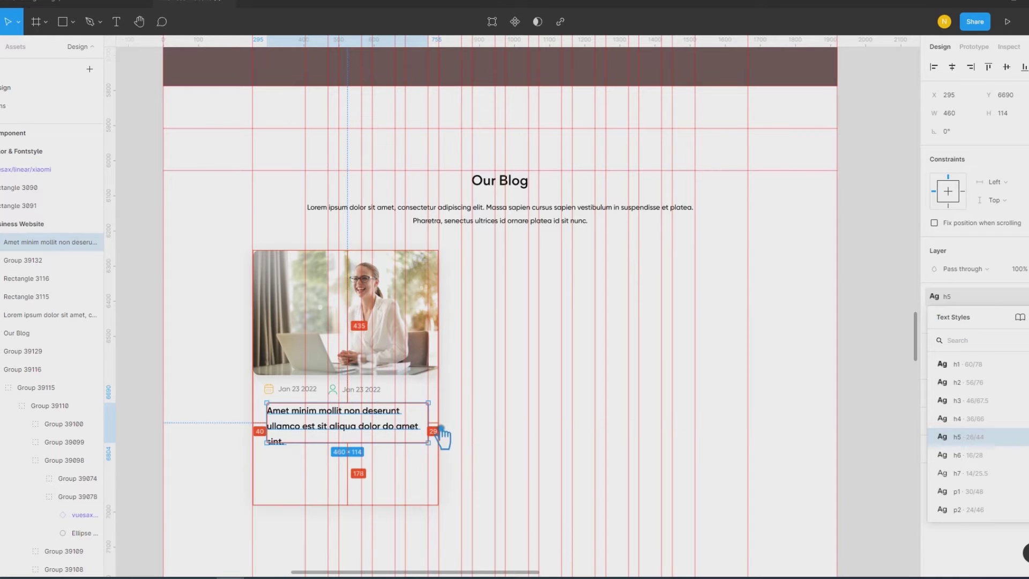
Step: Resize the title box to X 285 and width 469, checking 30 px margins each side
scroll(440, 434, "up", 2)
scroll(442, 436, "up", 2)
scroll(443, 436, "up", 2)
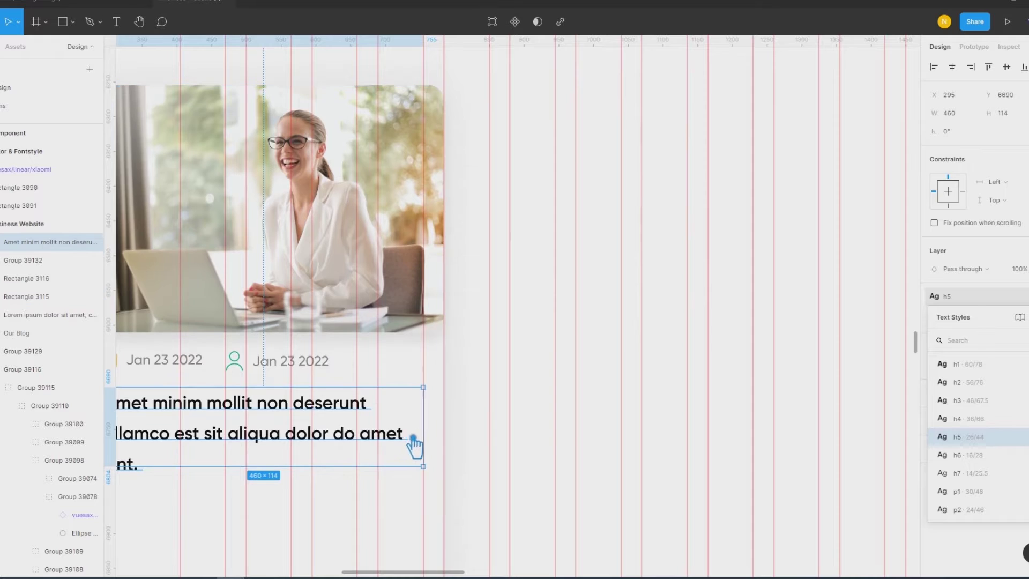
scroll(414, 444, "left", 5)
scroll(414, 445, "down", 1)
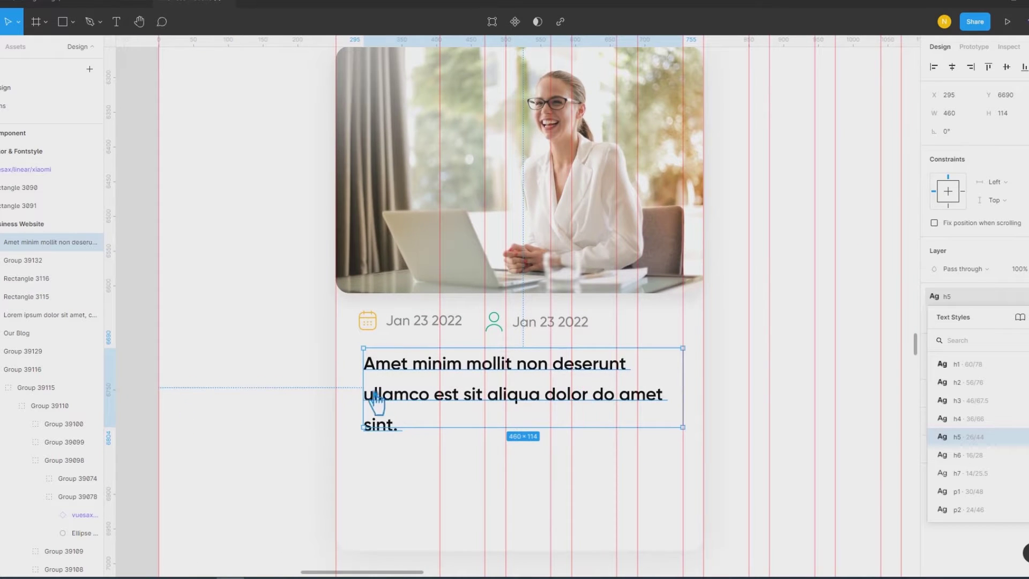
left_click_drag(364, 399, 360, 407)
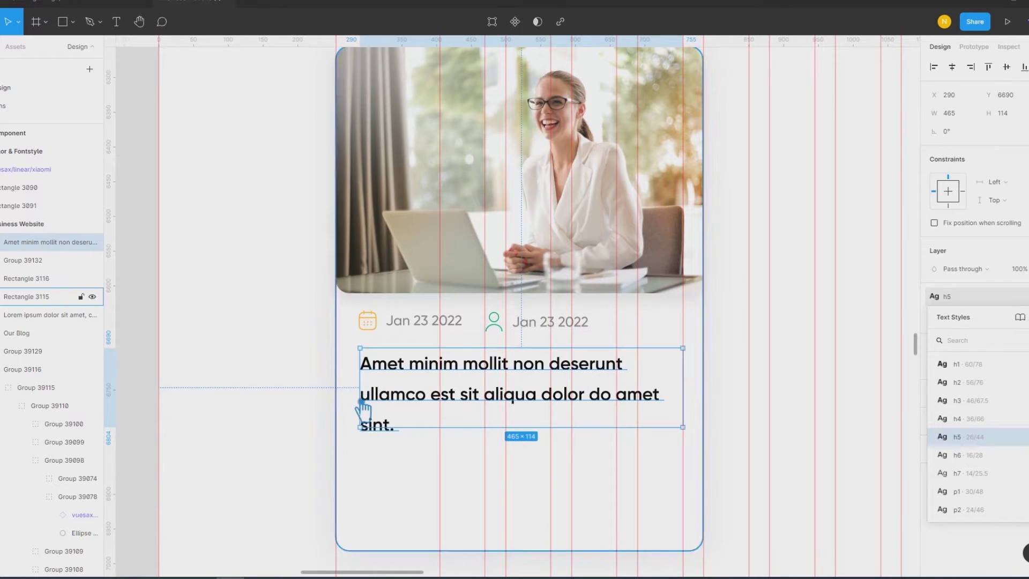
scroll(371, 407, "up", 5, "ctrl")
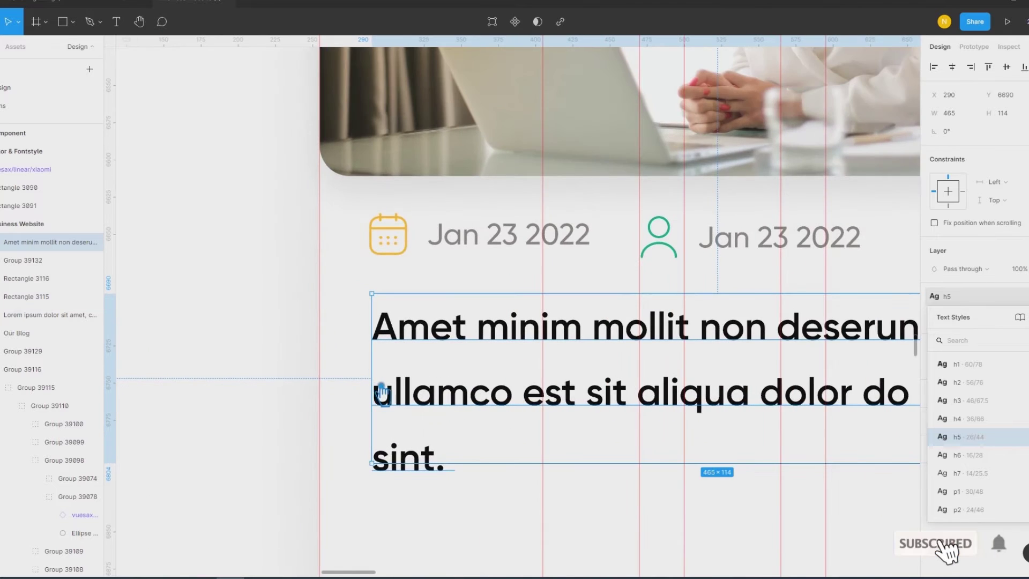
left_click_drag(377, 397, 369, 403)
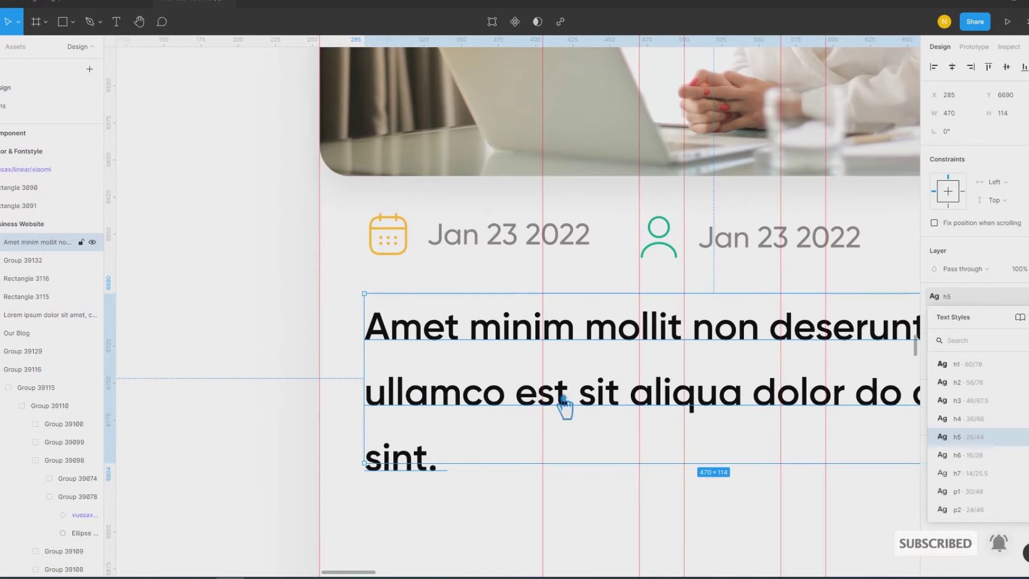
scroll(540, 402, "right", 5)
key("alt")
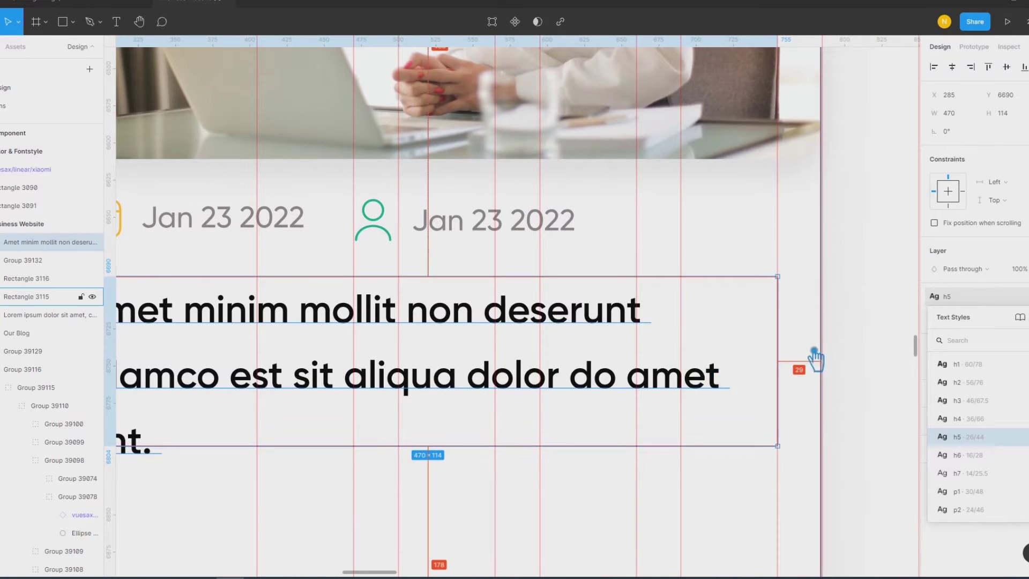
scroll(809, 360, "up", 2)
scroll(796, 428, "up", 3, "ctrl")
scroll(796, 447, "up", 3, "ctrl")
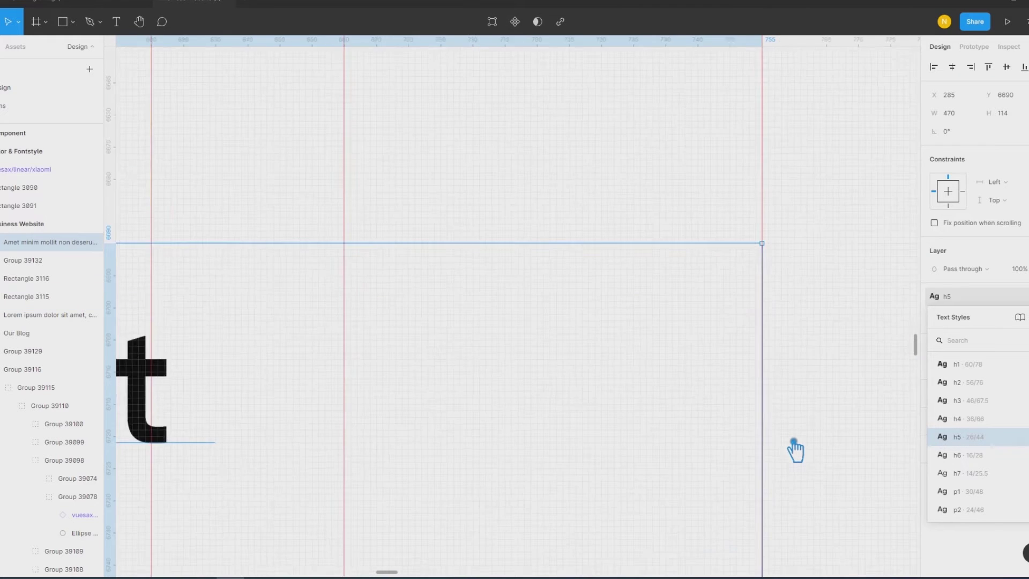
scroll(795, 449, "up", 2, "ctrl")
left_click_drag(752, 409, 745, 410)
scroll(742, 410, "down", 1, "ctrl")
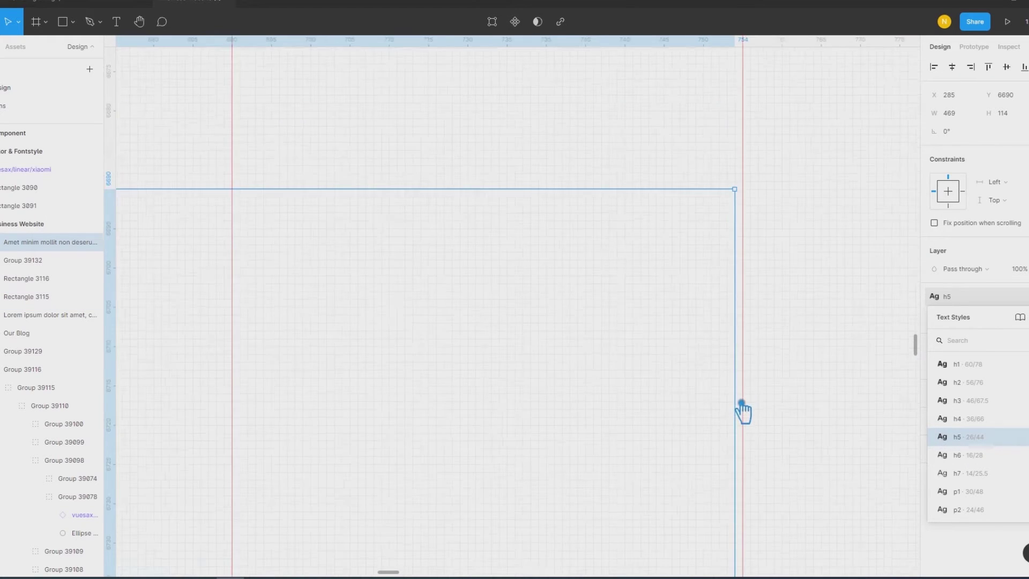
scroll(744, 410, "down", 3, "ctrl")
scroll(742, 411, "down", 3, "ctrl")
scroll(742, 412, "down", 1, "ctrl")
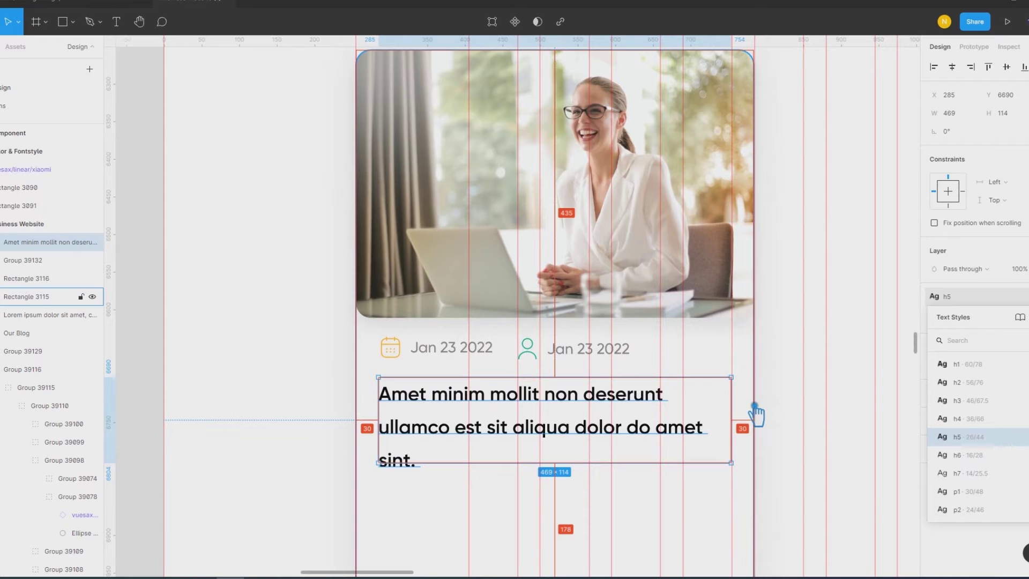
scroll(793, 396, "down", 1)
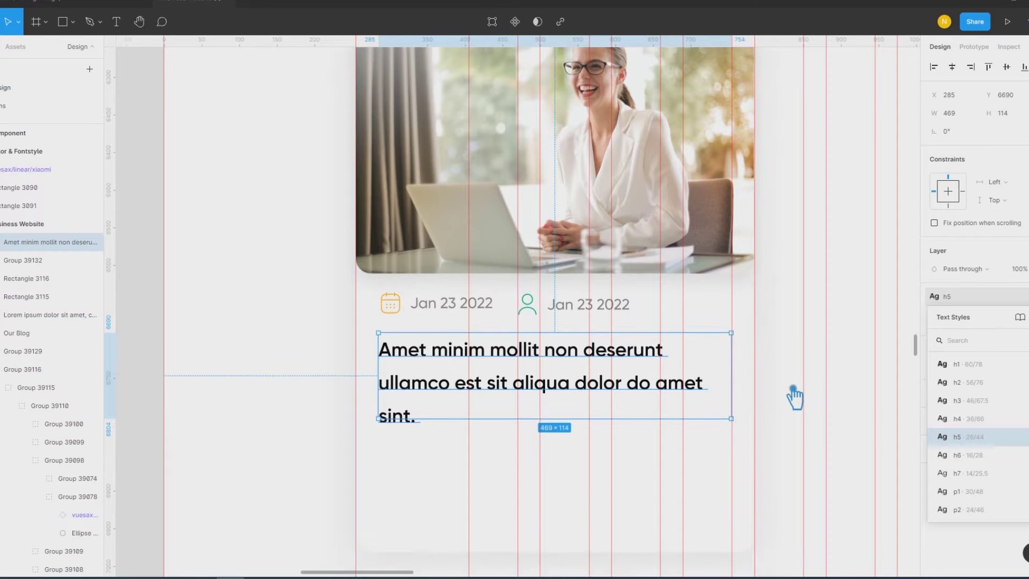
scroll(795, 397, "down", 2)
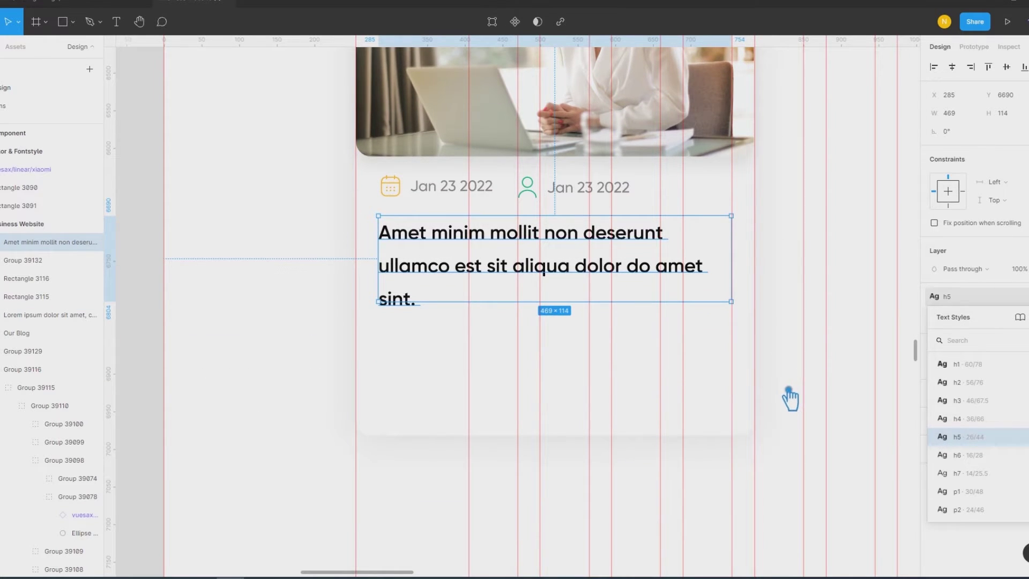
Step: Centre-align the card title text in its 469-wide box and select all its text
left_click(969, 69)
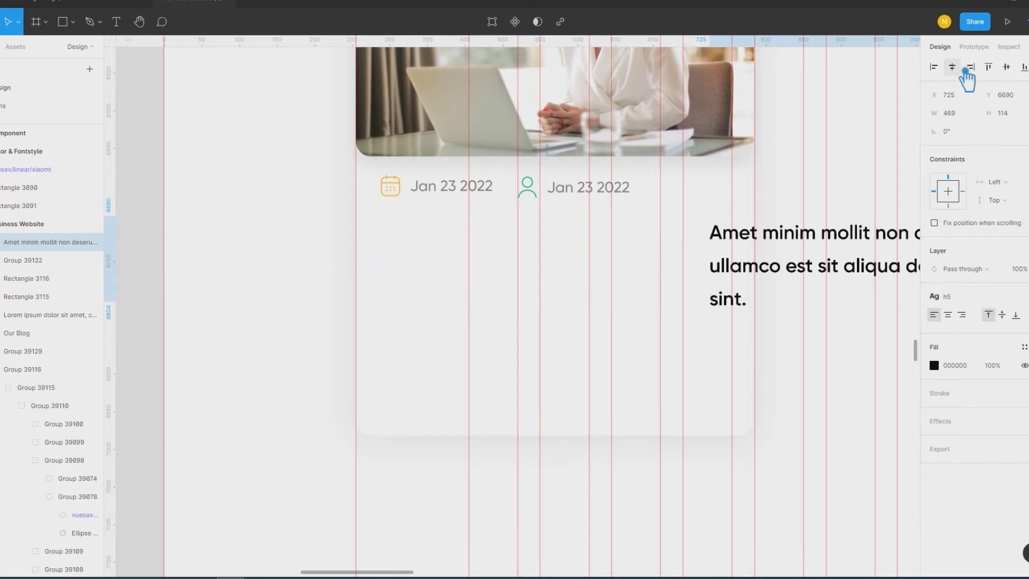
left_click(961, 316)
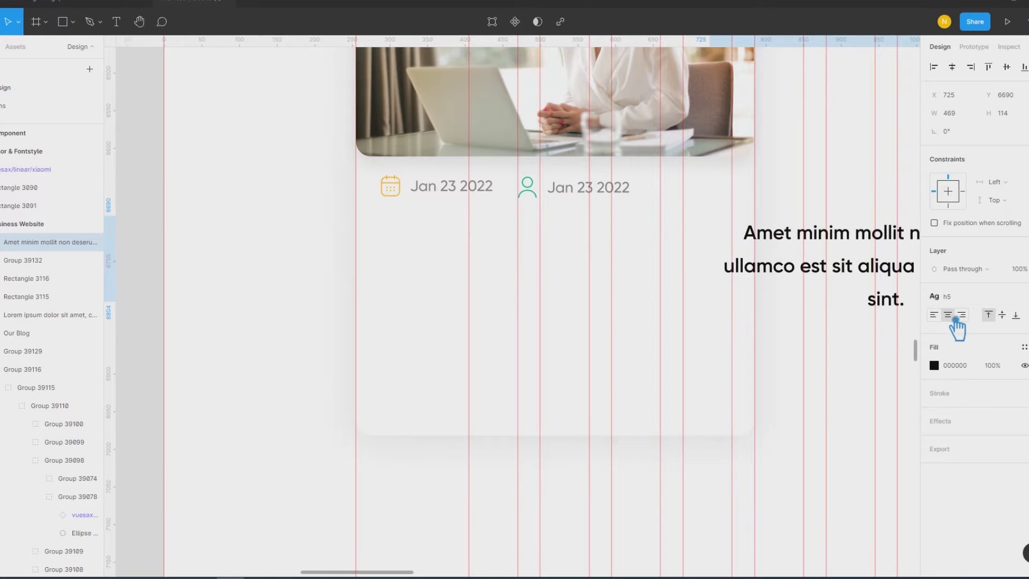
key("ctrl+z")
key("ctrl+z")
key("ctrl+z")
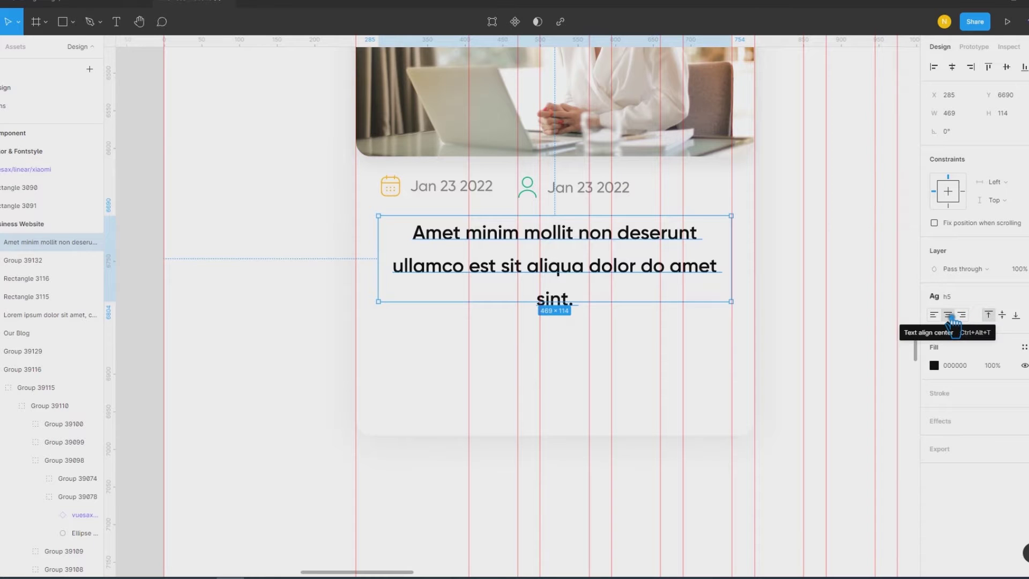
double_click(575, 276)
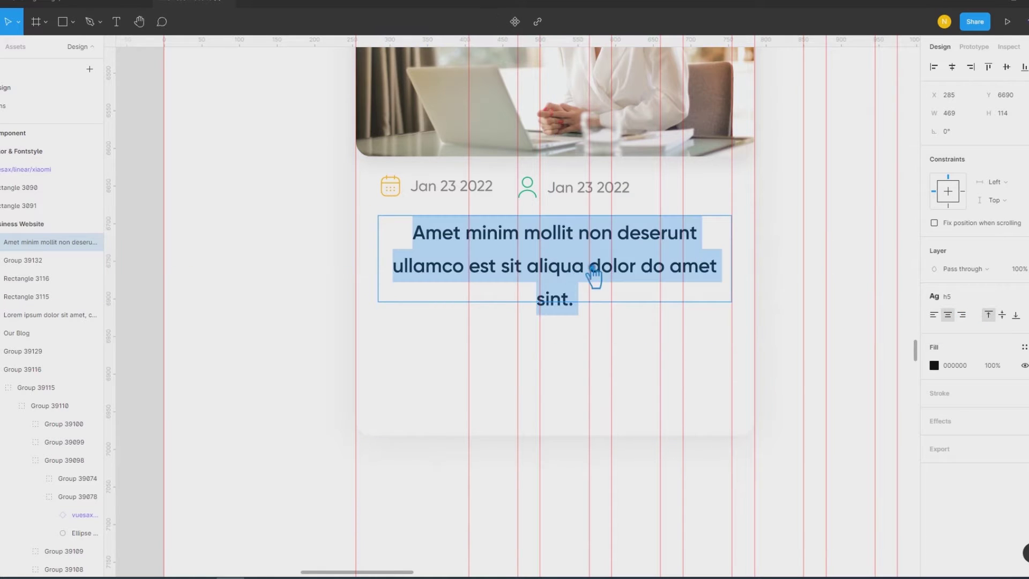
right_click(578, 275)
mouse_move(612, 390)
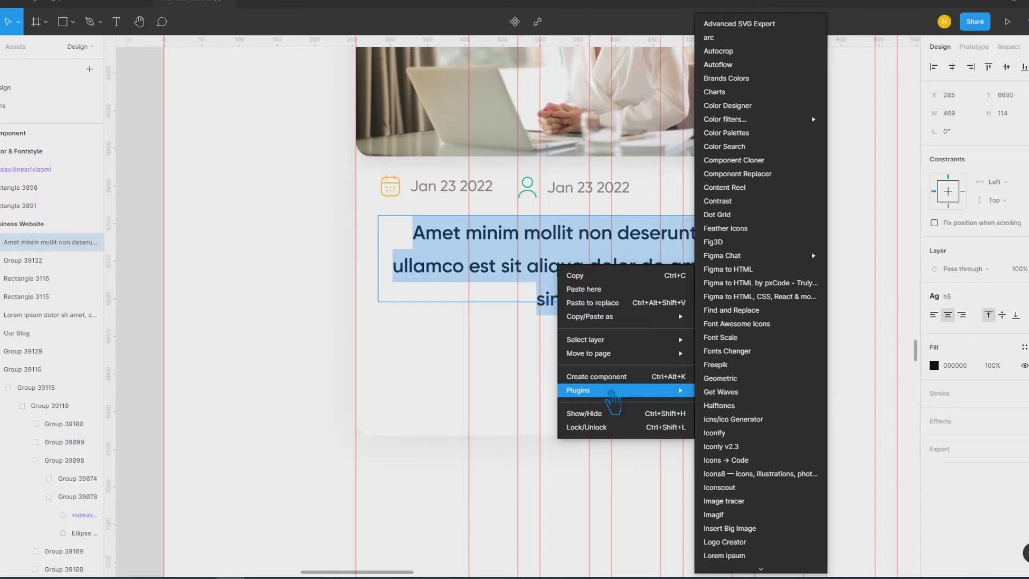
Step: Fill the heading with short Lorem Ipsum from Content Reel, growing it to 469 × 220
left_click(764, 202)
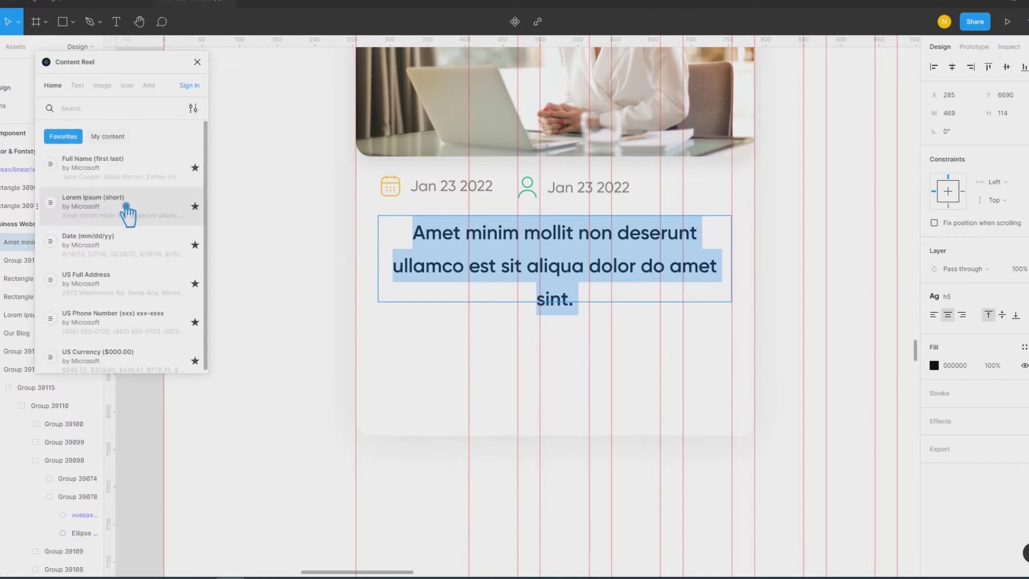
left_click(121, 214)
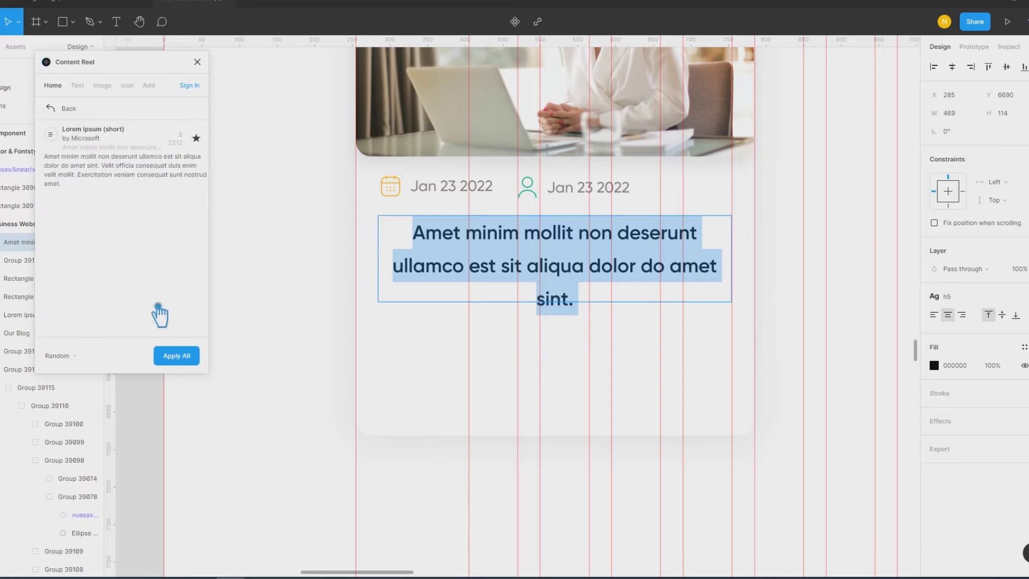
left_click(185, 365)
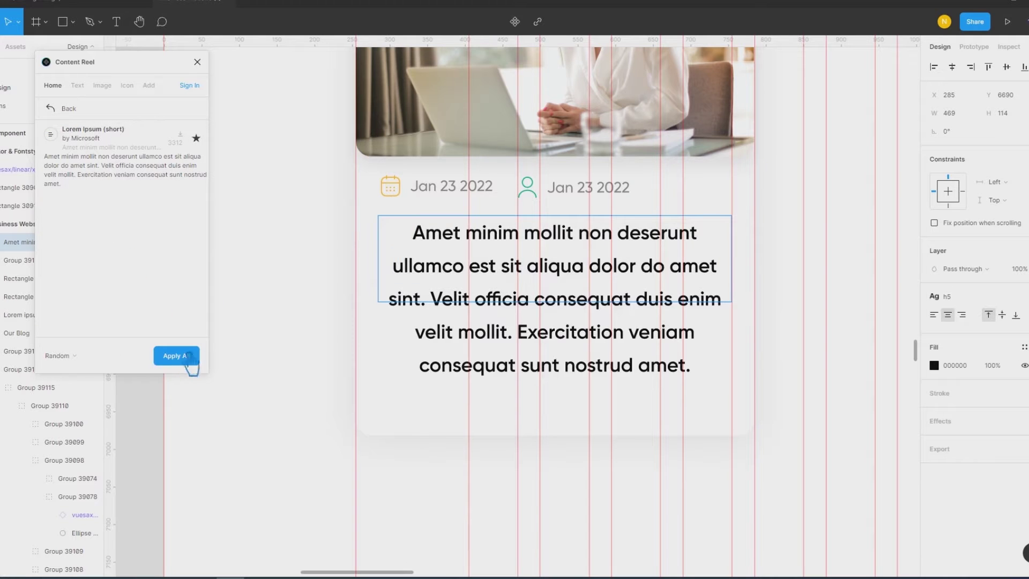
left_click(198, 63)
Step: Select all the heading text and exit editing with the text box still selected
double_click(524, 348)
key("ctrl+a")
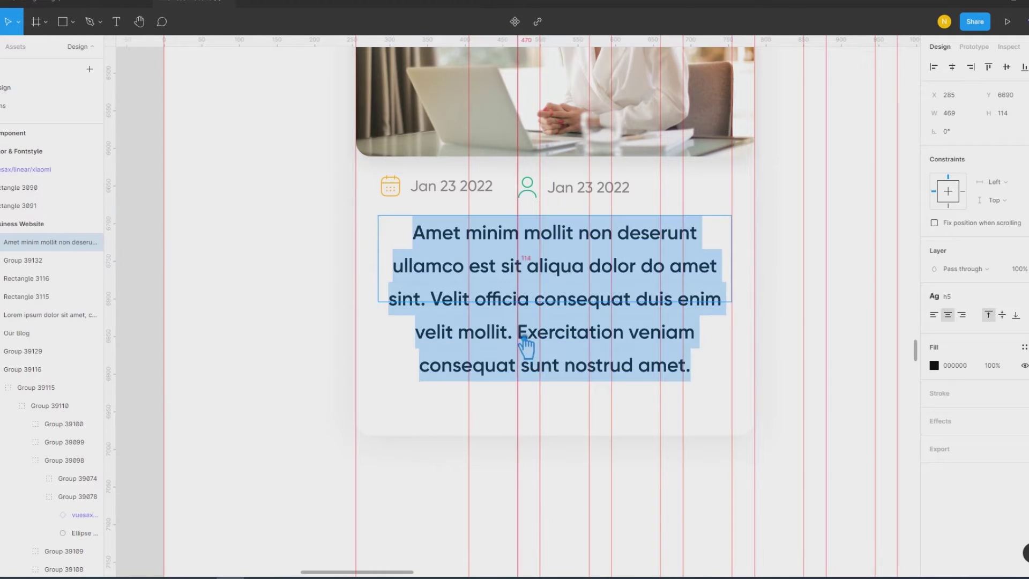
key("Escape")
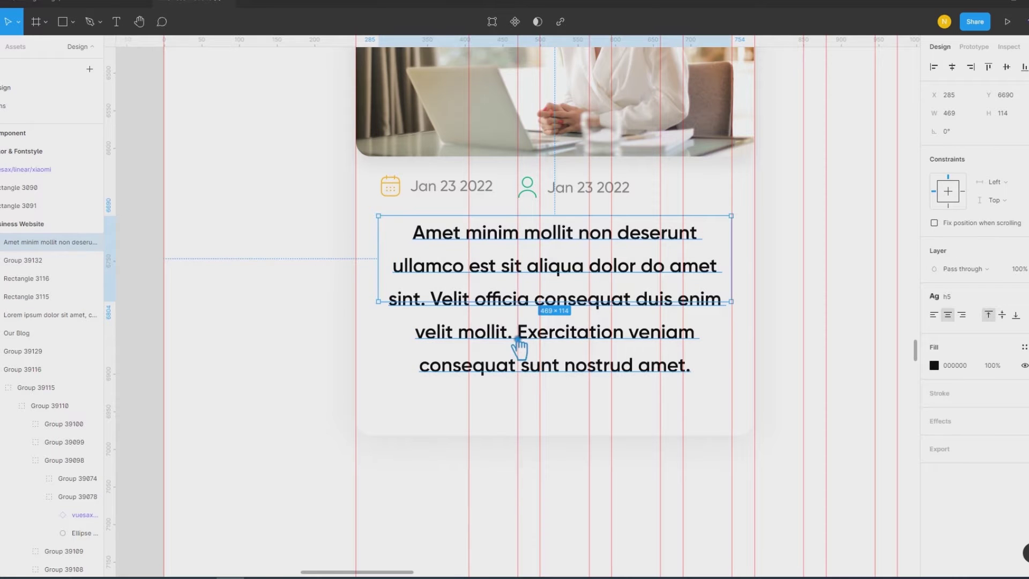
double_click(518, 348)
key("ctrl+a")
key("Escape")
left_click(1024, 315)
Step: Set the heading box to Auto height and delete its closing Exercitation sentence
left_click(894, 416)
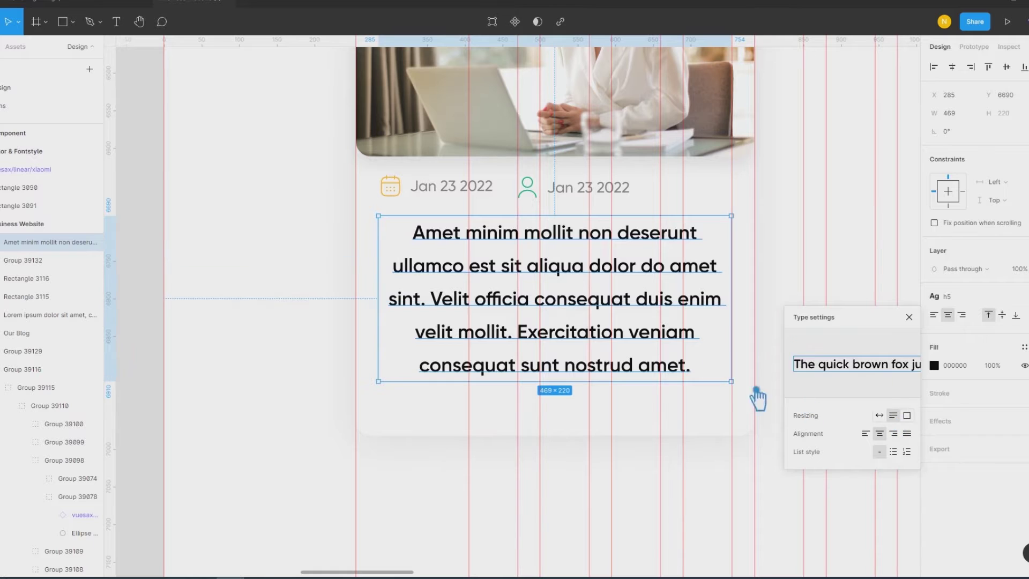
double_click(523, 343)
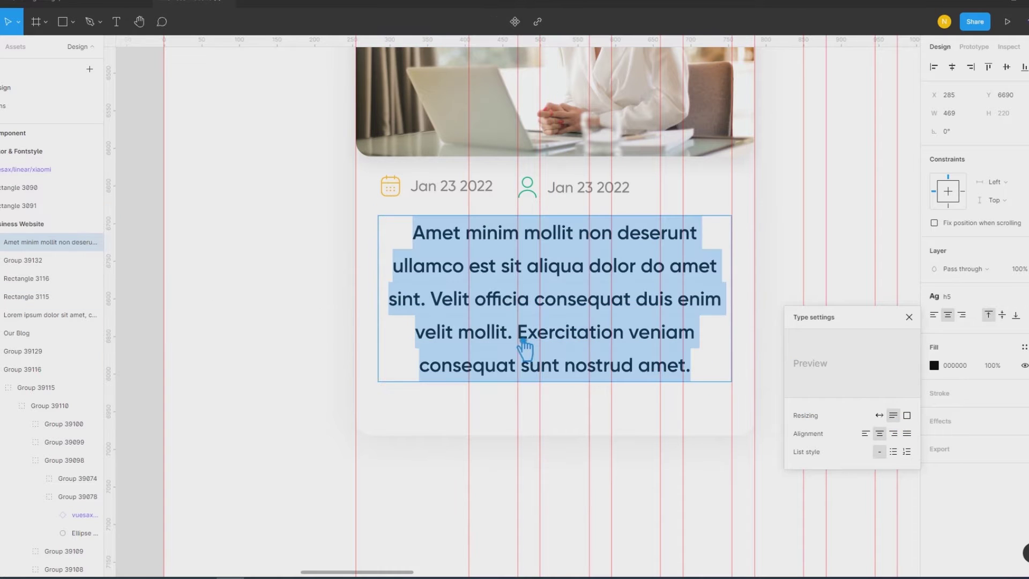
left_click_drag(523, 343, 737, 413)
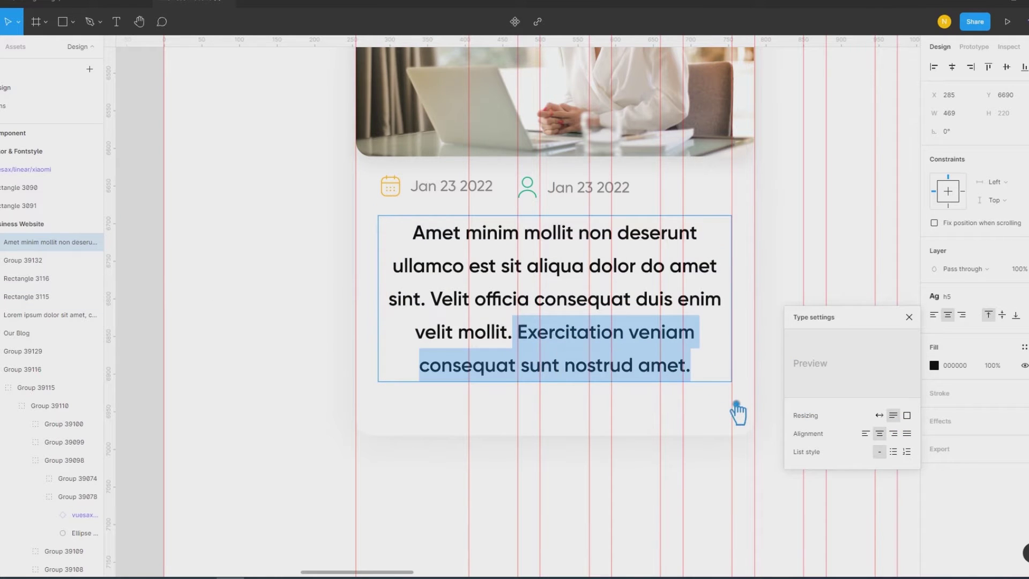
key("BackSpace")
key("Escape")
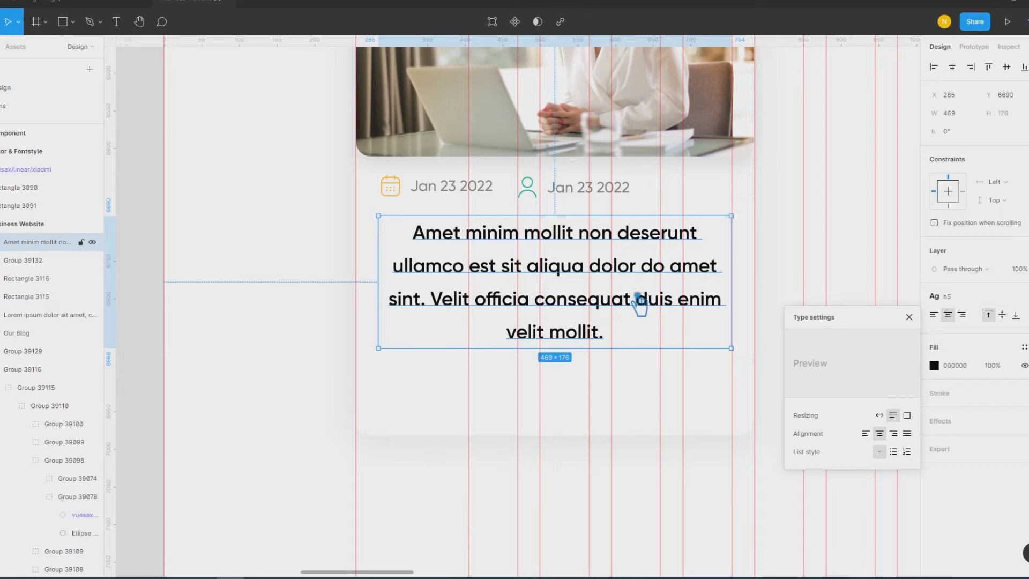
Step: Trim the heading to one sentence ending 'dolor do amet.', shrinking the box to 469 × 88
key("Return")
left_click_drag(399, 303, 695, 370)
key("BackSpace")
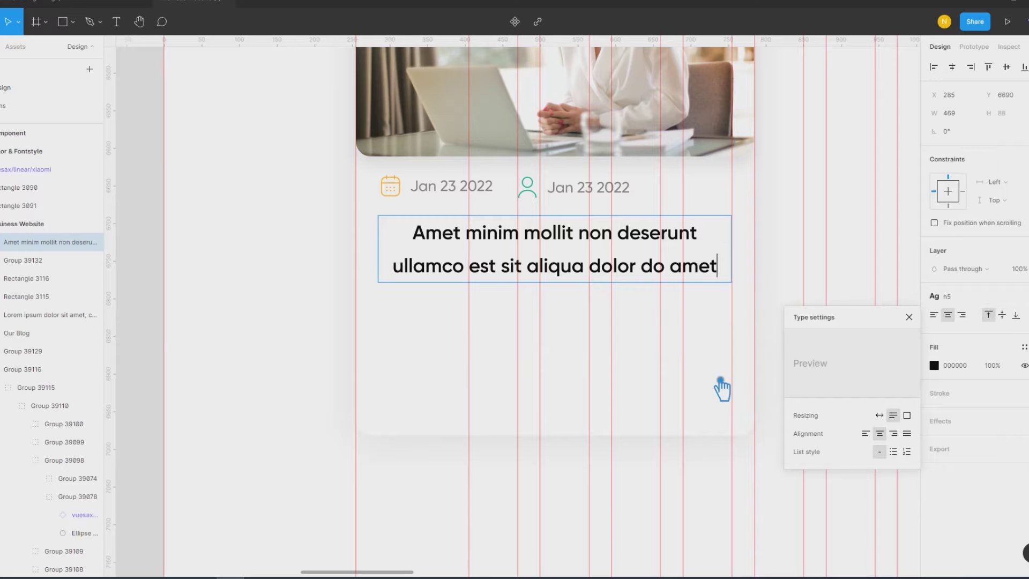
type(".")
key("Escape")
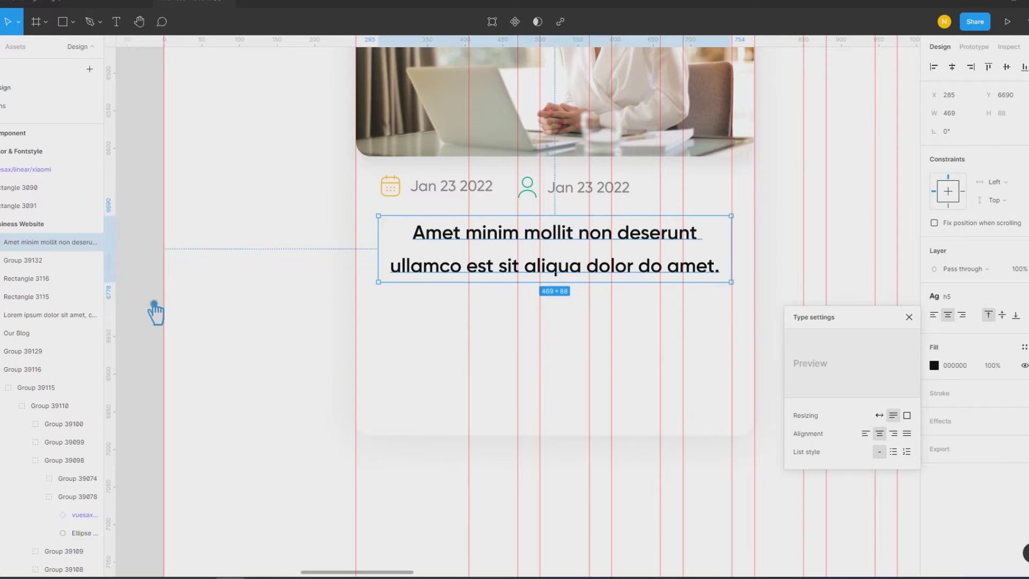
left_click(156, 311)
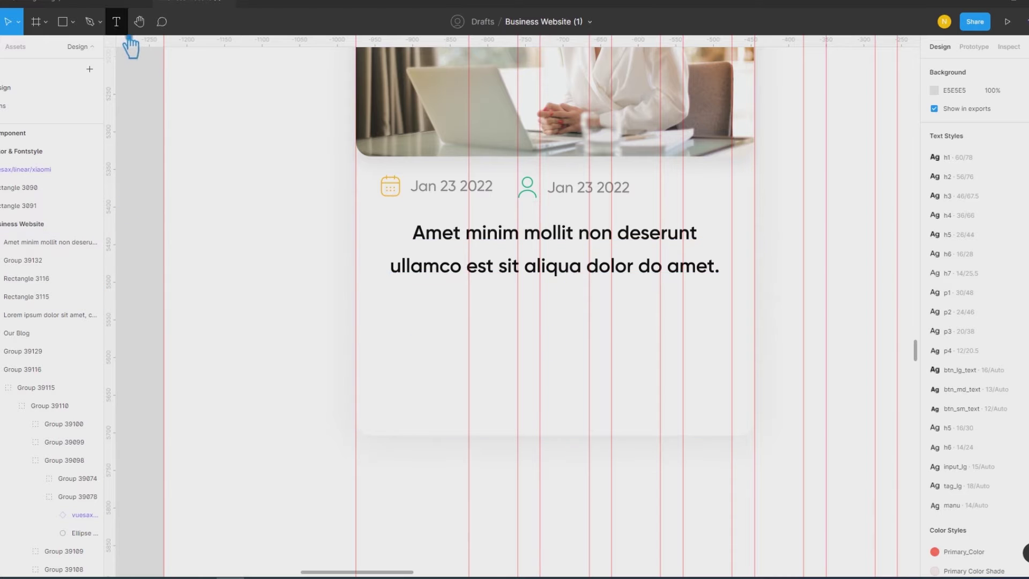
Step: Alt-drag a copy of the heading so it sits just below the original
left_click_drag(587, 284, 587, 356)
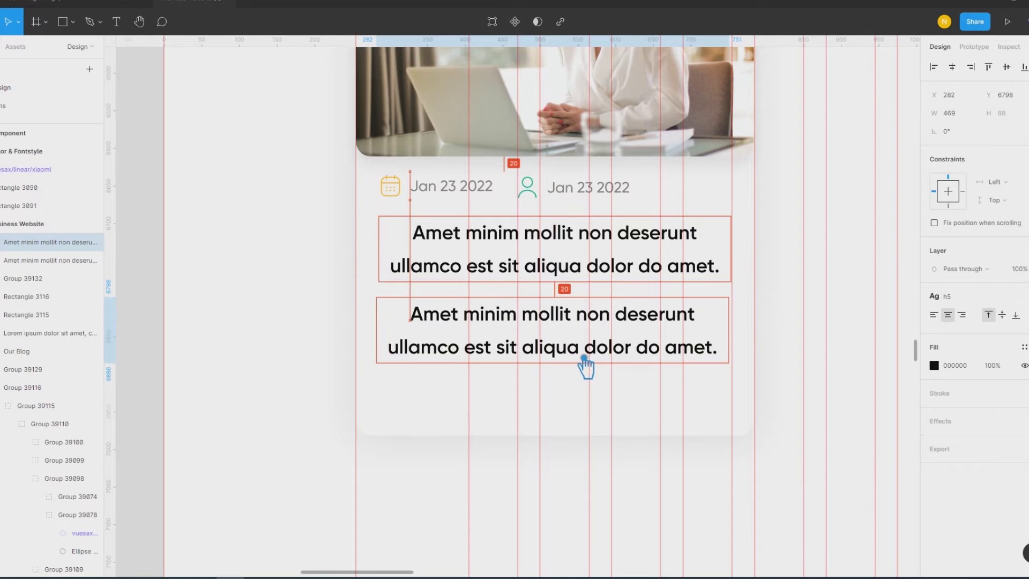
left_click_drag(587, 358, 587, 358)
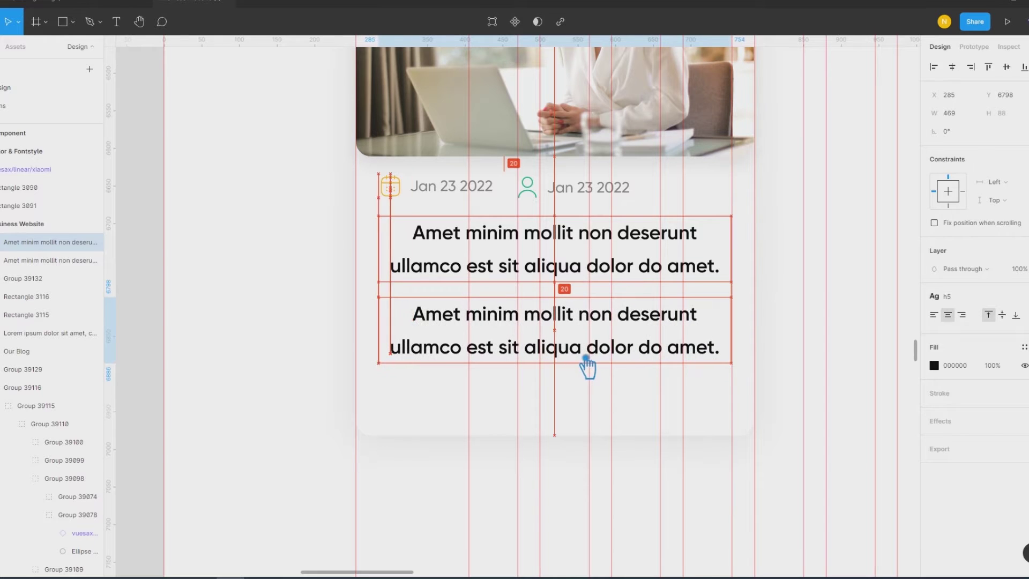
left_click_drag(587, 359, 587, 359)
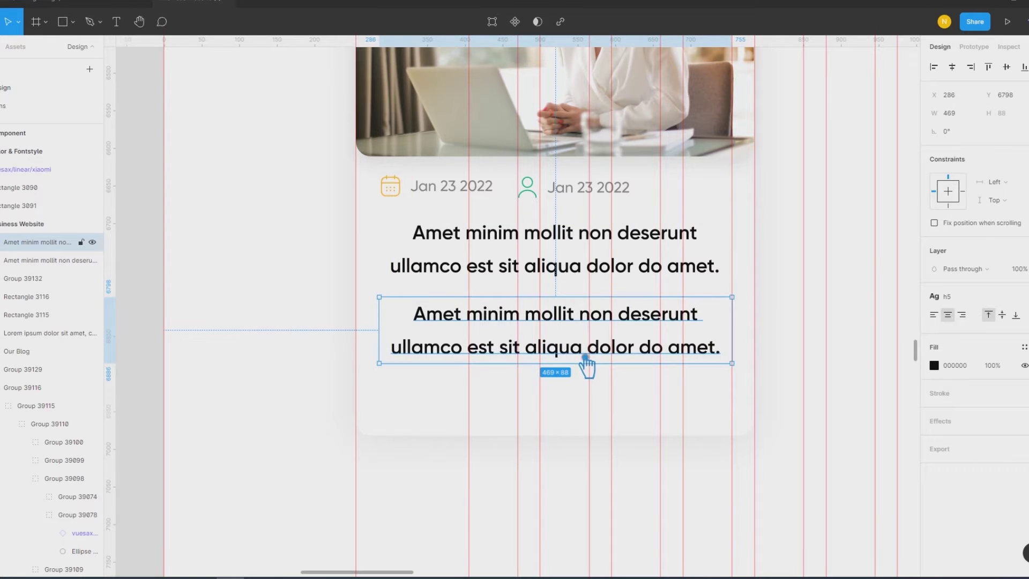
Step: Give the copied text the h6 text style, after briefly trying p3
double_click(614, 358)
left_click(973, 297)
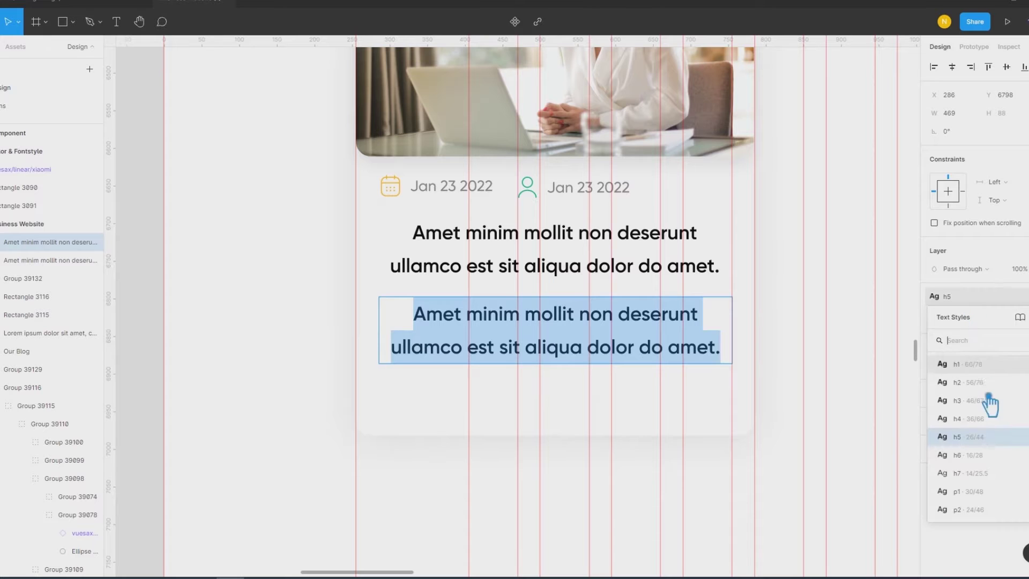
scroll(1006, 466, "down", 3)
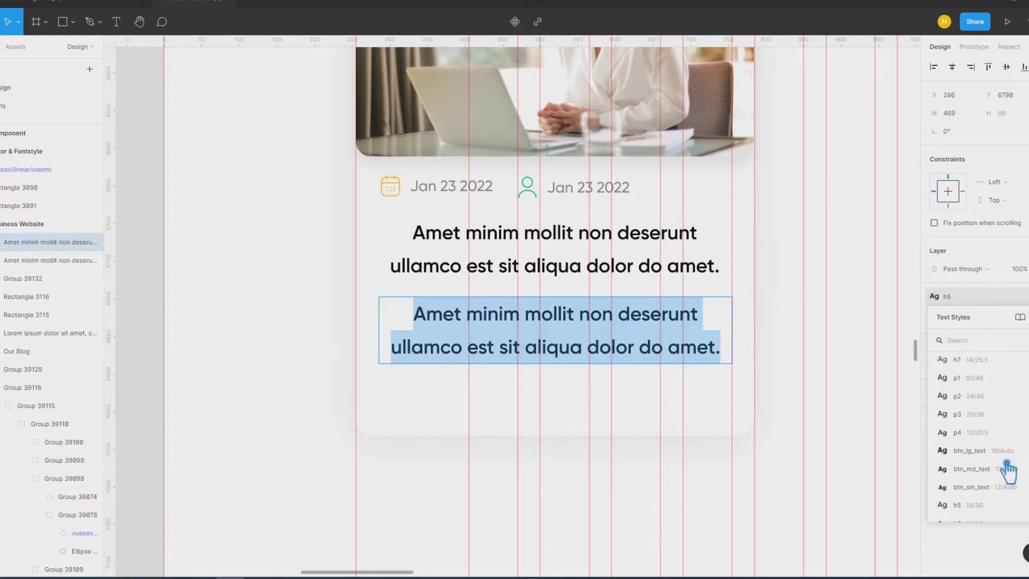
left_click(994, 429)
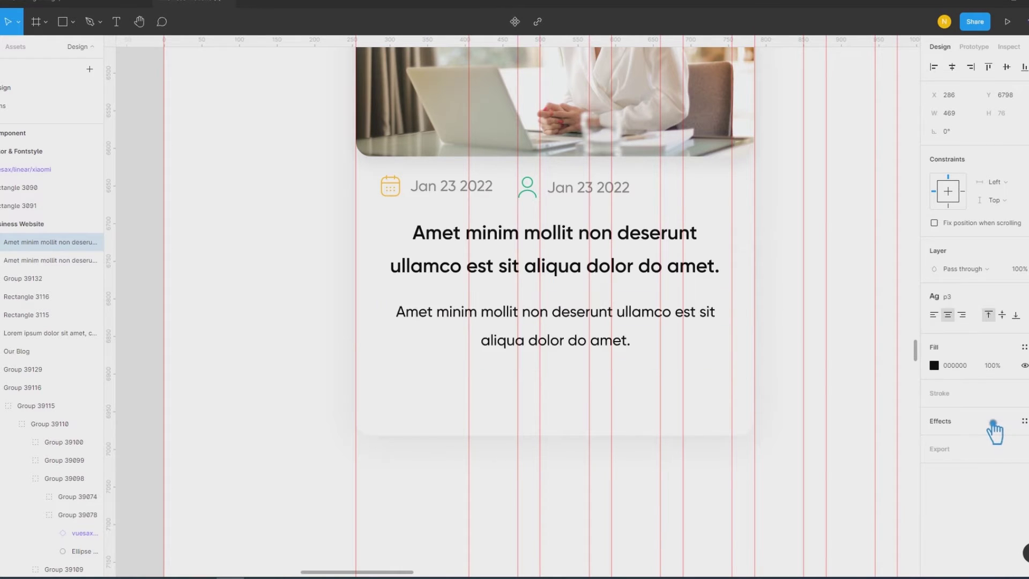
left_click(978, 301)
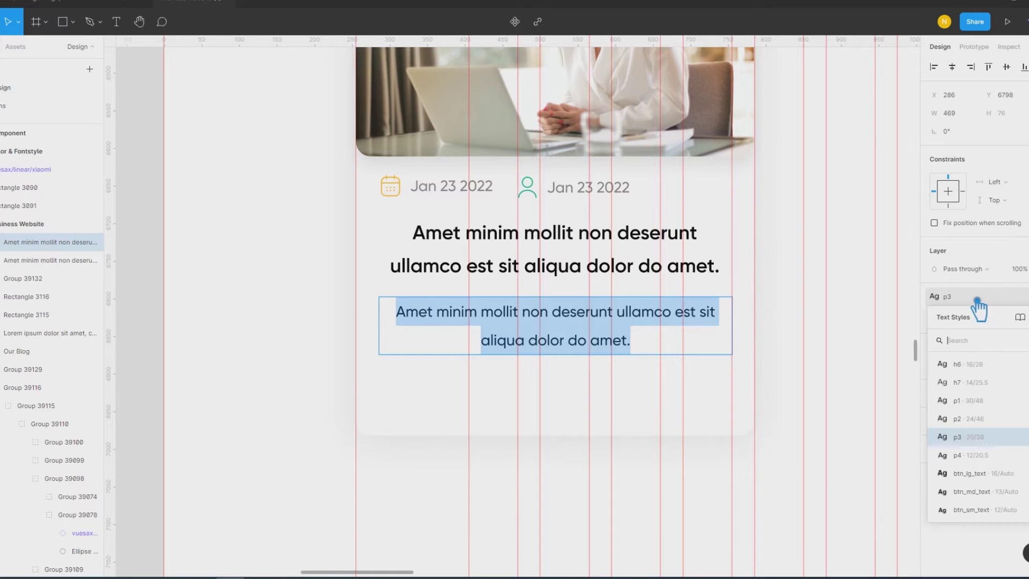
scroll(1021, 426, "up", 3)
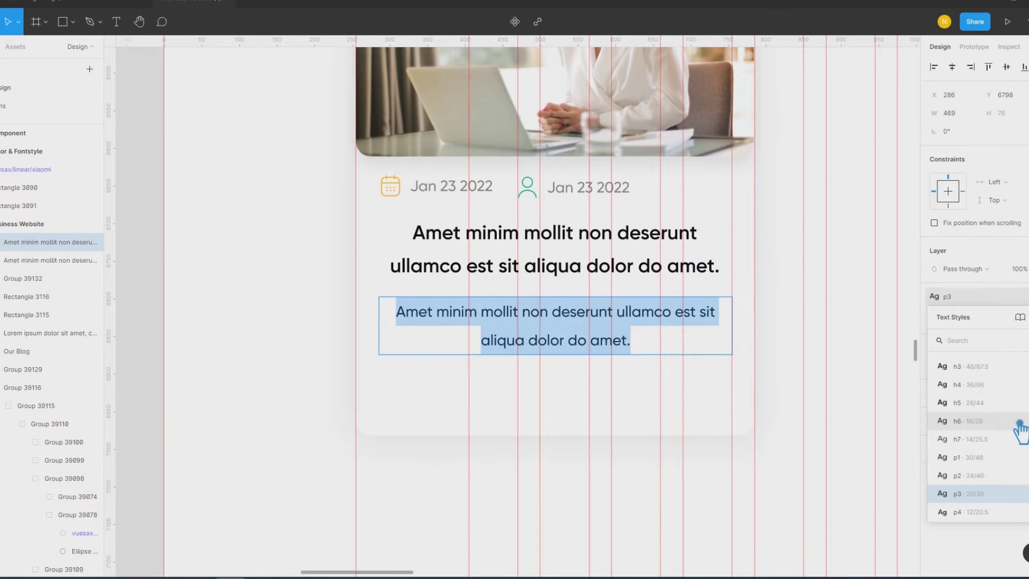
left_click(1005, 424)
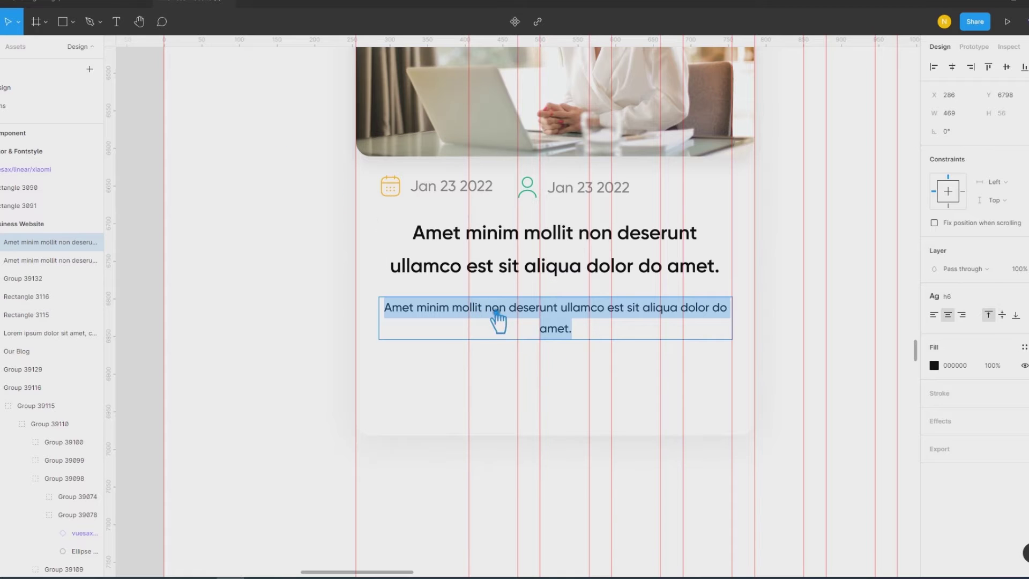
Step: Fill the h6 paragraph with short Lorem Ipsum text from Content Reel
right_click(479, 305)
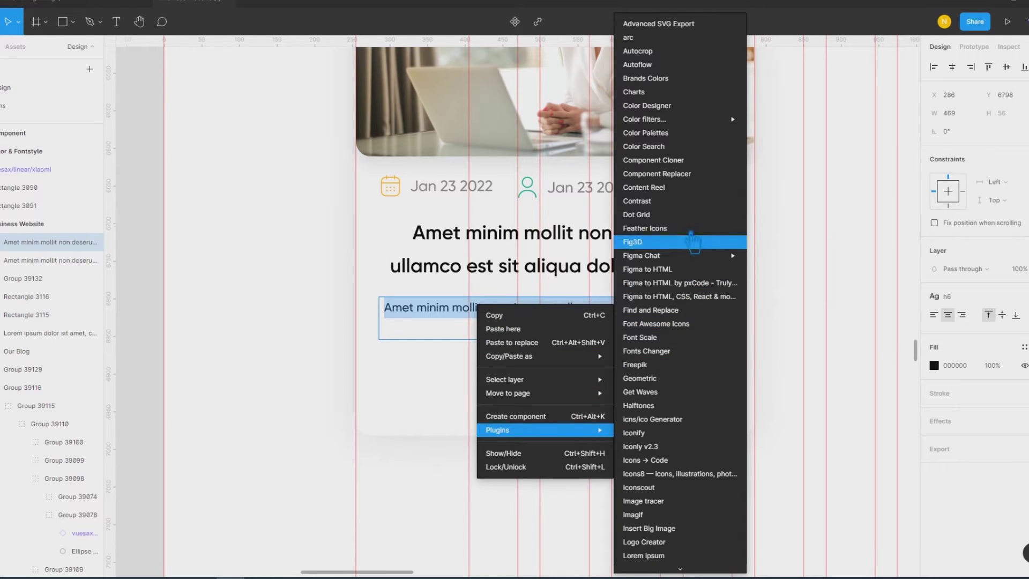
left_click(682, 189)
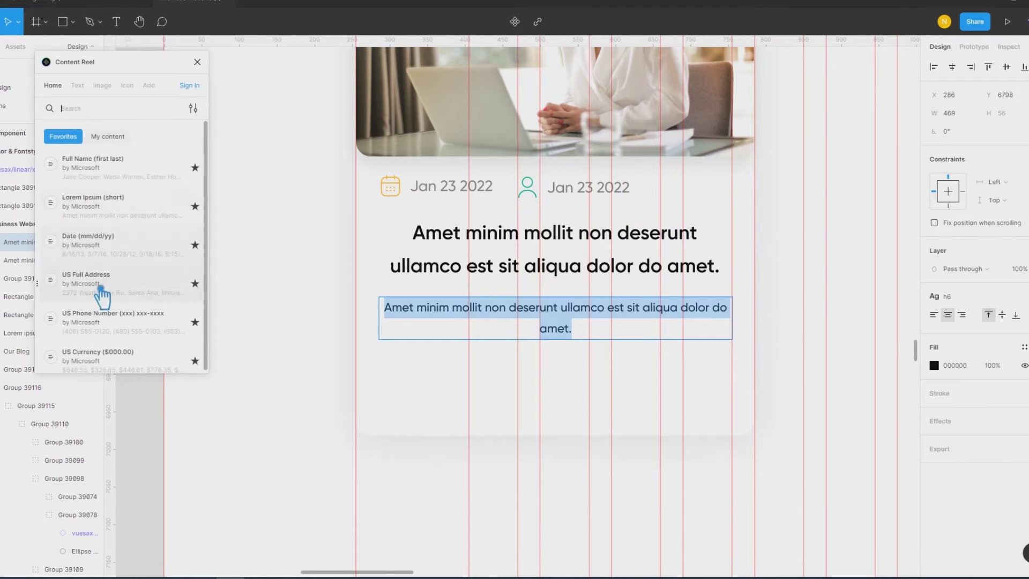
left_click(116, 208)
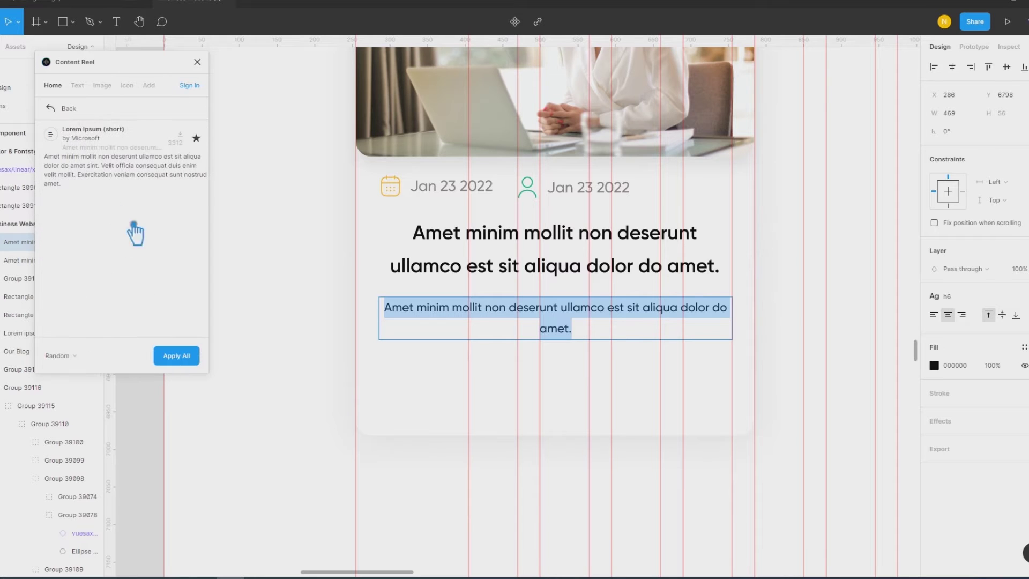
left_click(193, 356)
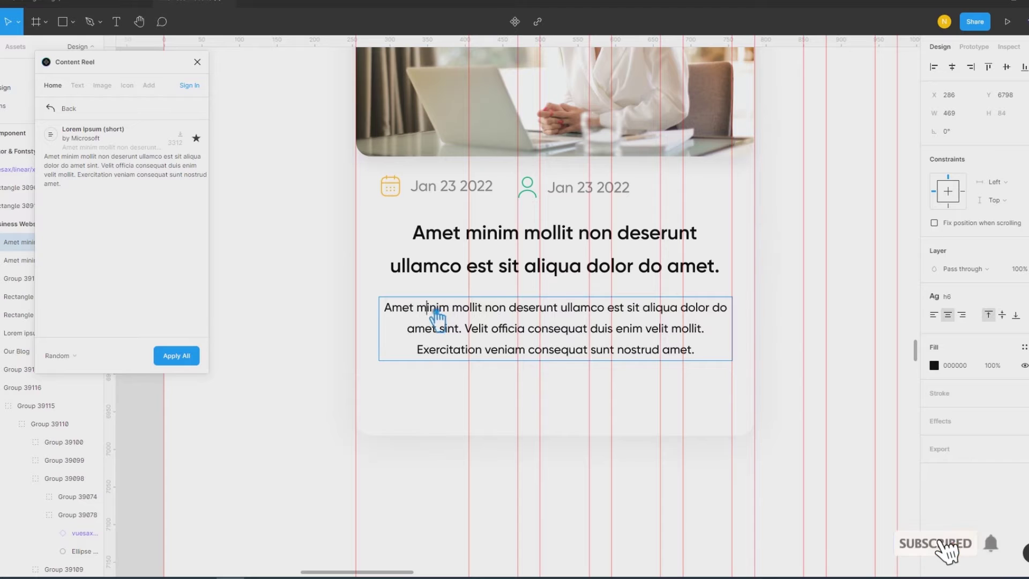
Step: Make the paragraph start 'Minim mollit', close Content Reel and remove a stray guide
left_click_drag(429, 320, 338, 320)
type("M")
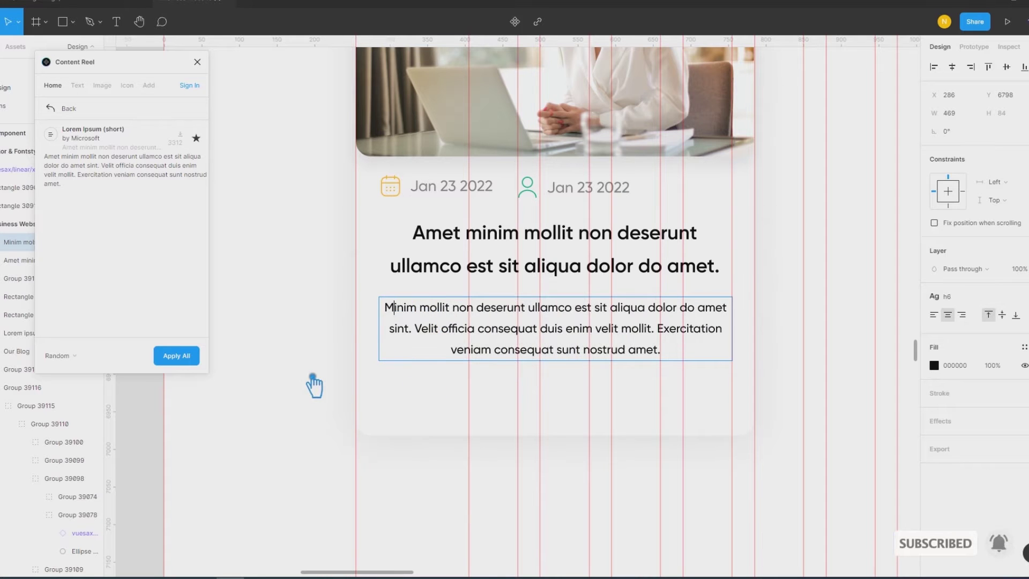
key("Escape")
left_click(197, 62)
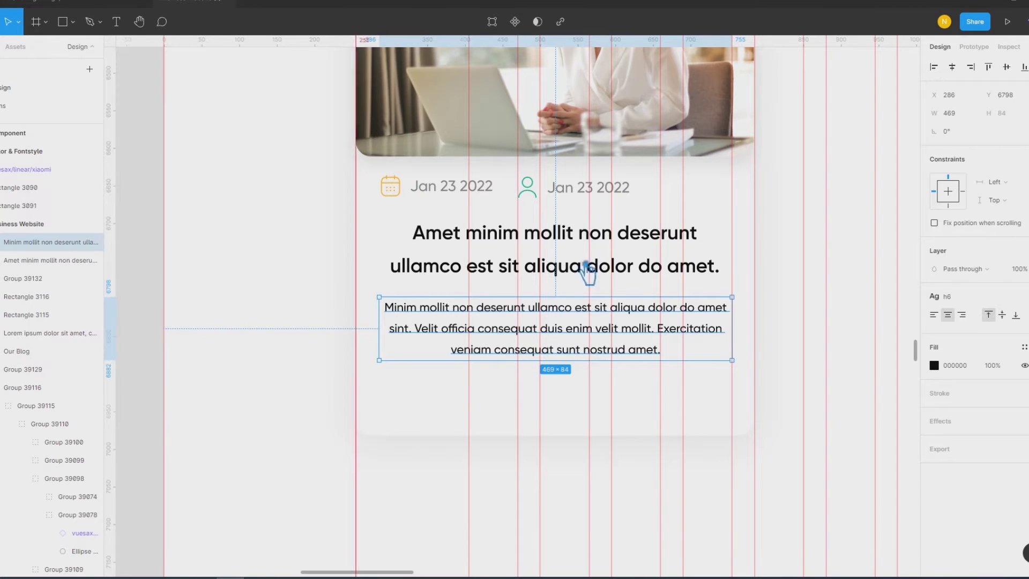
key("Delete")
left_click(1024, 347)
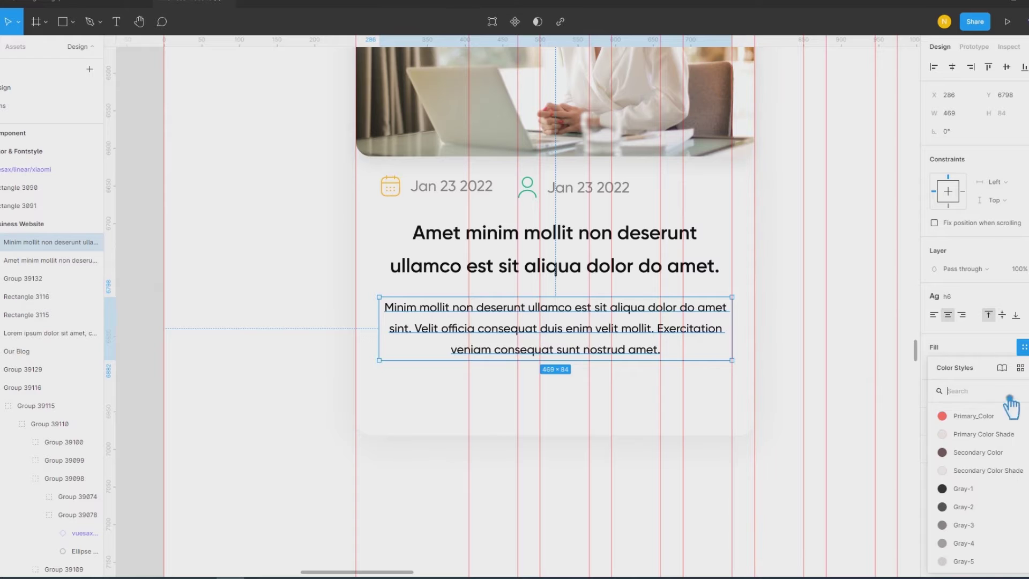
Step: Colour the paragraph with the Gray-2 style and the heading with Gray-1
left_click(980, 510)
left_click(560, 275)
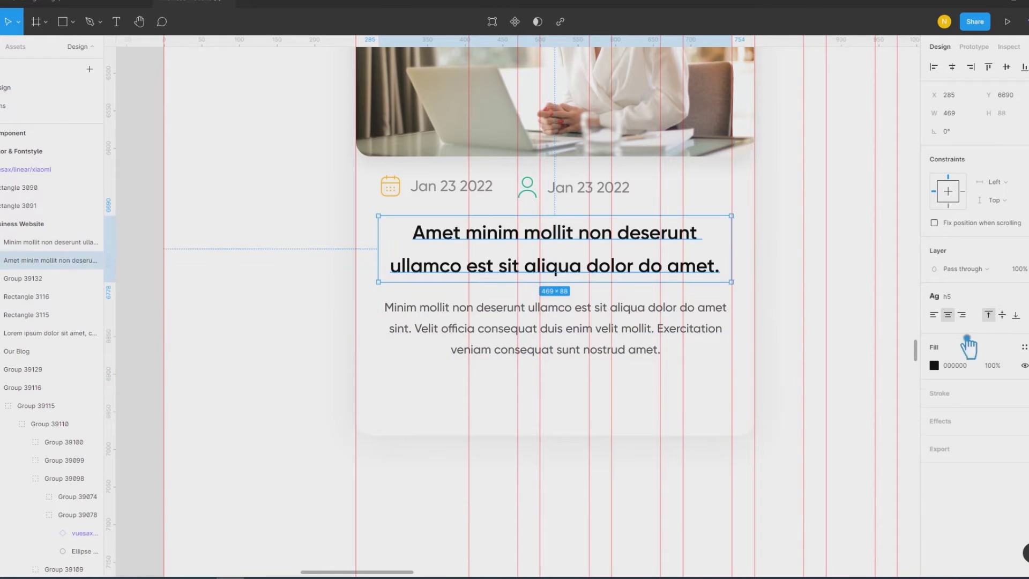
left_click(1024, 347)
left_click(986, 491)
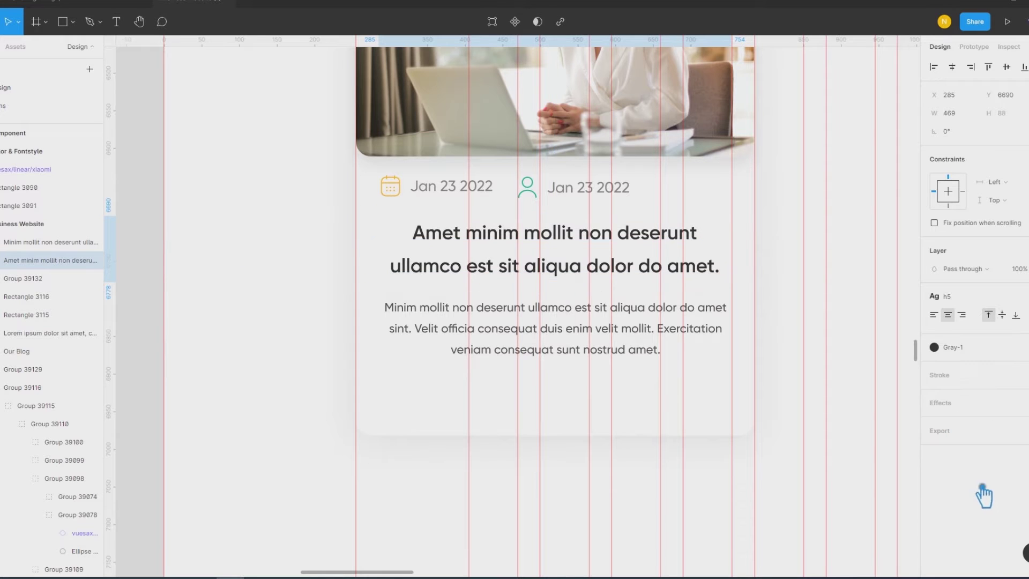
left_click(286, 324)
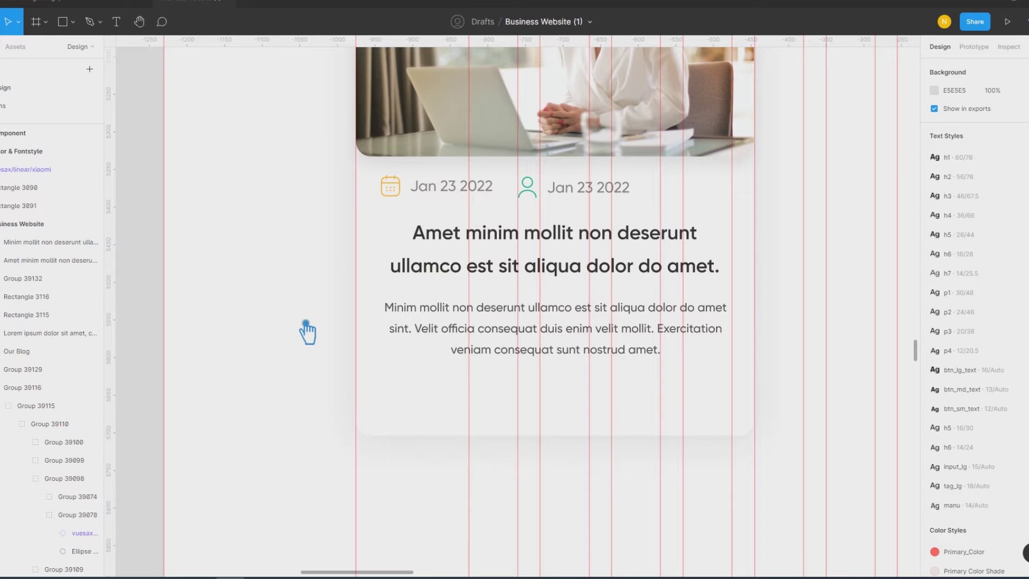
Step: Group the heading and paragraph and nudge the group down below the date row
left_click(551, 337)
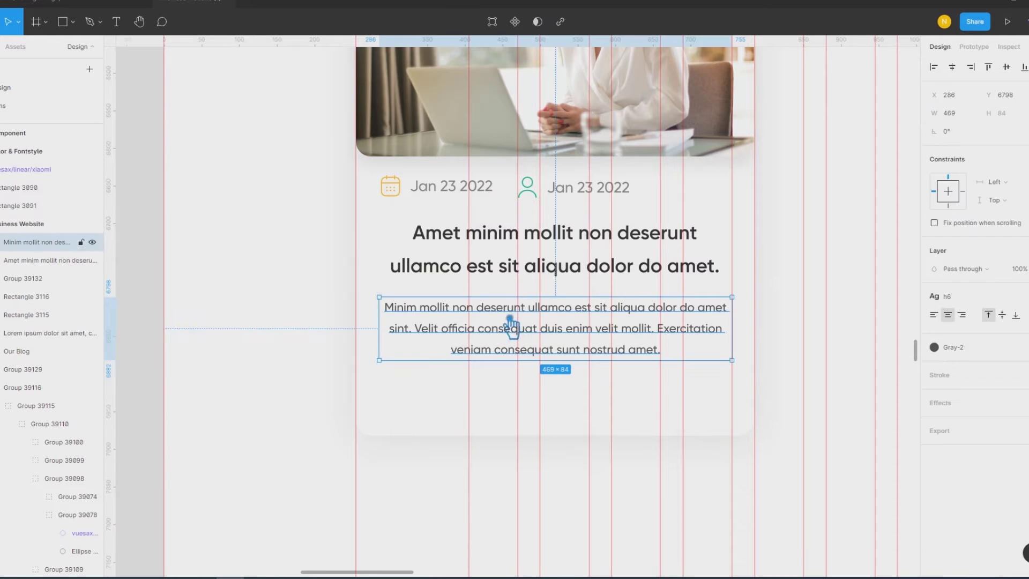
left_click(508, 274, "shift")
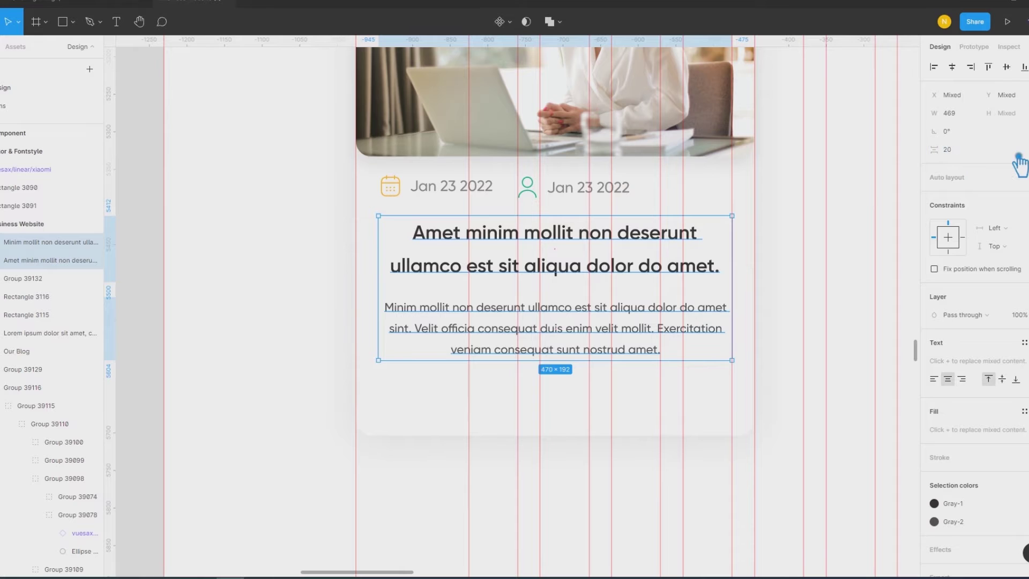
key("ctrl+g")
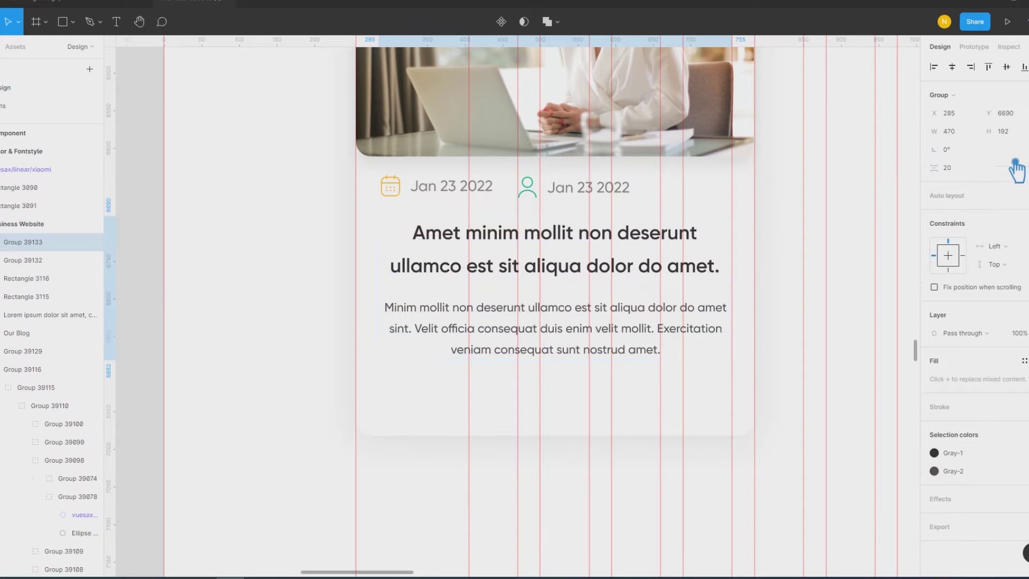
key("alt")
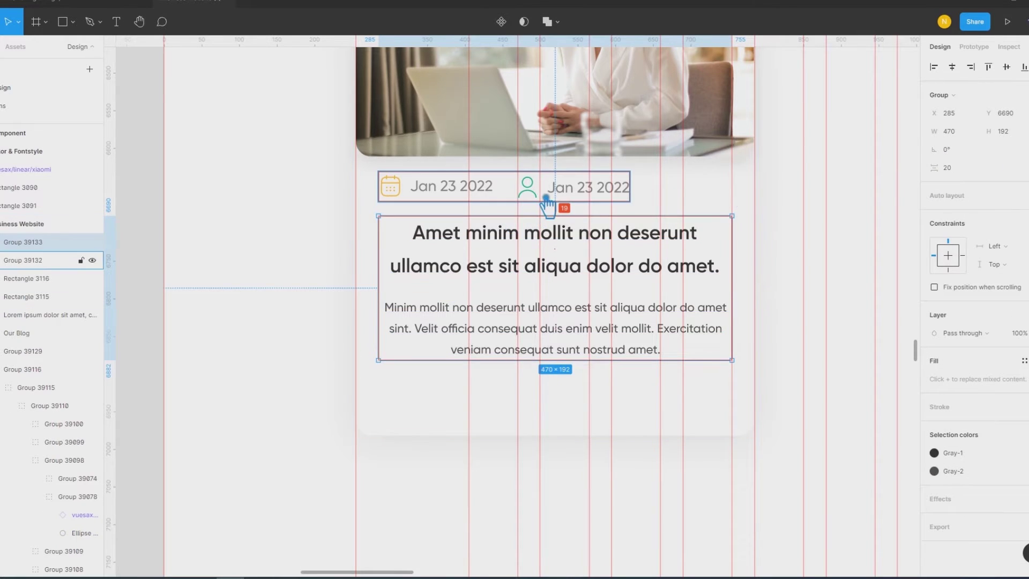
key("Down")
key("Down")
key("Down")
key("Down")
key("Down")
key("Down")
key("Down")
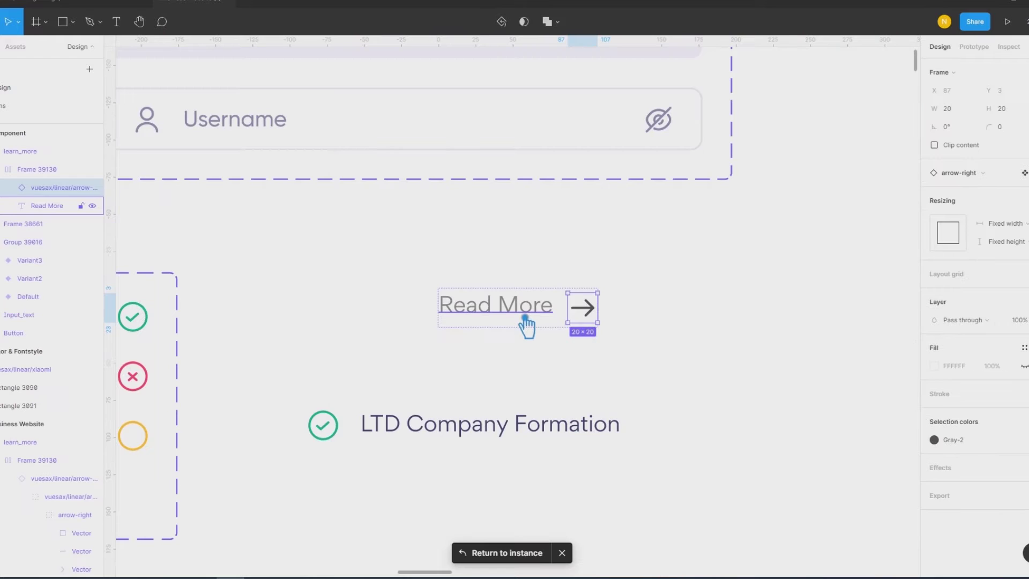
Step: Set the h7 text style's font weight to Medium from the learn_more main component
left_click(522, 317)
left_click(984, 268)
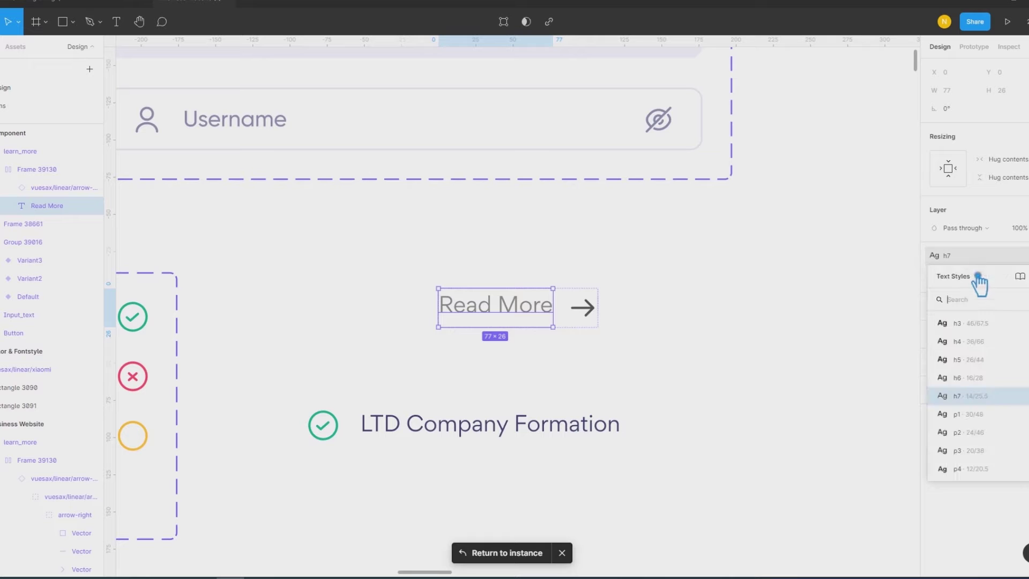
left_click(984, 282)
left_click(828, 508)
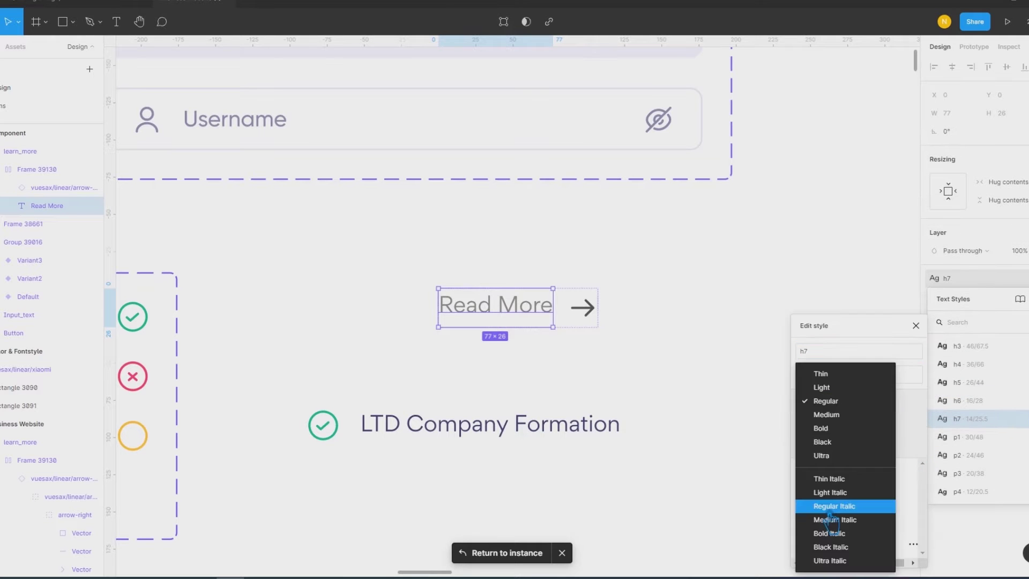
left_click(844, 416)
left_click(682, 363)
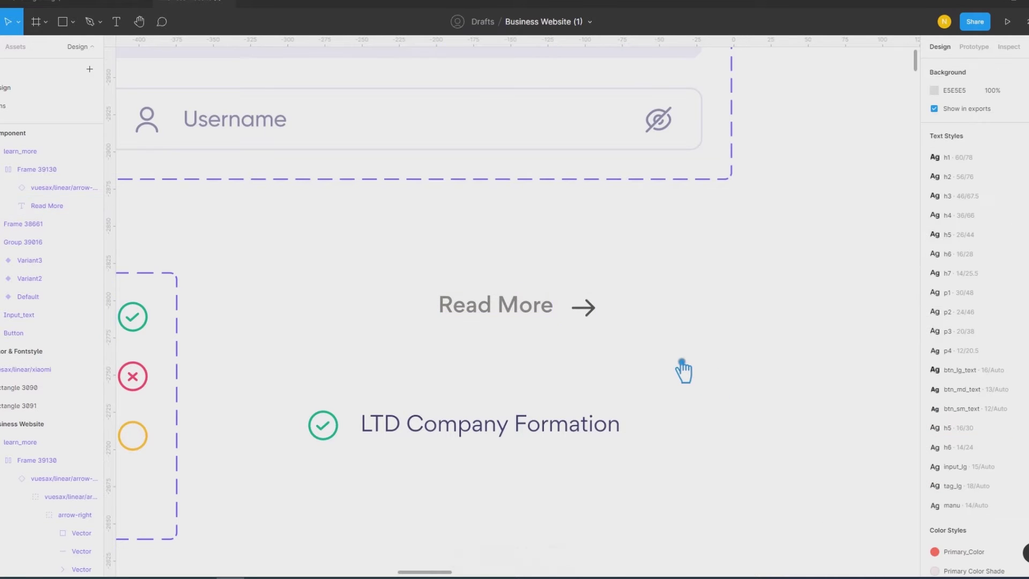
Step: Check the card's Read More instance now shows the Medium h7 style
left_click(524, 315)
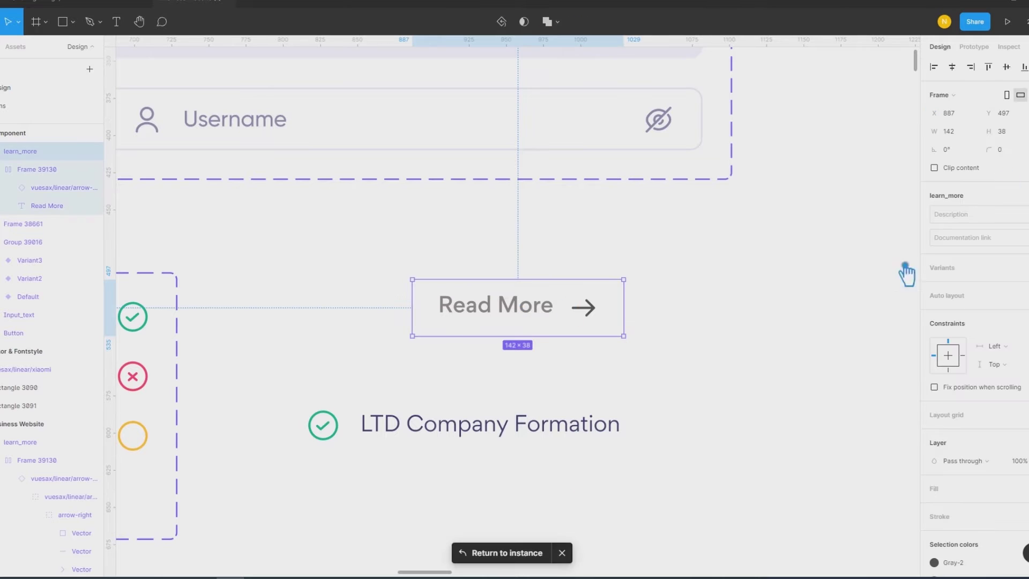
left_click(471, 556)
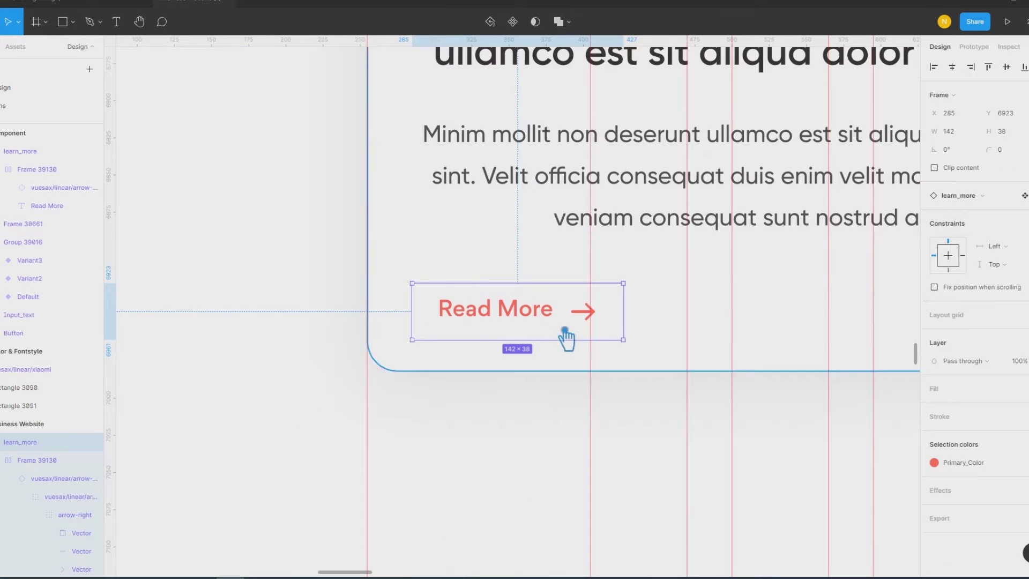
left_click(564, 451)
scroll(586, 453, "down", 3, "ctrl")
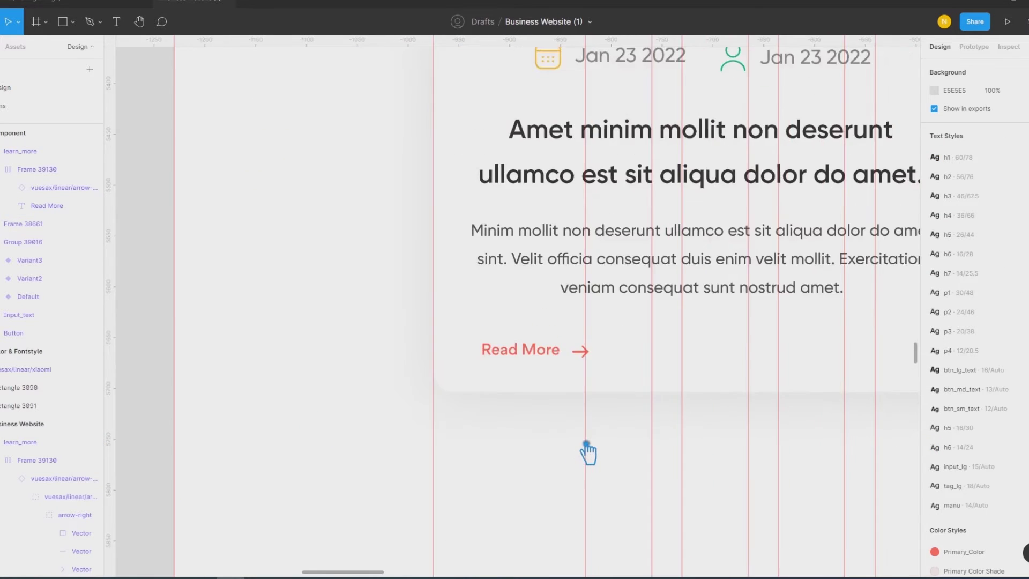
scroll(586, 453, "down", 3, "ctrl")
scroll(586, 453, "down", 3, "ctrl")
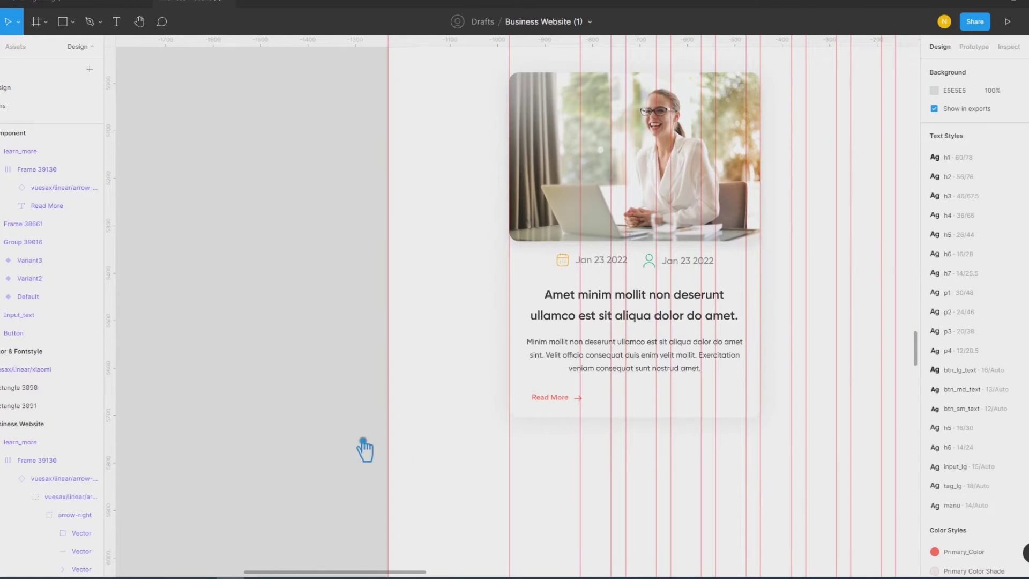
left_click_drag(639, 453, 463, 455)
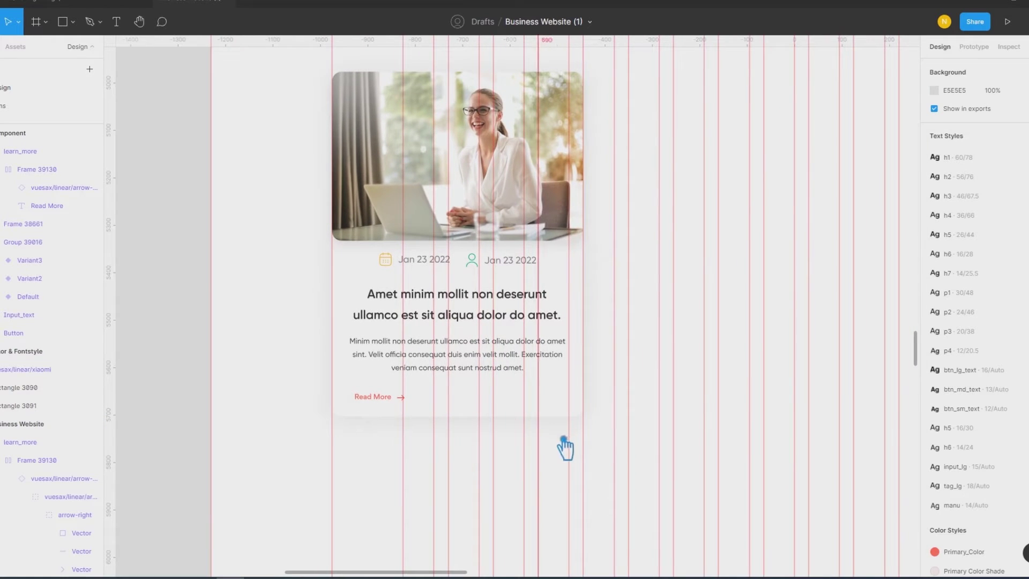
left_click(385, 400)
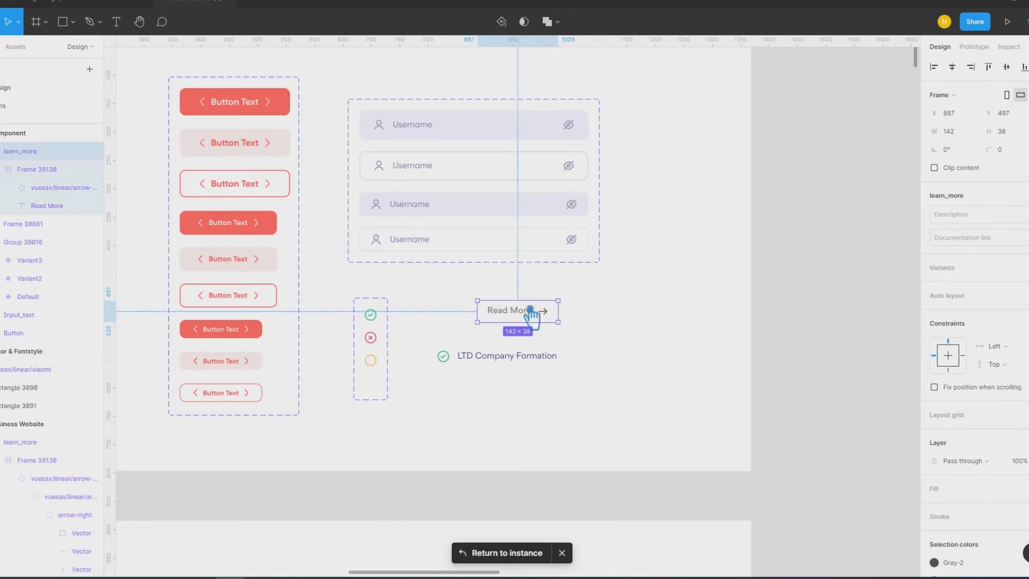
left_click(475, 558)
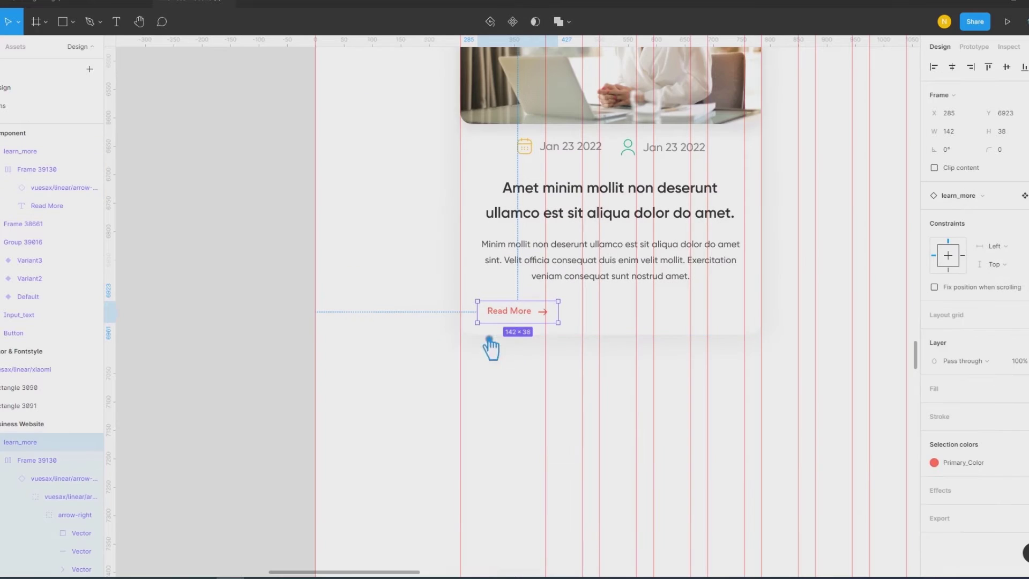
left_click(443, 409)
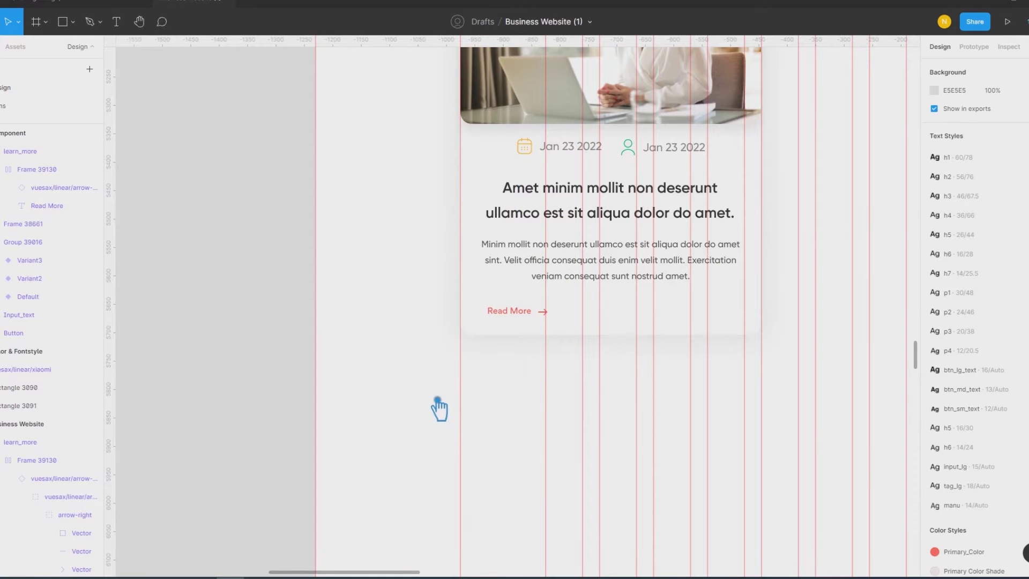
left_click_drag(533, 391, 515, 409)
left_click(494, 337)
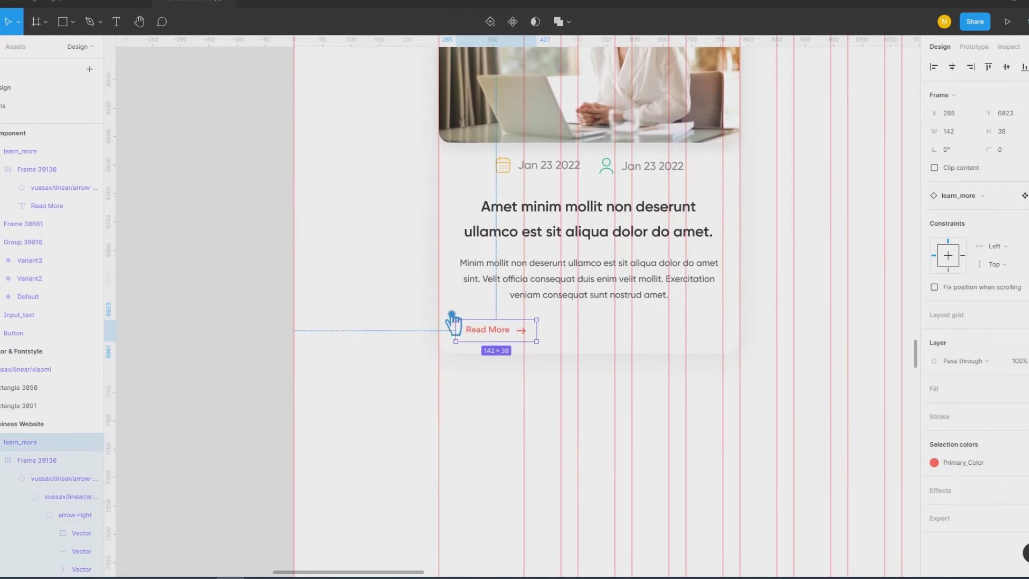
left_click(395, 397)
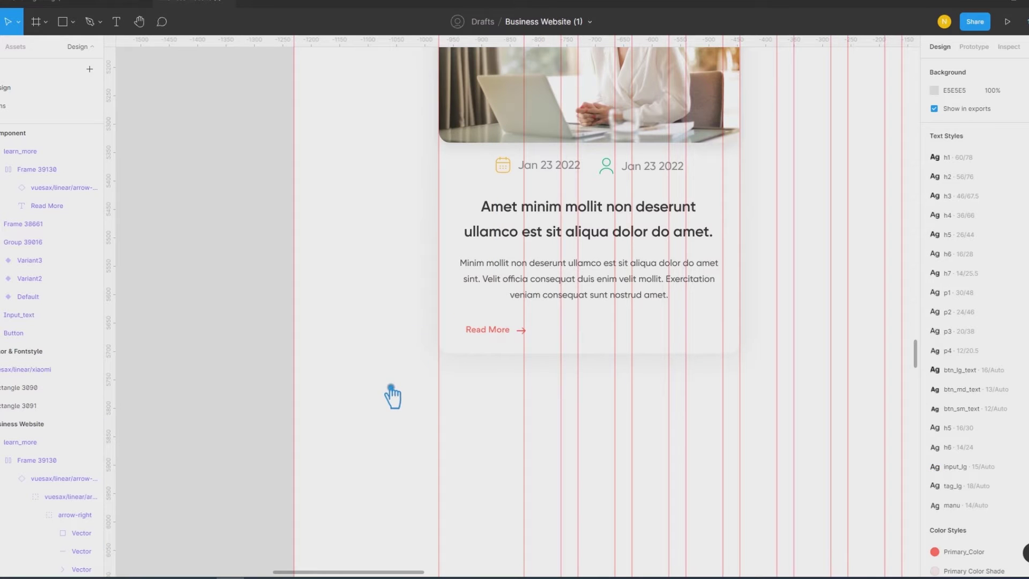
left_click(492, 337)
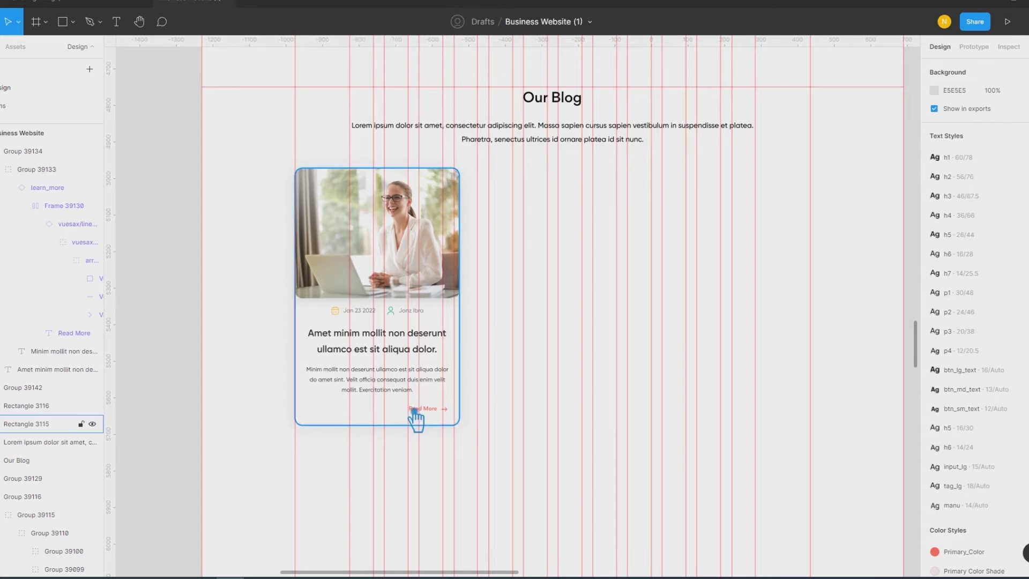
Step: Select the blog card group and drill down toward the Read More button
left_click(436, 412)
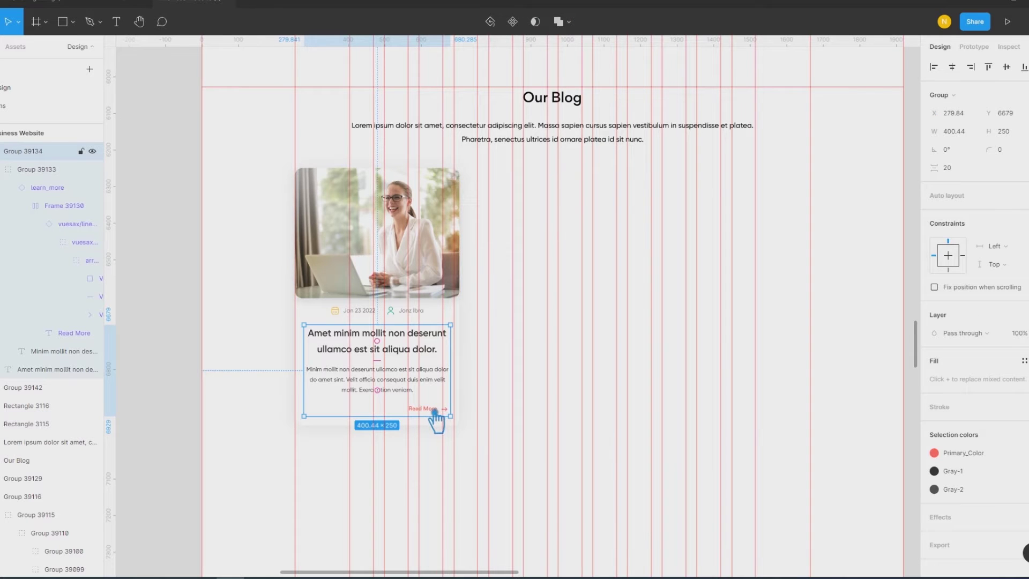
double_click(434, 411)
double_click(432, 414)
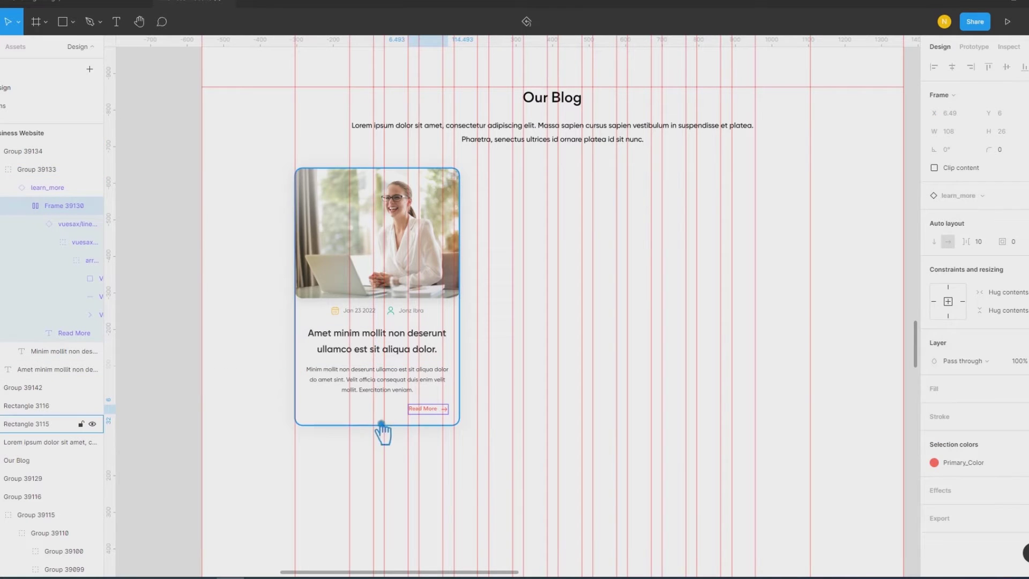
left_click(270, 423)
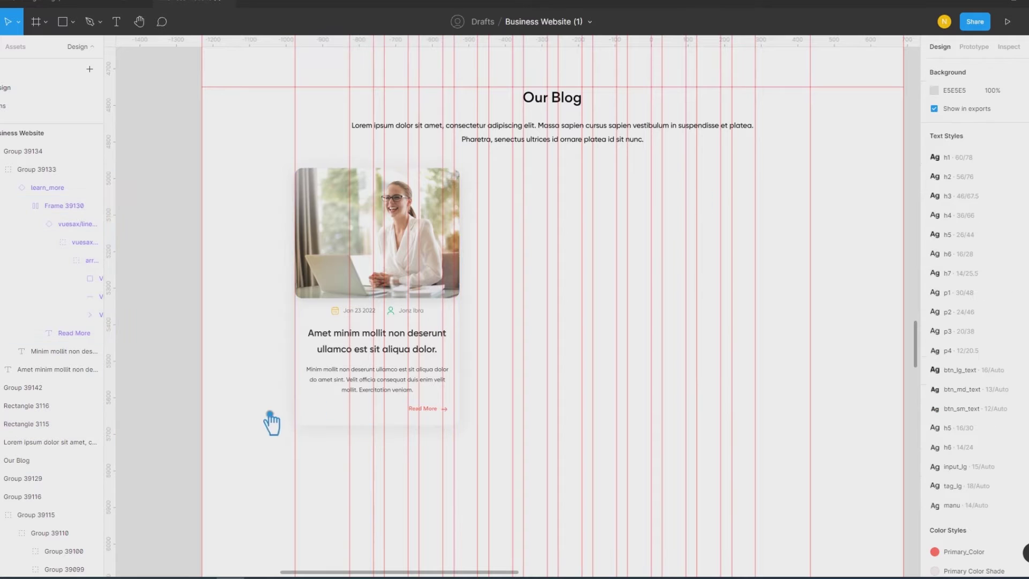
left_click(402, 390)
right_click(402, 392)
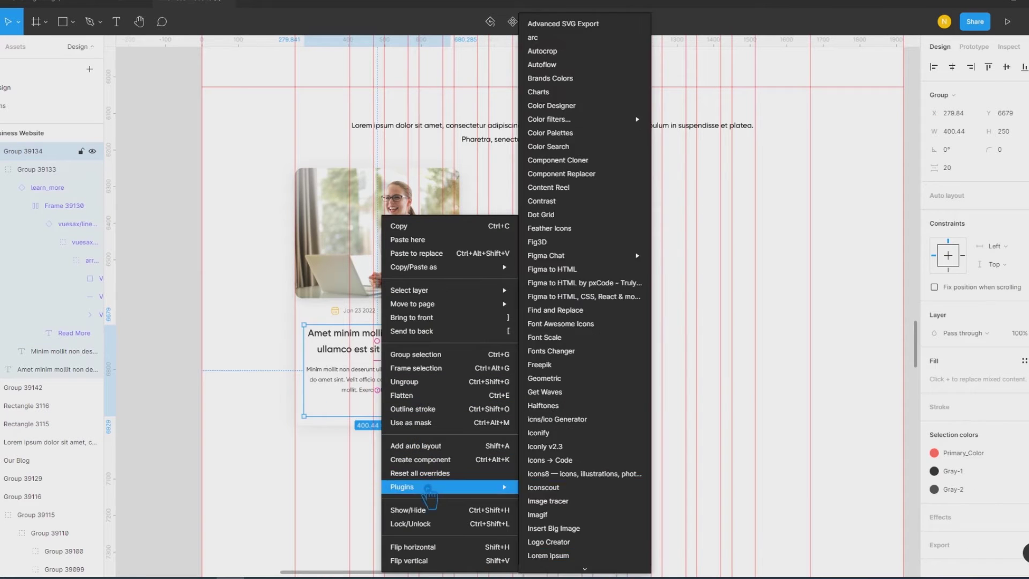
left_click(280, 428)
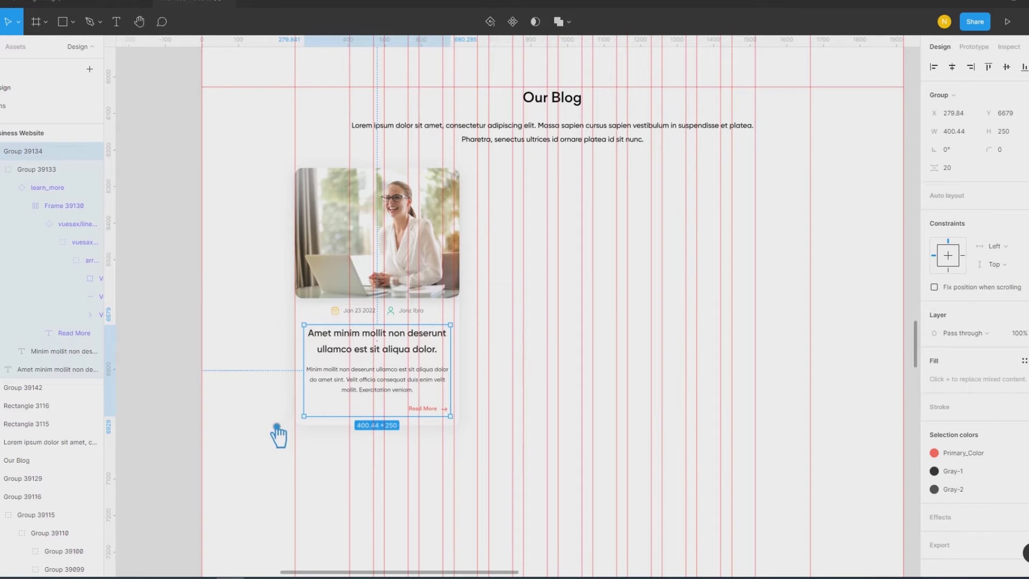
Step: Ungroup the outer blog card group, then the inner text group
right_click(387, 415)
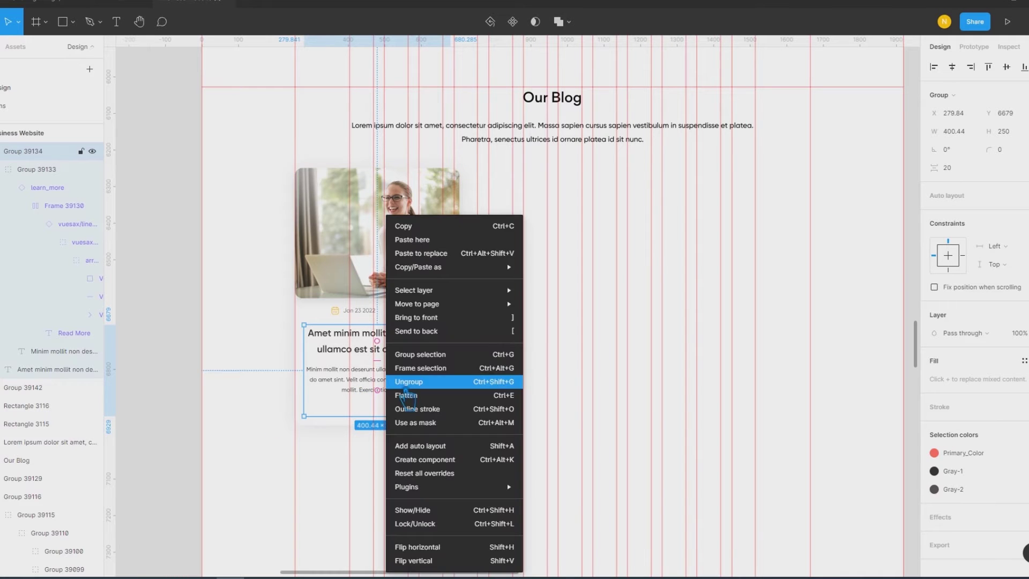
left_click(429, 381)
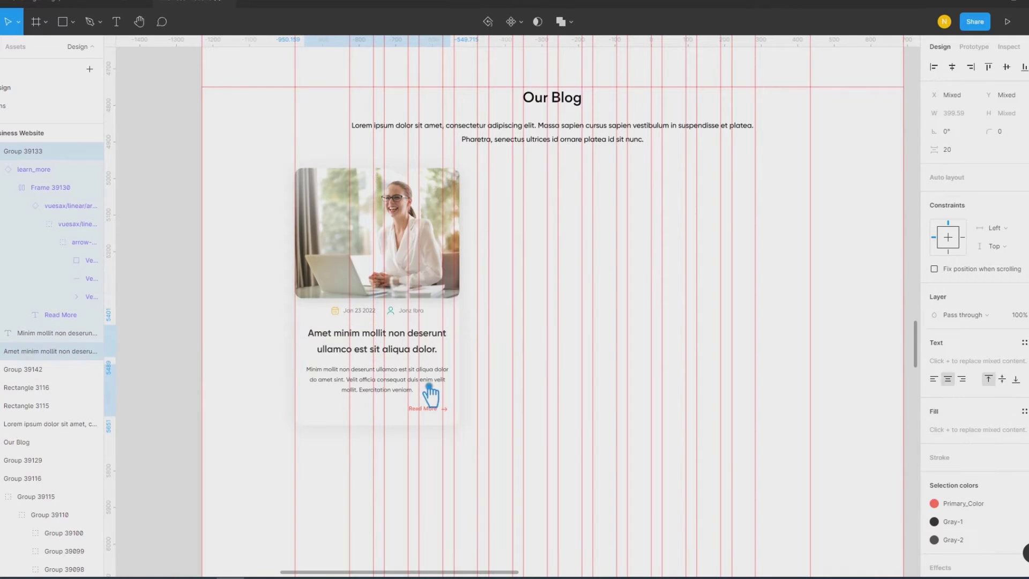
right_click(384, 397)
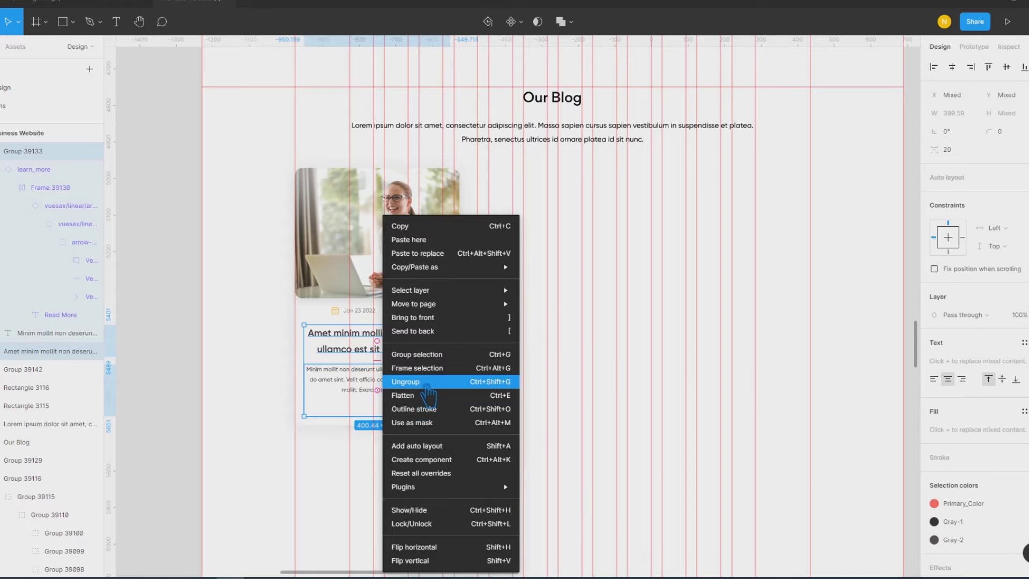
left_click(428, 387)
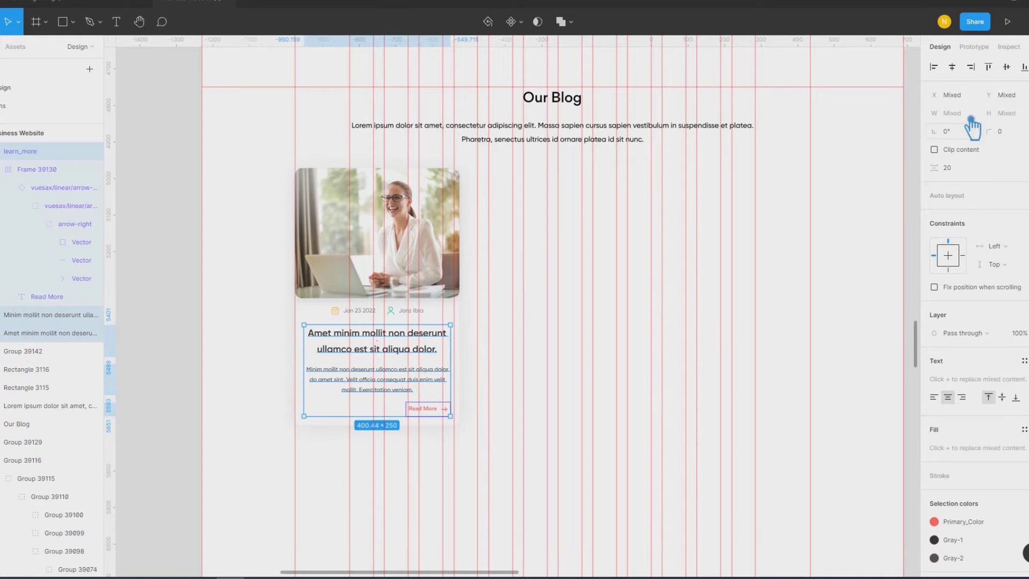
Step: Centre the Read More link horizontally beneath the paragraph, then reselect it
left_click(953, 67)
left_click(259, 453)
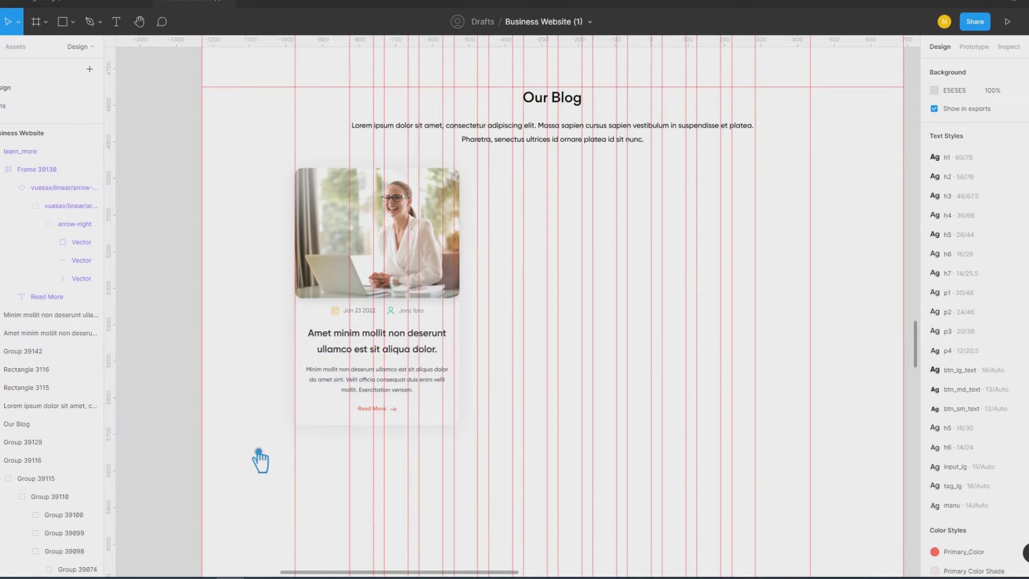
left_click(376, 410)
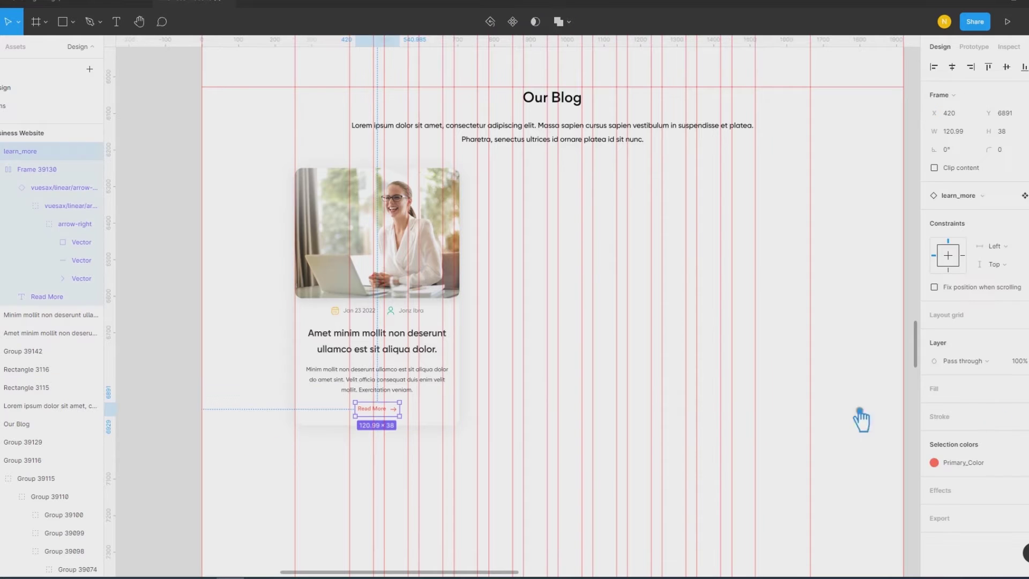
Step: Recolour the Read More link with the Green colour style instead of red
left_click(984, 462)
scroll(915, 487, "down", 3)
scroll(915, 487, "down", 2)
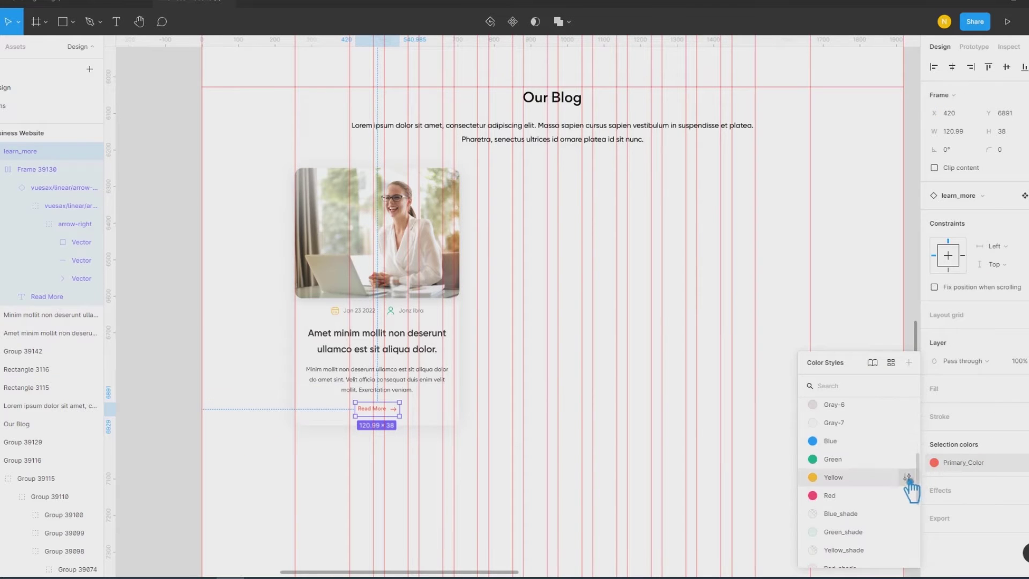
left_click(833, 448)
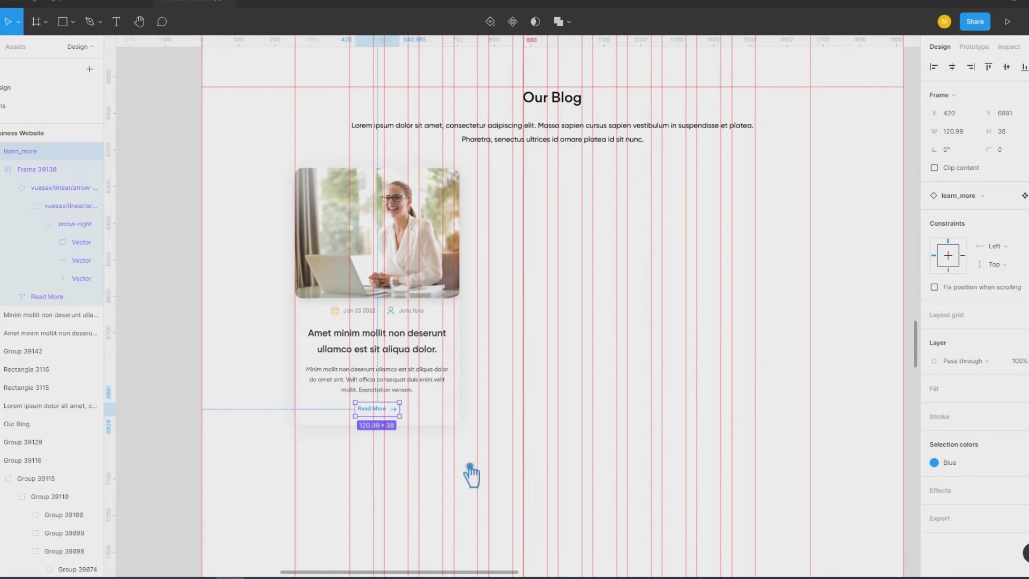
left_click(259, 448)
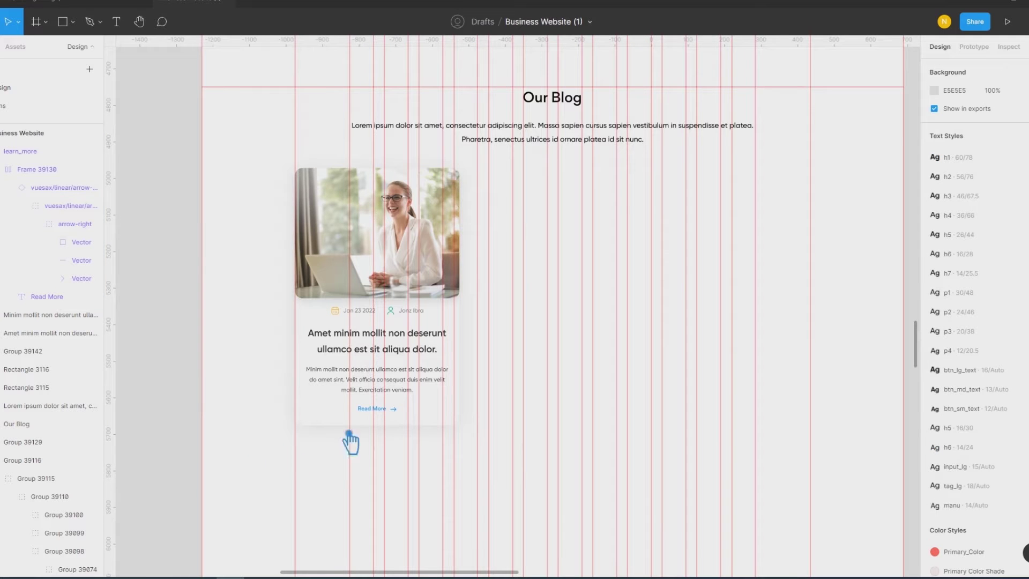
left_click(376, 412)
left_click(949, 463)
left_click(869, 500)
Step: Hide the rulers, marquee-select the whole blog card, then show the rulers again
left_click(296, 448)
key("shift+r")
mouse_move(472, 442)
left_mouse_down()
mouse_move(312, 217)
mouse_move(261, 178)
left_mouse_up()
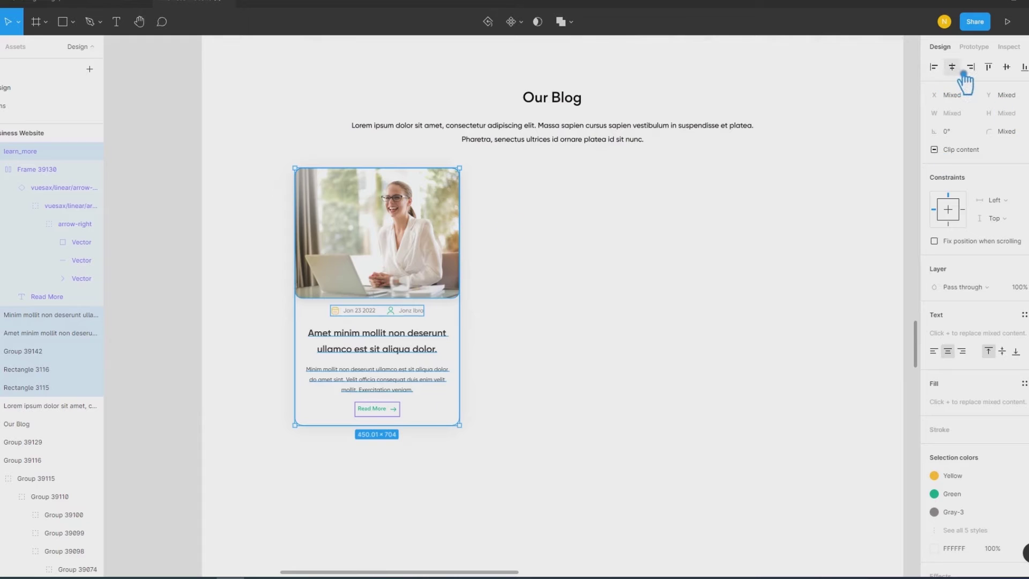
left_click(638, 448)
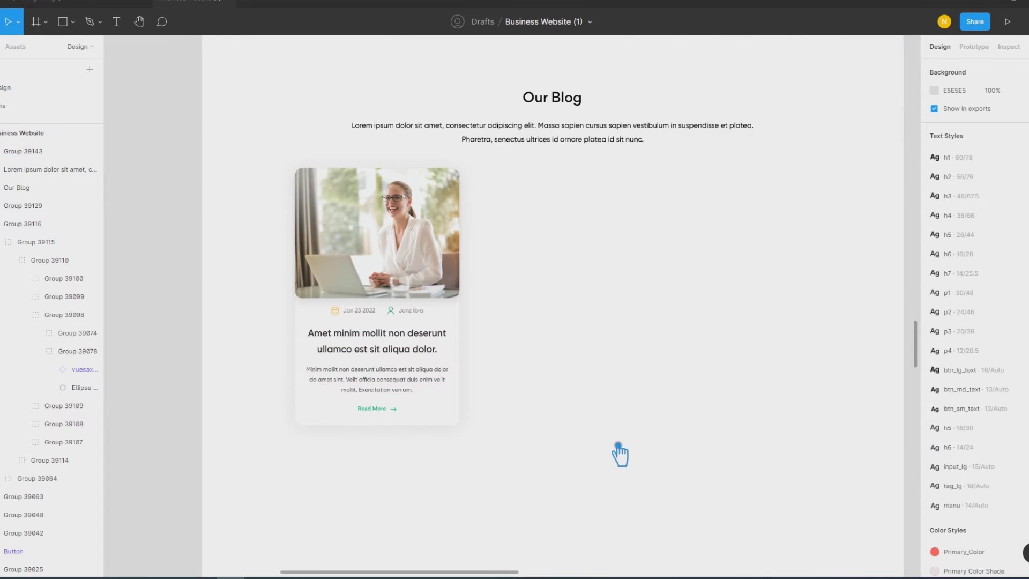
key("shift+r")
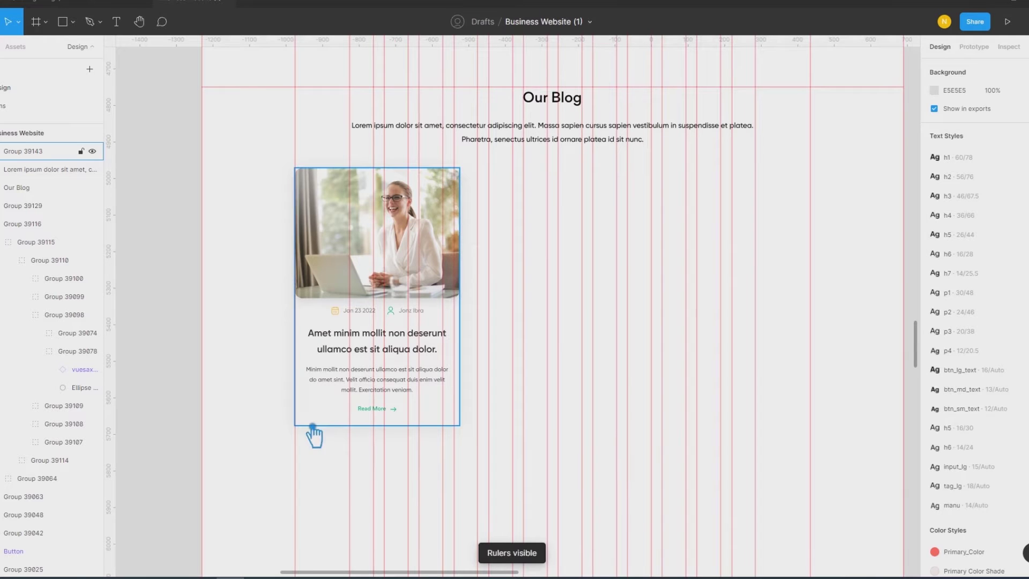
Step: Duplicate the blog card twice so three cards sit side by side
left_click(330, 422)
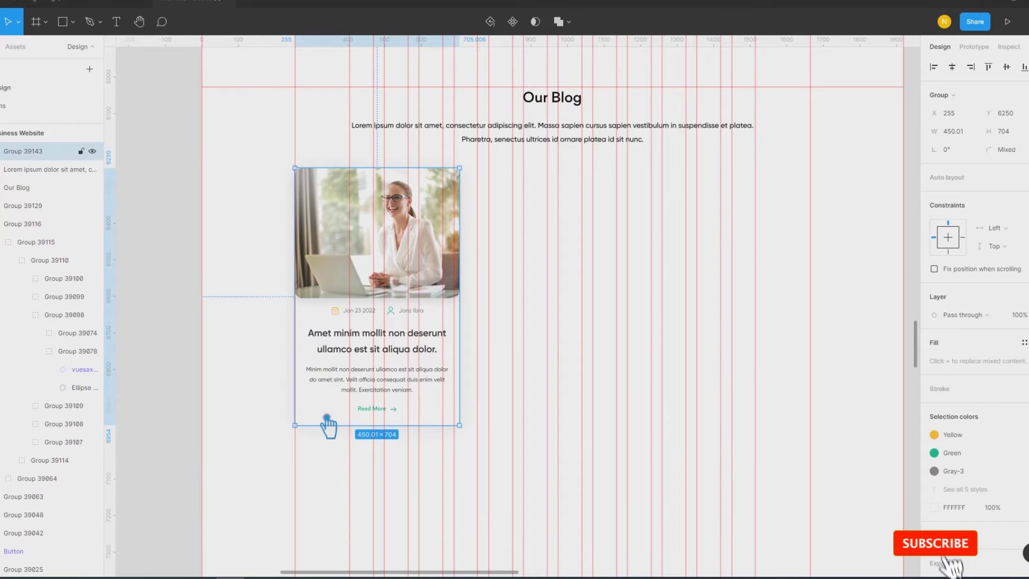
mouse_move(328, 420)
left_mouse_down()
mouse_move(405, 409)
mouse_move(504, 415)
left_mouse_up()
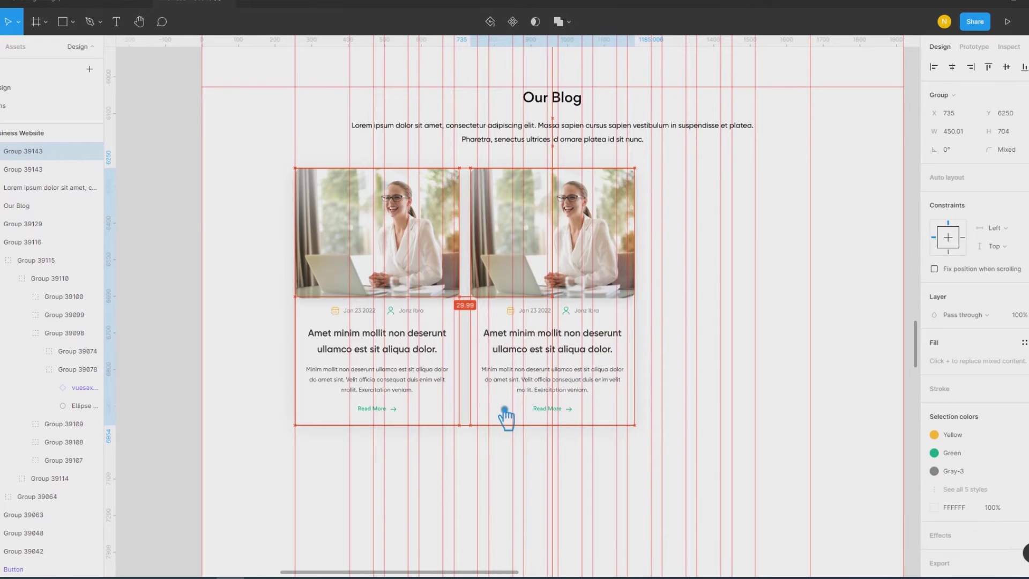
left_click_drag(503, 410, 498, 413)
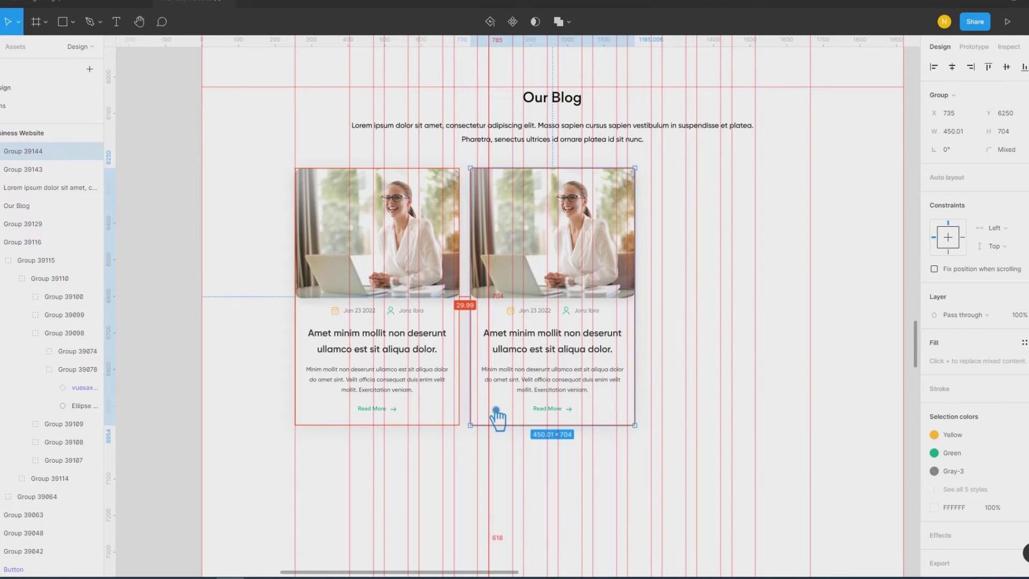
key("ctrl+d")
Step: Select all three blog cards and set the horizontal spacing between them to 31
left_click(472, 400, "shift")
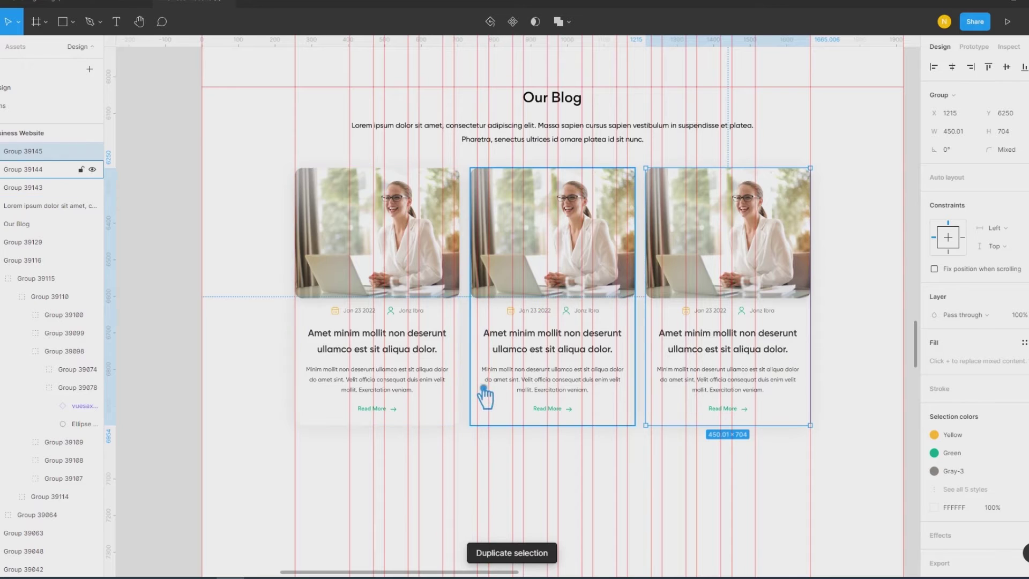
left_click(356, 409, "shift")
left_click(972, 175)
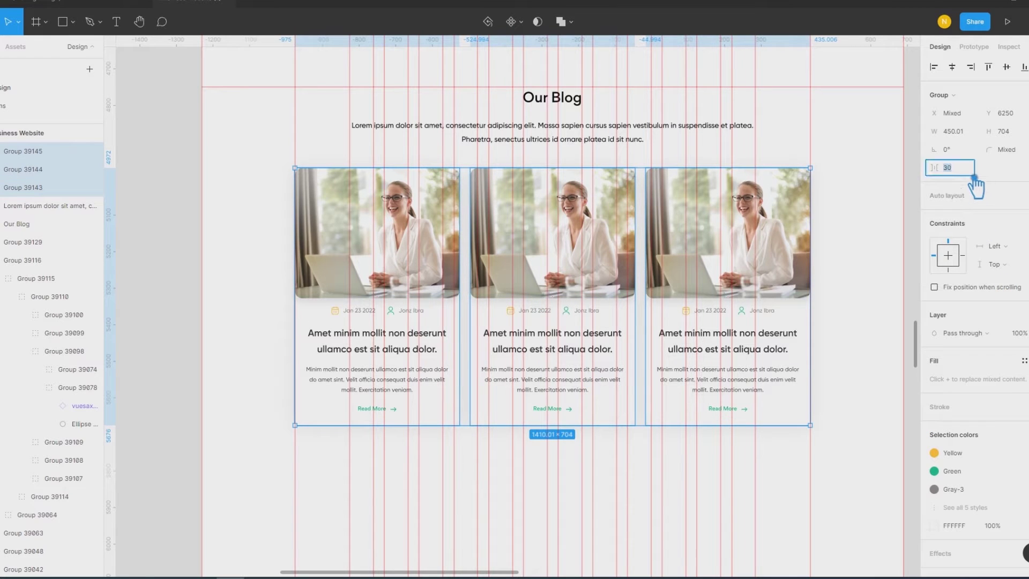
key("Return")
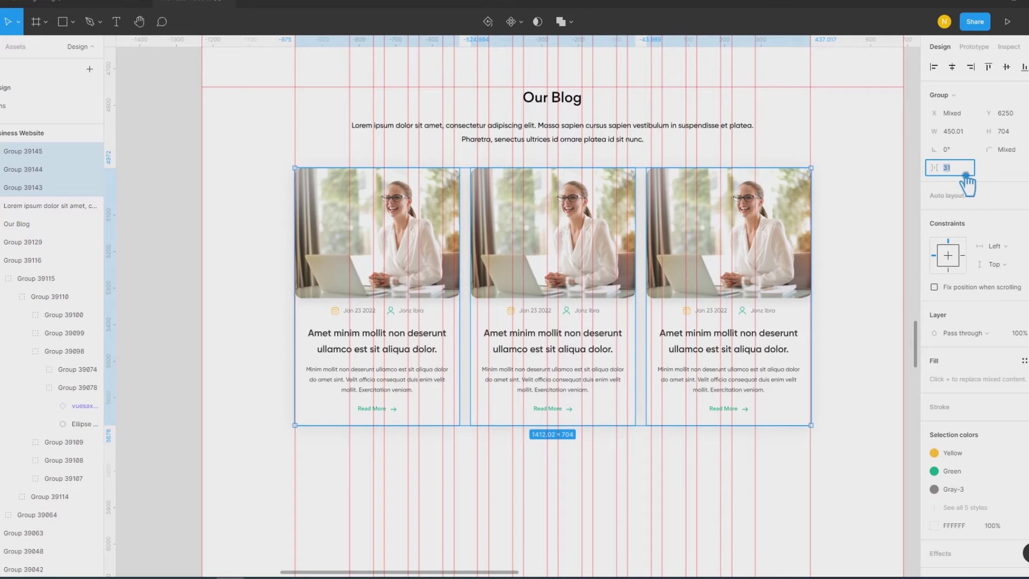
scroll(929, 349, "down", 5)
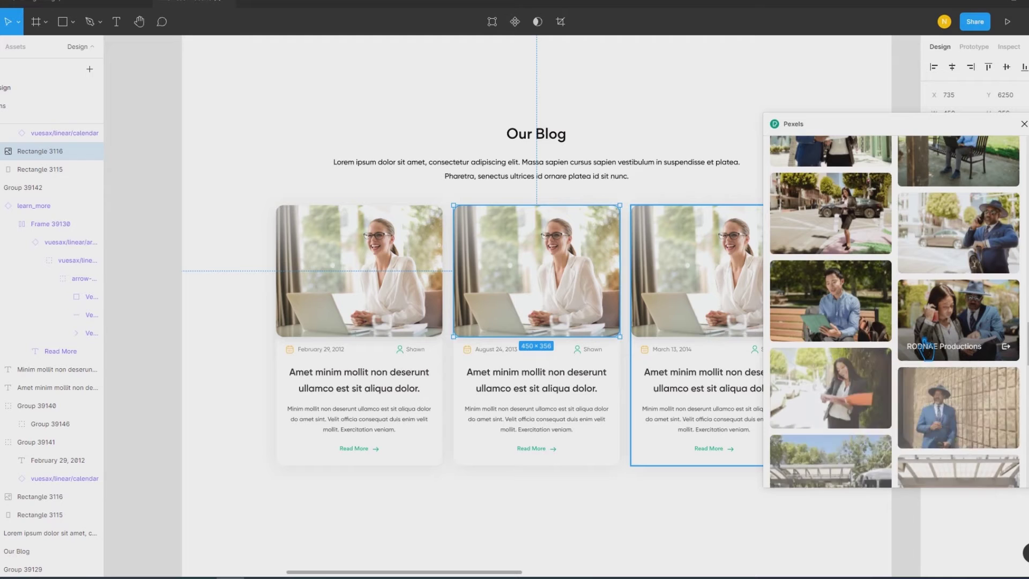
Step: Insert the Pexels photo of a smiling man on the phone at a laptop into the middle card
scroll(929, 351, "down", 3)
scroll(929, 351, "down", 3)
scroll(927, 349, "down", 2)
scroll(927, 349, "down", 3)
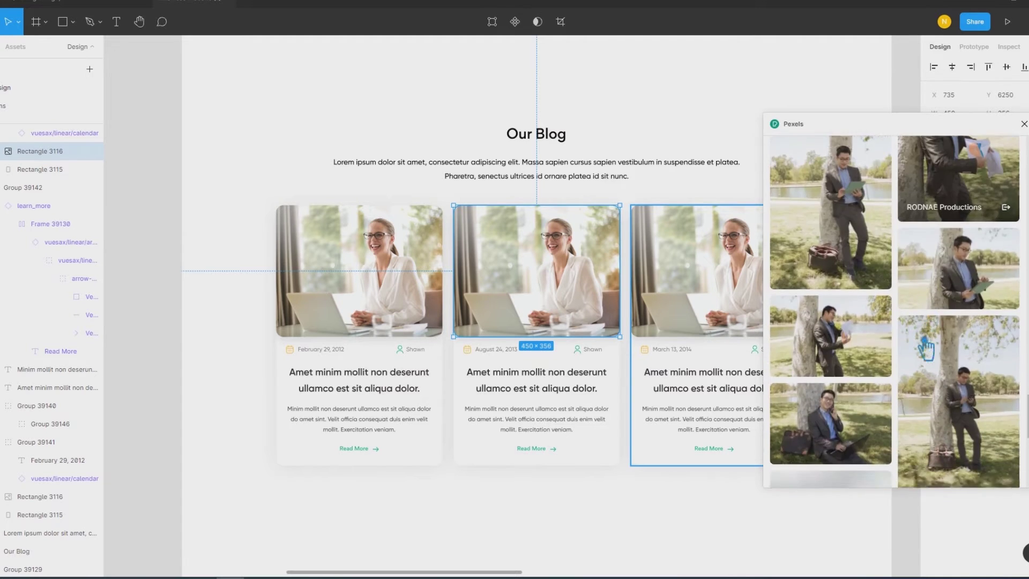
scroll(927, 348, "down", 5)
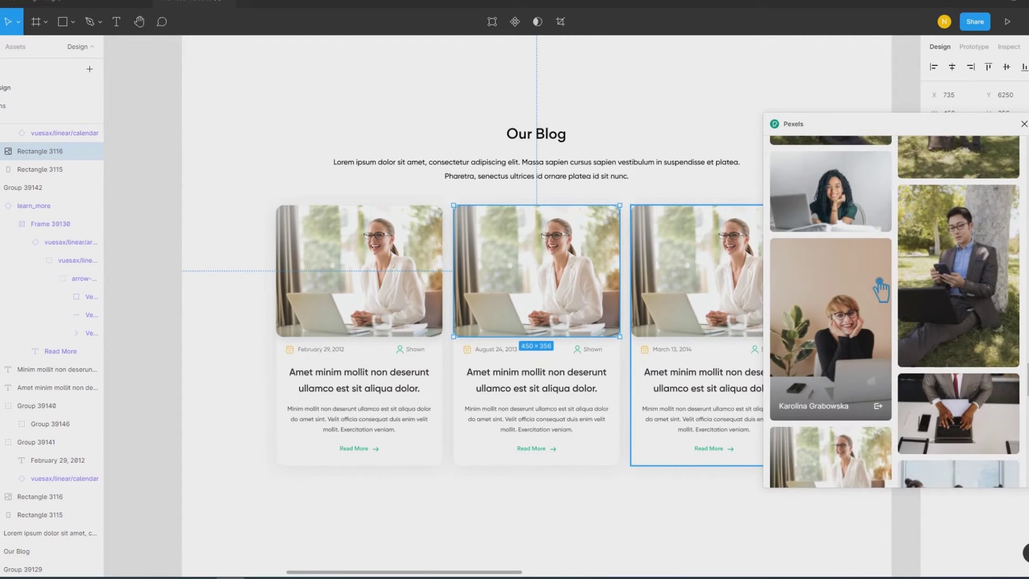
scroll(879, 298, "down", 5)
scroll(878, 303, "up", 2)
scroll(878, 303, "down", 3)
scroll(878, 304, "down", 3)
scroll(878, 306, "down", 3)
scroll(878, 303, "down", 3)
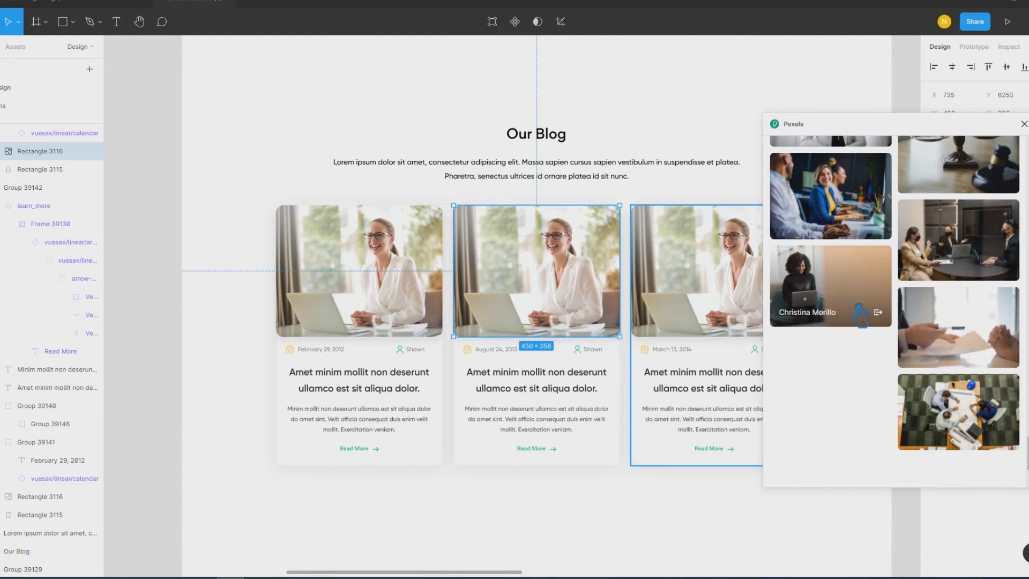
scroll(874, 305, "down", 2)
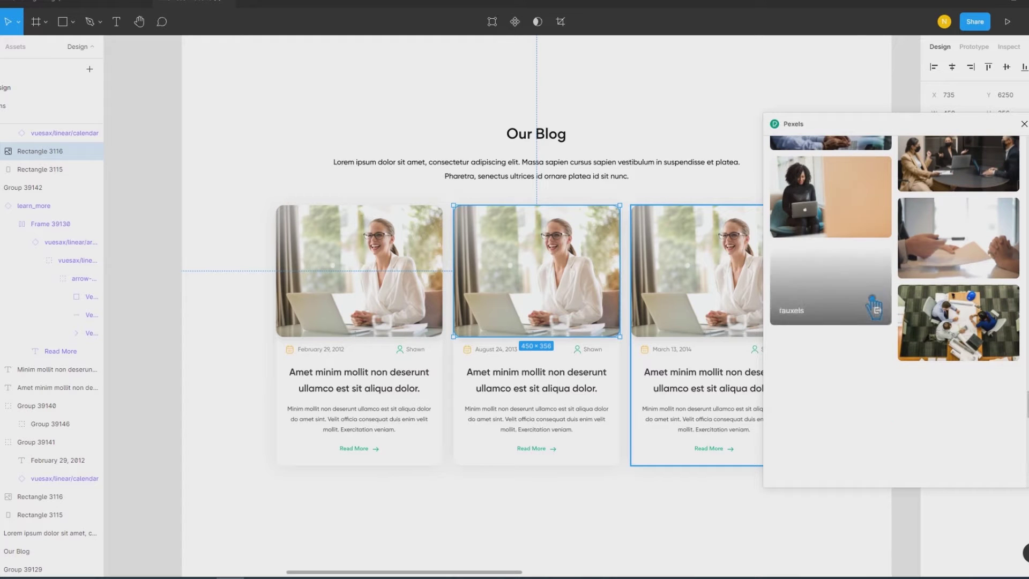
scroll(941, 305, "down", 1)
scroll(941, 304, "down", 4)
scroll(941, 306, "down", 3)
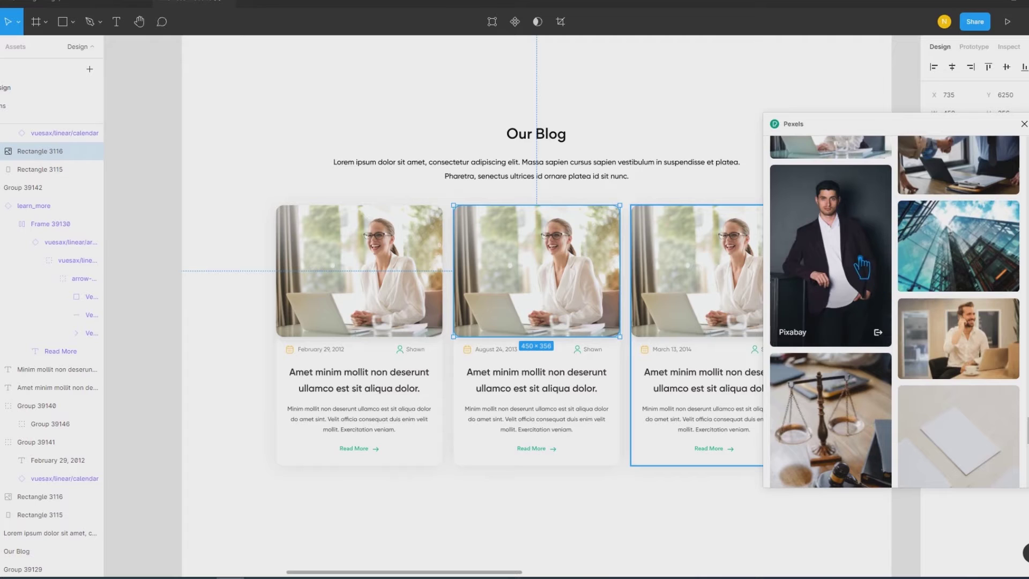
left_click(981, 351)
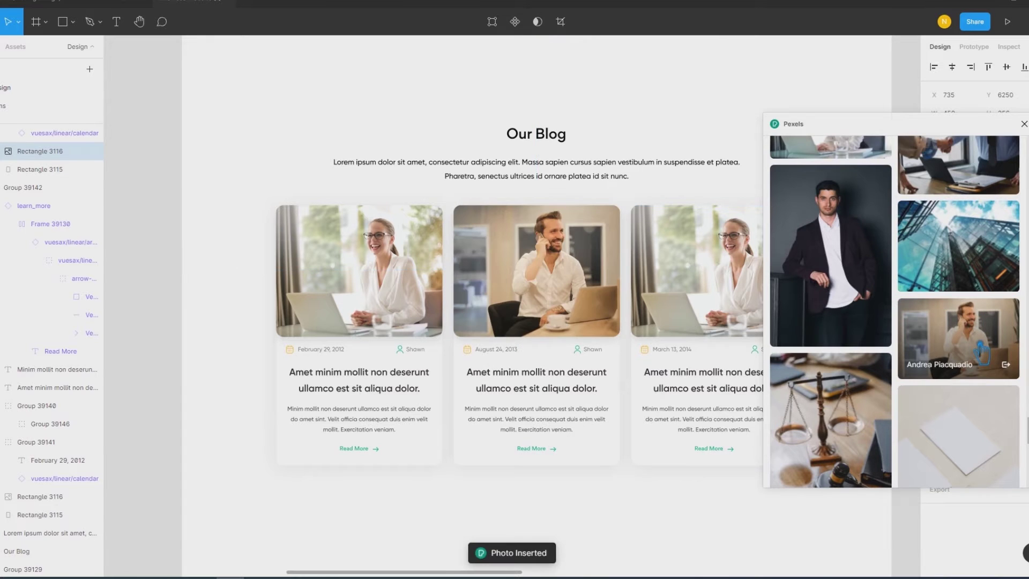
Step: Select the third card's image rectangle and fill it with a Pexels photo
left_click(732, 278)
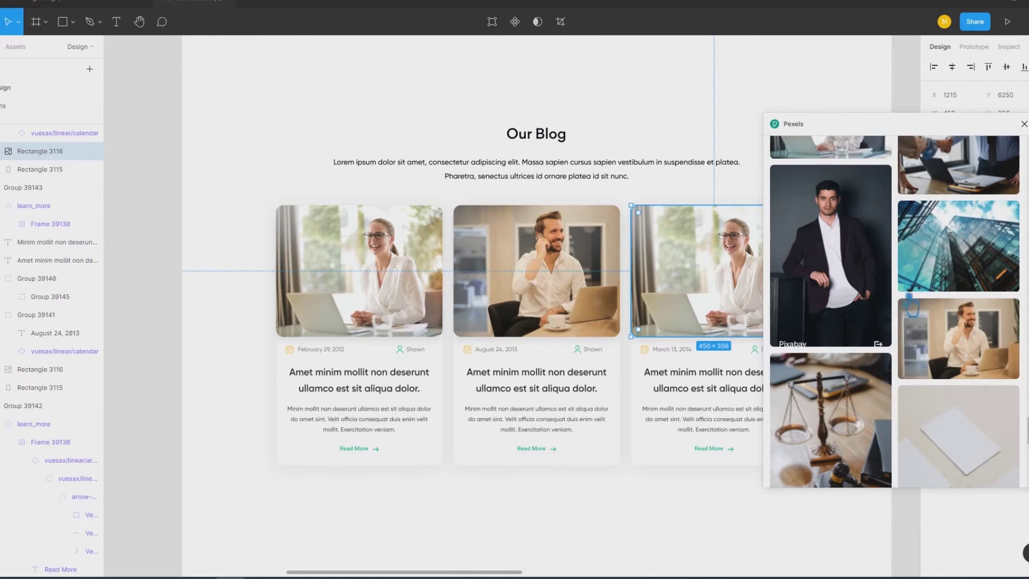
scroll(931, 322, "down", 3)
scroll(933, 321, "down", 3)
scroll(933, 322, "down", 2)
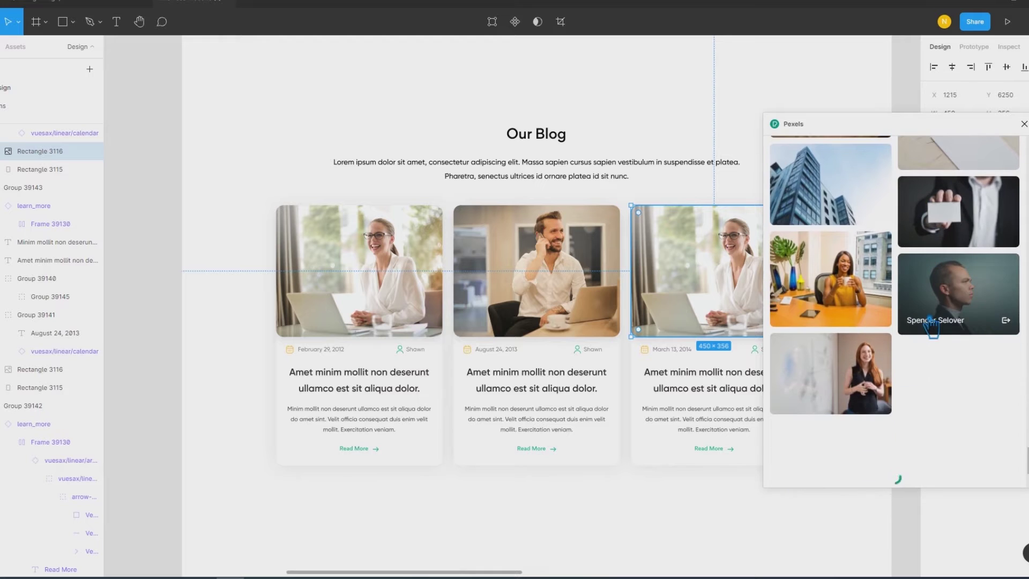
scroll(933, 321, "down", 1)
scroll(933, 322, "down", 2)
scroll(932, 322, "down", 1)
scroll(933, 322, "down", 2)
scroll(933, 325, "down", 2)
scroll(933, 324, "down", 2)
scroll(933, 327, "down", 2)
scroll(933, 330, "down", 2)
scroll(933, 325, "down", 1)
scroll(931, 326, "down", 3)
scroll(931, 327, "down", 2)
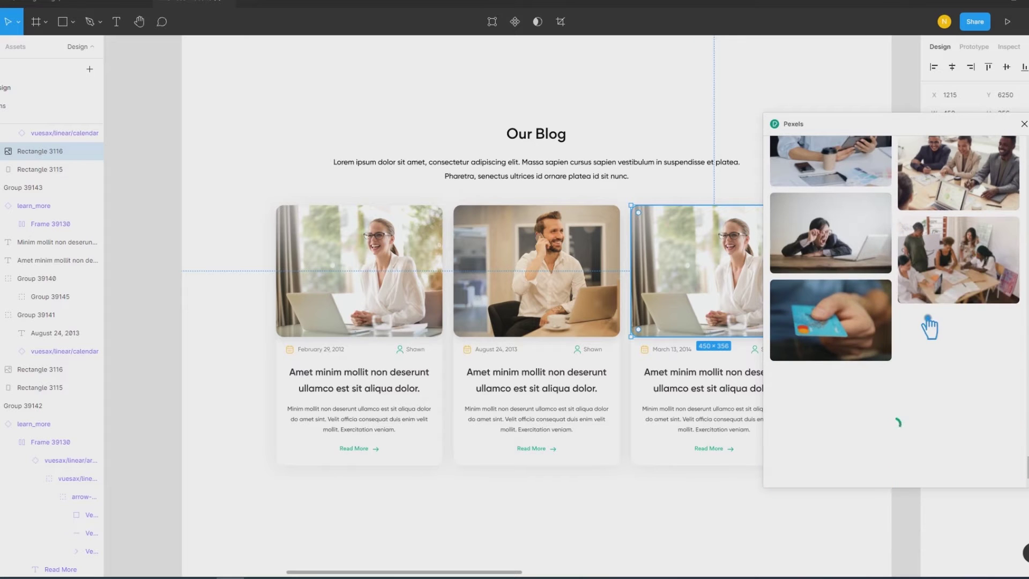
left_click(831, 233)
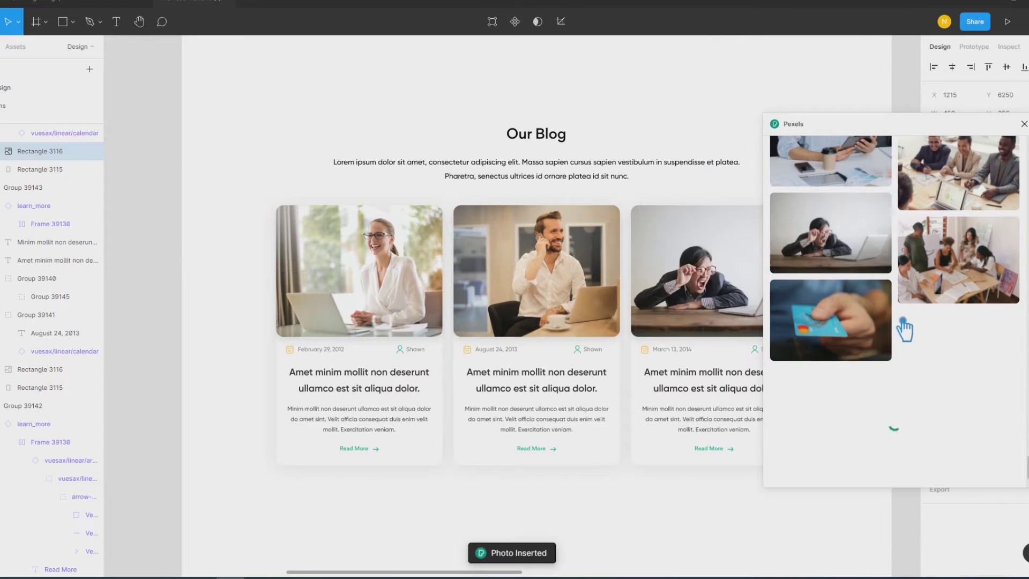
Step: Swap the third card's photo for the smiling man in a suit on the phone
scroll(907, 335, "down", 2)
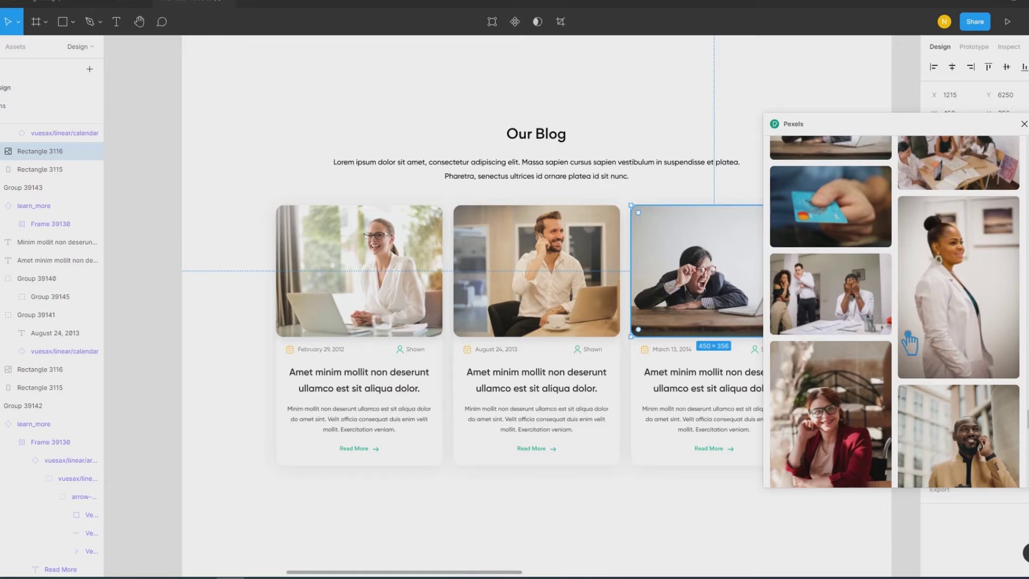
scroll(910, 343, "down", 3)
scroll(909, 343, "down", 3)
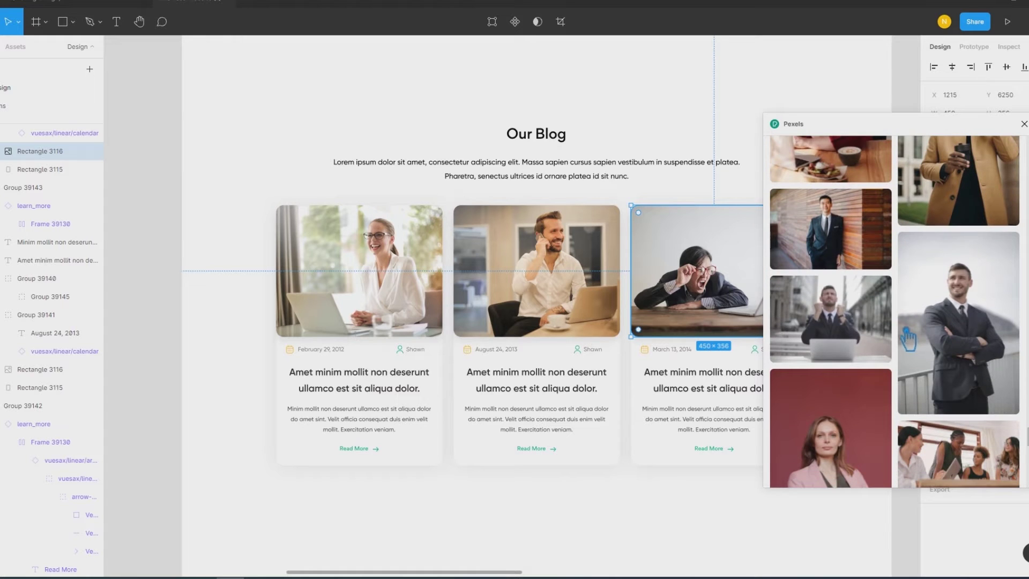
left_click(839, 242)
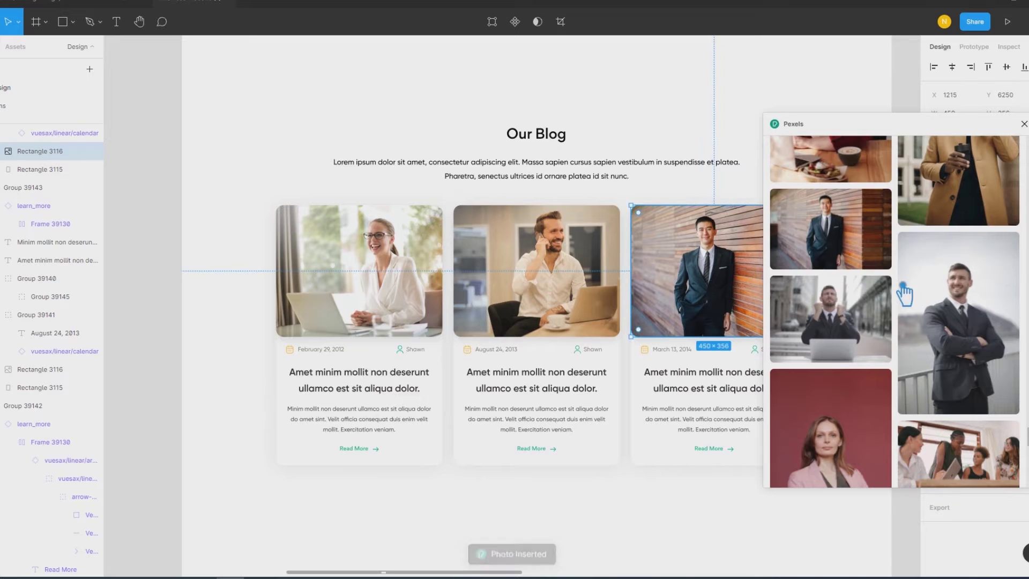
scroll(905, 294, "down", 2)
scroll(899, 321, "down", 3)
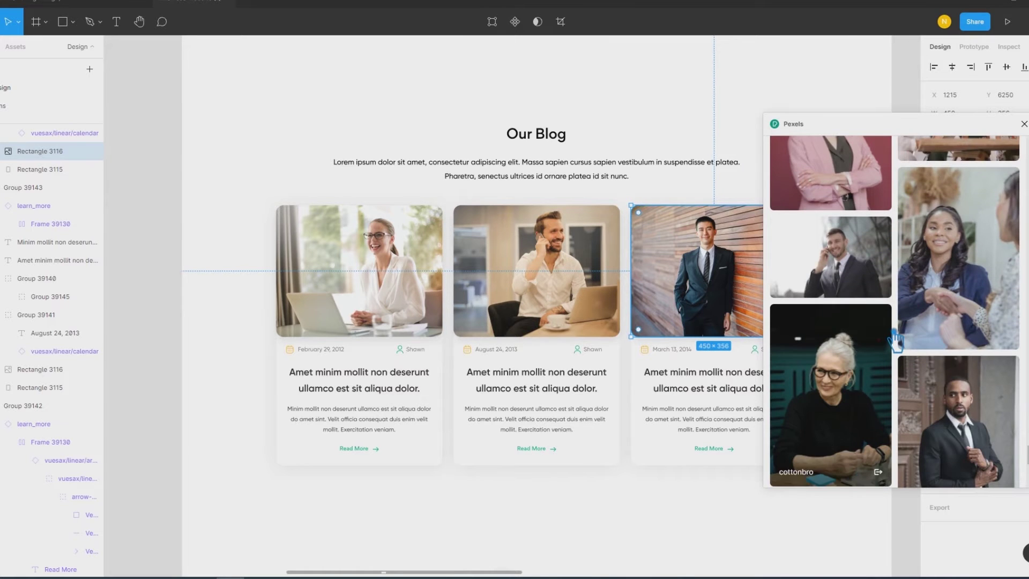
left_click(859, 252)
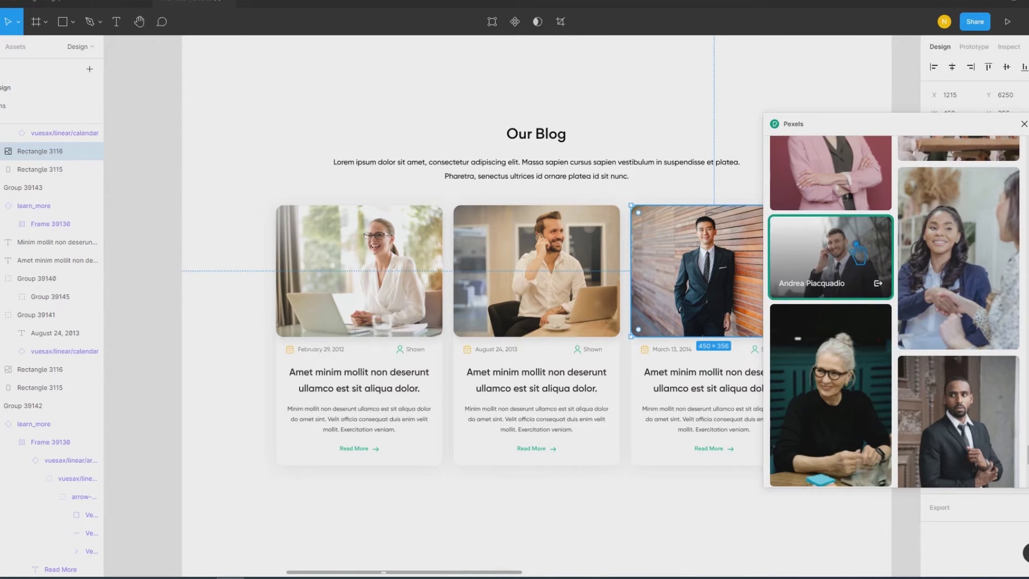
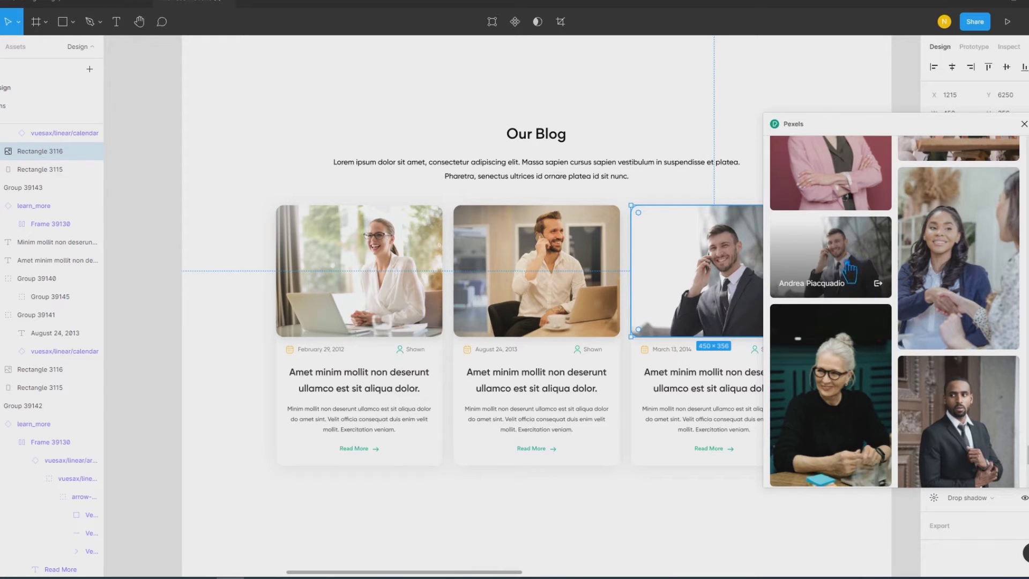
Step: Insert the Pexels photo of a smiling man on the phone into the third blog card, then close the plugin
left_click(848, 264)
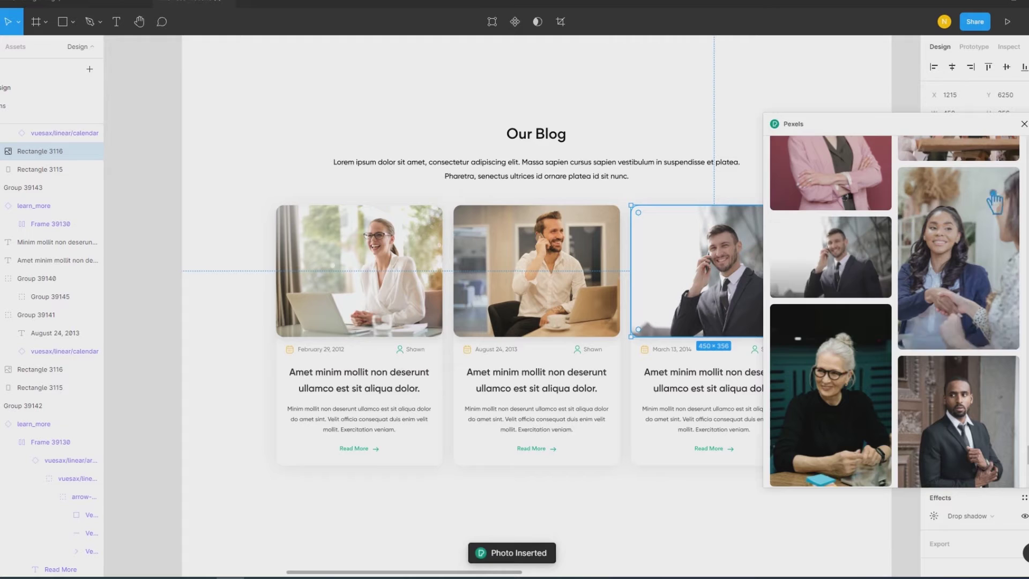
left_click(1024, 124)
left_click(865, 287)
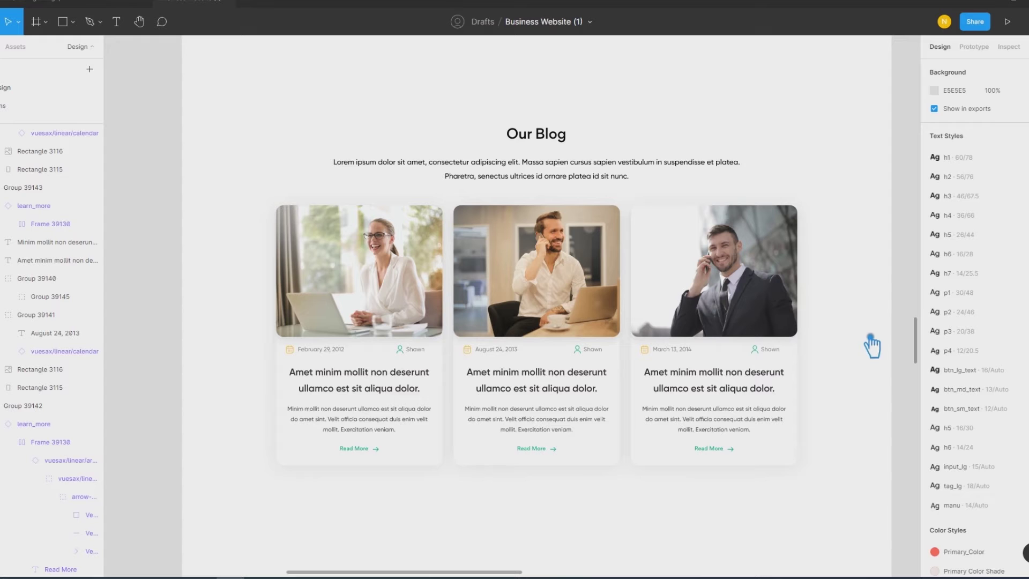
Step: Select all three blog cards together
left_click(758, 338)
left_click(590, 343, "shift")
left_click(387, 301, "shift")
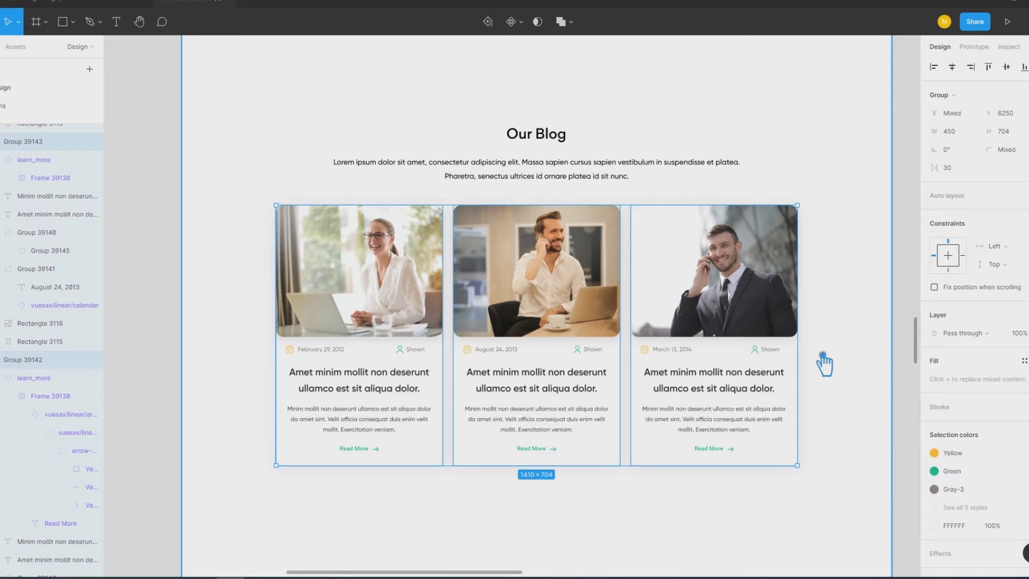
Step: Give the blog cards a drop shadow with Y offset 9 and blur 20
scroll(944, 410, "down", 2)
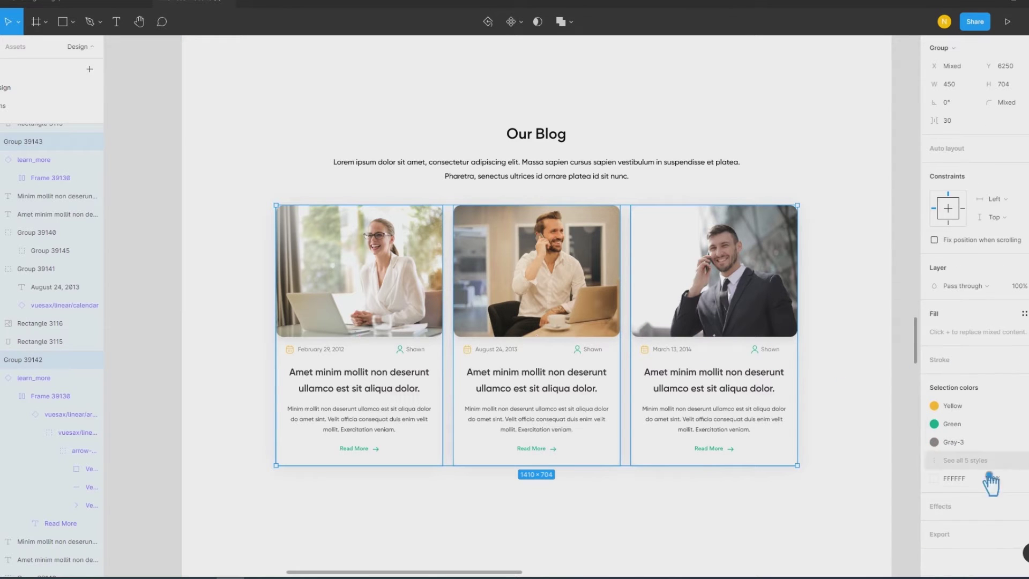
left_click(959, 516)
left_click(935, 524)
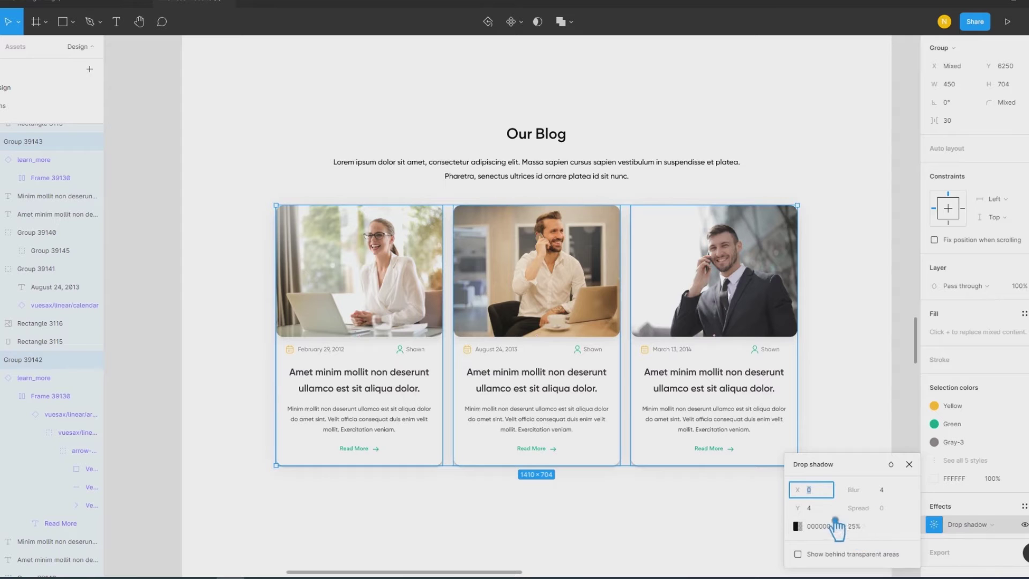
left_click_drag(860, 491, 904, 491)
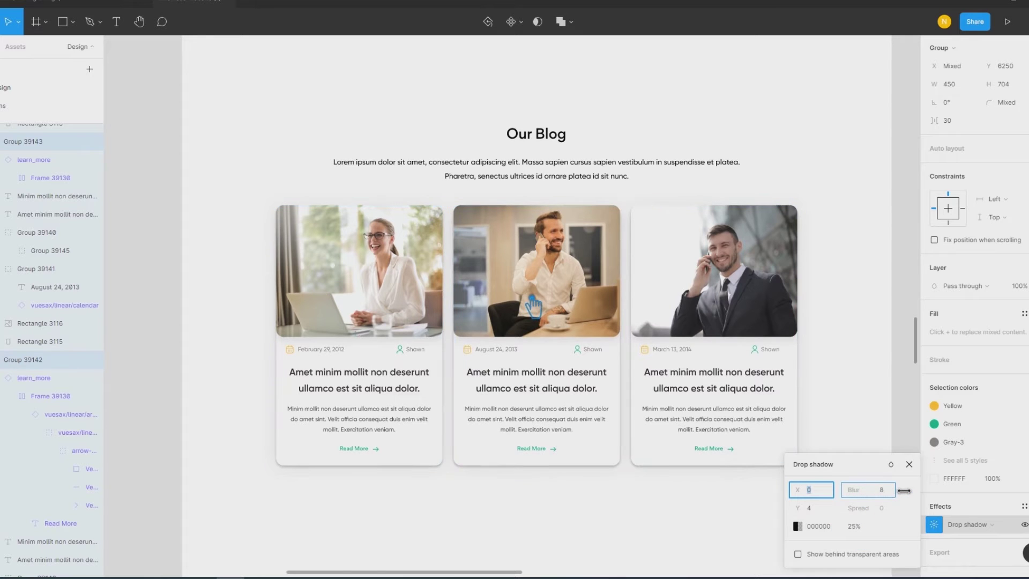
left_click_drag(798, 509, 801, 509)
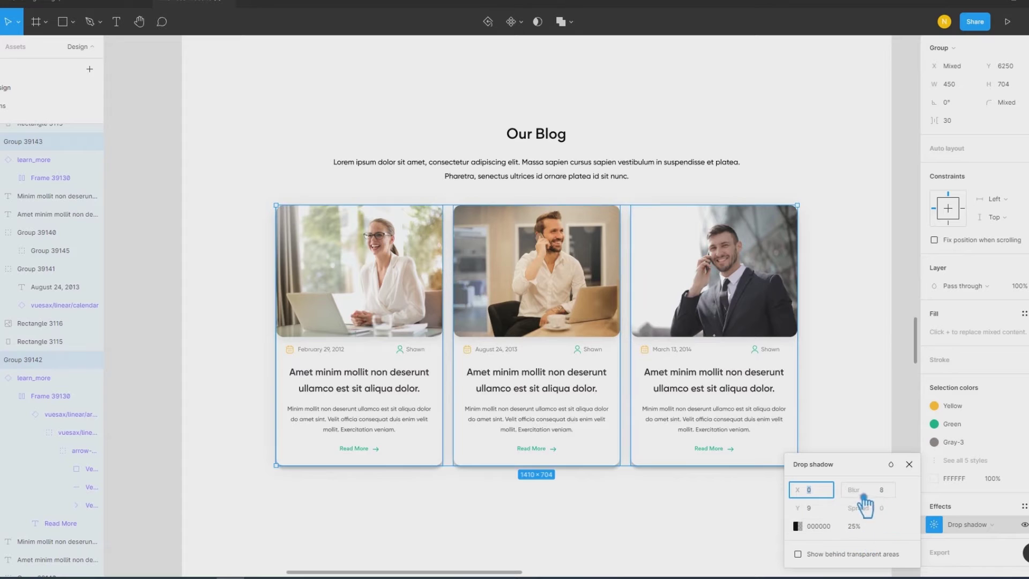
left_click_drag(864, 498, 994, 480)
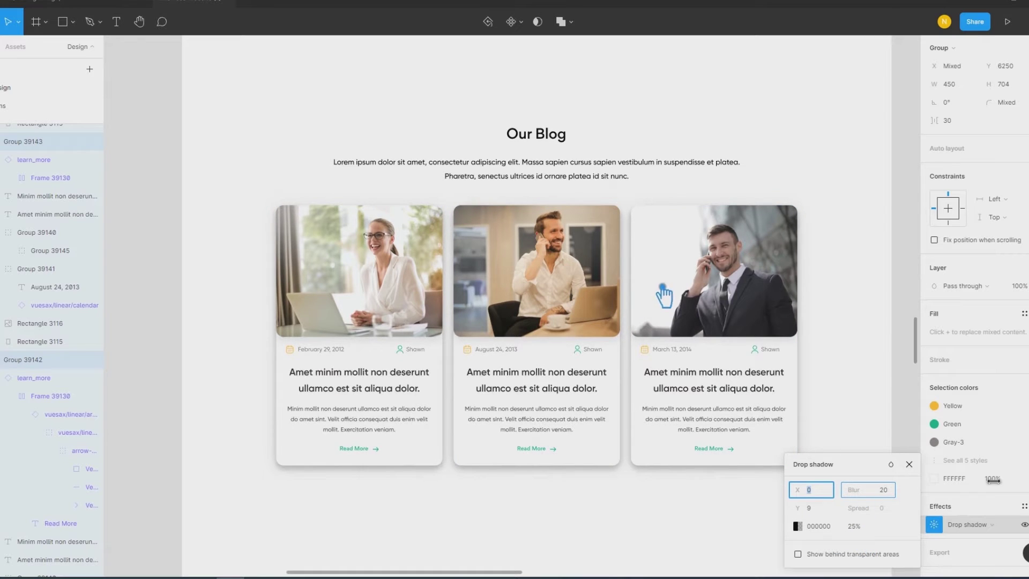
left_click(866, 526)
key("Return")
left_click(585, 534)
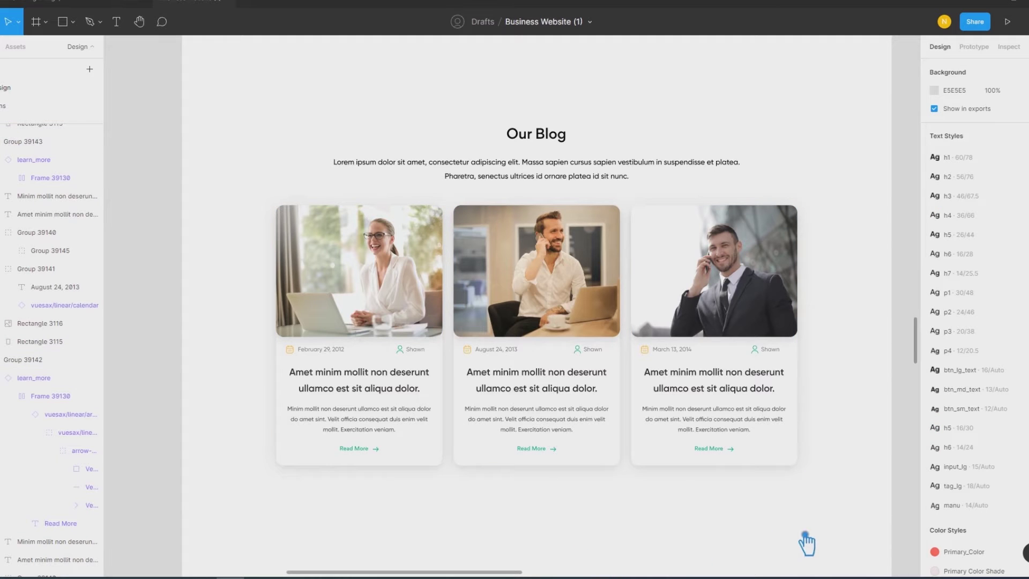
Step: Group the three blog cards, then select and deselect the Our Blog heading and paragraph
scroll(806, 543, "right", 3)
mouse_move(817, 494)
left_mouse_down()
mouse_move(476, 343)
mouse_move(240, 210)
left_mouse_up()
key("ctrl+g")
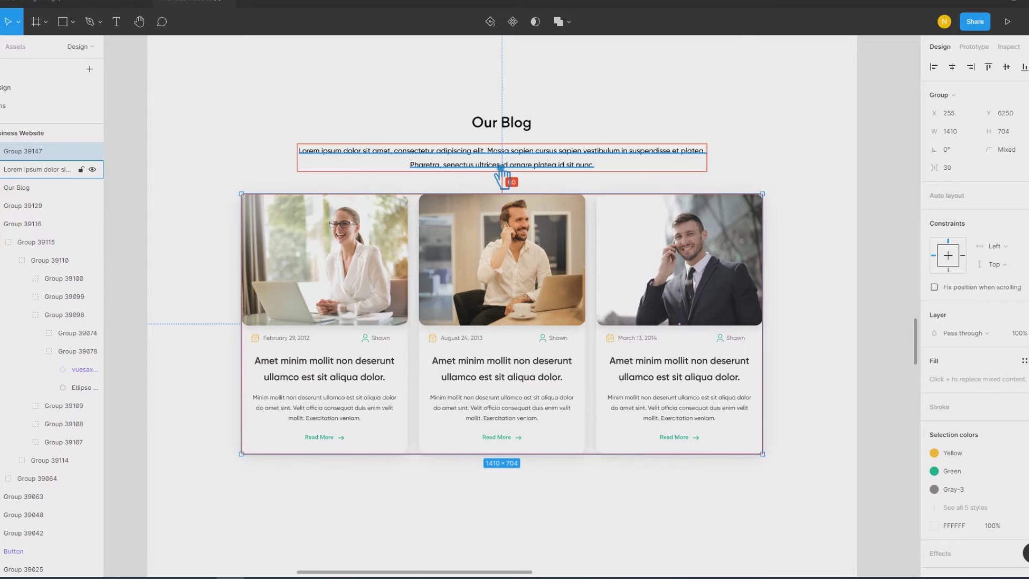
left_click(500, 168, "shift")
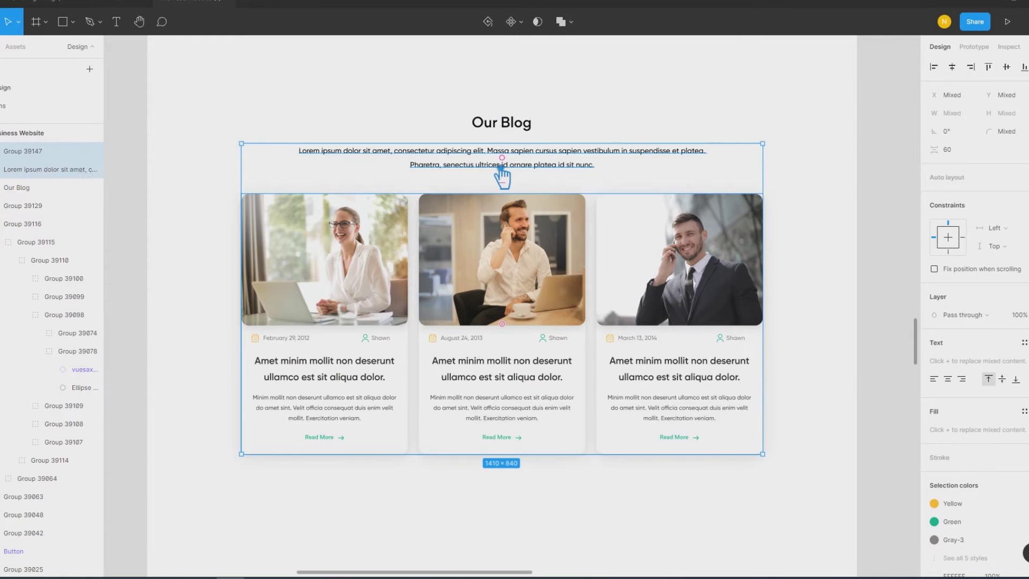
left_click(506, 130, "shift")
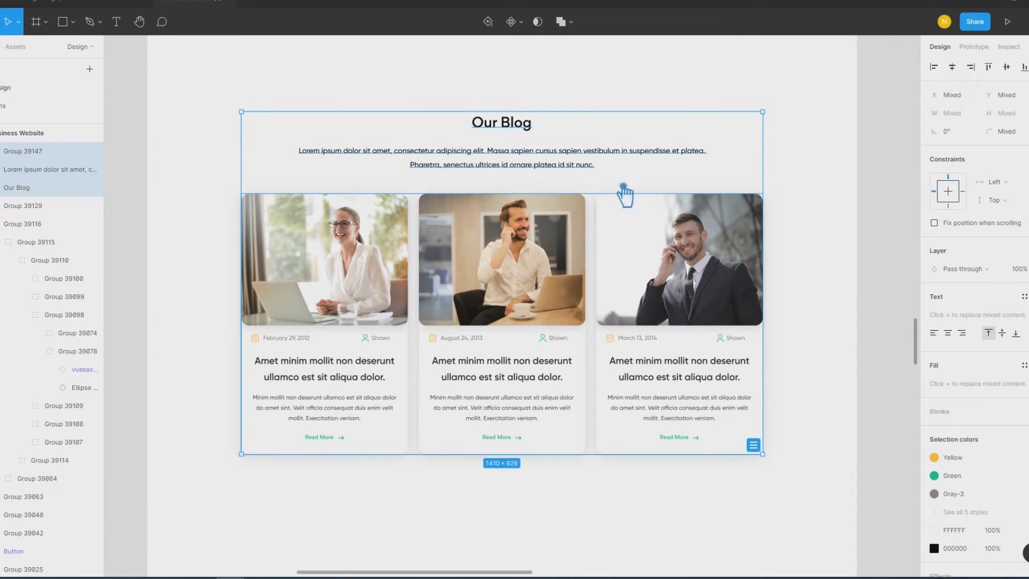
left_click(662, 180)
left_click(539, 153)
left_click(522, 126, "shift")
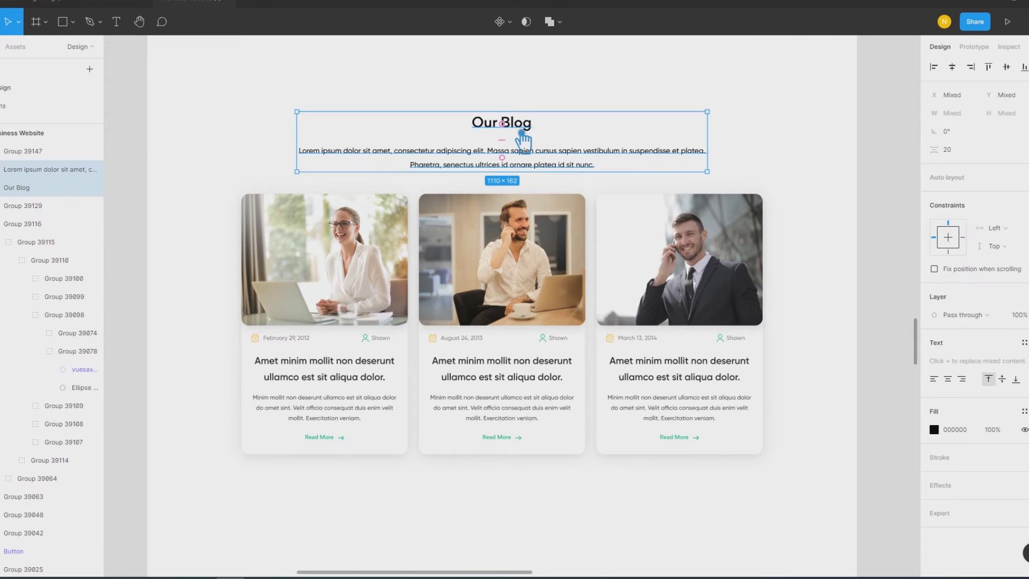
left_click(780, 281)
left_click(916, 367)
left_click(892, 351)
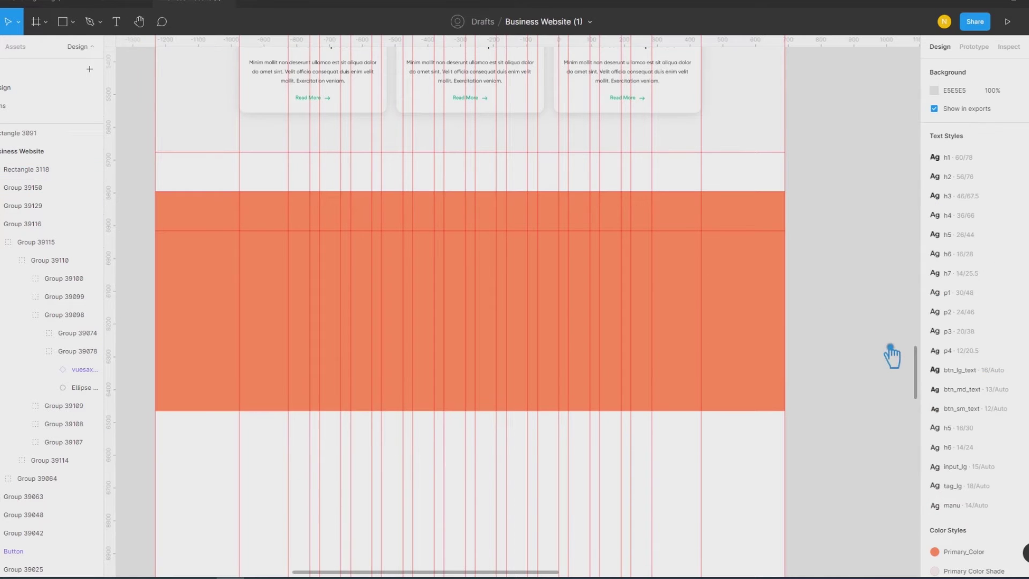
Step: Select the orange rectangle band and check its fill colour
left_click(756, 329)
left_click(850, 292)
left_click(127, 27)
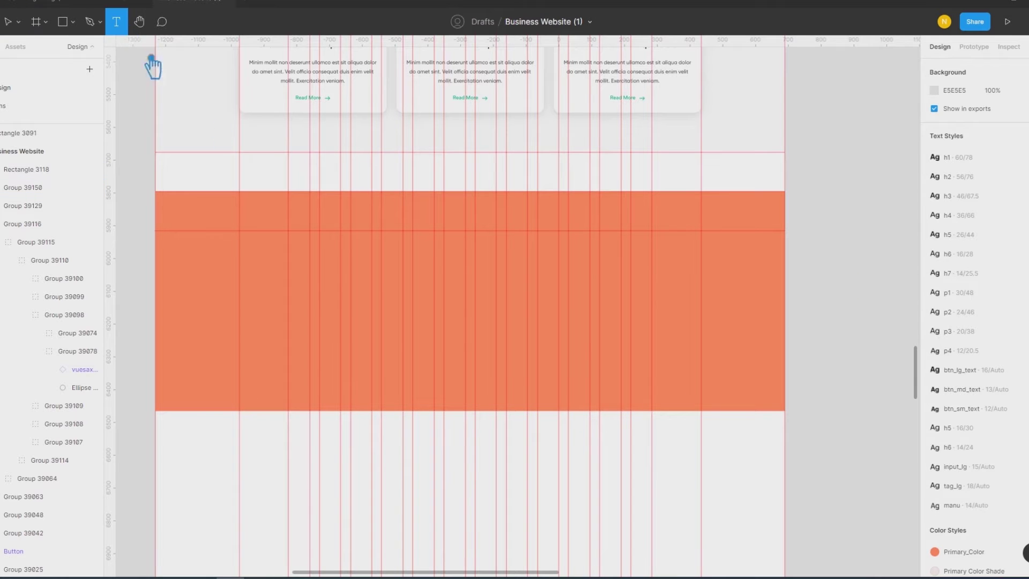
key("Escape")
left_click(613, 276)
left_click(934, 364)
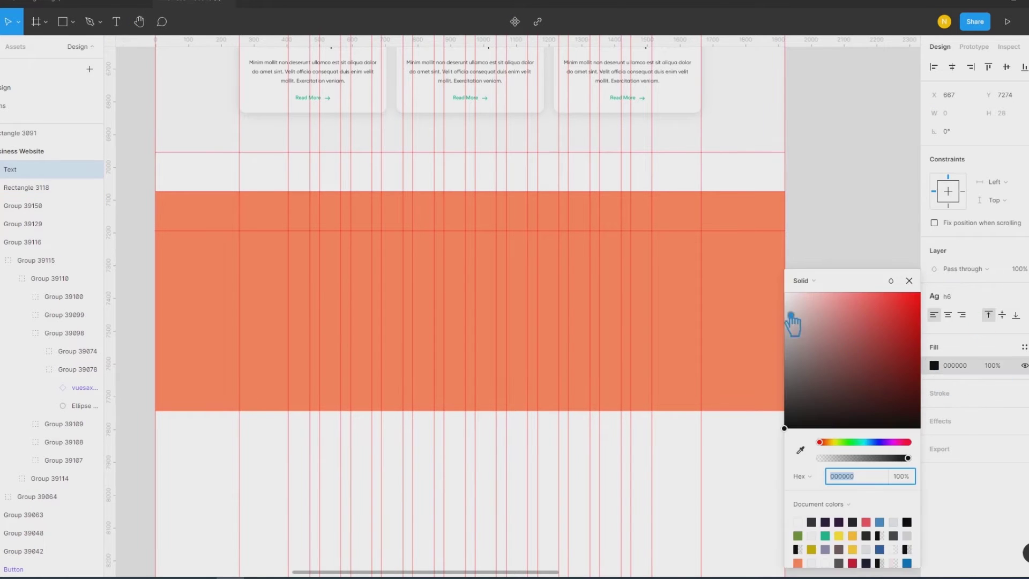
left_click(873, 354)
left_click(407, 294)
Step: Add a two-line h1 heading on the orange band: 'Your business will be growth faster to connected with us'
key("Escape")
left_click(127, 28)
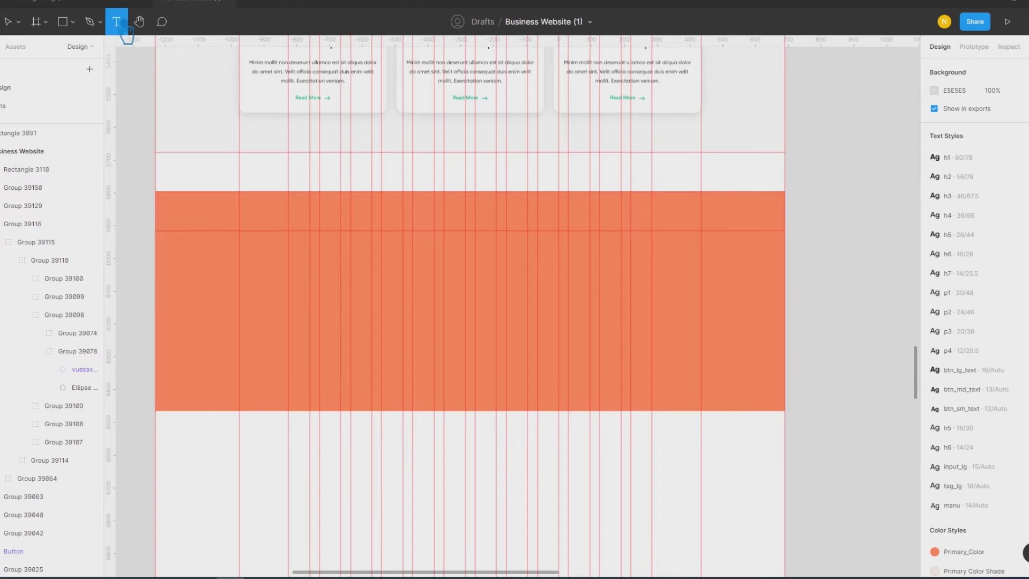
left_click(315, 259)
left_click(939, 298)
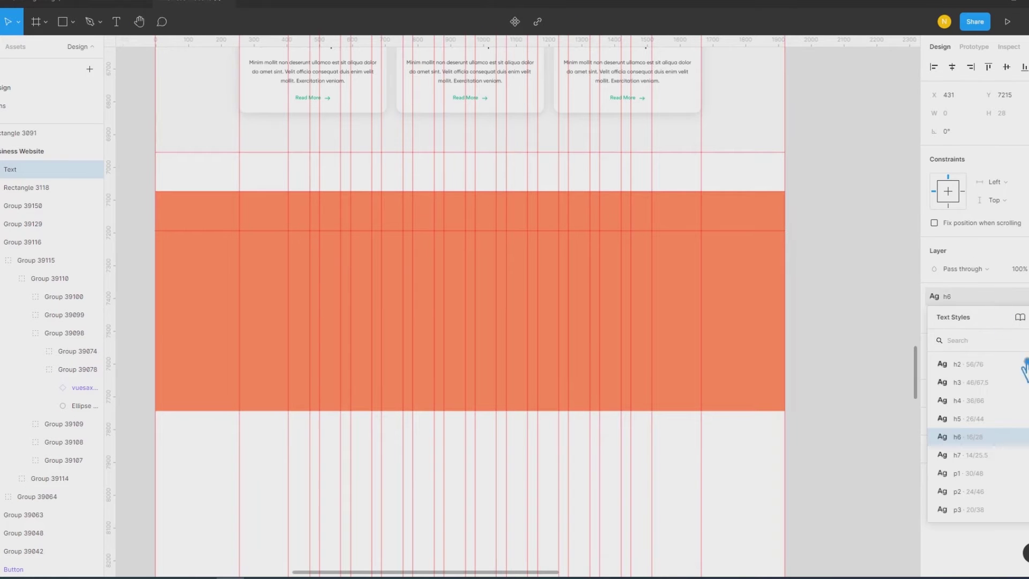
left_click(985, 367)
type("Your Bu")
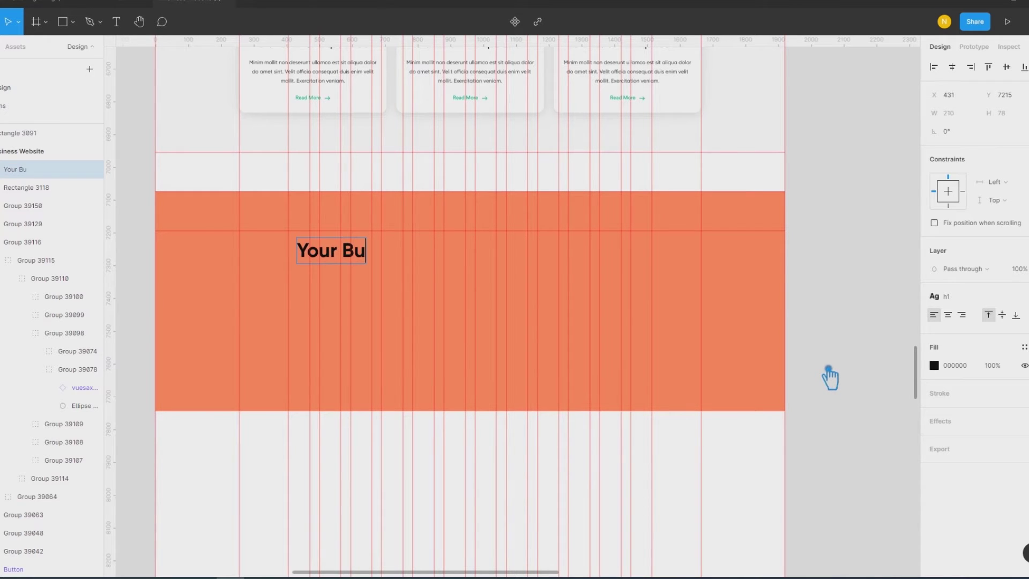
type("si")
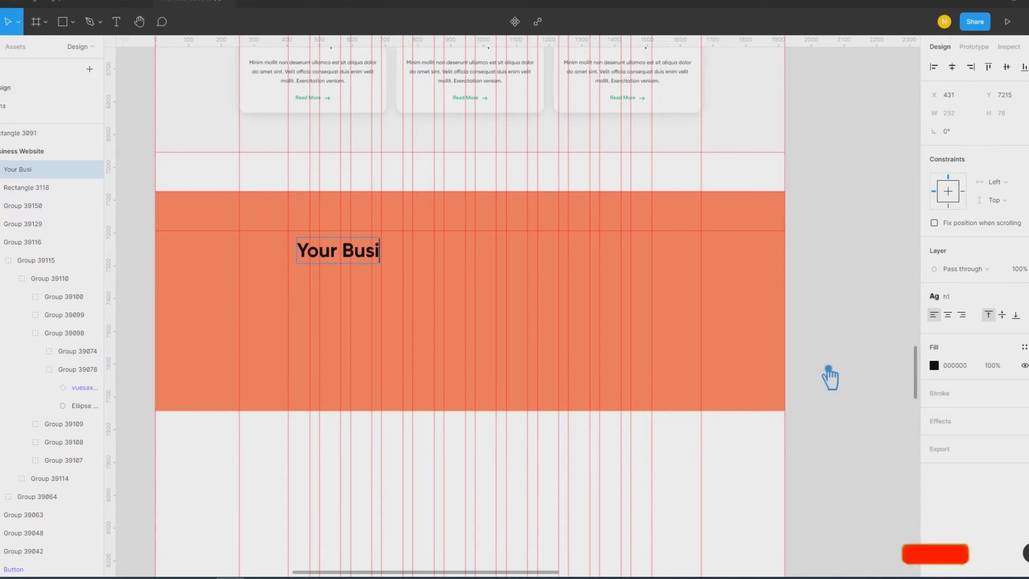
type("ne")
type("ss wil")
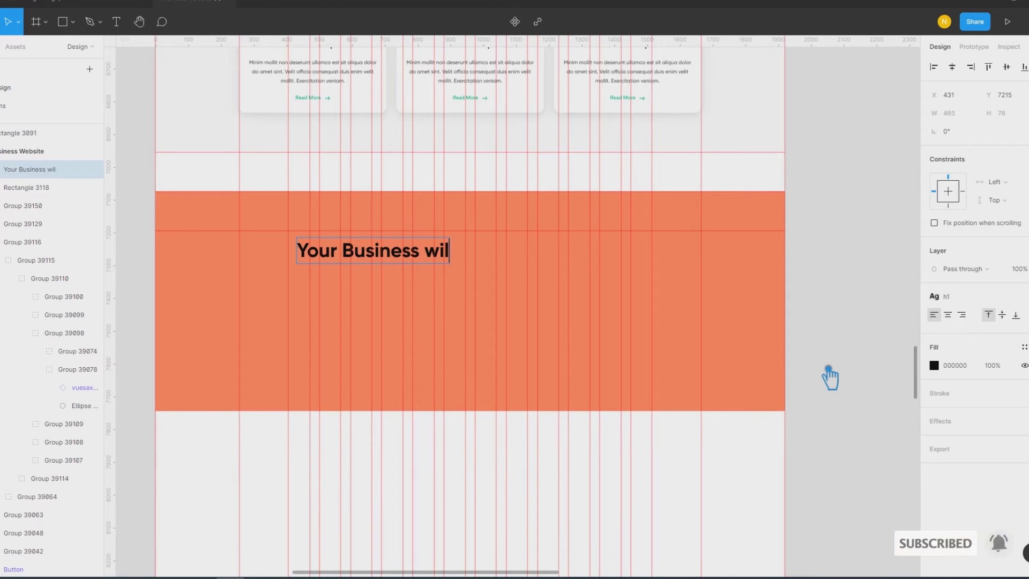
type("l be growth faster")
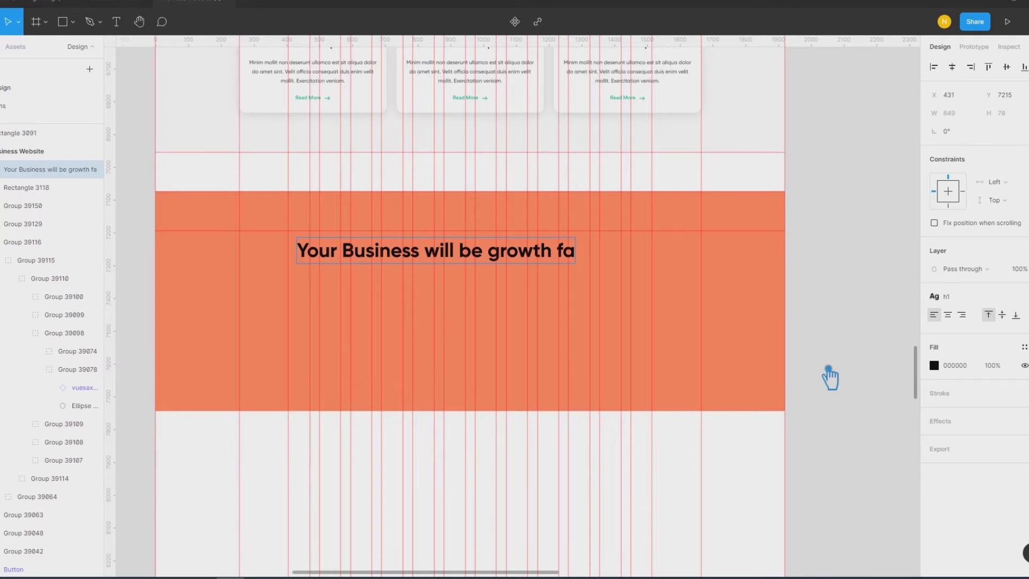
key("Return")
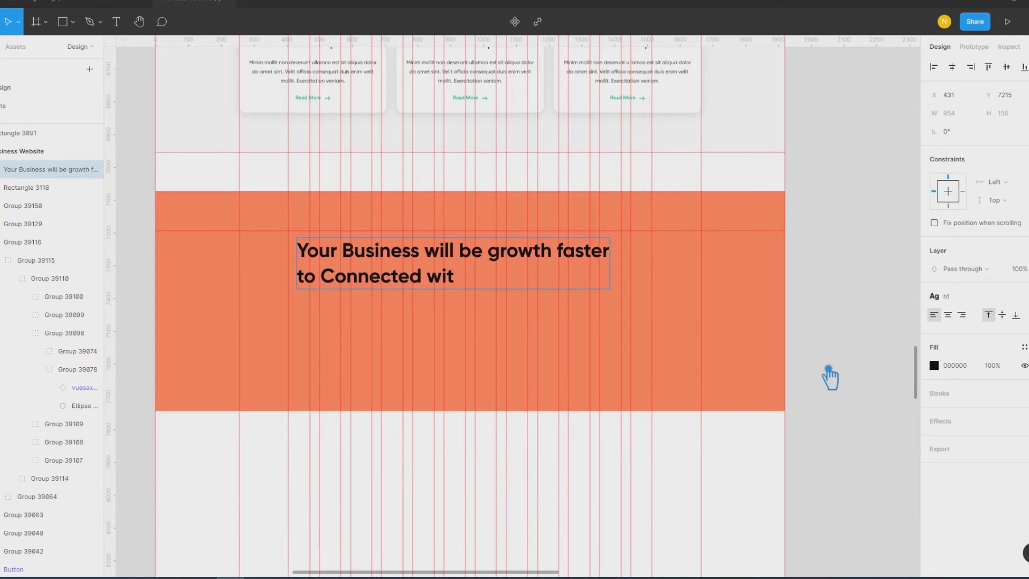
Step: Lowercase the capital letters in 'Connected' and 'Business' in the heading
left_click(331, 276)
key("BackSpace")
type("c")
left_click(356, 250)
key("BackSpace")
type("b")
key("Escape")
Step: Append '..' after 'us' at the end of the heading
left_click(847, 274)
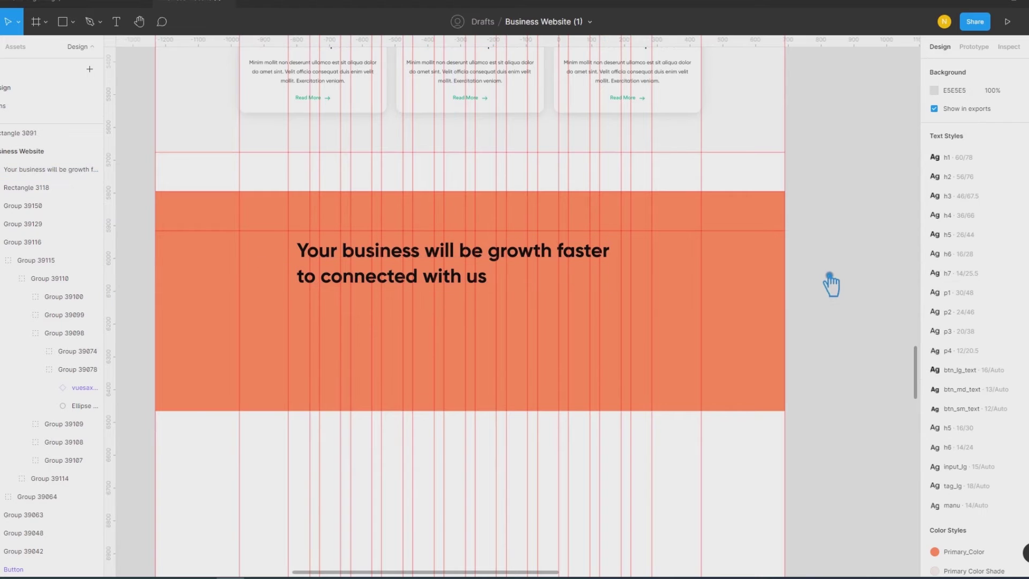
left_click(499, 259)
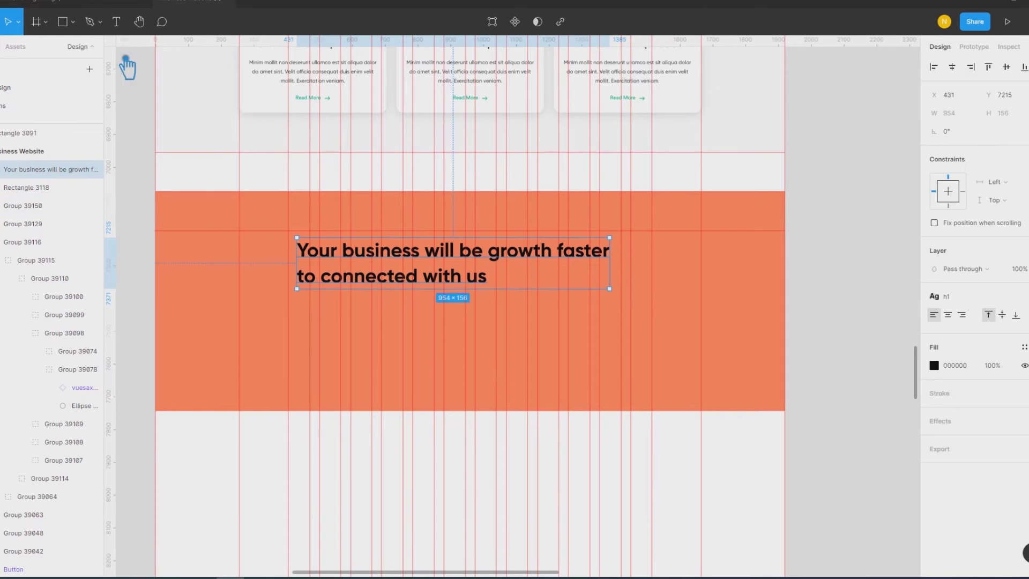
key("Return")
left_click(499, 279)
type("...")
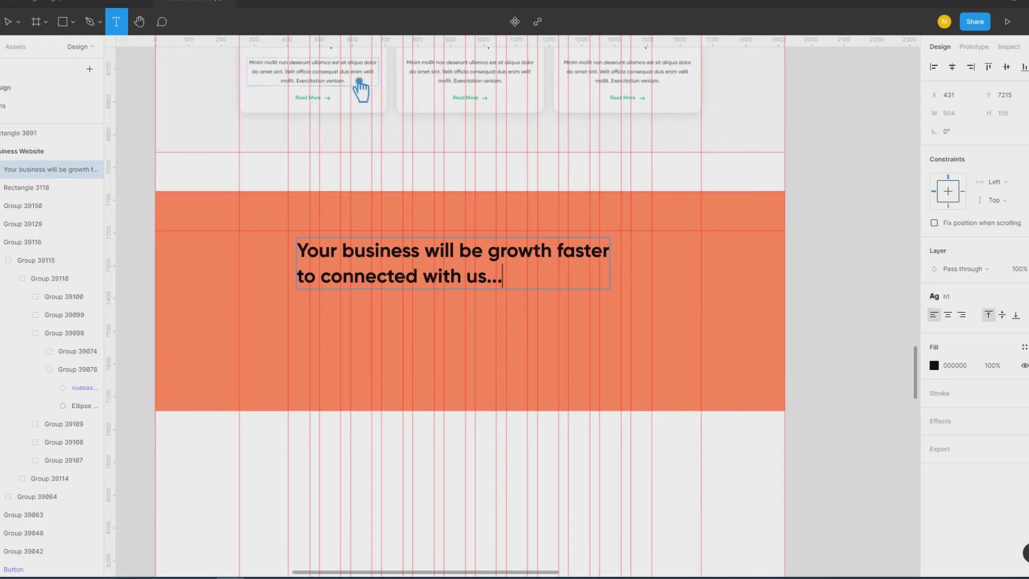
Step: Move the heading toward the left side of the orange band
left_click(8, 21)
left_click(843, 229)
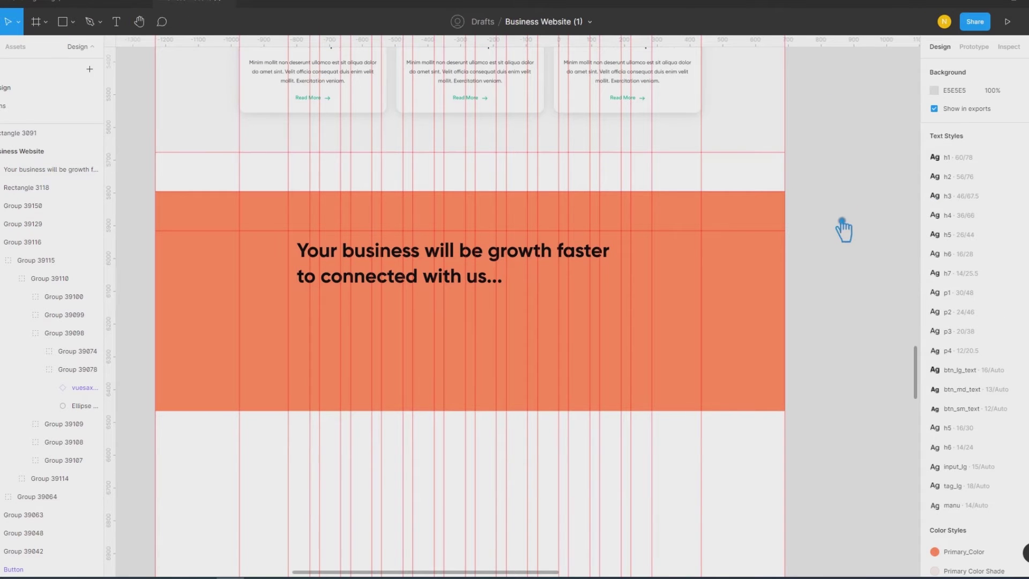
left_click_drag(466, 268, 266, 250)
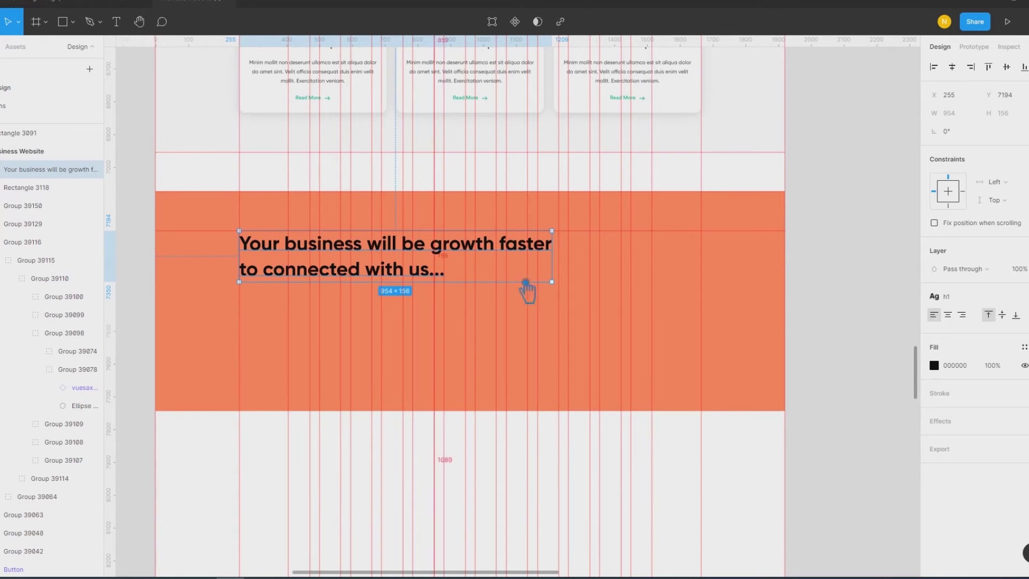
left_click(837, 278)
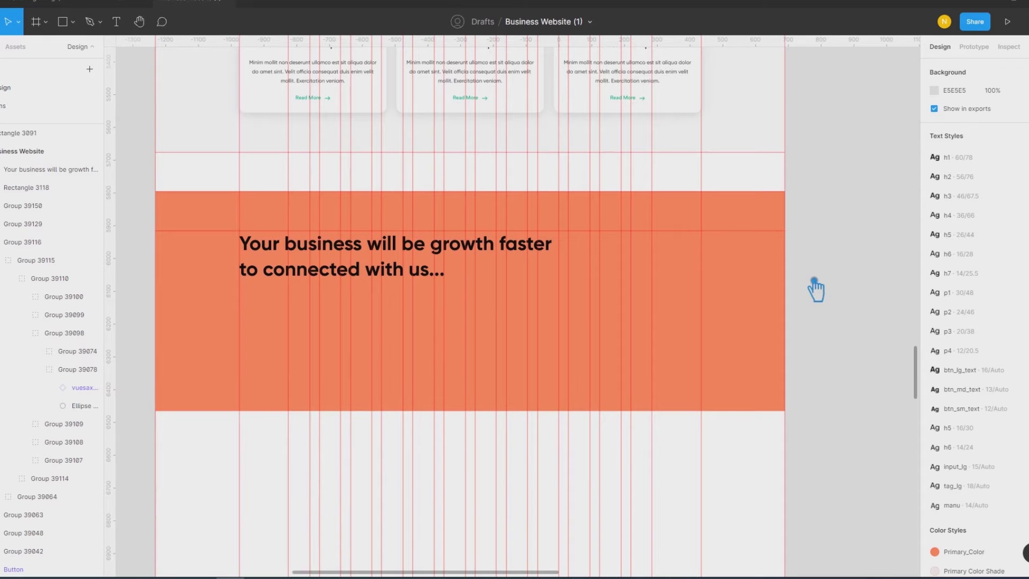
Step: Add a Button component from Assets, set it to btn_lg_light, and place it below the headline
left_click(19, 48)
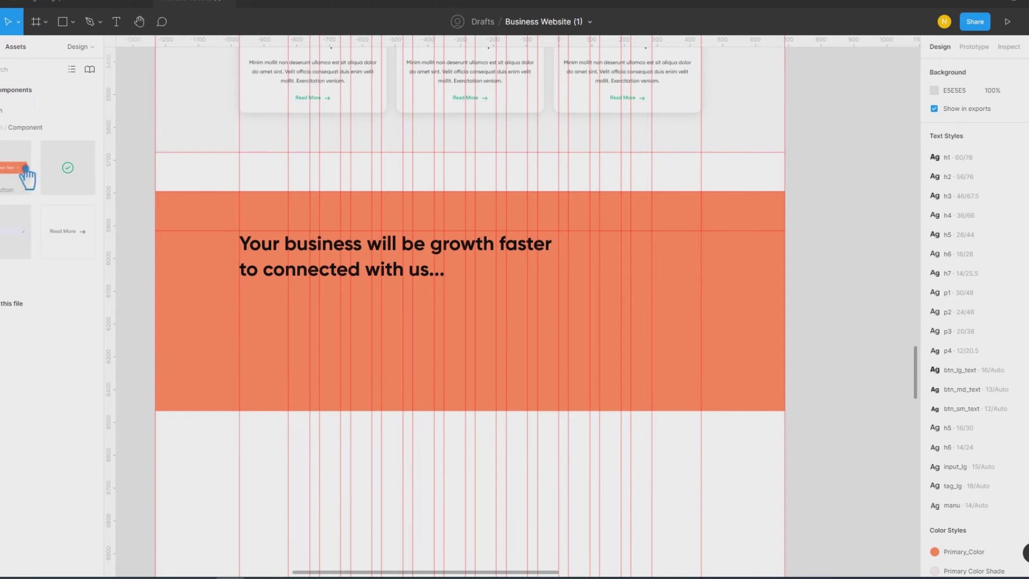
left_click_drag(285, 333, 671, 453)
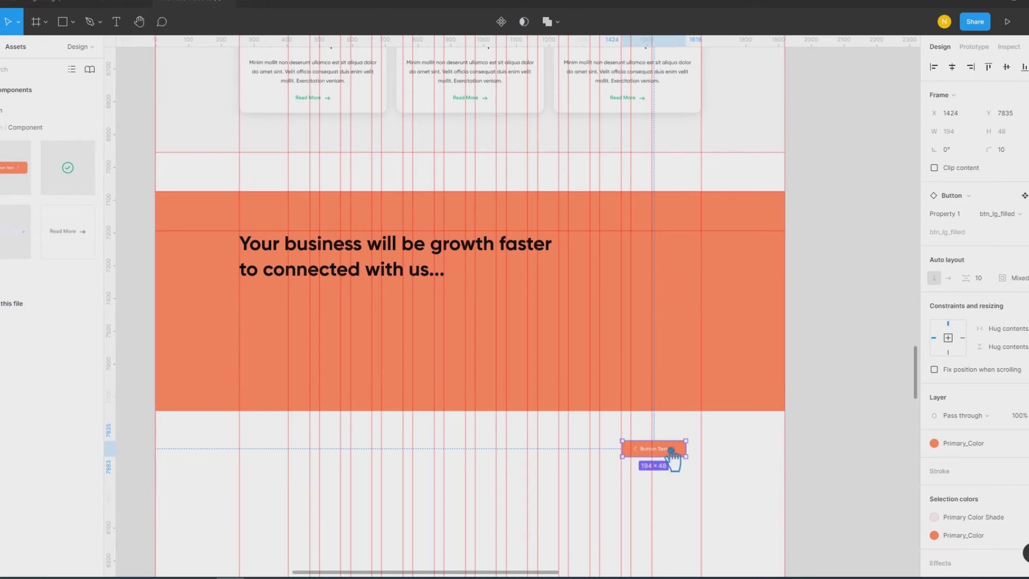
left_click(1022, 214)
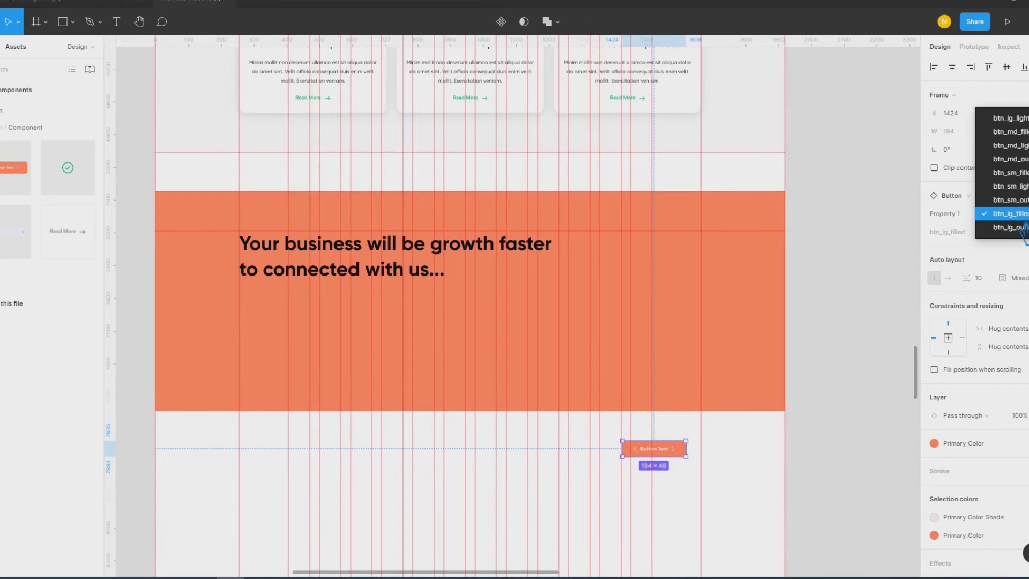
left_click(1010, 118)
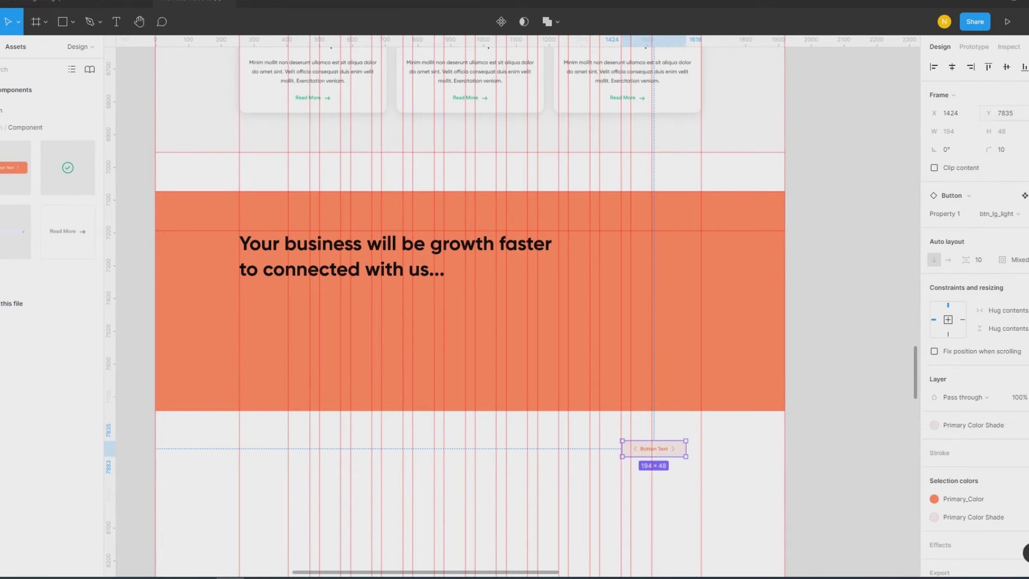
mouse_move(678, 452)
left_mouse_down()
mouse_move(341, 351)
mouse_move(277, 308)
left_mouse_up()
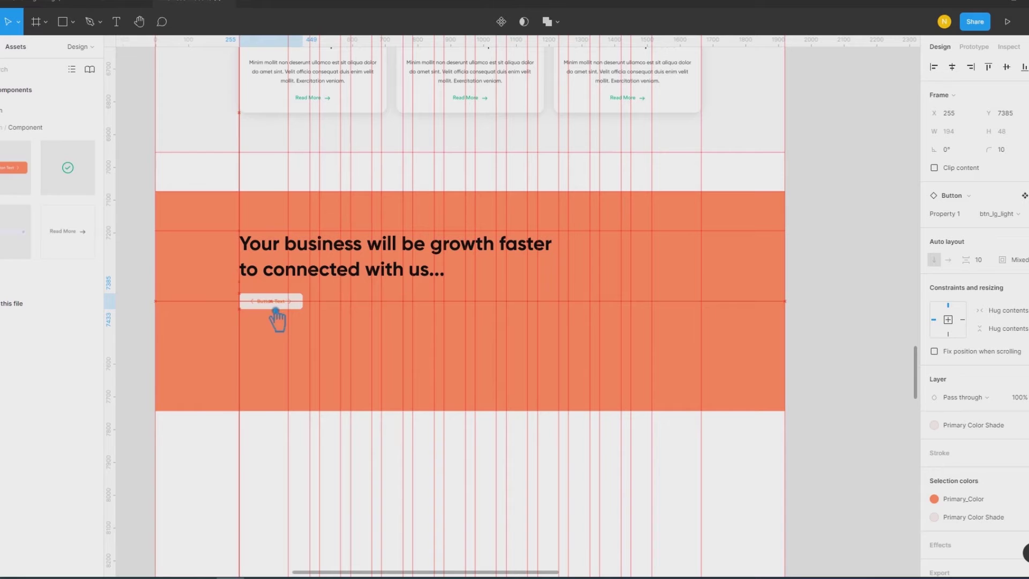
left_click(850, 315)
Step: Find and select the Sun Flower logo group in the Color & Fontstyle frame
scroll(856, 328, "up", 3)
scroll(858, 322, "down", 5)
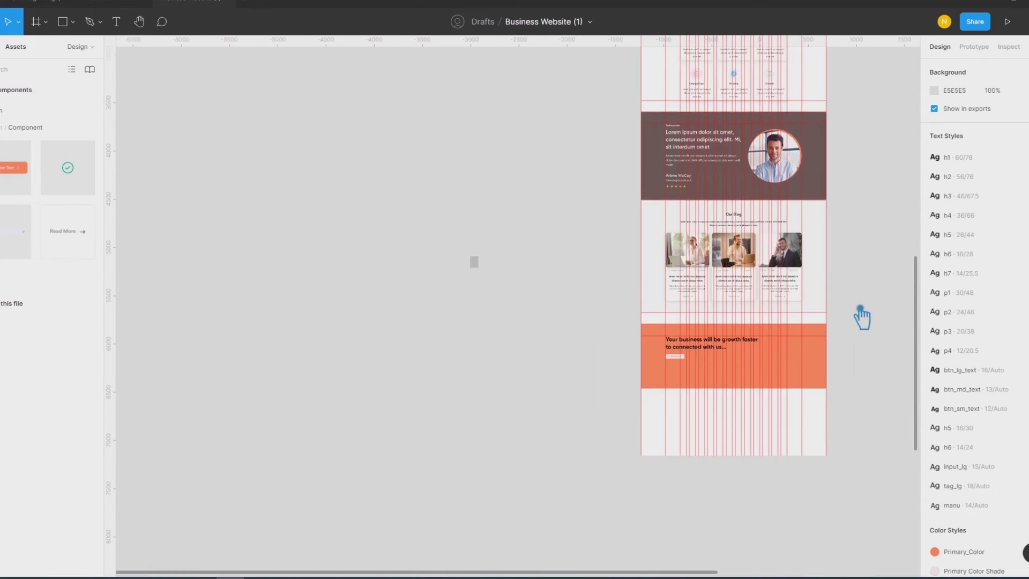
scroll(777, 397, "down", 3)
scroll(750, 348, "down", 3)
scroll(794, 257, "down", 2)
left_click_drag(804, 233, 603, 262)
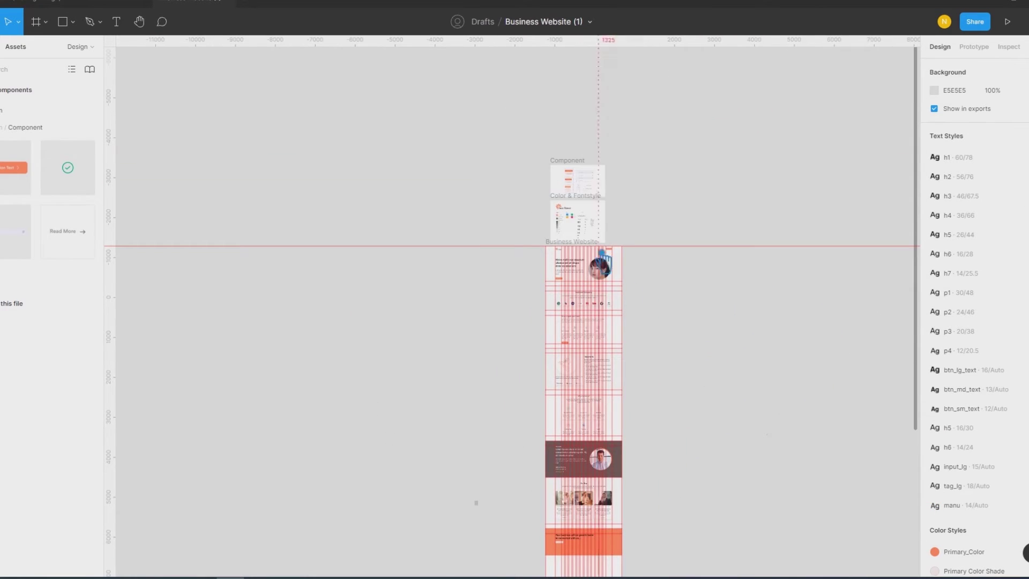
left_click(574, 218)
left_click(804, 218)
left_click_drag(577, 215, 531, 435)
key("ctrl+z")
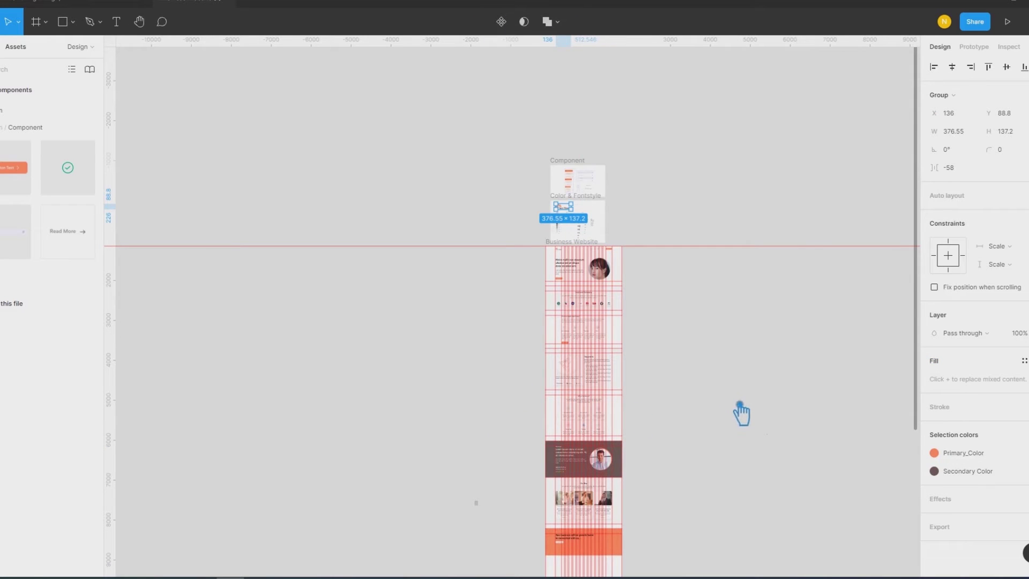
scroll(732, 435, "down", 2)
scroll(732, 435, "down", 2)
scroll(589, 434, "up", 3)
scroll(751, 432, "up", 2)
key("Escape")
Step: Paste the Sun Flower logo beside the page, detach its colour styles, and make the flower FFFFFF white
left_click(742, 397)
key("ctrl+v")
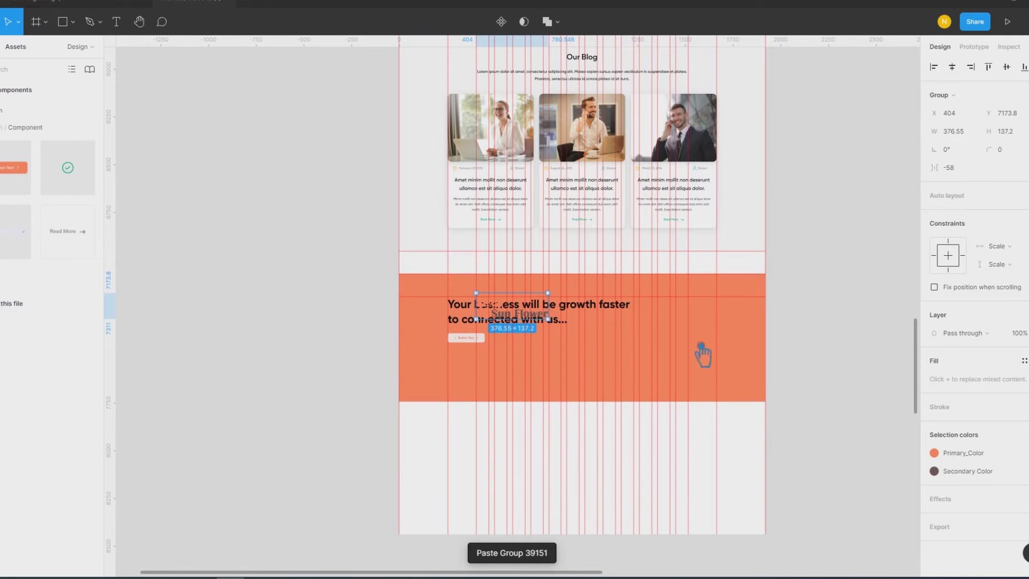
left_click_drag(512, 309, 336, 404)
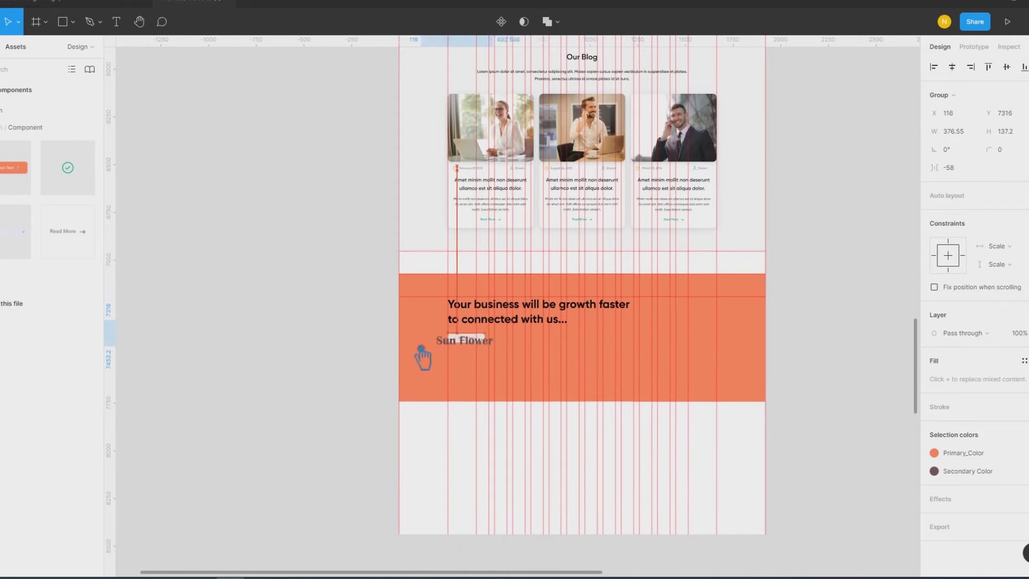
left_click(979, 362)
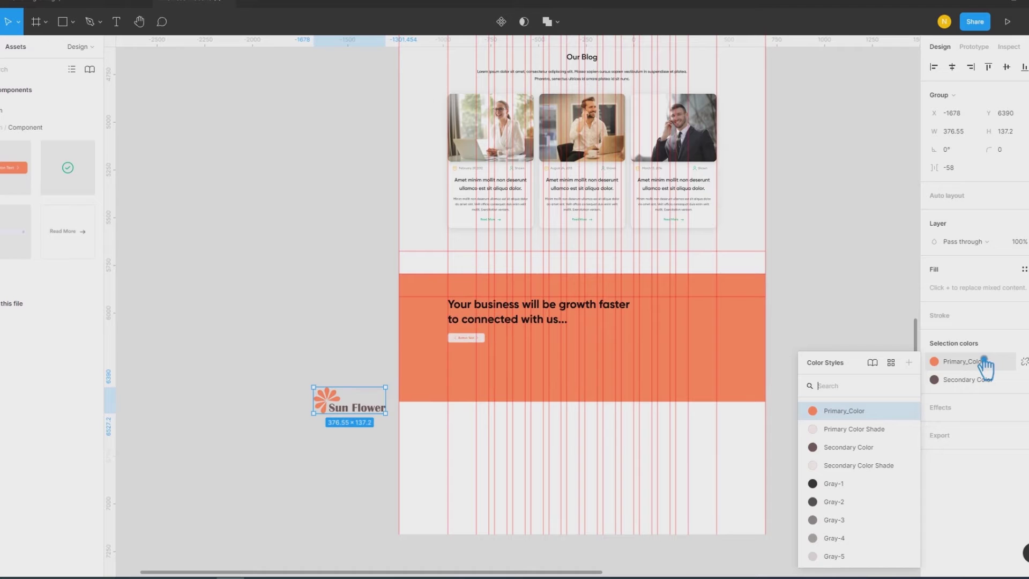
left_click(976, 365)
left_click(1025, 362)
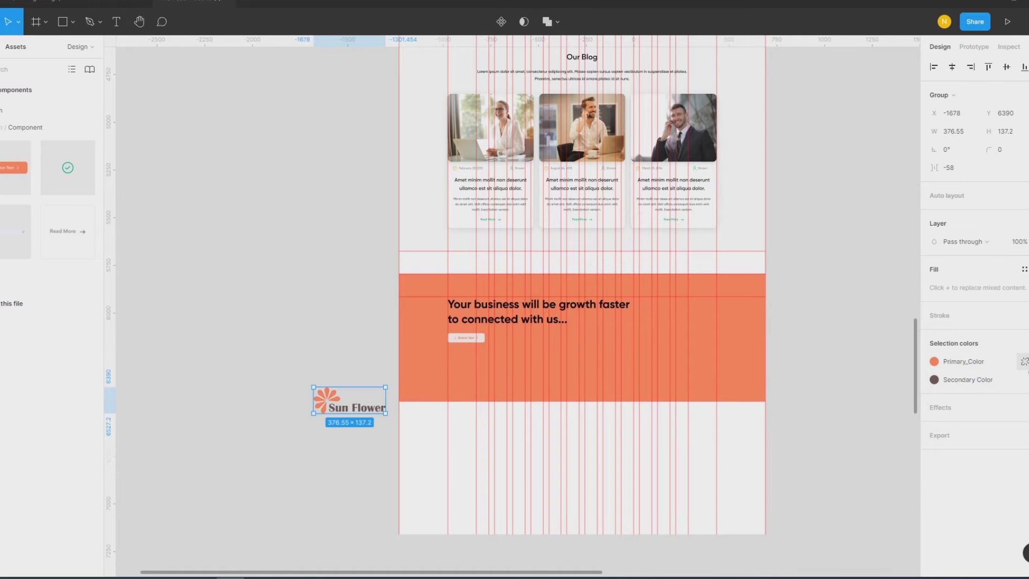
left_click(1025, 362)
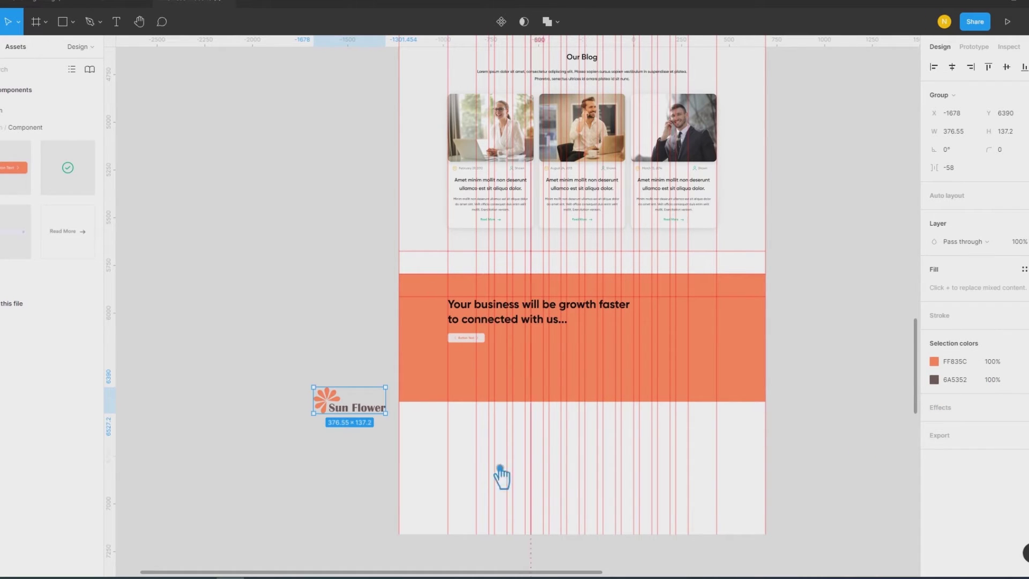
left_click(935, 361)
left_click(784, 294)
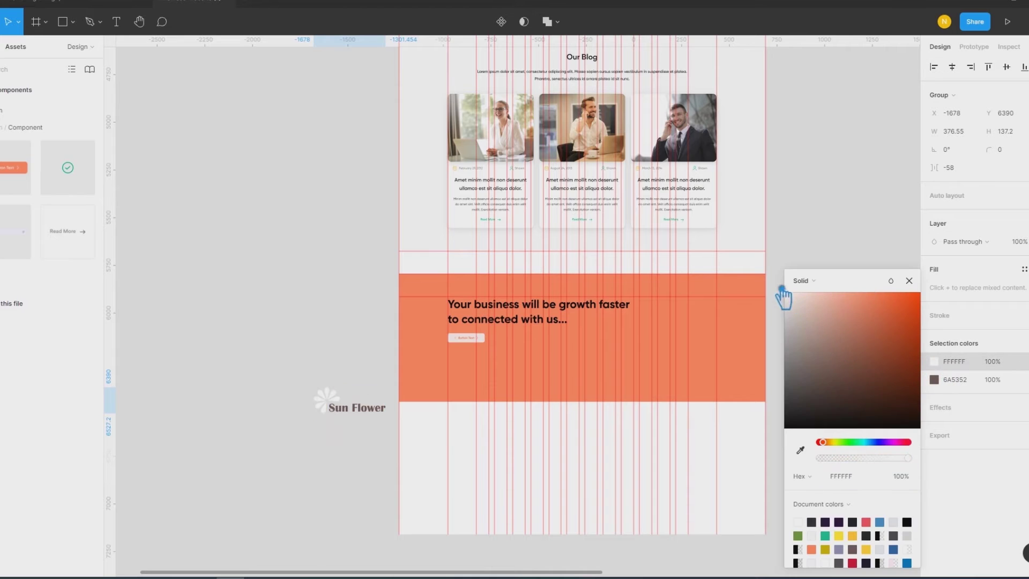
left_click(908, 278)
Step: Ungroup the pasted logo and delete its Sun Flower wordmark text
left_click(321, 482)
left_click(364, 410)
right_click(346, 408)
left_click(375, 391)
left_click(378, 412)
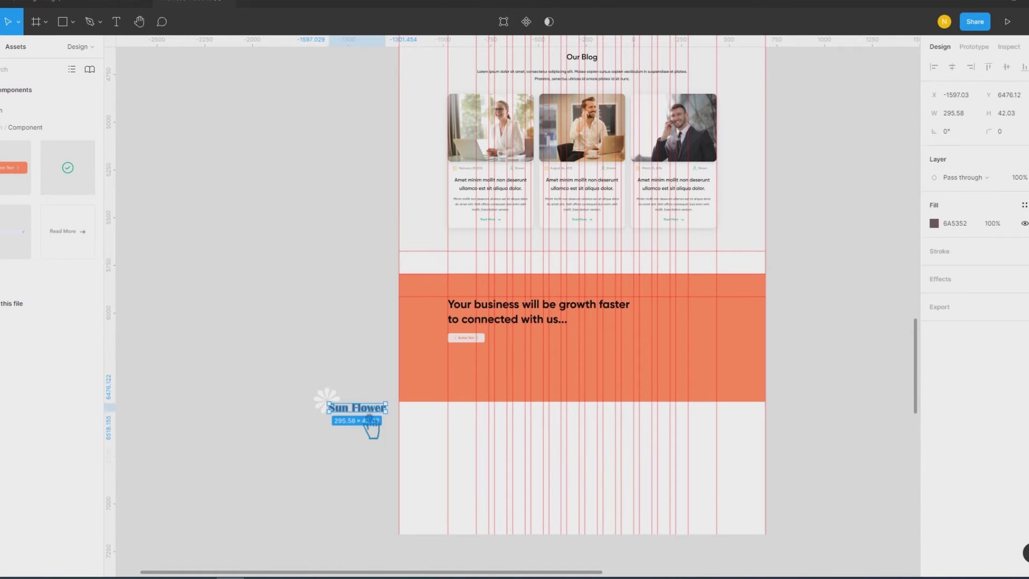
key("Delete")
Step: Place the white flower at the banner's right and resize it to about 267 × 263.5
mouse_move(331, 406)
left_mouse_down()
mouse_move(605, 356)
mouse_move(667, 312)
mouse_move(716, 347)
left_mouse_up()
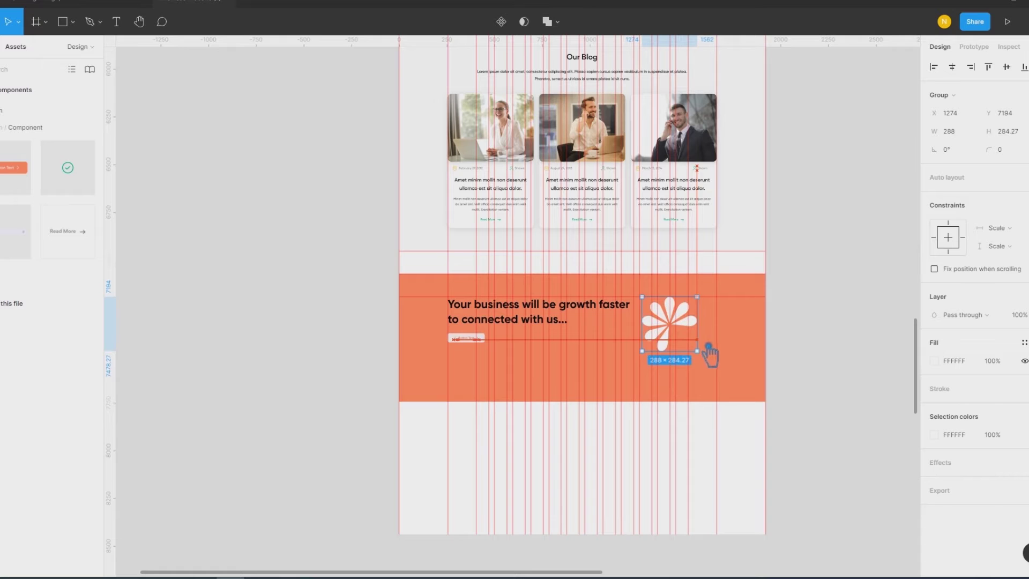
left_click_drag(714, 350, 704, 341)
scroll(590, 388, "up", 5)
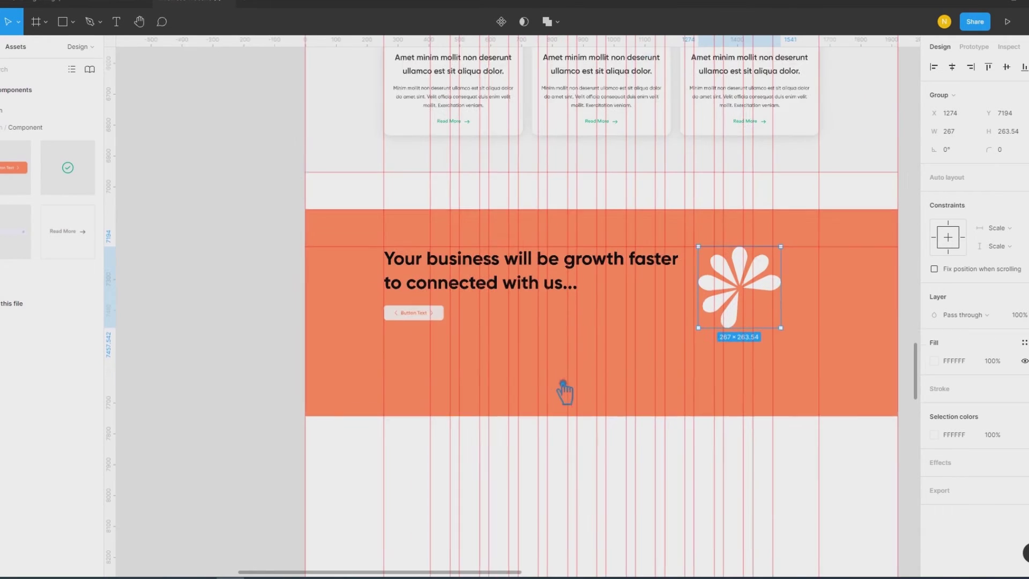
left_click(414, 317)
Step: Hide the button's arrow-left icon layer in the Layers panel
scroll(414, 317, "up", 3)
double_click(415, 317)
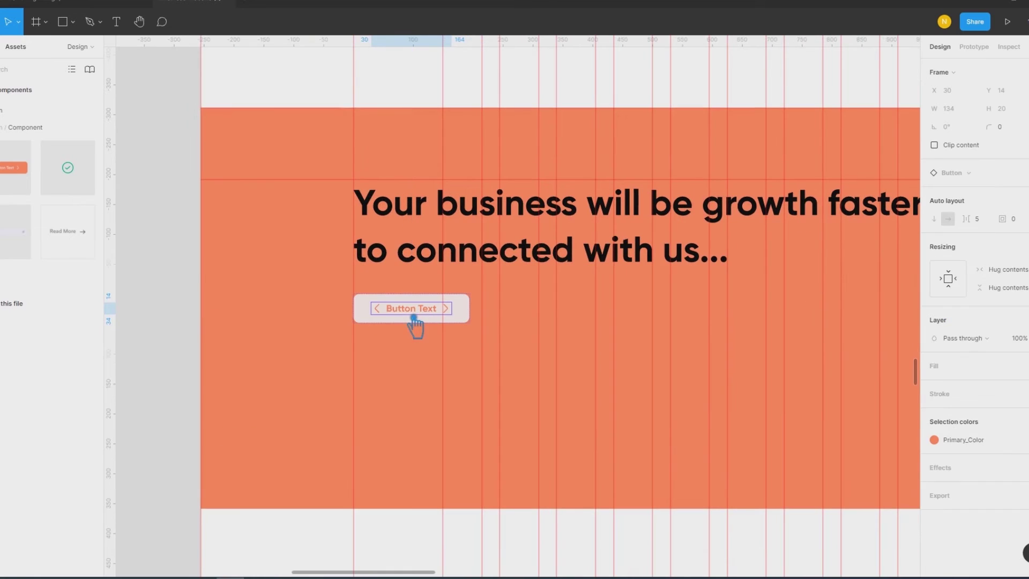
left_click(387, 316)
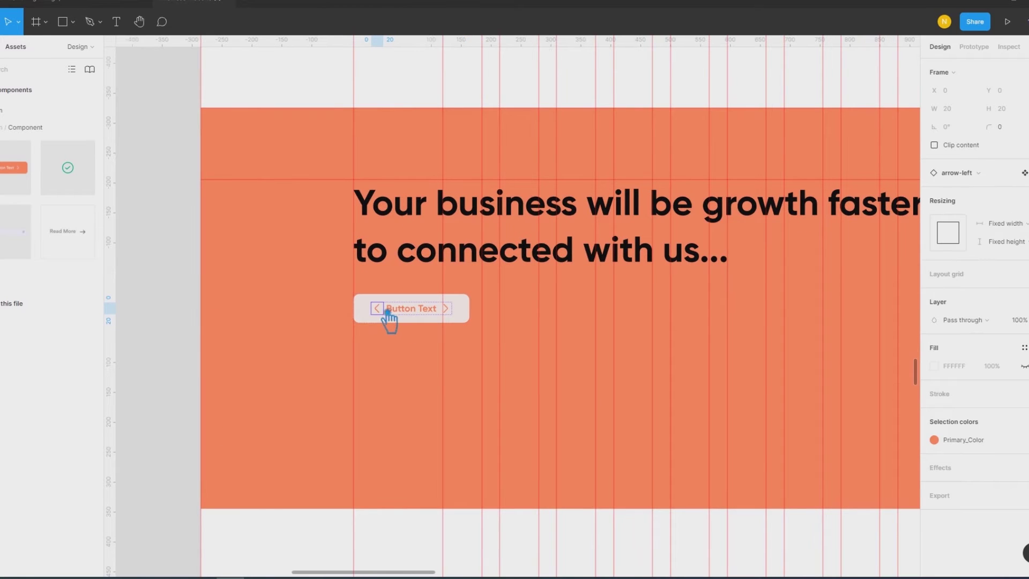
left_click(7, 48)
left_click(104, 361)
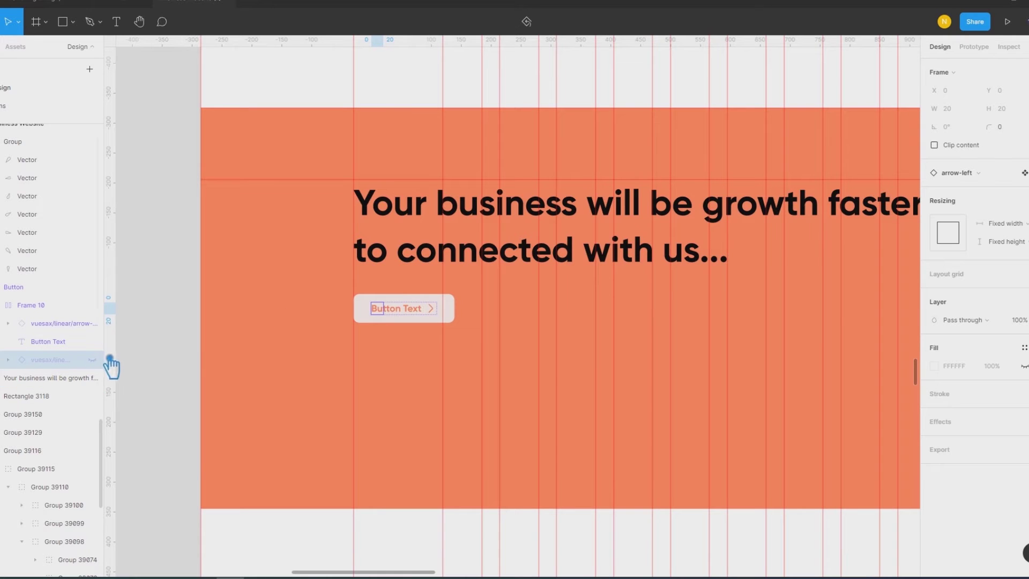
left_click(151, 338)
Step: Change the button label from 'Button Text' to 'Get Started'
left_click(409, 316)
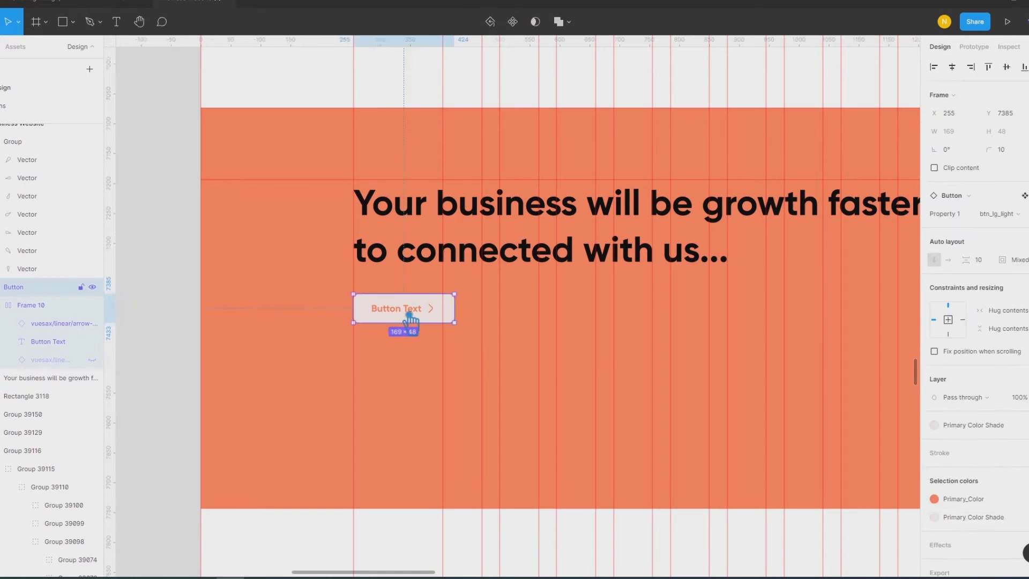
left_click(414, 320)
double_click(414, 320)
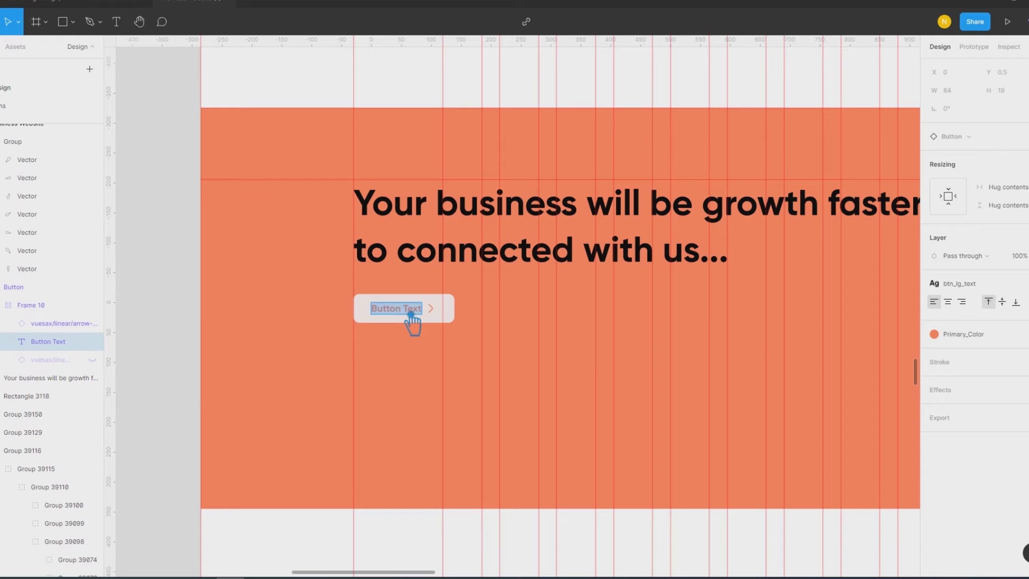
type("Get Started")
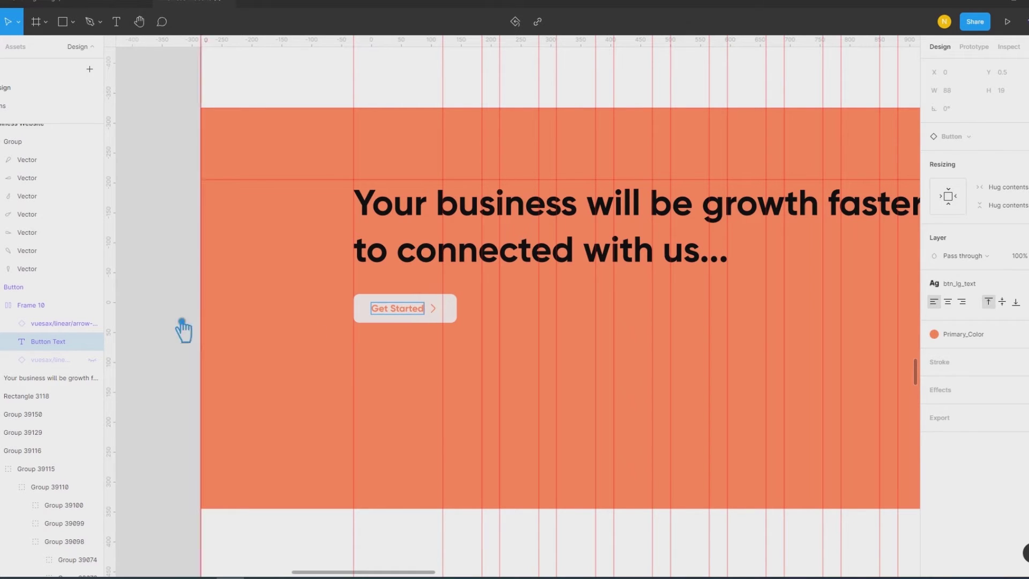
left_click(170, 327)
Step: Make the banner headline text white (FFFFFF)
scroll(198, 319, "down", 3)
scroll(209, 315, "down", 2)
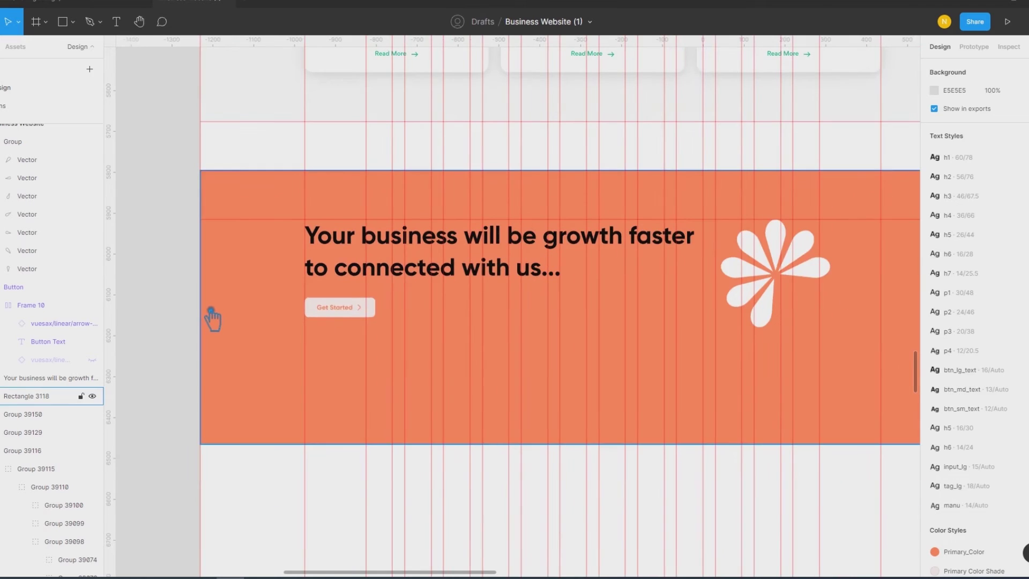
left_click(397, 279)
left_click(1024, 346)
left_click(935, 365)
left_click_drag(805, 322, 776, 289)
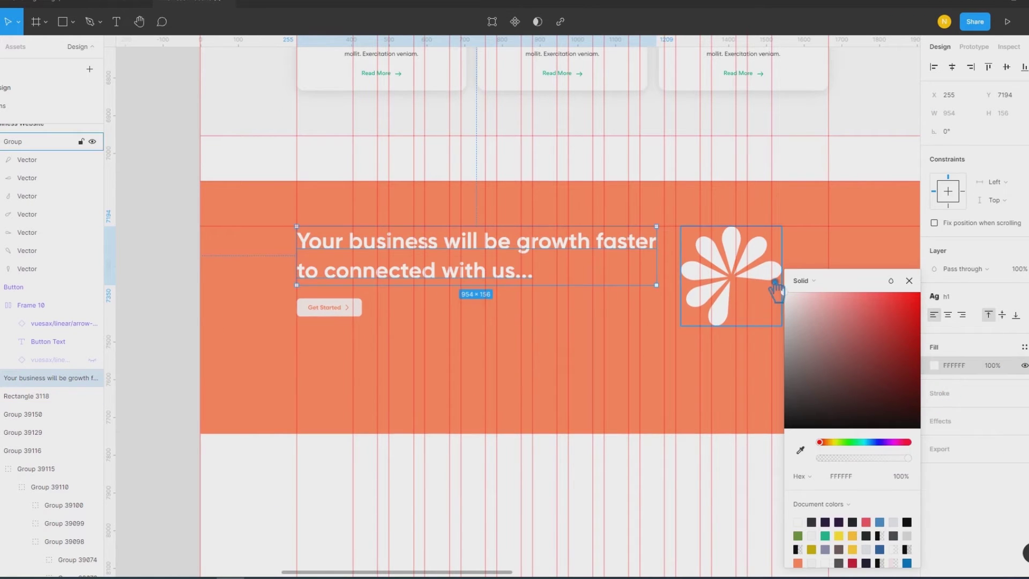
key("Escape")
left_click(184, 271)
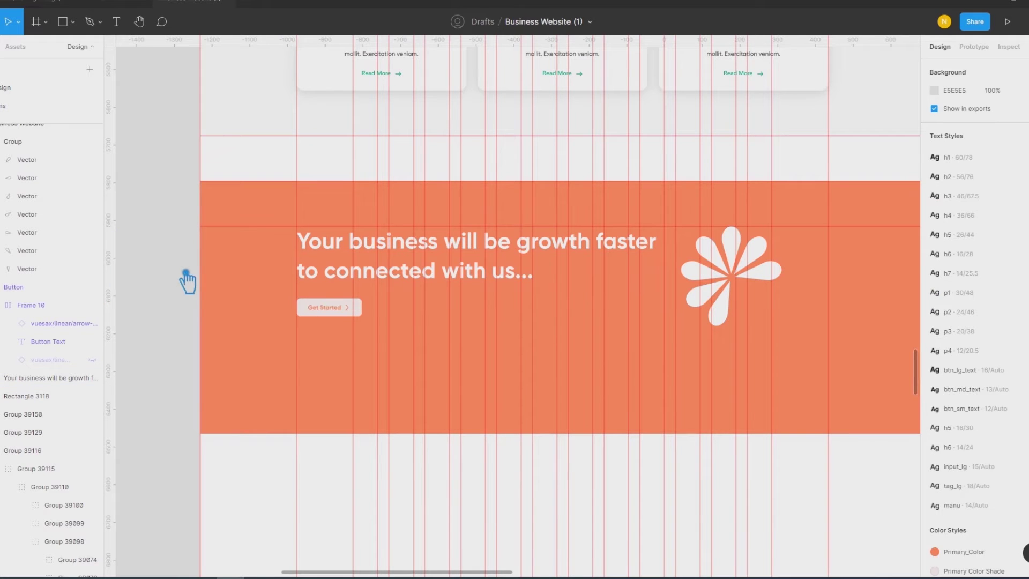
Step: Space the headline and Get Started button 60 apart and group them together
left_click(346, 309)
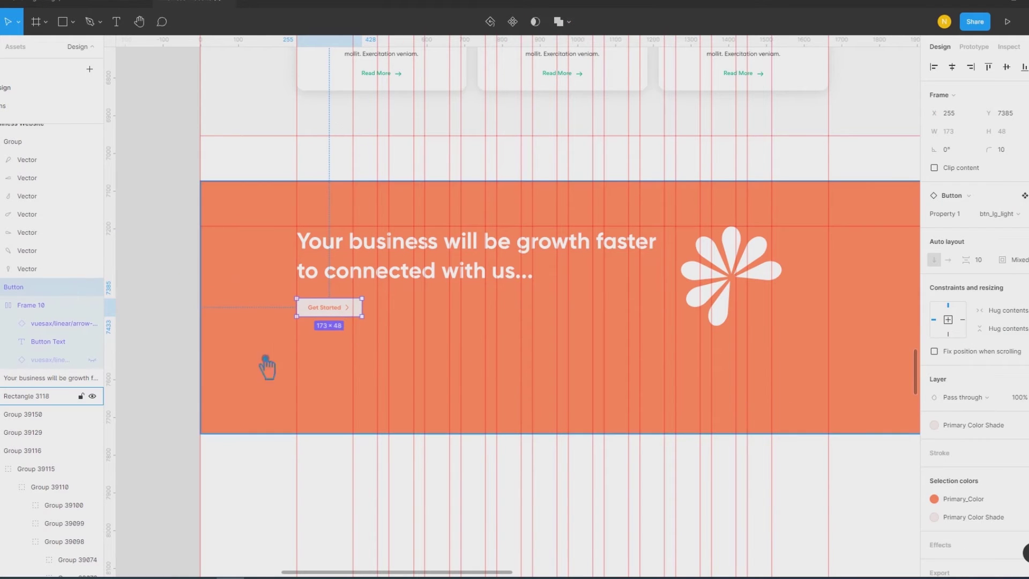
left_click(183, 343)
left_click_drag(795, 437, 706, 391)
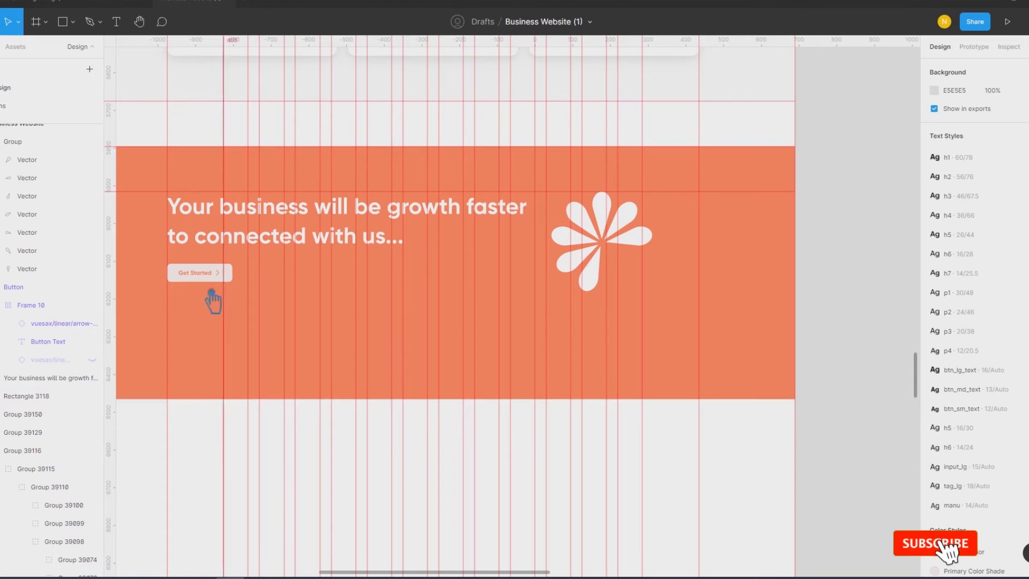
left_click(206, 278)
left_click(208, 247, "shift")
left_click(978, 181)
type("60")
key("Return")
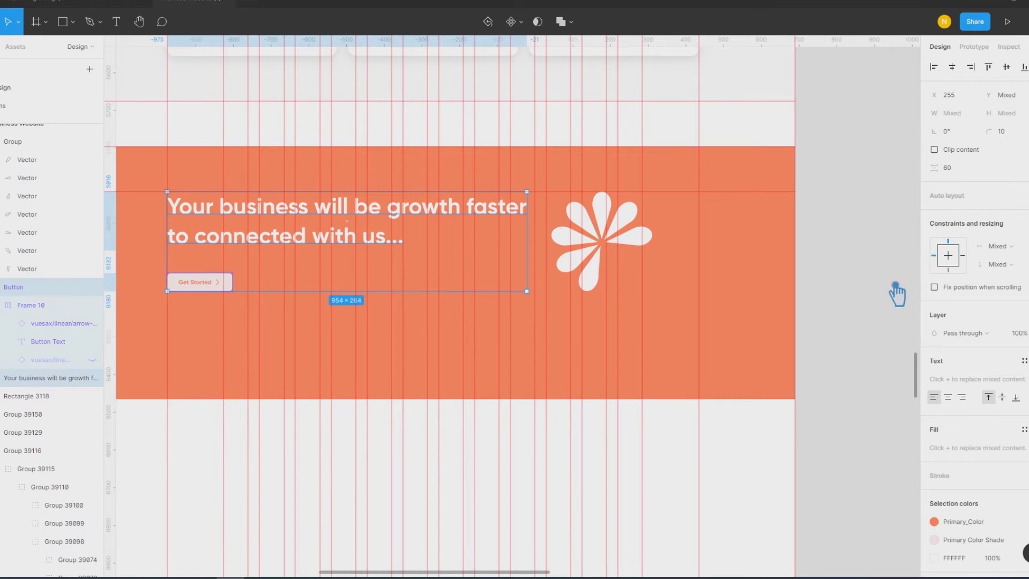
key("ctrl+g")
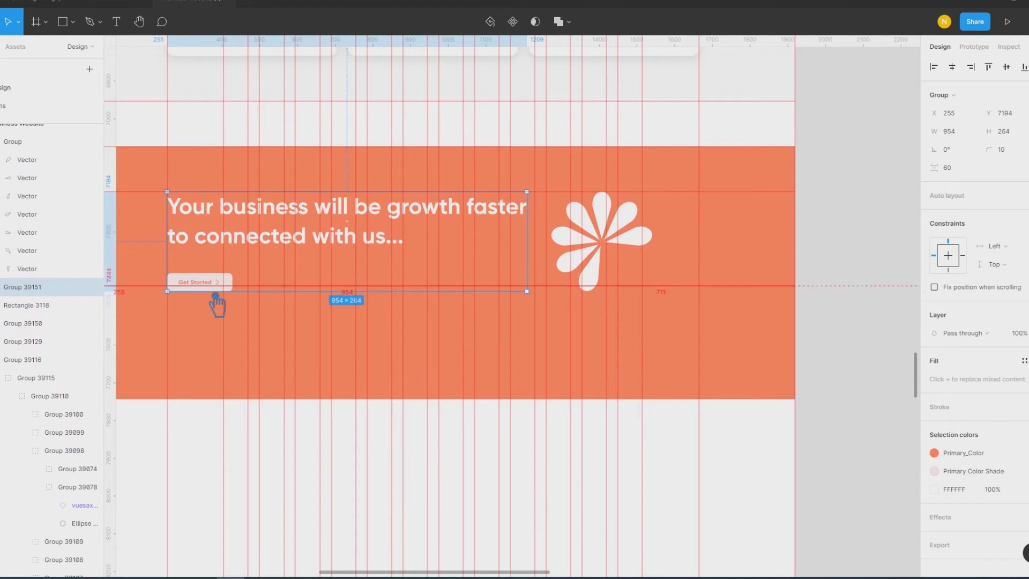
left_click(896, 241)
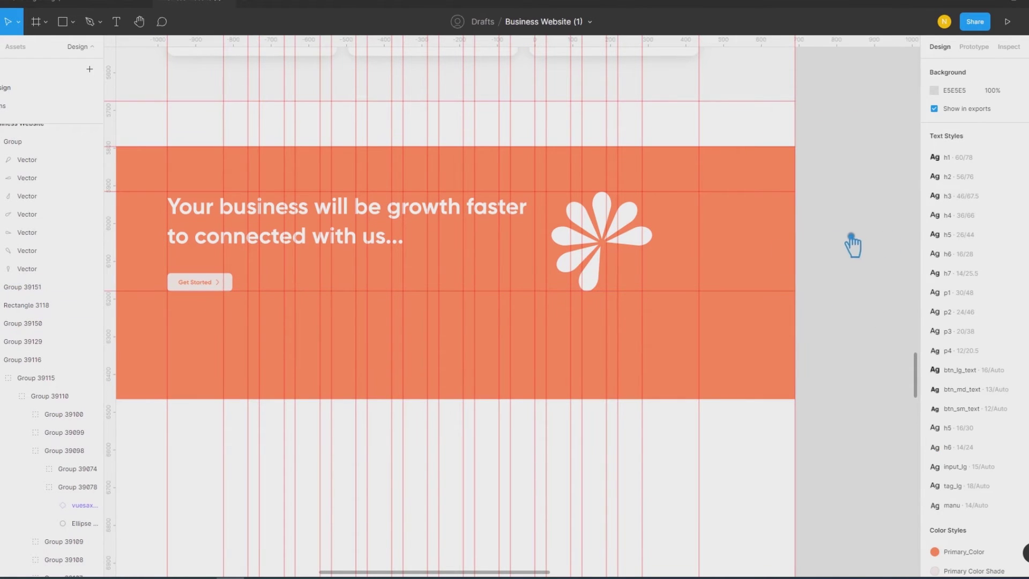
left_click(602, 247)
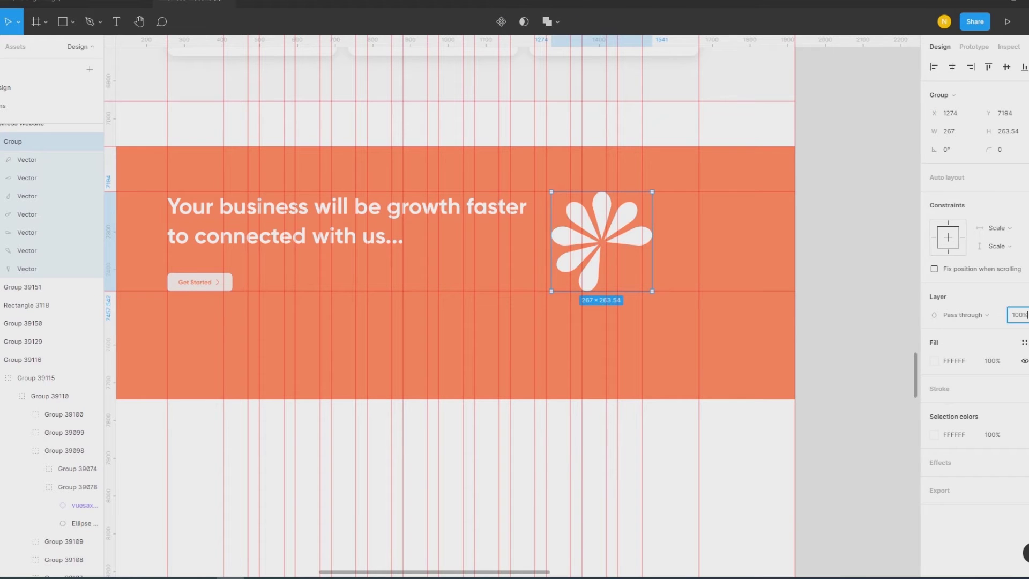
Step: Set the flower watermark's opacity to 10%
type("10")
key("Return")
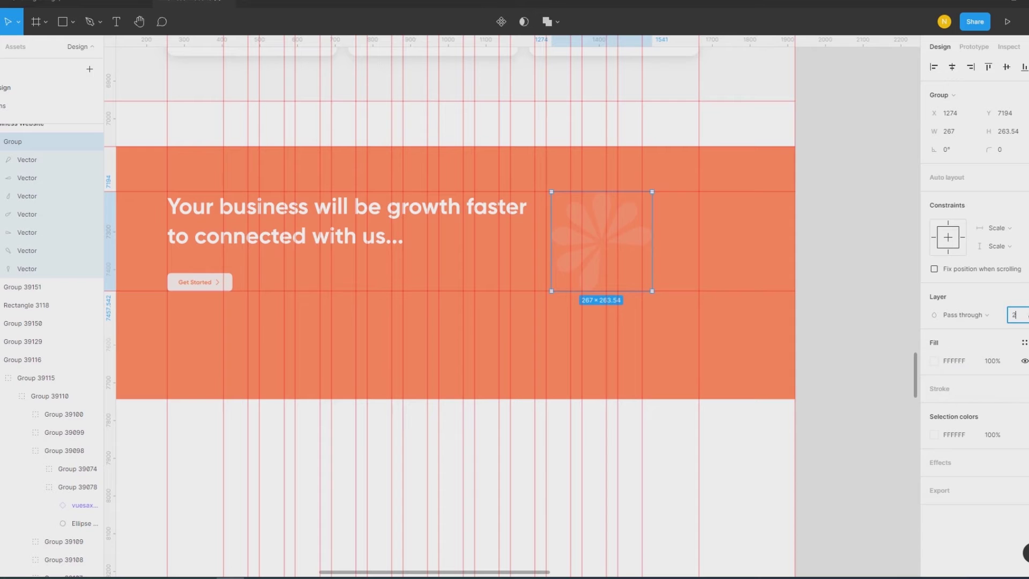
left_click(903, 279)
Step: Shorten the orange banner rectangle from 670 to 504 px tall
left_click(784, 345)
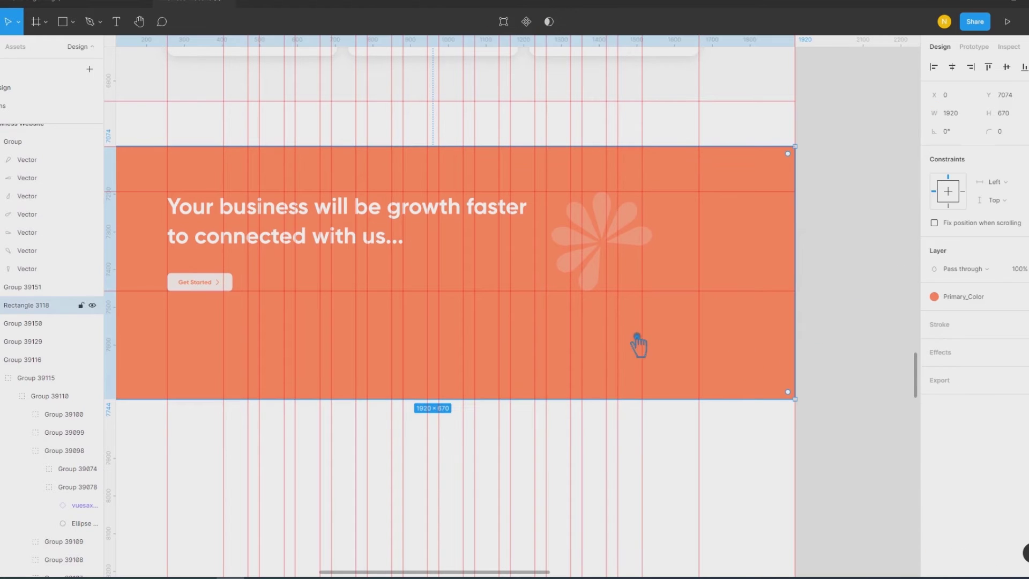
left_click_drag(602, 413, 843, 404)
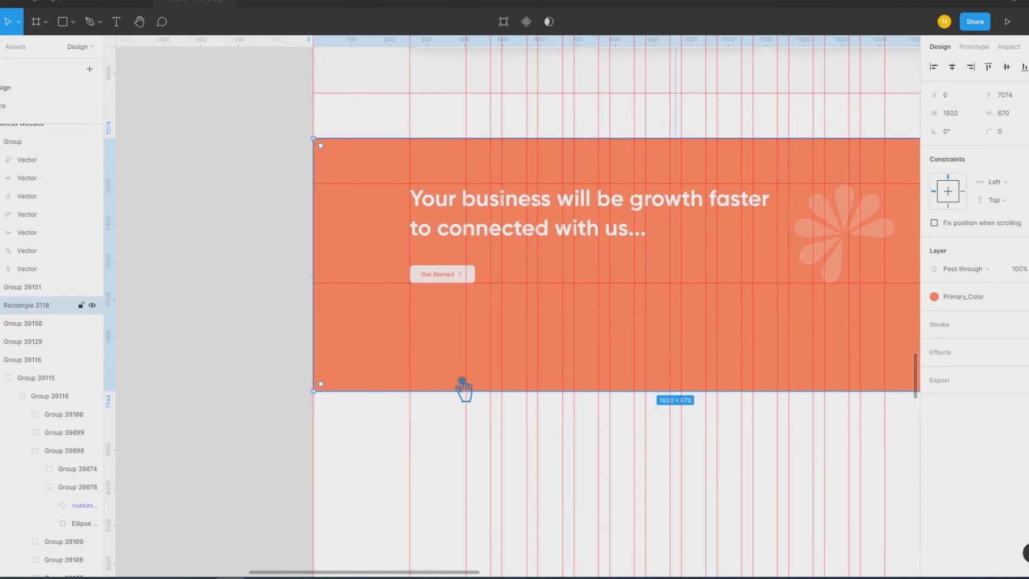
left_click_drag(457, 396, 471, 328)
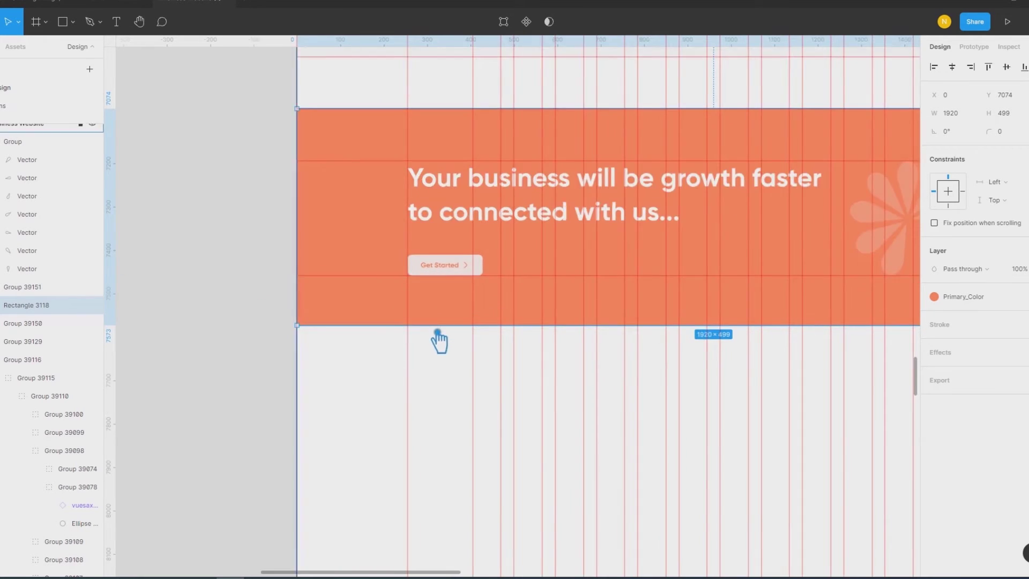
scroll(436, 345, "up", 5)
scroll(443, 339, "up", 3)
left_click_drag(435, 344, 430, 369)
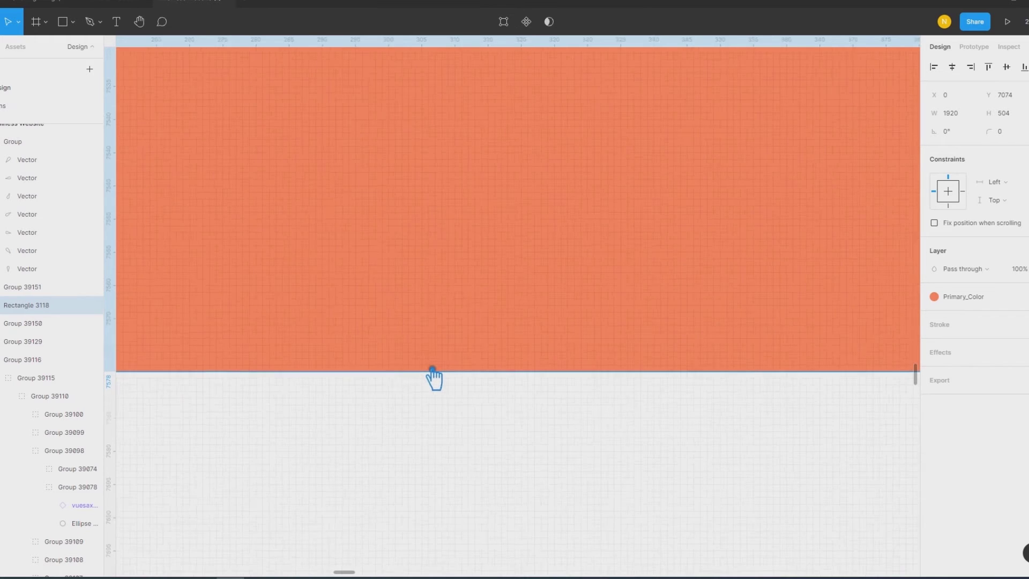
scroll(431, 373, "down", 3)
scroll(434, 369, "down", 3)
scroll(440, 348, "down", 2)
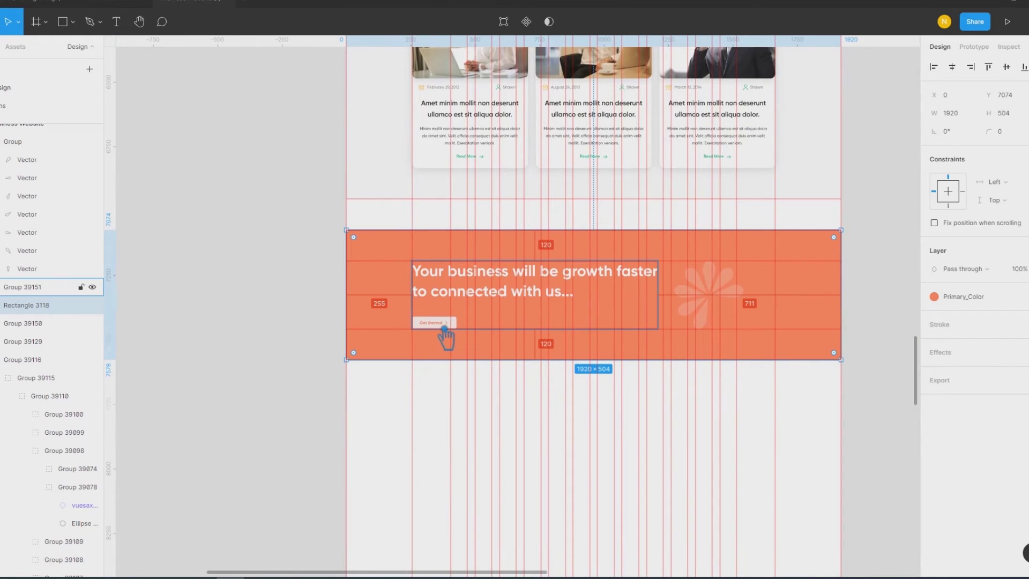
Step: Shift the flower watermark further right and fade it to 10% opacity
left_click_drag(868, 313, 510, 292)
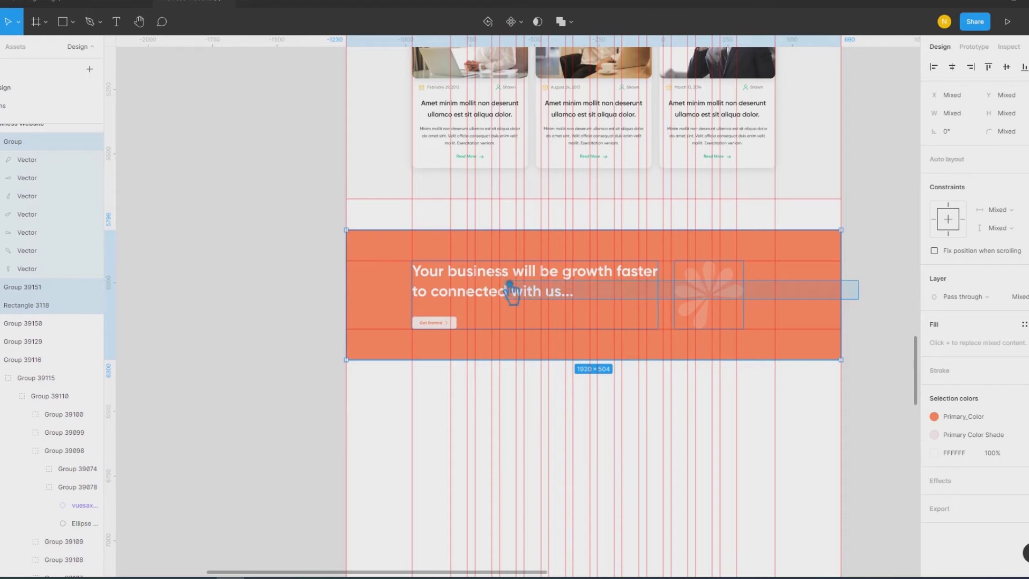
key("Escape")
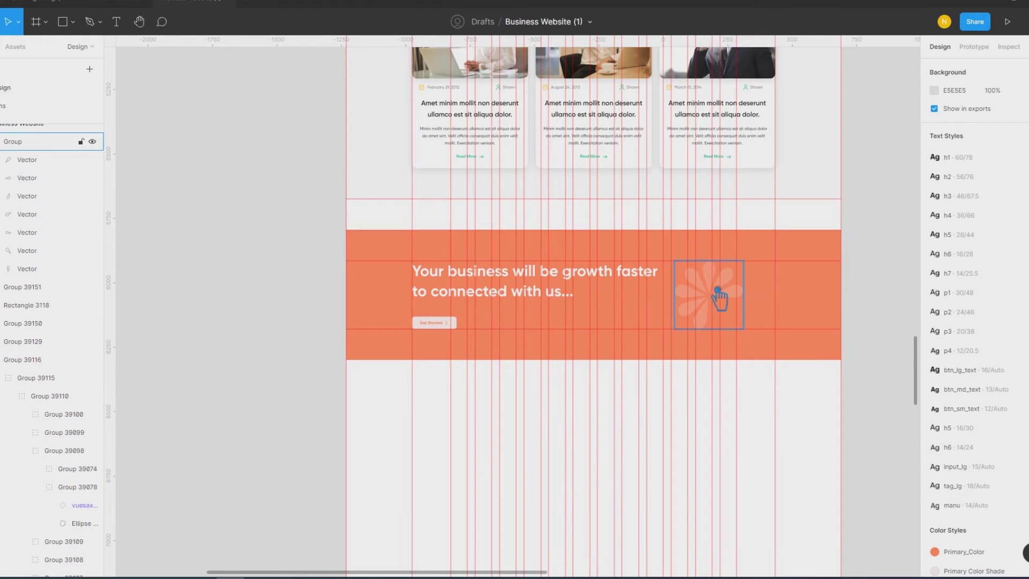
left_click(726, 292)
left_click_drag(733, 292, 765, 292)
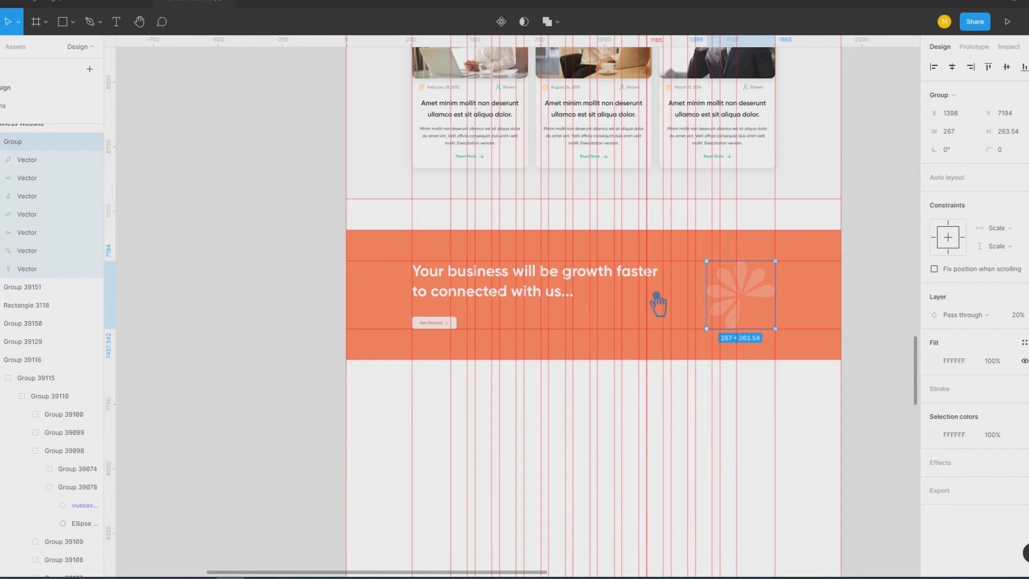
key("Return")
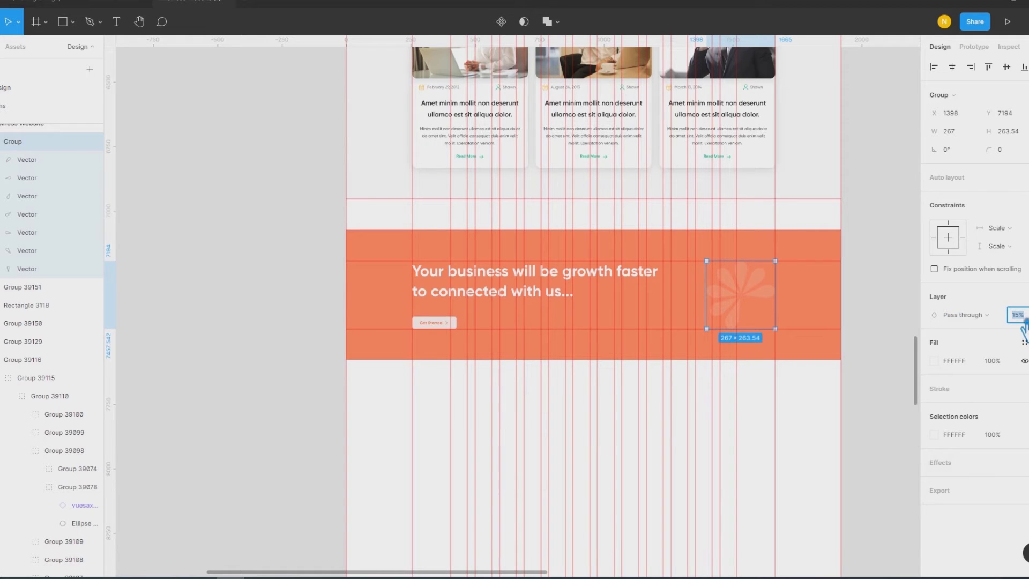
type("10")
key("Return")
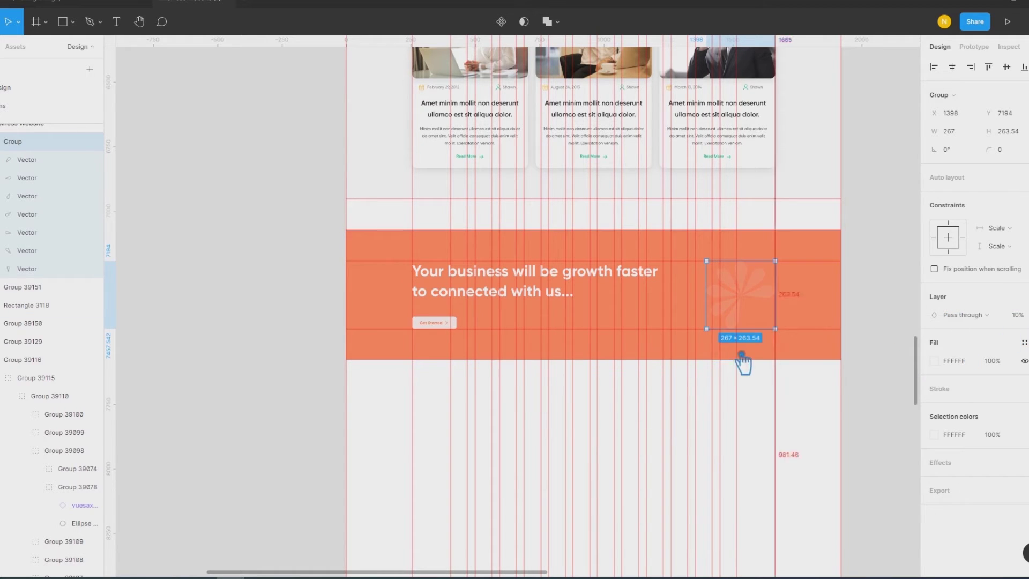
Step: Enlarge the flower watermark to about 402 × 396 to fill the banner's right side
left_click_drag(707, 329, 711, 349)
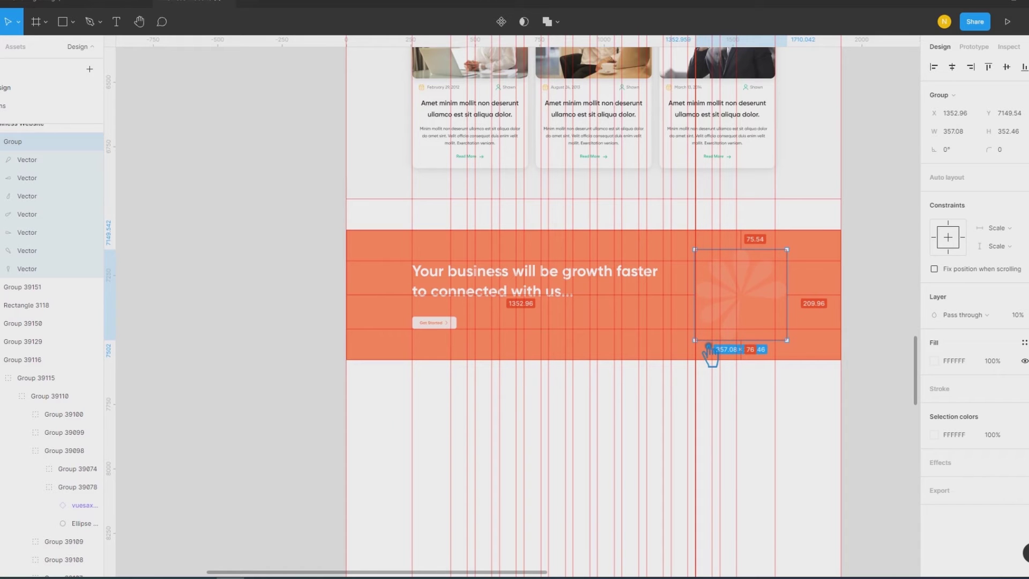
left_click_drag(709, 354, 705, 360)
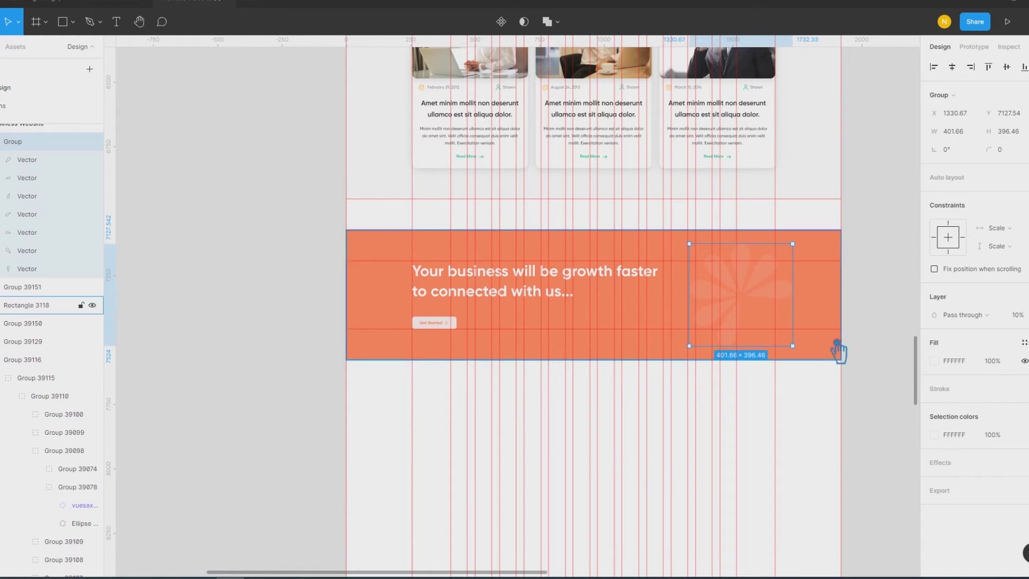
left_click(873, 307)
left_click(728, 315)
left_click_drag(874, 300, 354, 252)
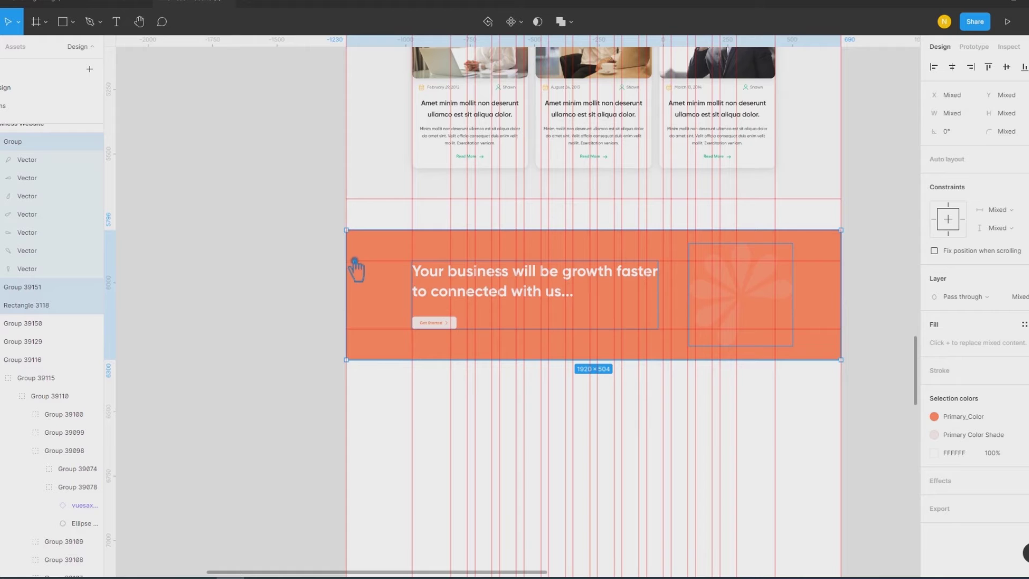
key("Escape")
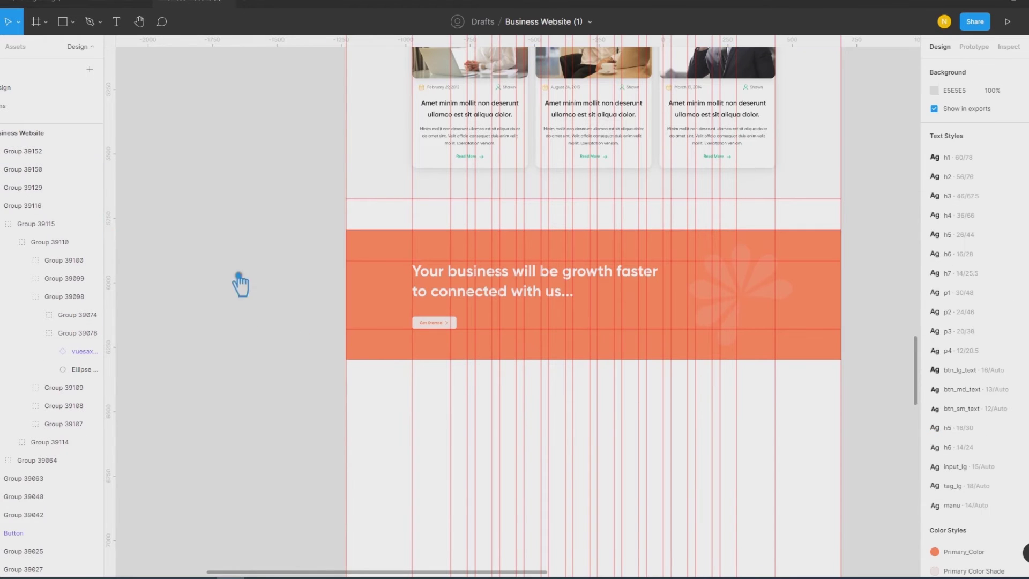
scroll(238, 73, "down", 3)
Step: Move the Sun Flower logo down into the footer area below the banner
left_click_drag(204, 225, 459, 368)
scroll(459, 367, "up", 5)
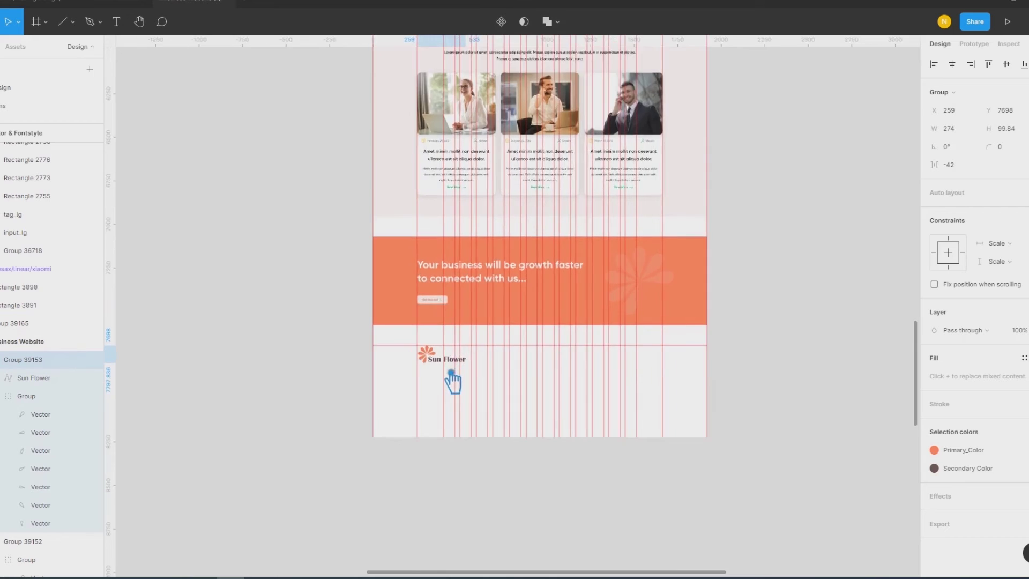
scroll(276, 402, "down", 2)
scroll(277, 402, "right", 3)
key("Escape")
left_click(289, 257)
left_click_drag(290, 256, 287, 256)
left_click(293, 466)
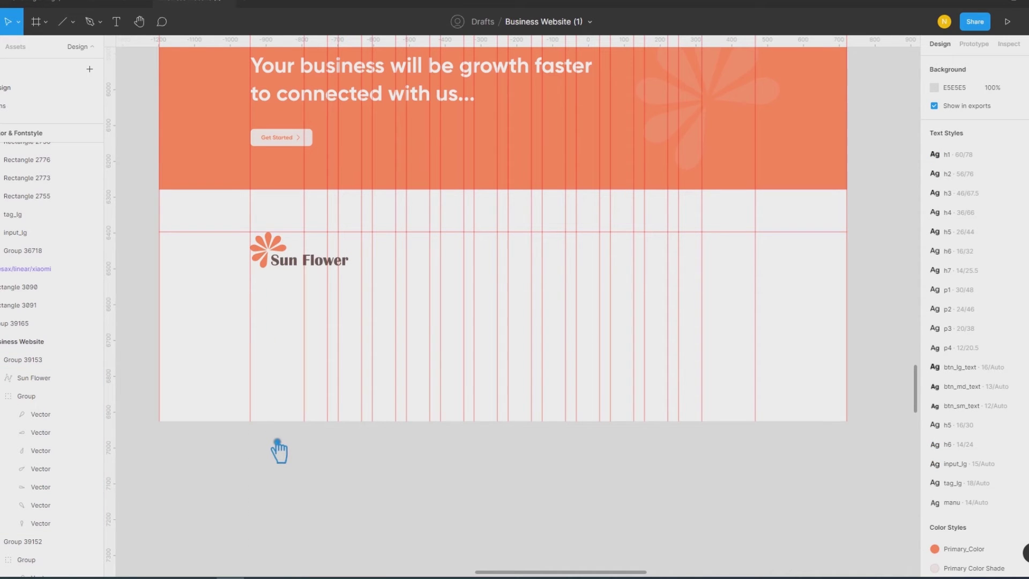
Step: Draw a text box below the logo and give it the h7 text style
left_click(116, 21)
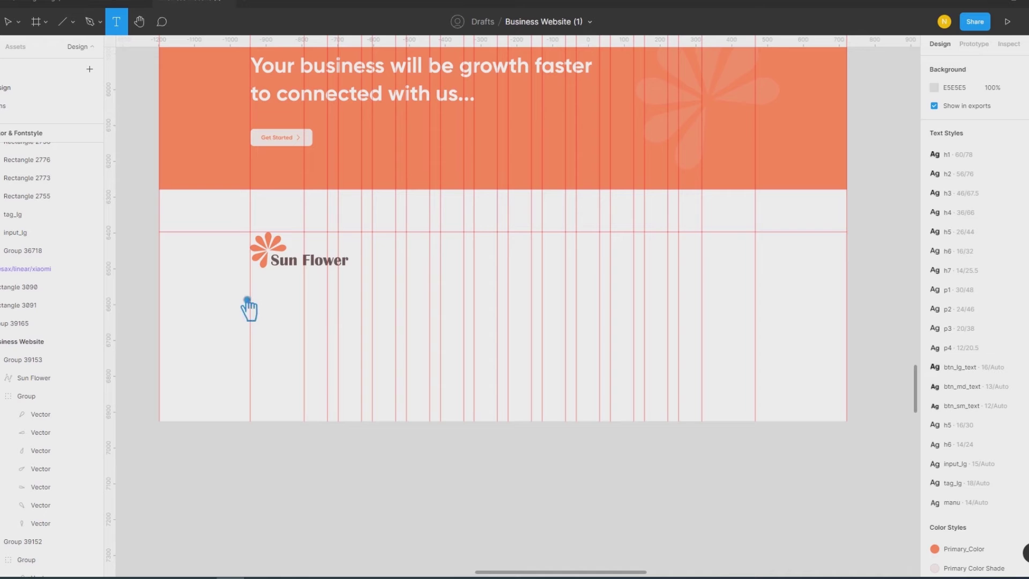
mouse_move(251, 283)
left_mouse_down()
mouse_move(404, 346)
mouse_move(403, 364)
left_mouse_up()
left_click(975, 294)
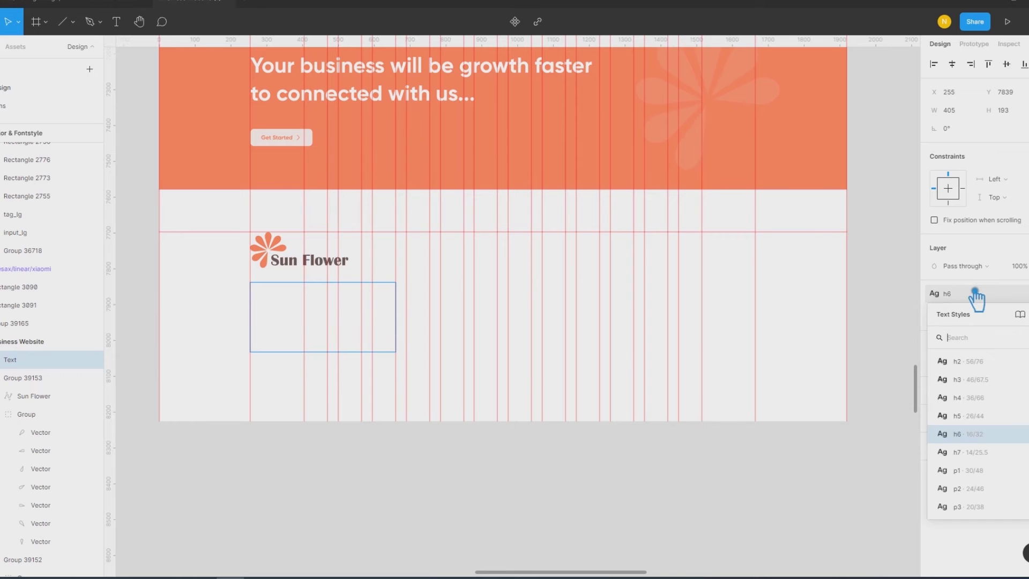
left_click(298, 304)
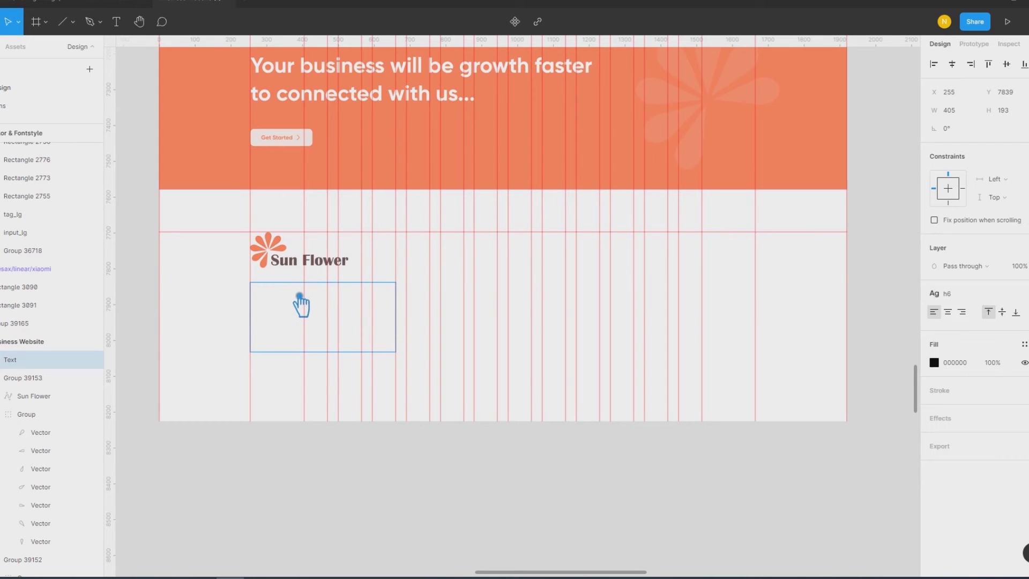
left_click(958, 295)
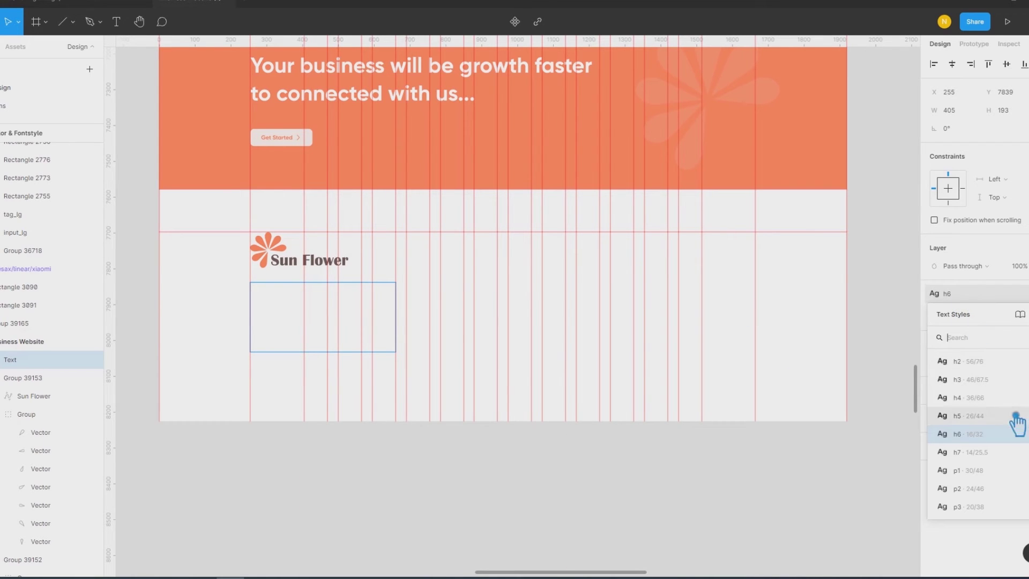
left_click(996, 452)
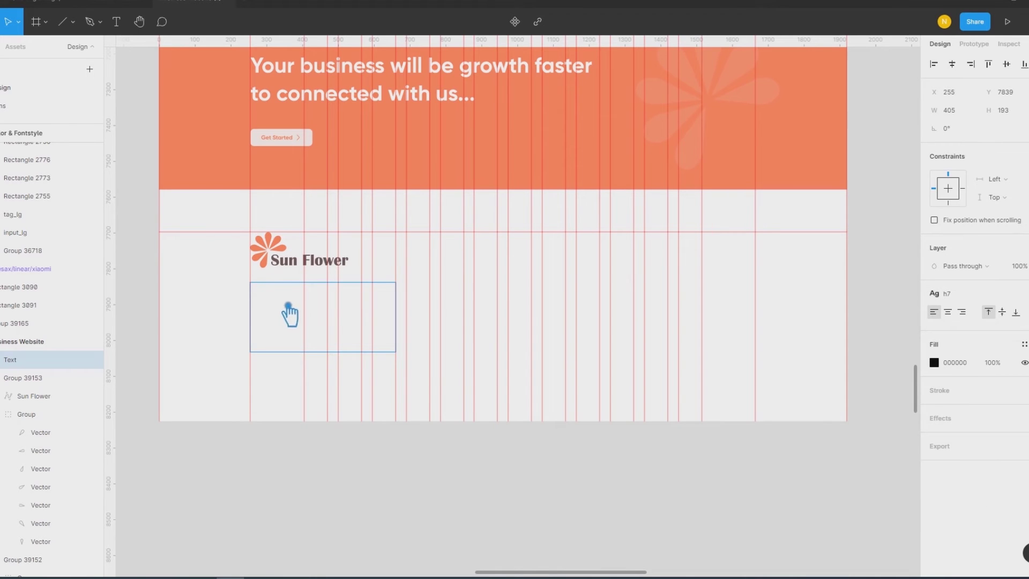
Step: Fill the text box with Lorem Ipsum (short) placeholder text from Content Reel
right_click(261, 294)
left_click(458, 187)
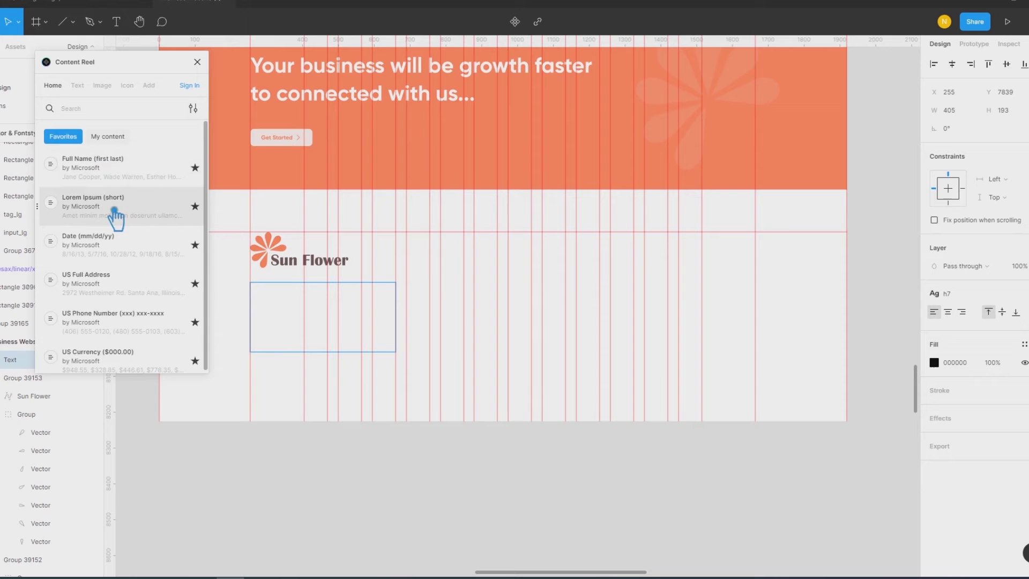
left_click(108, 207)
left_click(192, 359)
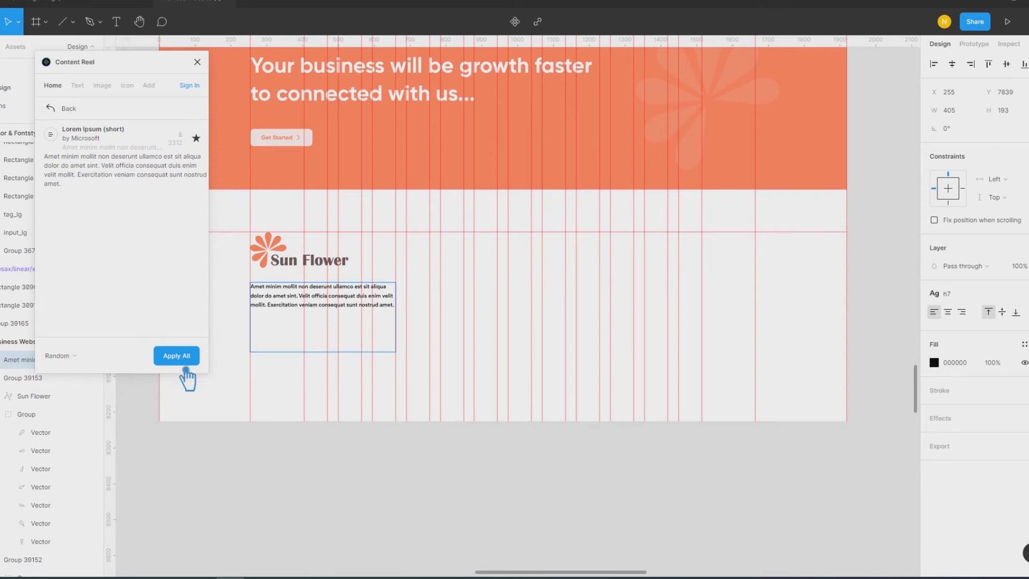
left_click(198, 62)
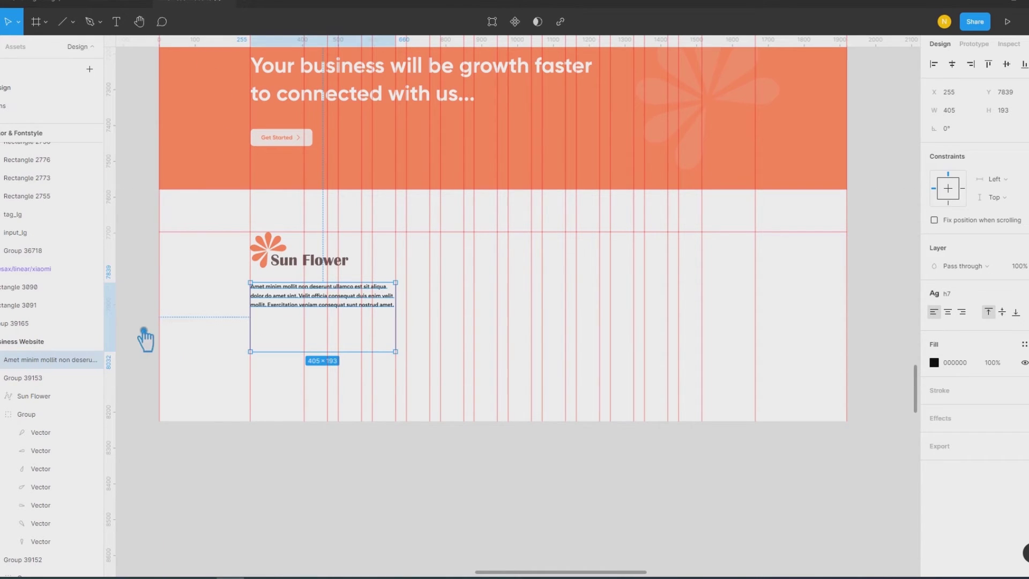
Step: Restyle the paragraph to h6 and shrink its box to four lines
left_click(950, 295)
left_click(992, 417)
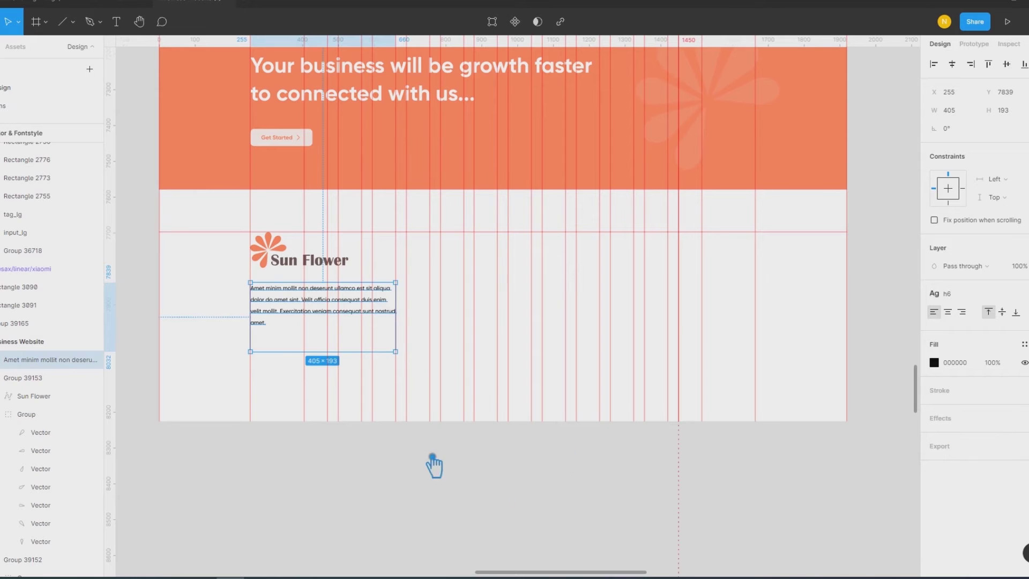
left_click_drag(276, 351, 276, 330)
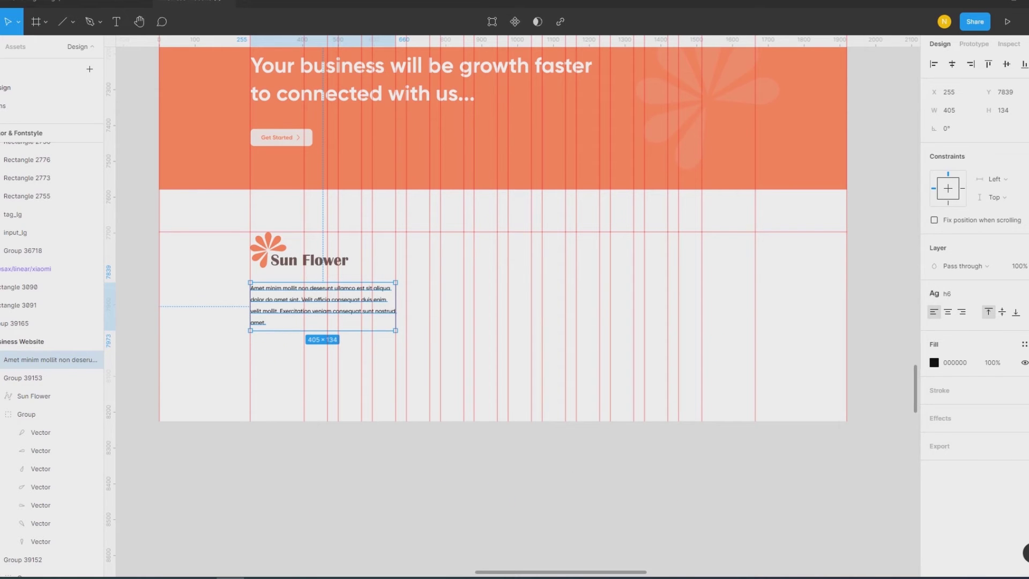
left_click(890, 331)
left_click(404, 492)
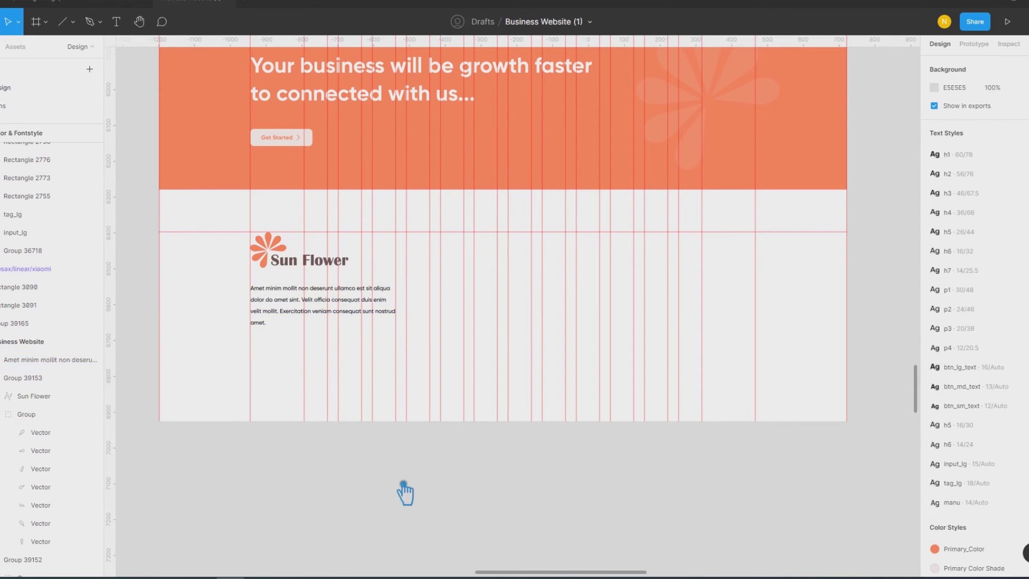
Step: Space the paragraph 30 px below the Sun Flower logo
left_click(295, 313)
left_click(338, 265, "shift")
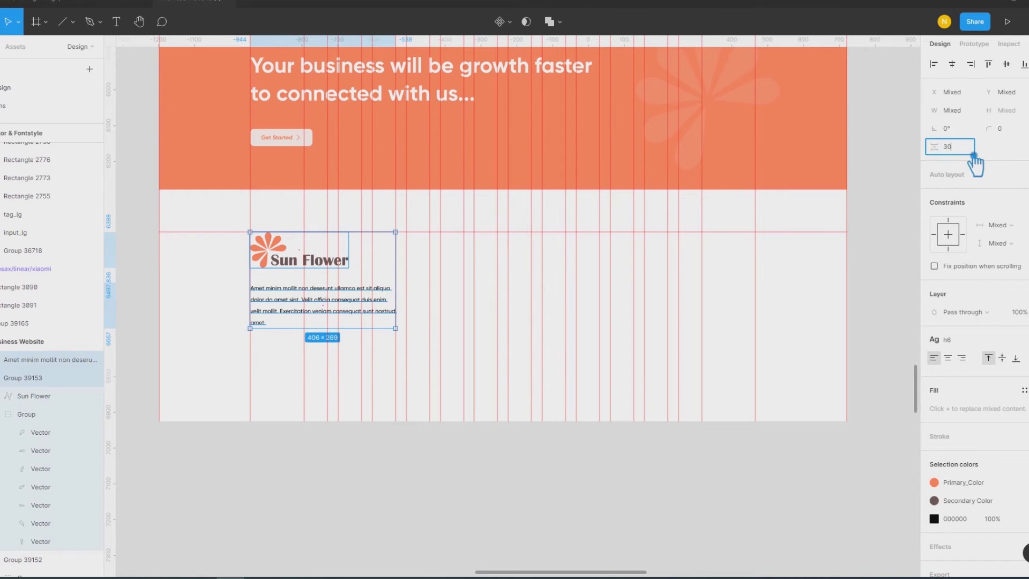
key("Return")
left_click(454, 492)
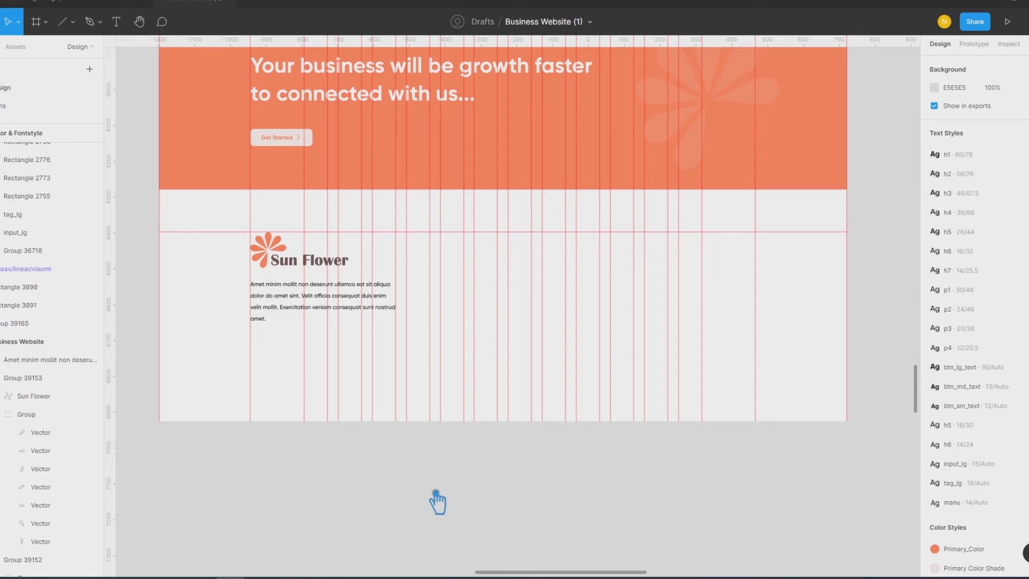
scroll(430, 485, "up", 3)
scroll(430, 485, "left", 3)
Step: Select the calendar icon in the first blog card's date row
scroll(161, 281, "down", 2)
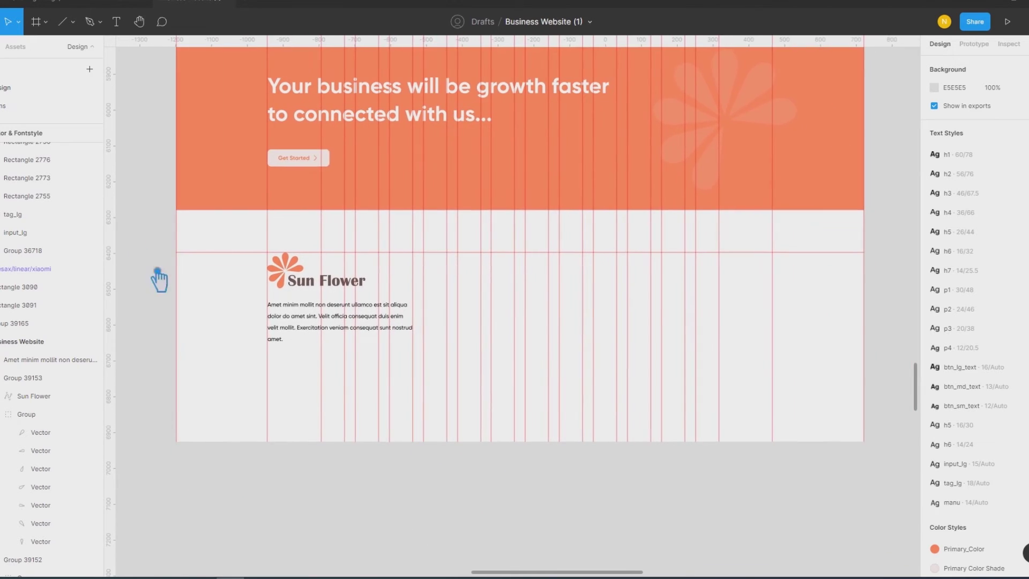
scroll(249, 321, "up", 2)
scroll(137, 171, "down", 2)
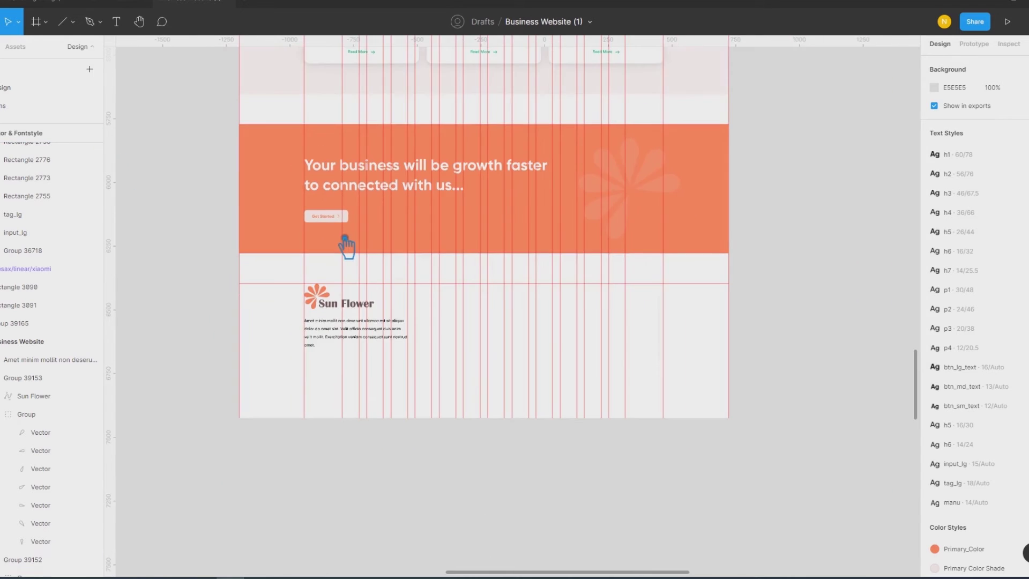
scroll(533, 361, "up", 5)
scroll(526, 367, "up", 2)
left_click(356, 210)
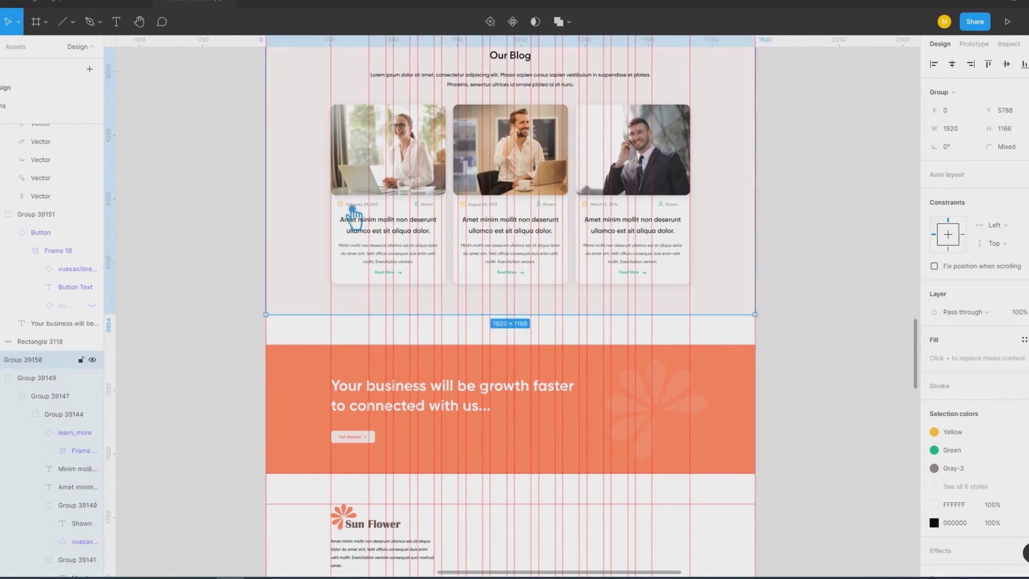
double_click(356, 210)
scroll(421, 335, "down", 3)
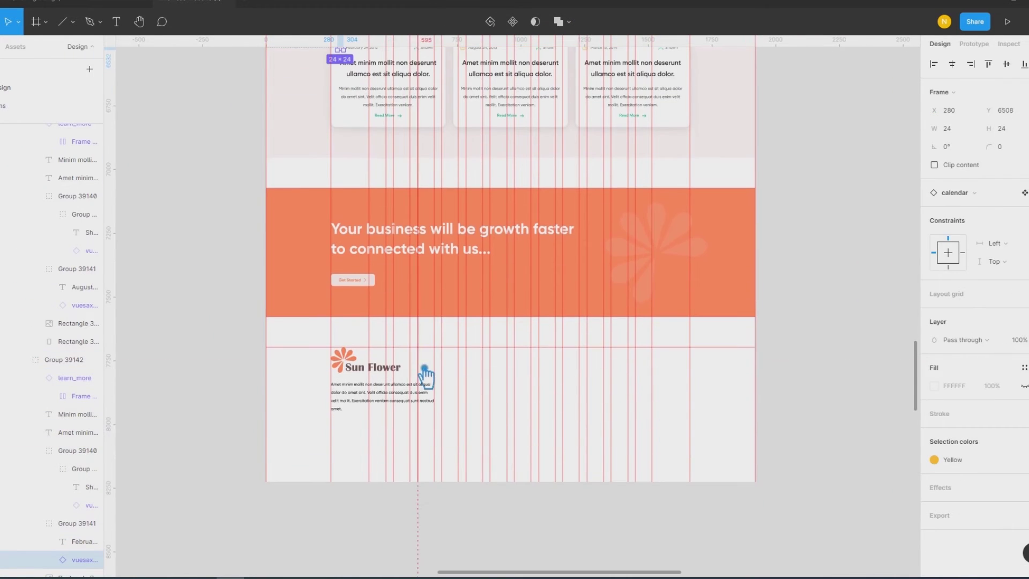
Step: Paste the calendar icon and place it below the footer paragraph
left_click(365, 410)
key("ctrl+v")
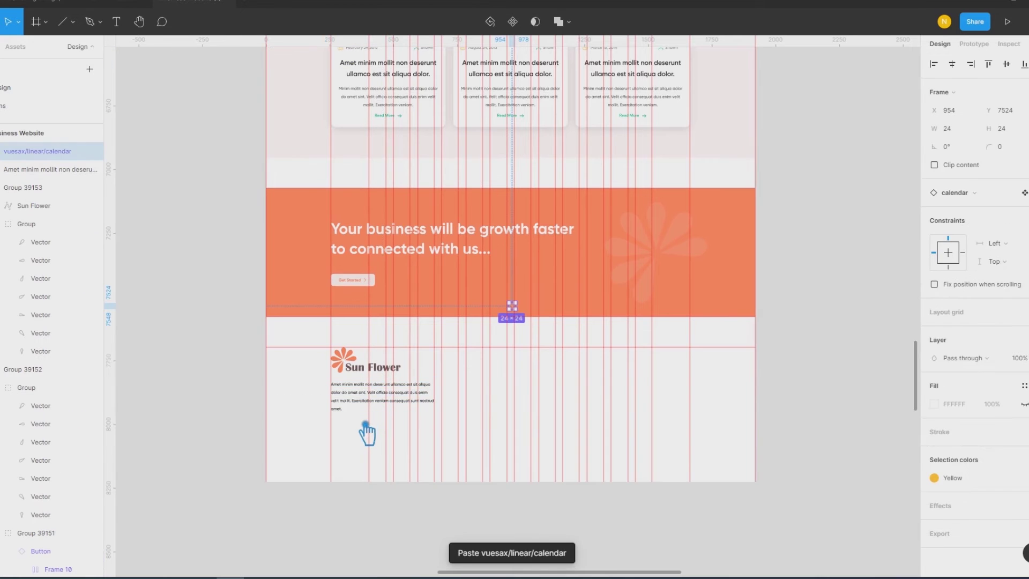
left_click_drag(510, 310, 521, 319)
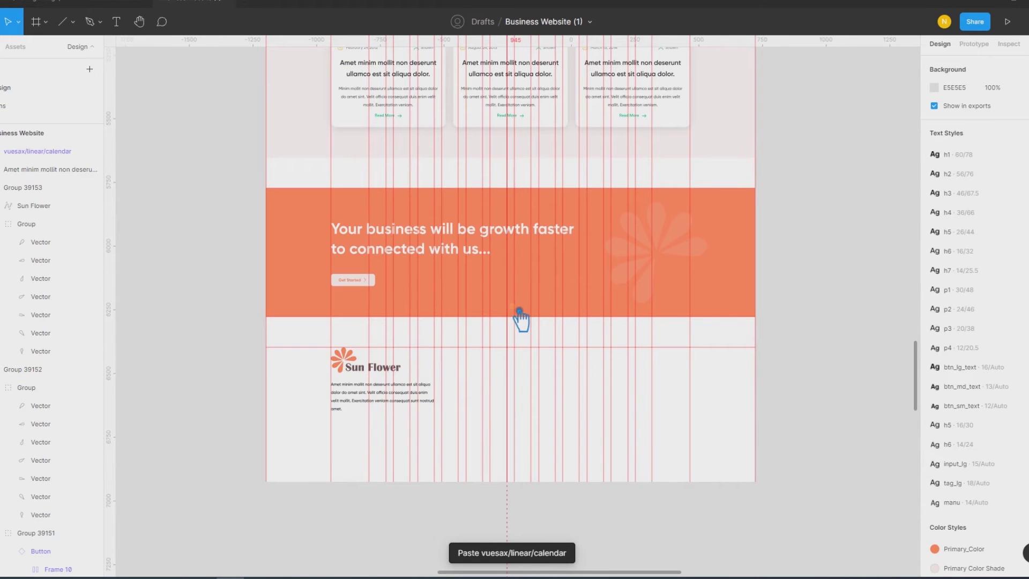
key("shift+r")
mouse_move(521, 319)
left_mouse_down()
mouse_move(336, 453)
mouse_move(352, 410)
left_mouse_up()
scroll(336, 453, "up", 5, "ctrl")
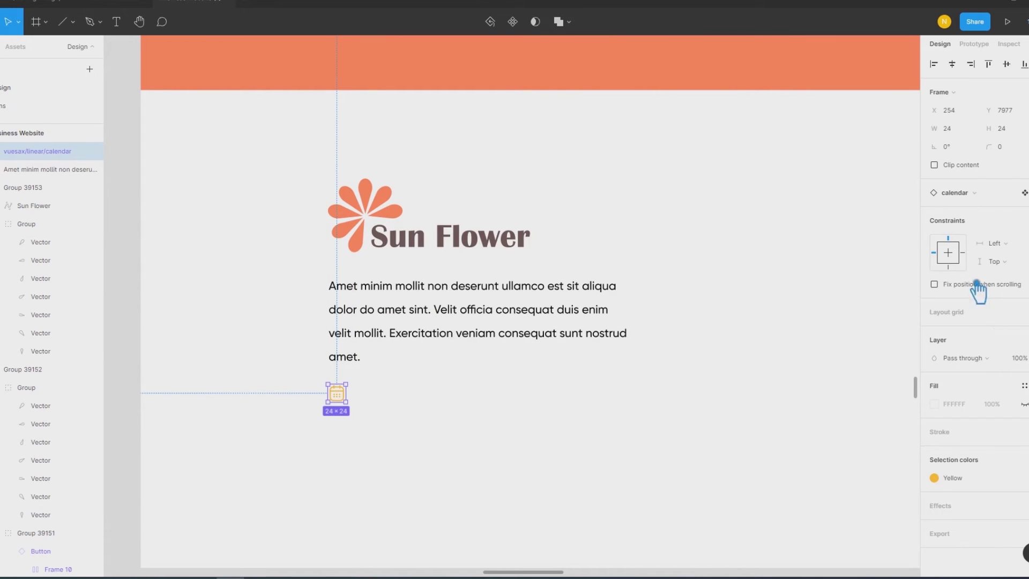
Step: Swap the icon to facebook and recolour its yellow and gray parts Blue
left_click(985, 192)
type("t")
type("e")
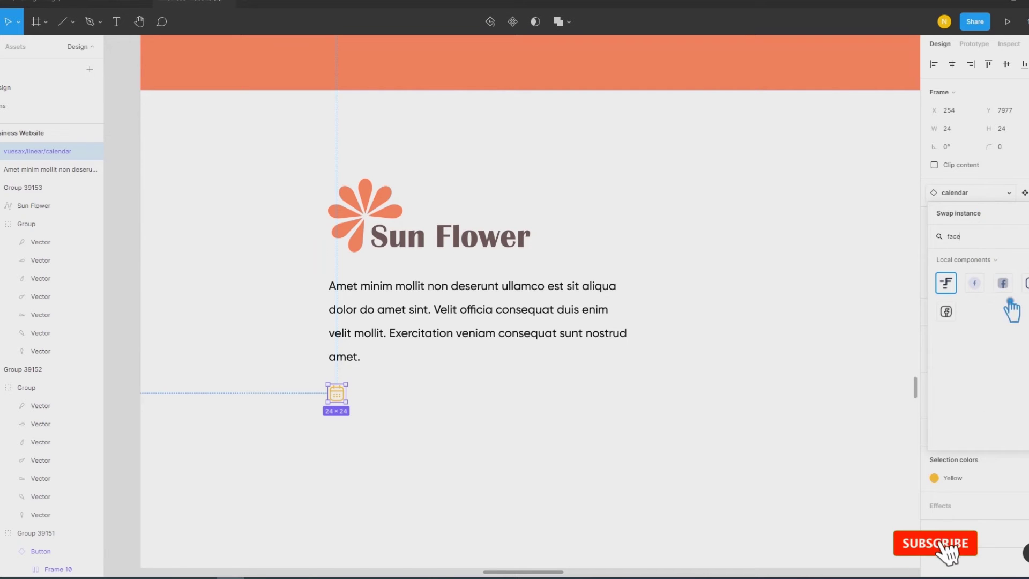
left_click(1007, 285)
left_click(1004, 476)
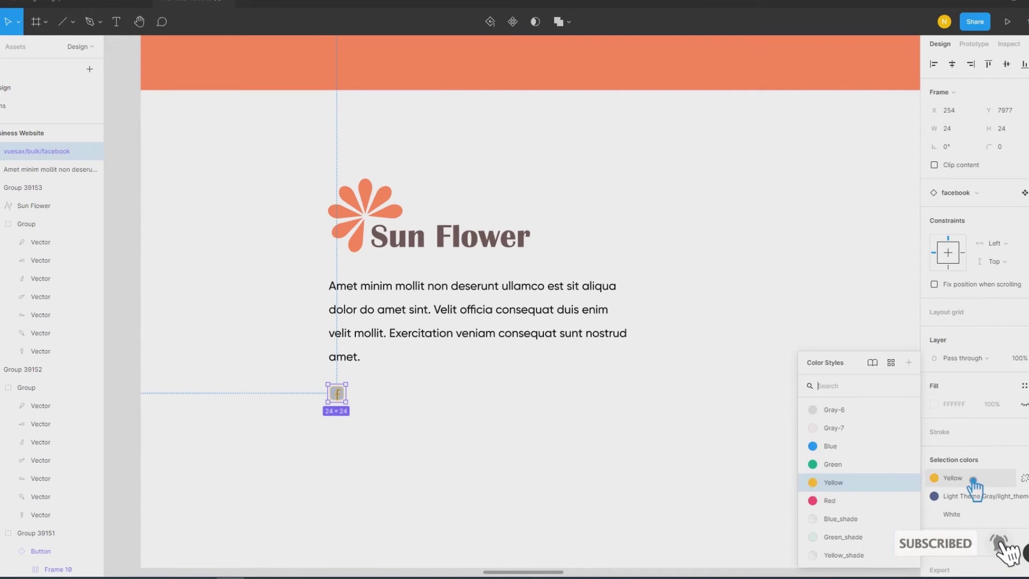
left_click(859, 457)
left_click(982, 503)
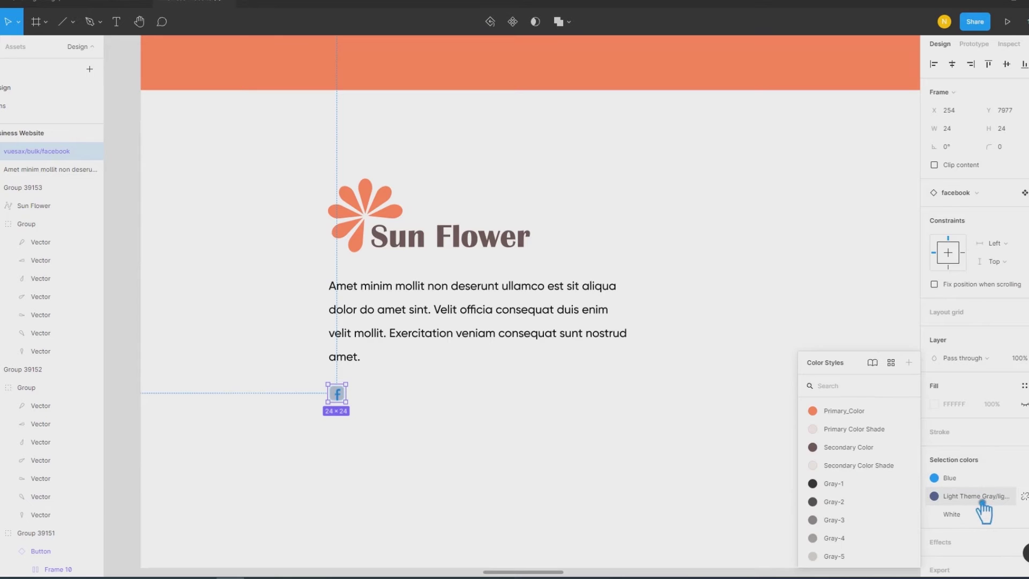
mouse_move(859, 465)
scroll(874, 493, "down", 3)
left_click(864, 477)
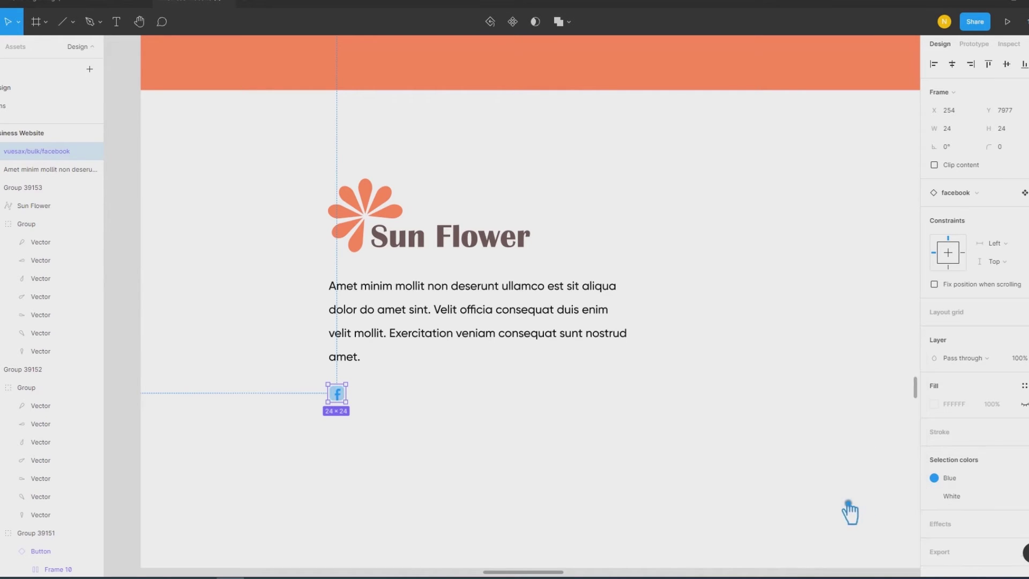
left_click(586, 485)
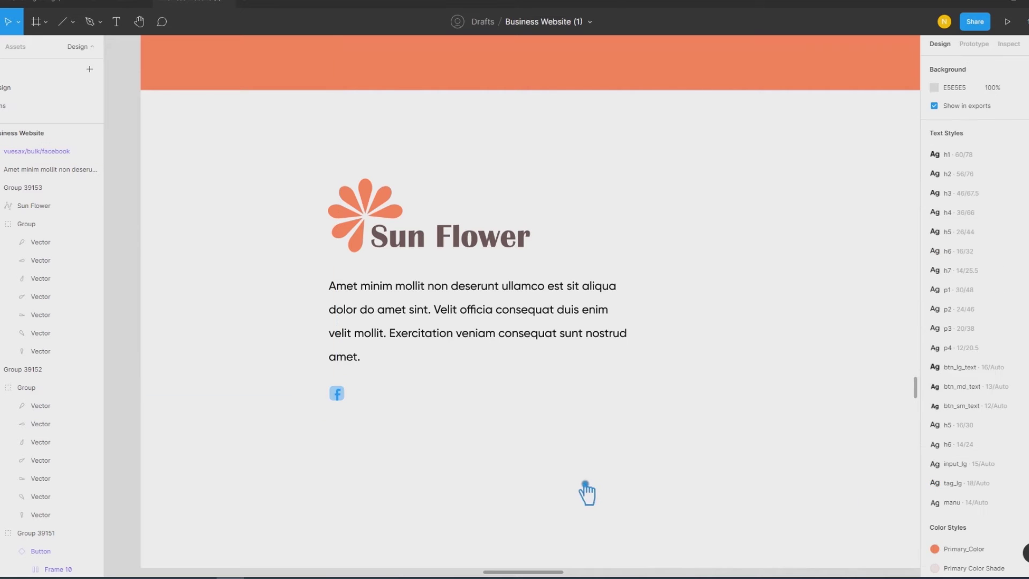
Step: Duplicate the Facebook icon into four, aligned in one row with 10 spacing
left_click(344, 399)
left_click_drag(347, 403, 373, 405)
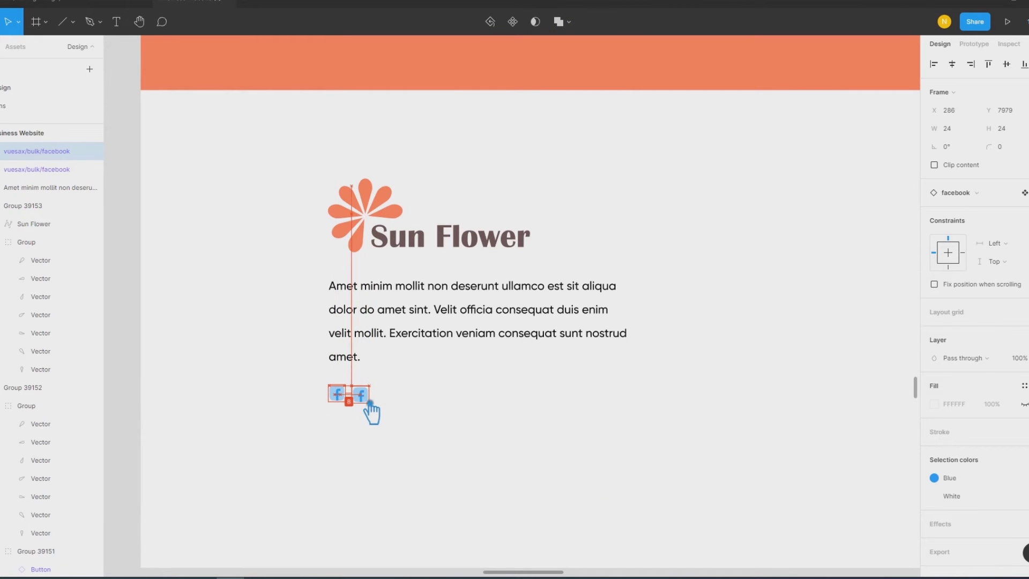
key("ctrl+d")
key("ctrl+d")
left_click_drag(486, 427, 320, 392)
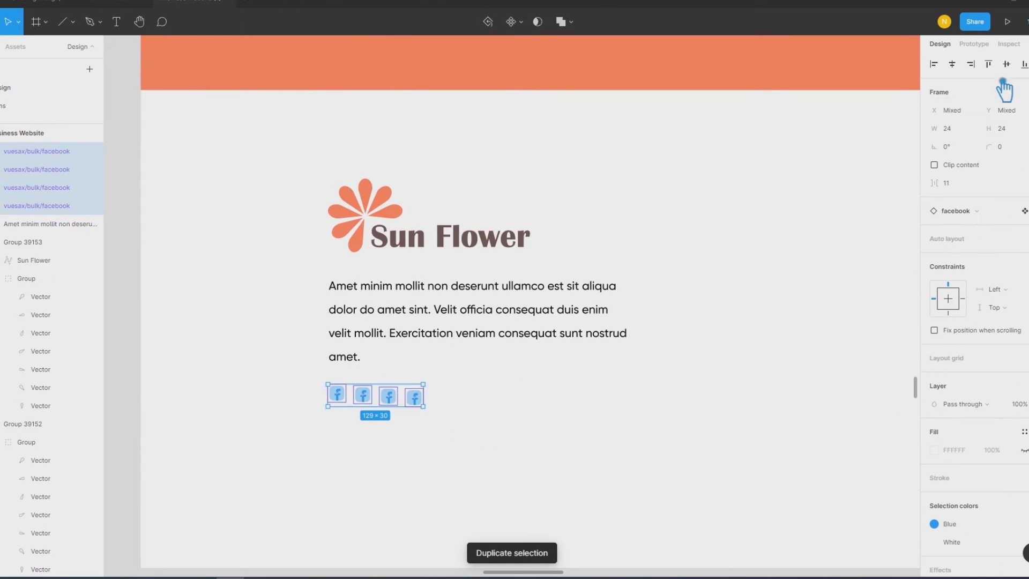
left_click(1007, 64)
left_click(969, 188)
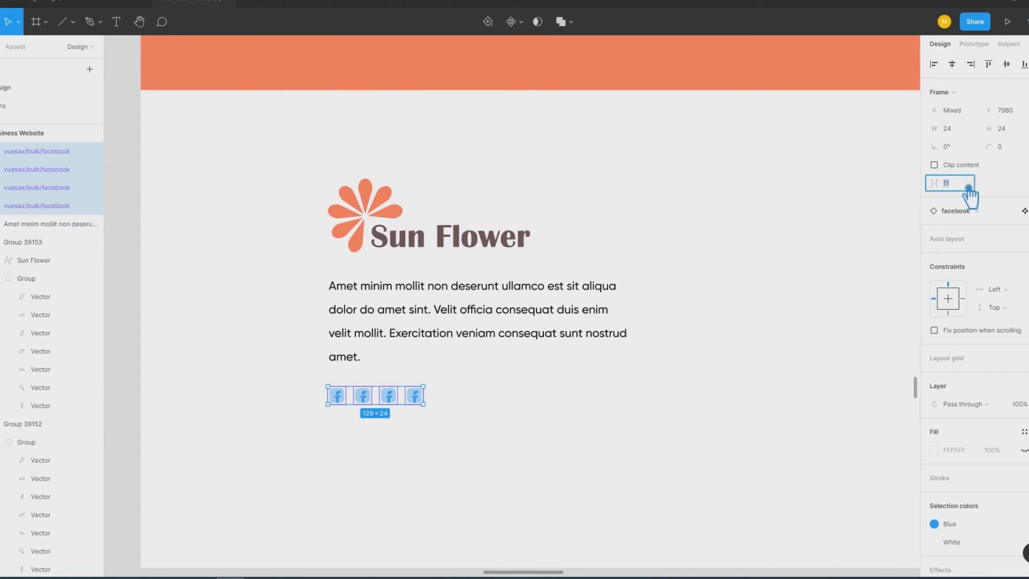
type("10")
Step: Swap the second icon to Twitter and the third to LinkedIn
left_click(372, 403)
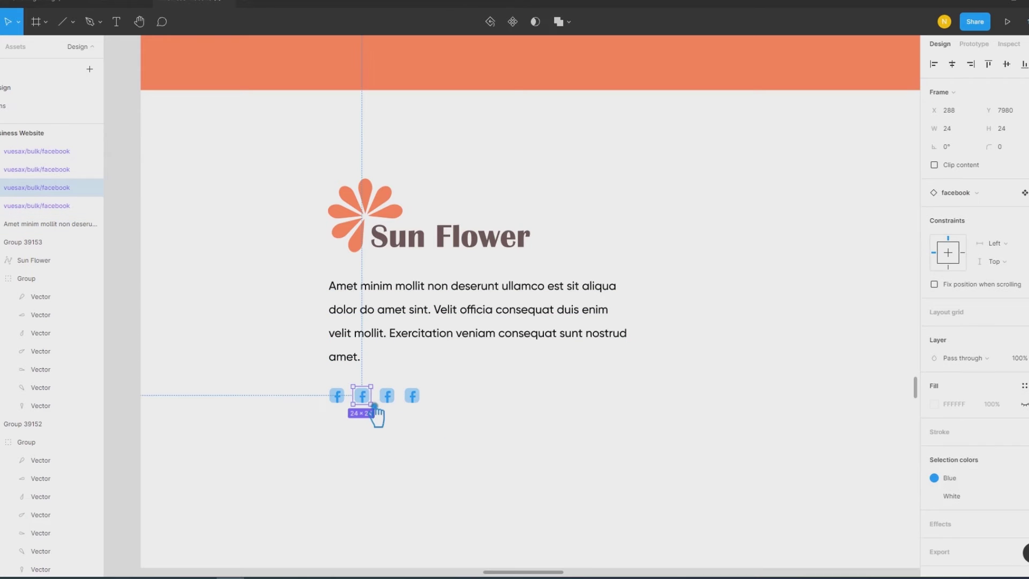
left_click(975, 197)
type("twi")
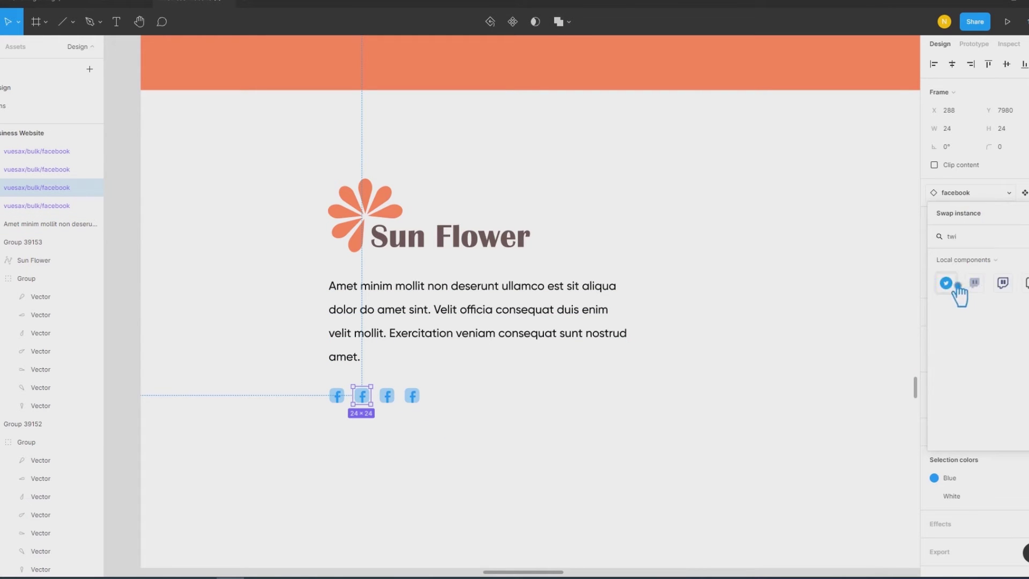
left_click(948, 282)
left_click(388, 395)
left_click(974, 196)
type("pi")
key("BackSpace")
key("BackSpace")
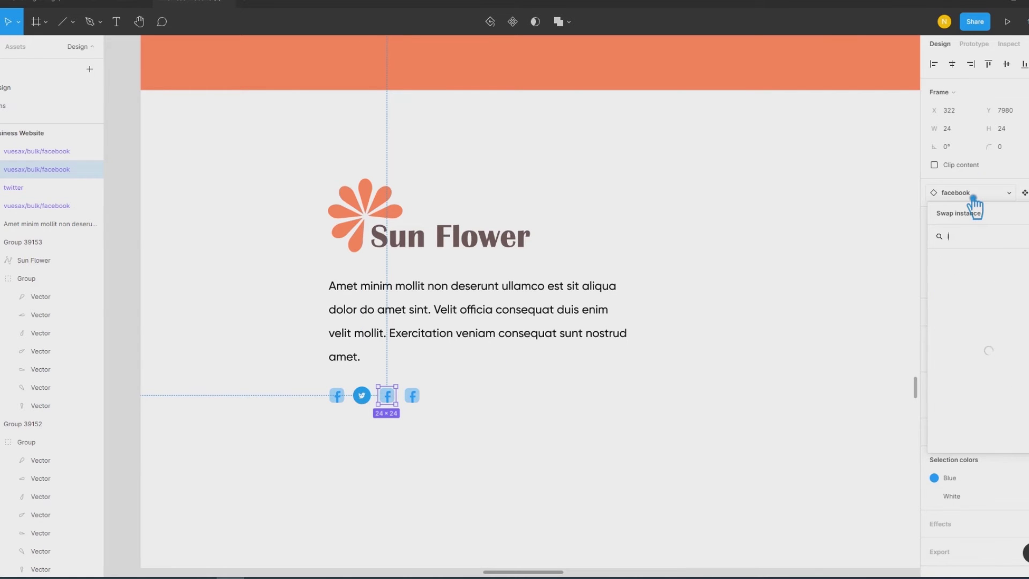
type("linke")
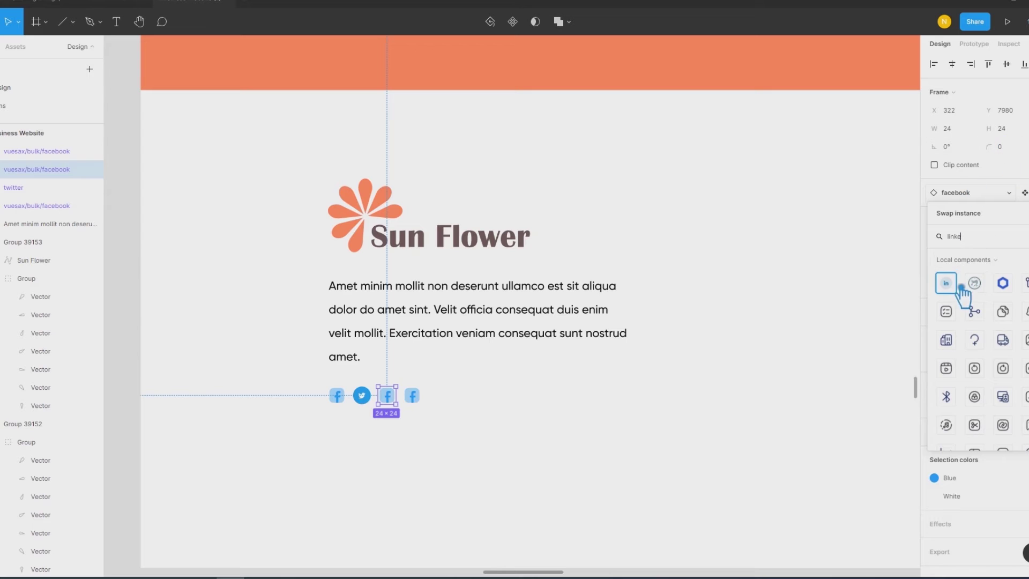
left_click(948, 284)
Step: Swap the fourth icon to YouTube
left_click(417, 399)
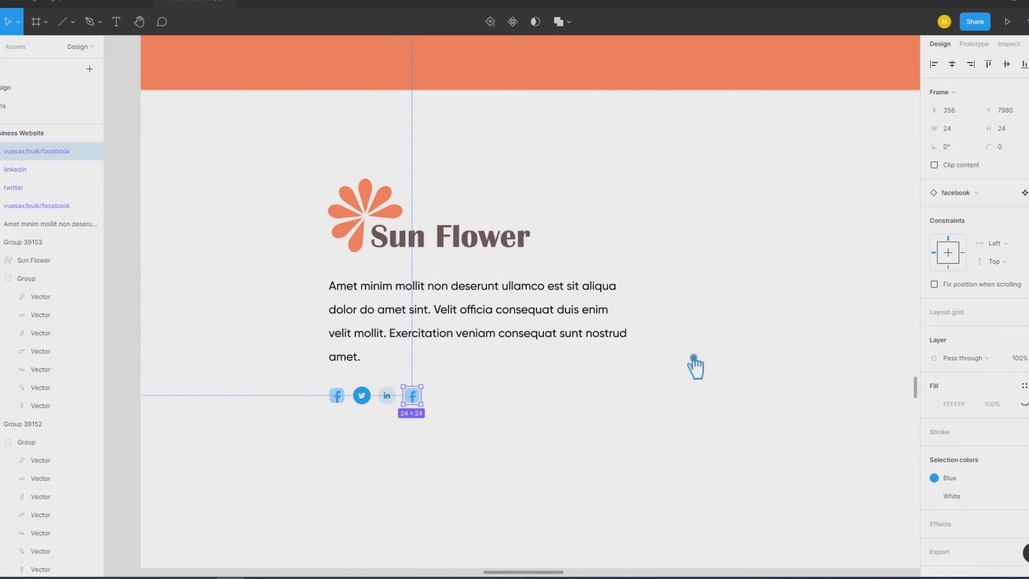
left_click(993, 194)
type("youtu")
left_click(947, 283)
left_click(495, 433)
left_click_drag(503, 433, 330, 399)
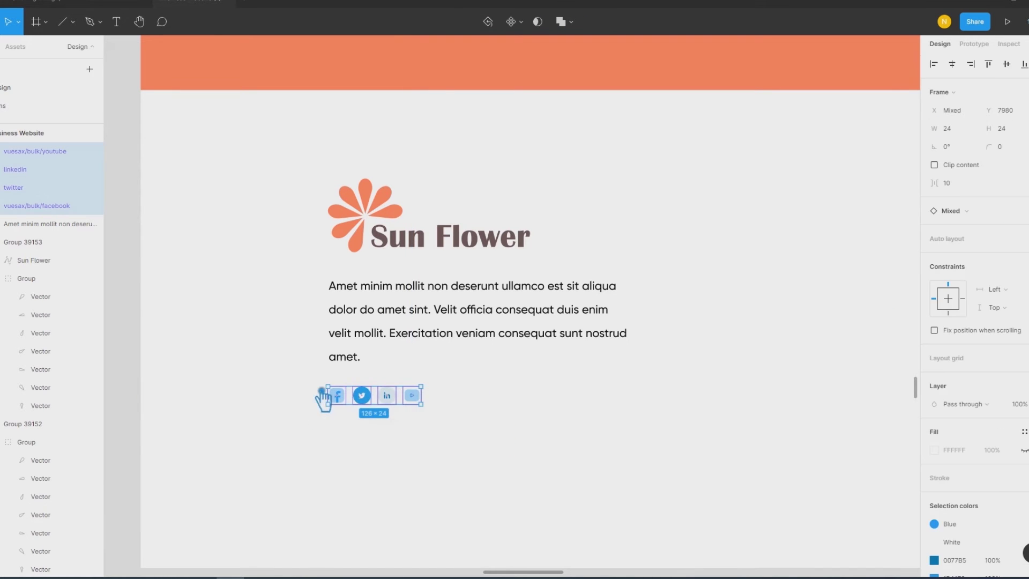
left_click(554, 470)
Step: Colour the YouTube icon with the Primary_Color orange style
left_click(412, 395)
left_click(1020, 461)
scroll(874, 467, "up", 3)
scroll(858, 450, "up", 2)
left_click(842, 411)
left_click(665, 429)
Step: Group the four social icons and place them 24 px below the paragraph
left_click_drag(545, 429, 326, 375)
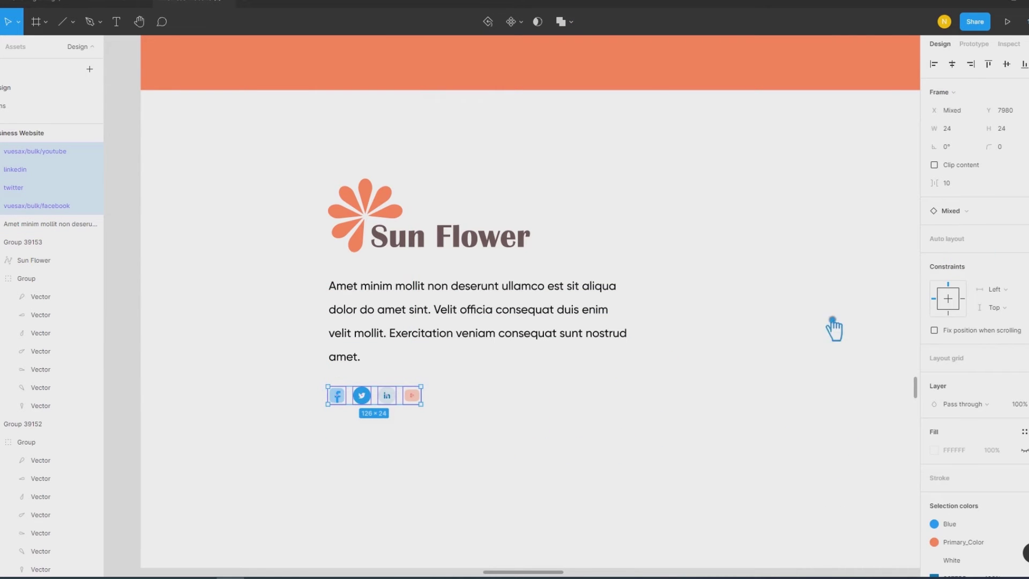
key("ctrl+g")
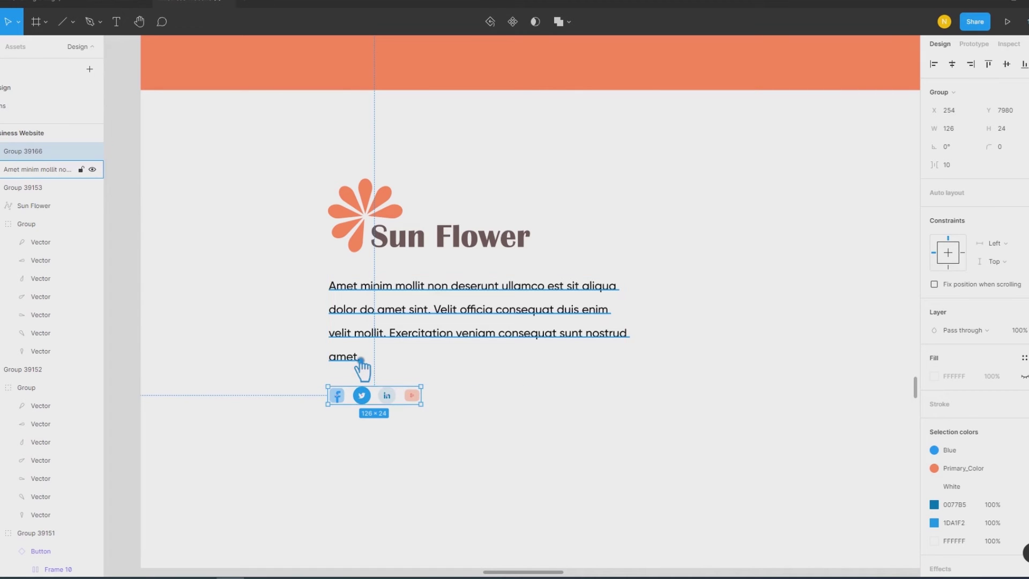
left_click(362, 367, "shift")
left_click(969, 153)
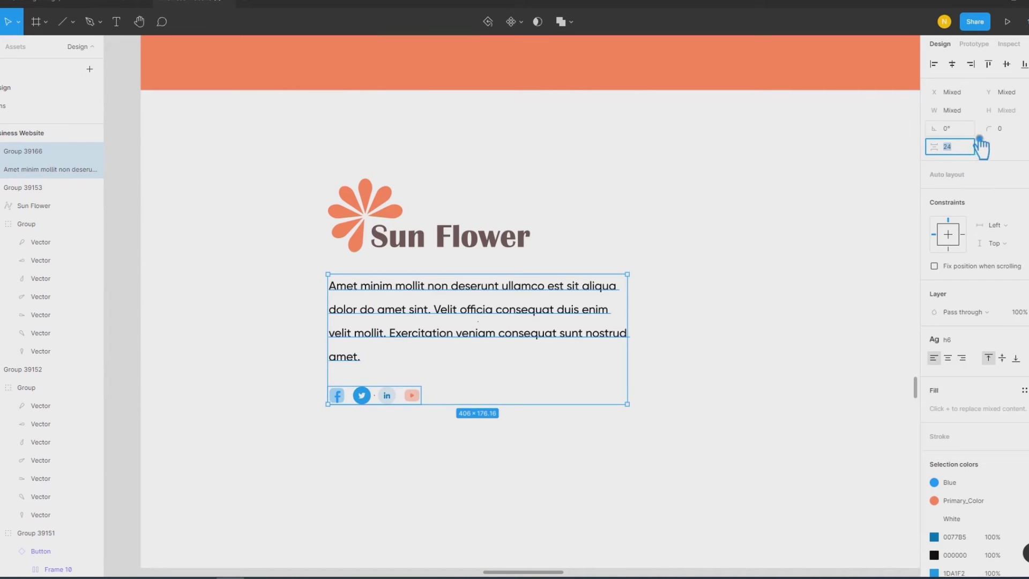
key("Return")
left_click(501, 469)
scroll(563, 449, "down", 2)
scroll(526, 413, "up", 1)
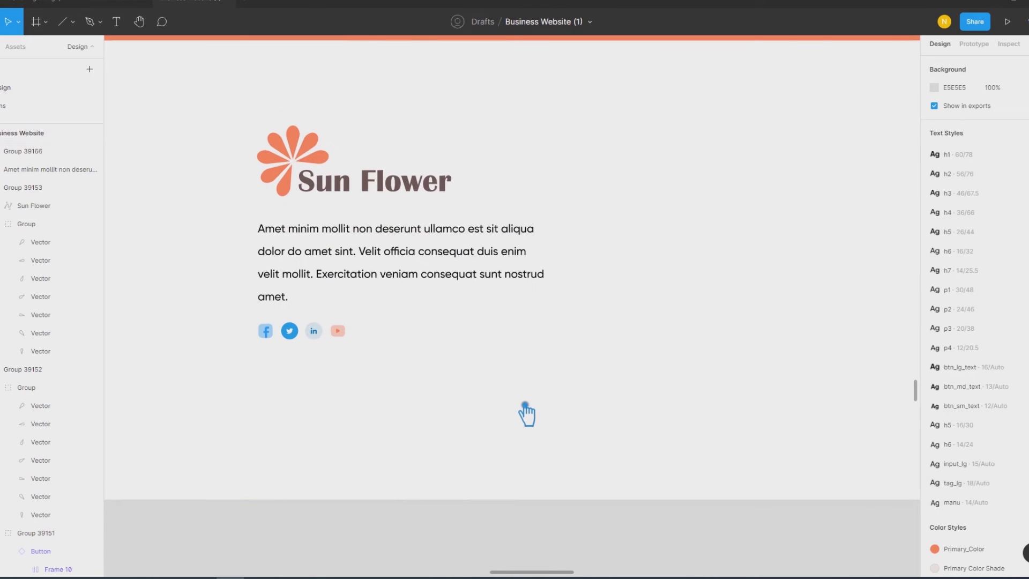
Step: Add a 'Contact' heading right of the logo in h5 text style
scroll(530, 410, "down", 2, "ctrl")
left_click_drag(657, 424, 569, 449)
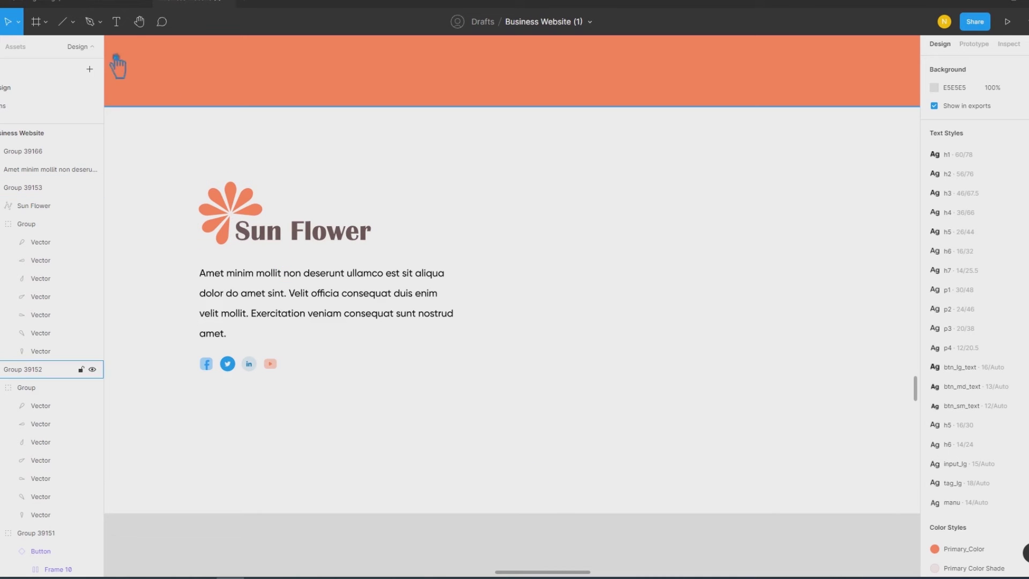
left_click(126, 28)
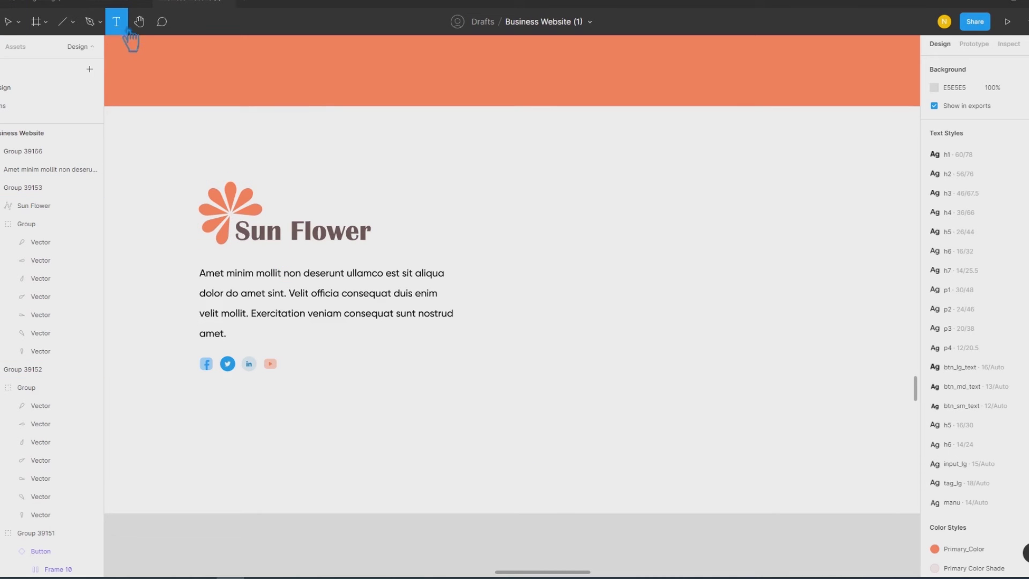
left_click(523, 224)
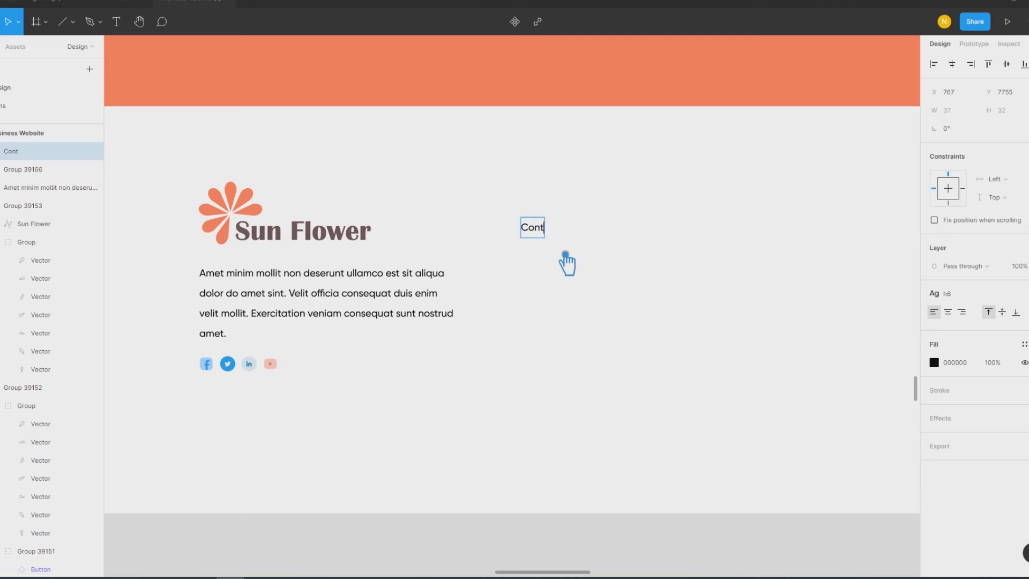
key("Escape")
left_click(965, 294)
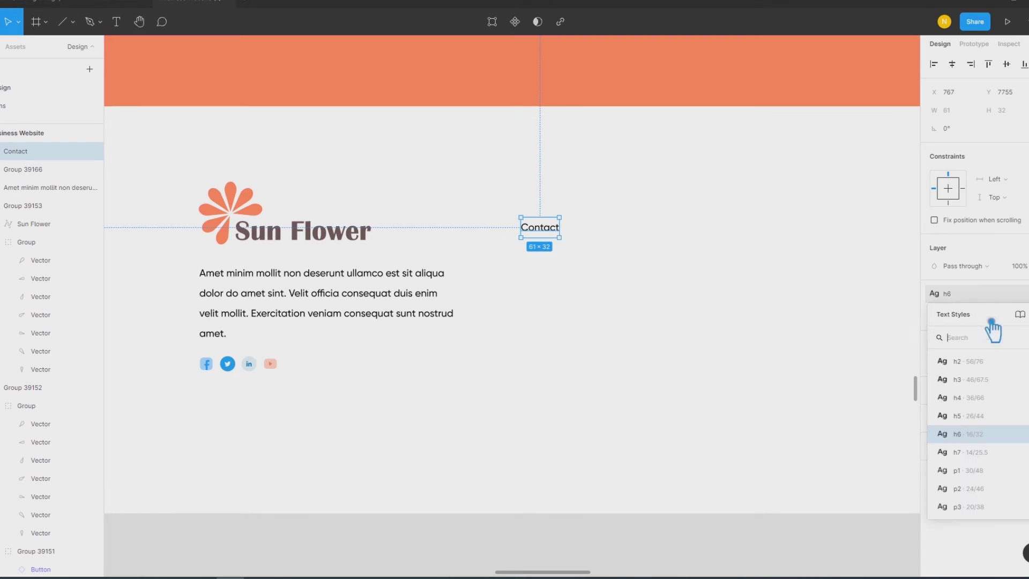
left_click(992, 421)
left_click(558, 370)
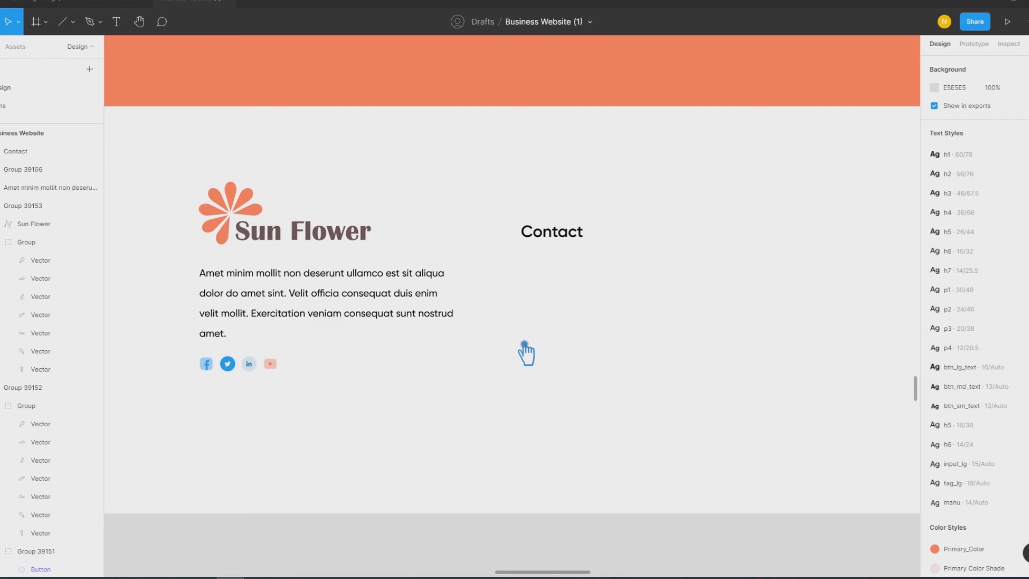
Step: Place an ungrouped copy of the social icon row under Contact
left_click_drag(276, 366, 491, 387)
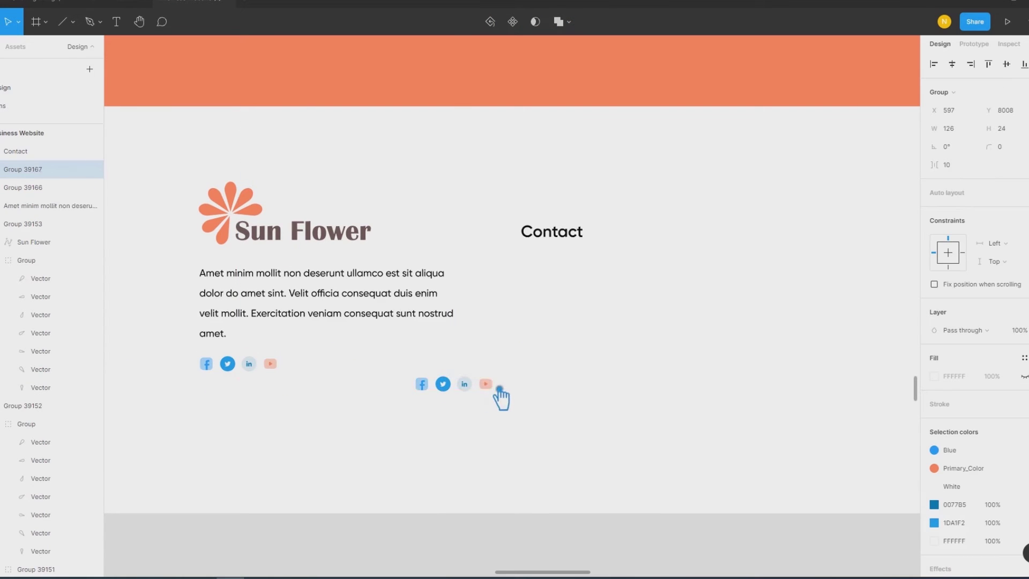
right_click(480, 391)
left_click(519, 385)
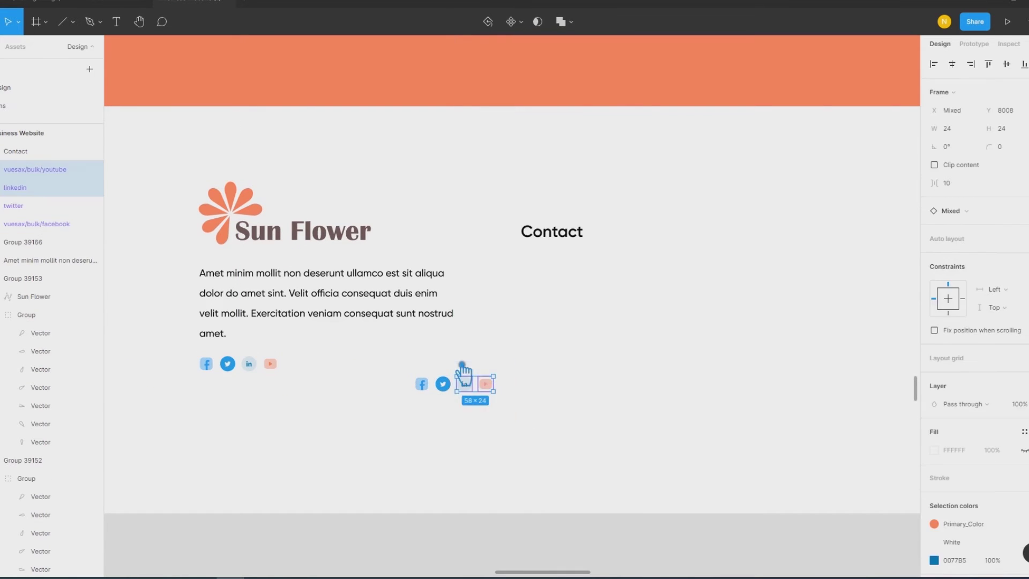
Step: Move the Twitter icon instance under the Contact heading and swap it to a call icon
left_click_drag(458, 399, 543, 279)
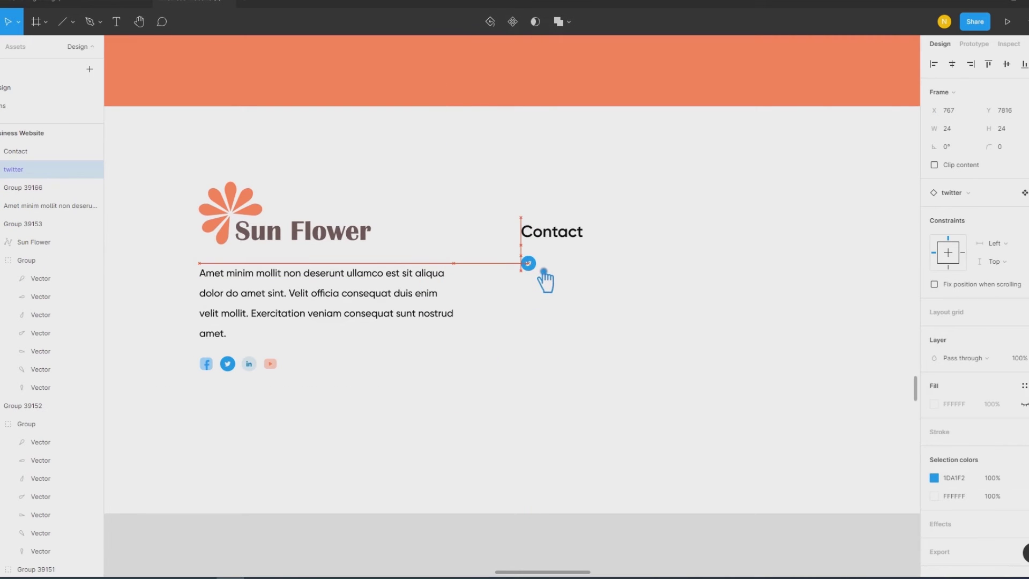
left_click(981, 199)
type("call")
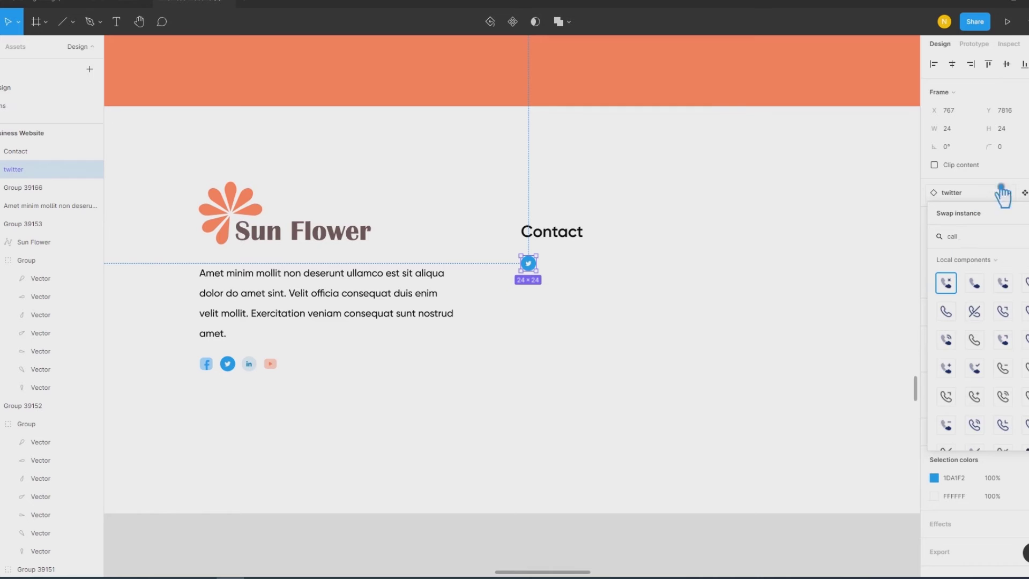
left_click(960, 321)
left_click(716, 364)
Step: Duplicate the call icon twice into an evenly spaced vertical stack of three
left_click_drag(528, 263, 536, 294)
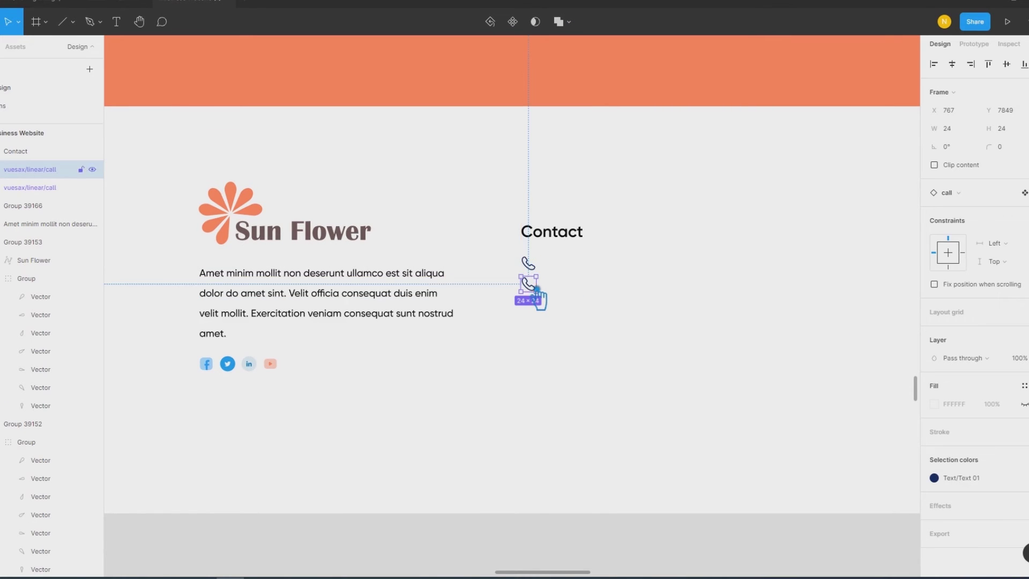
key("ctrl+d")
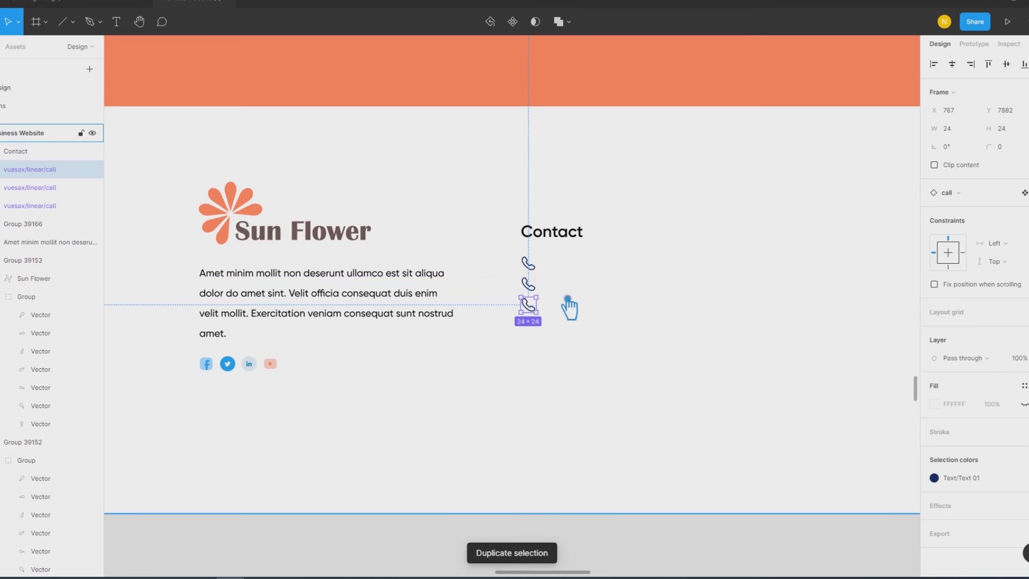
left_click_drag(565, 316, 515, 253)
left_click(970, 184)
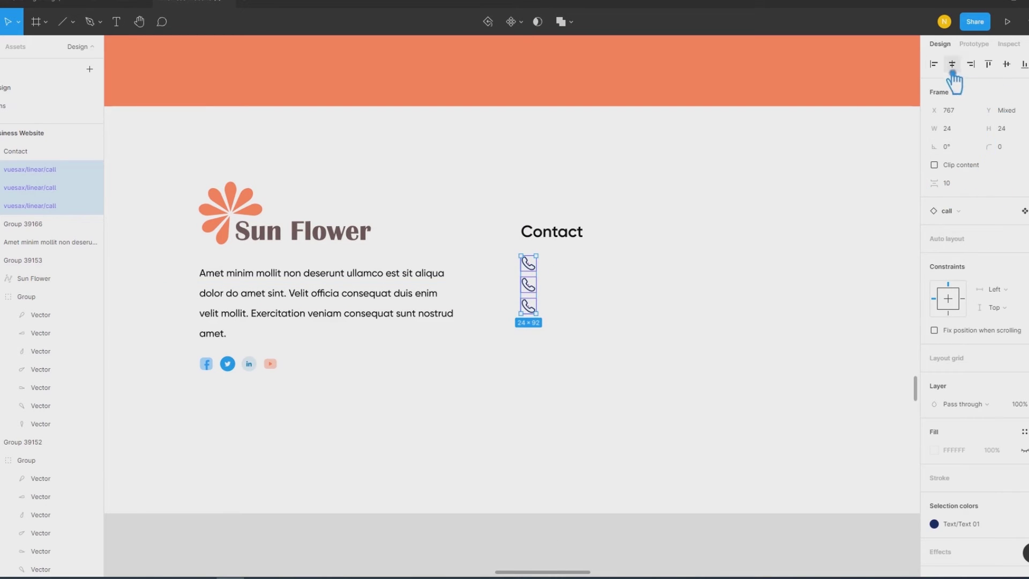
left_click(731, 338)
Step: Swap the middle call icon to a location pin icon
left_click(536, 265)
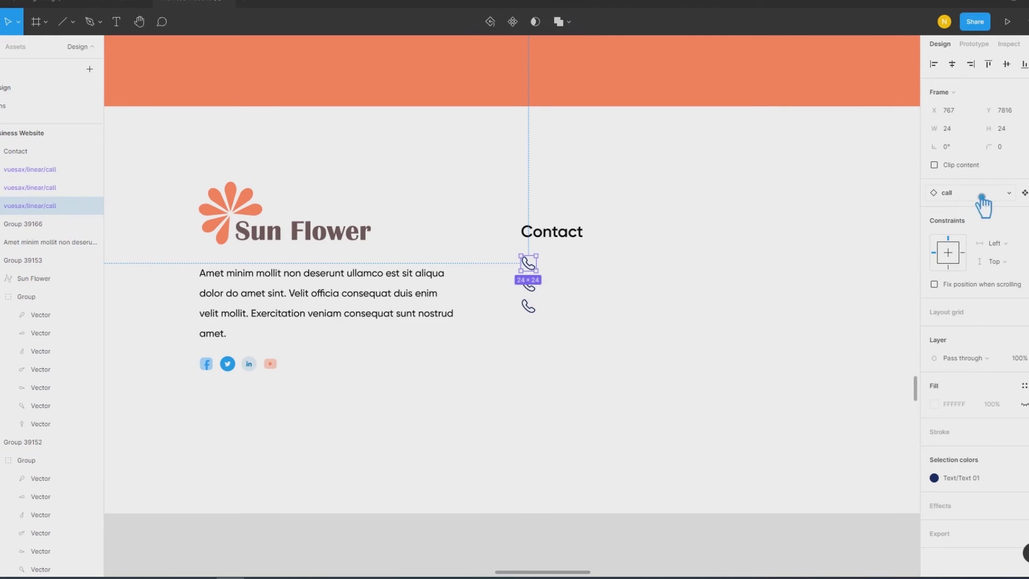
left_click(547, 294)
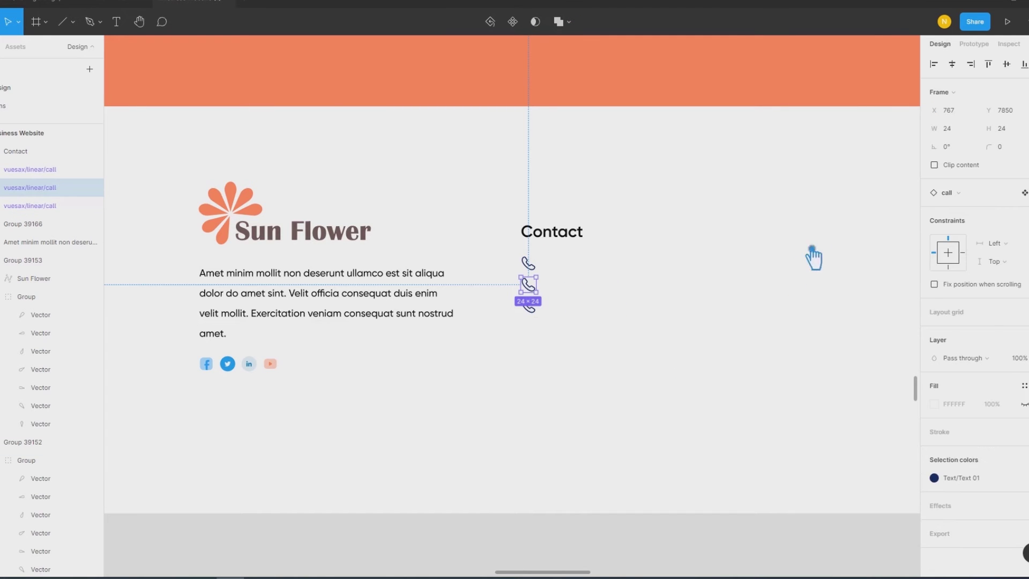
left_click(971, 194)
type("loca")
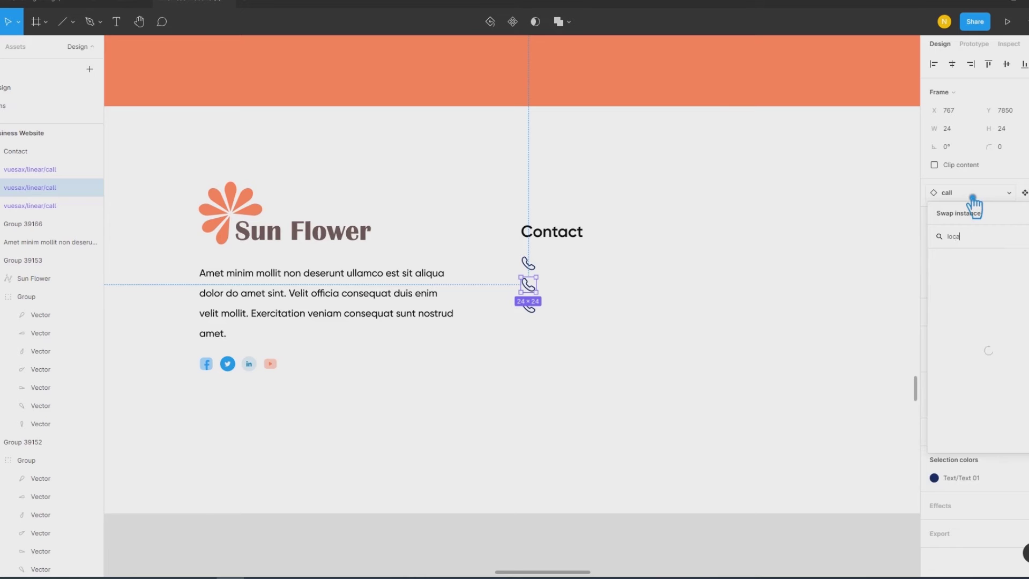
scroll(1002, 337, "down", 1)
scroll(1004, 339, "down", 1)
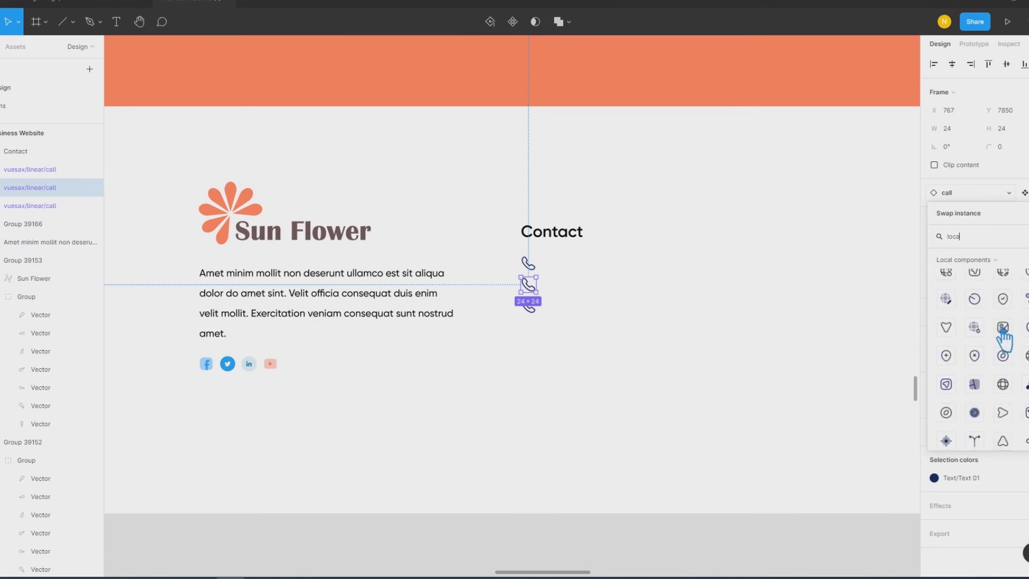
left_click(948, 330)
left_click(820, 356)
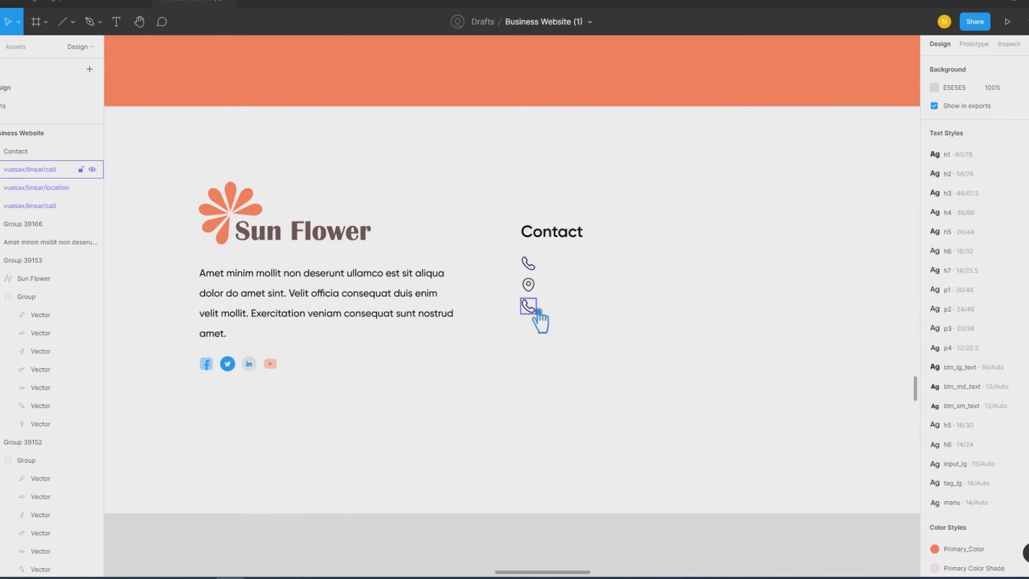
Step: Swap the bottom call icon to an email message icon
left_click(537, 311)
left_click(974, 195)
type("e")
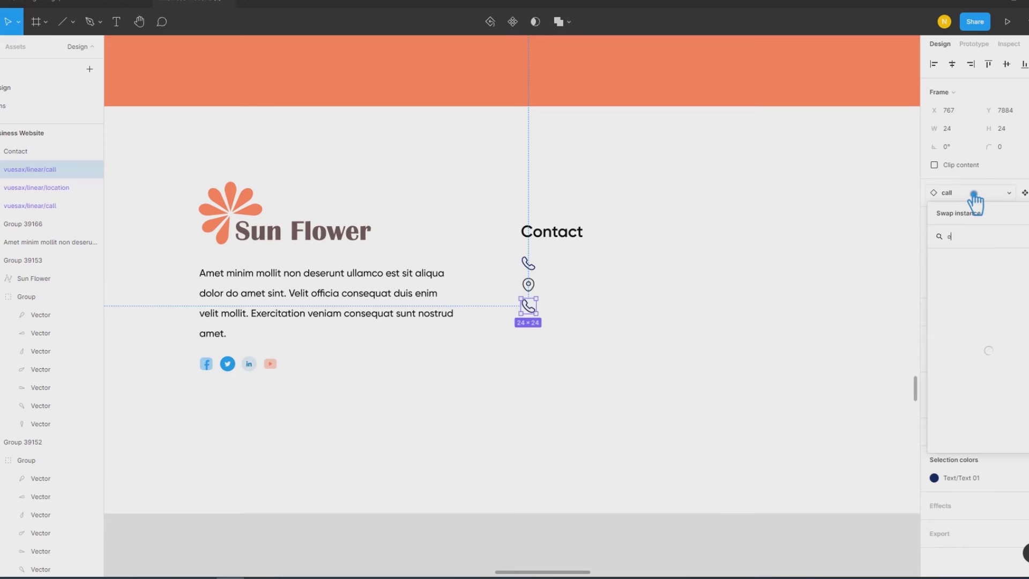
type("mail")
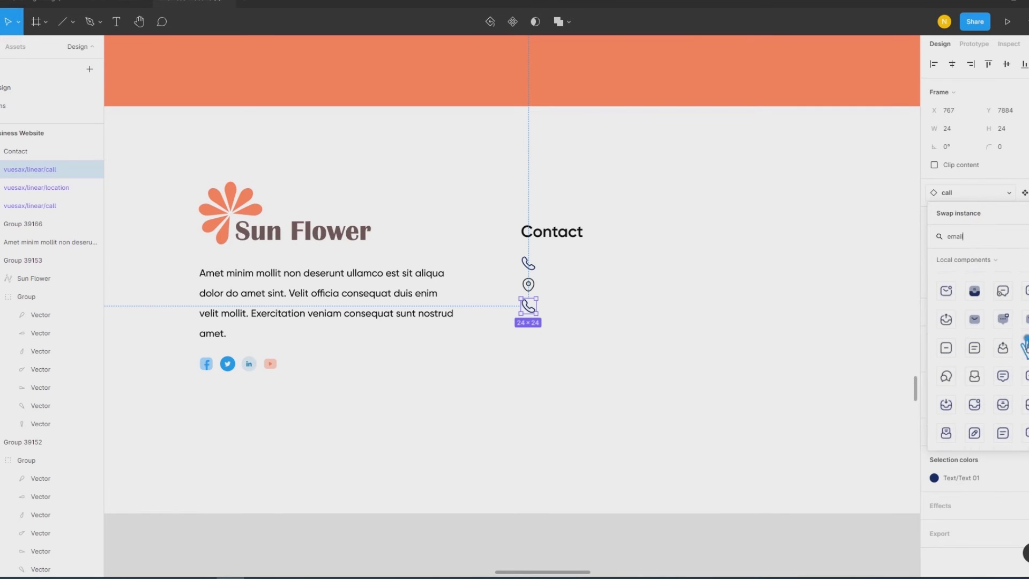
left_click(1003, 340)
left_click(704, 375)
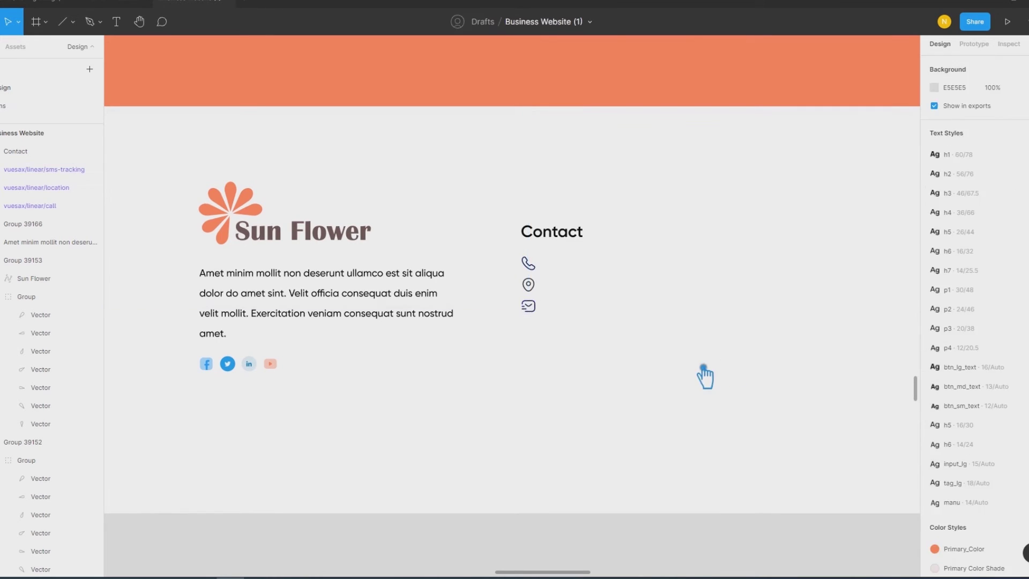
Step: Set the spacing between the three contact icons to 20
left_click_drag(561, 343, 515, 255)
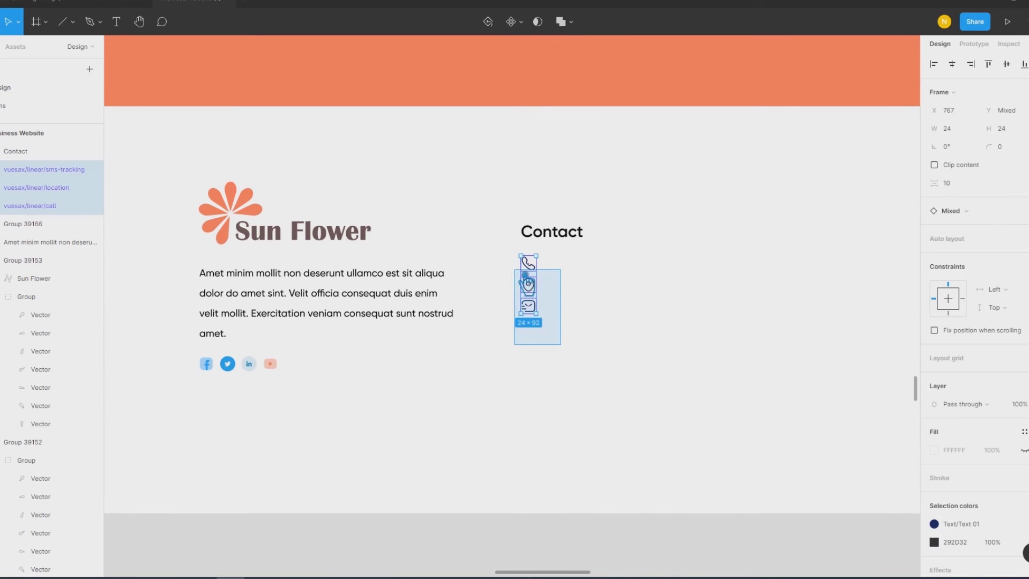
left_click(966, 185)
type("0")
key("Return")
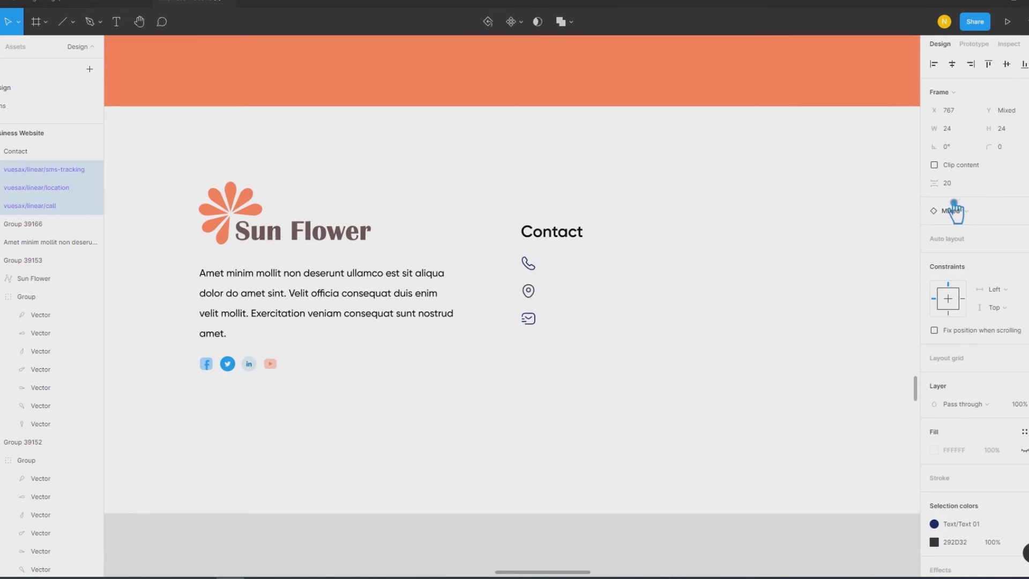
left_click(674, 342)
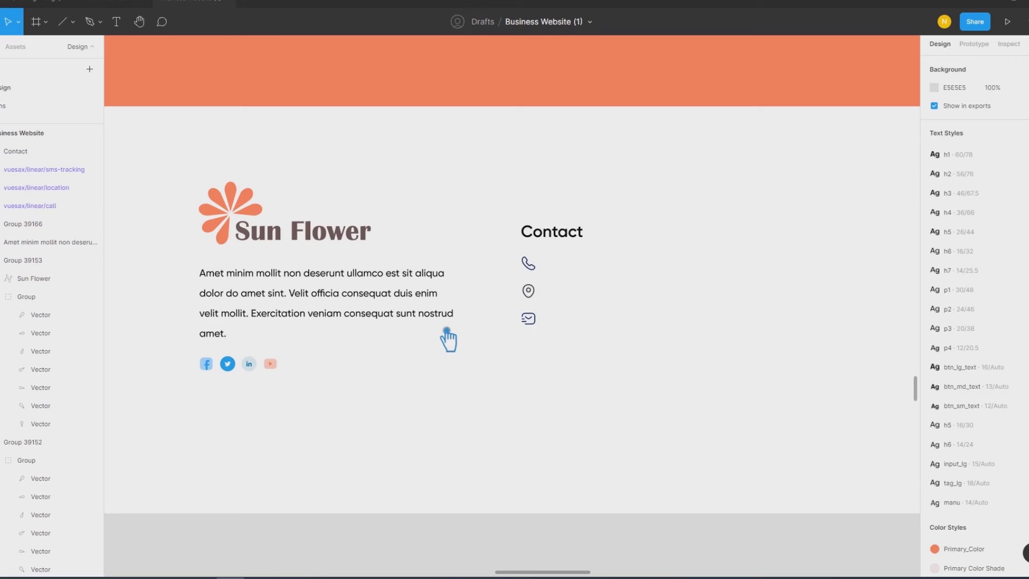
left_click(128, 27)
left_click(557, 271)
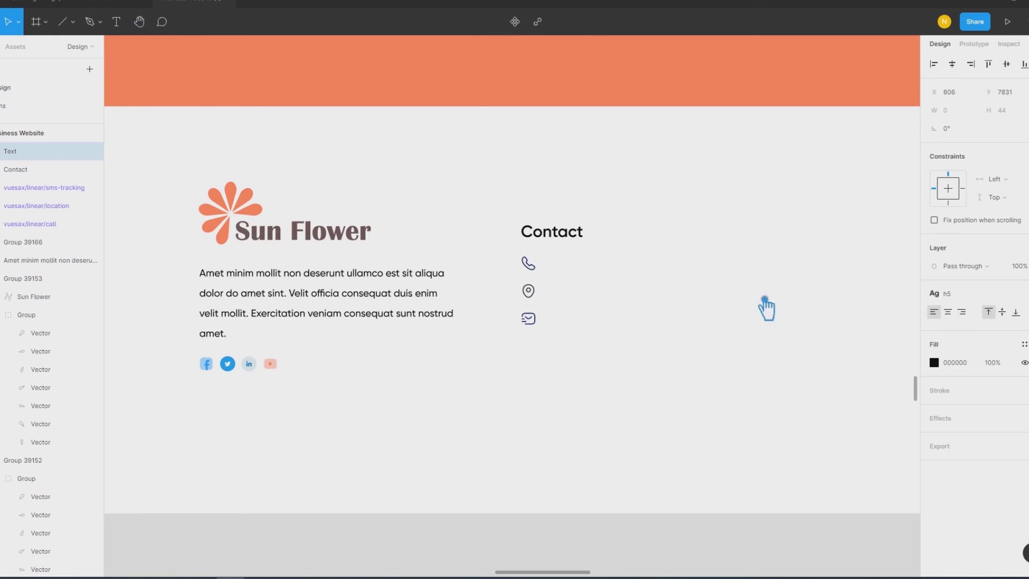
Step: Style the new text as h6 and fill it with a Content Reel US phone number
left_click(991, 294)
left_click(989, 464)
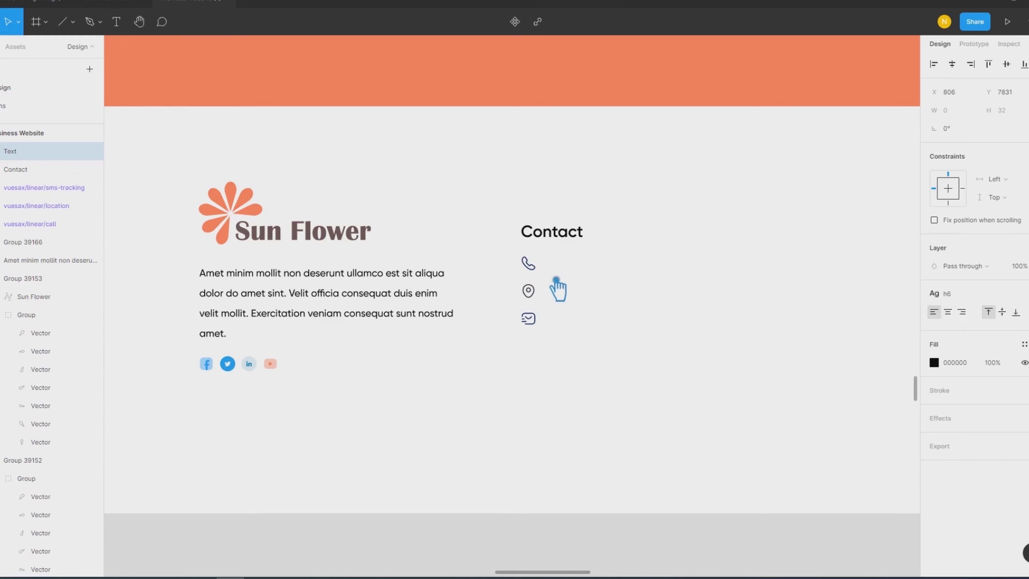
right_click(552, 279)
left_click(713, 187)
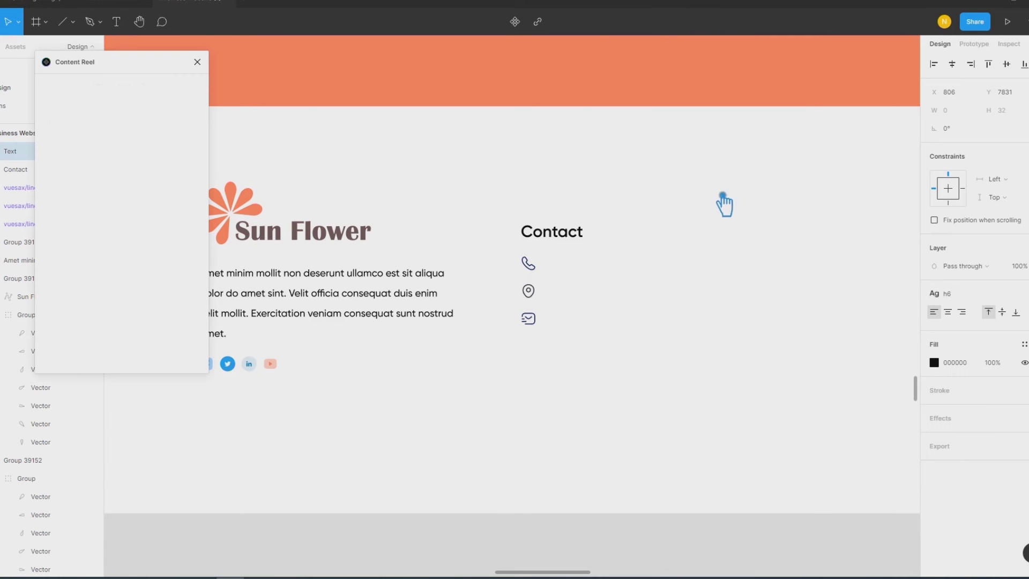
left_click(87, 90)
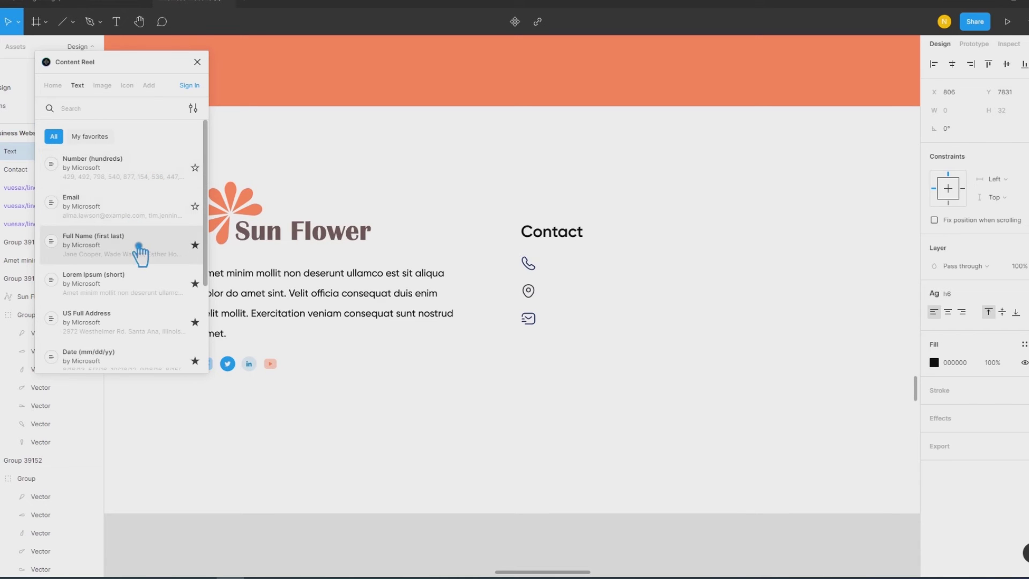
scroll(141, 246, "down", 2)
left_click(140, 244)
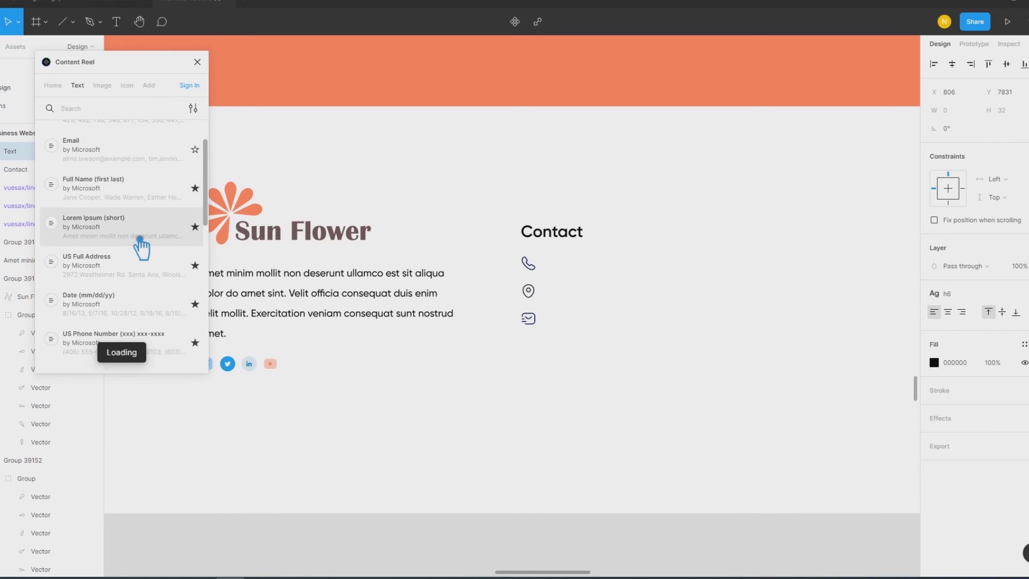
scroll(141, 244, "down", 2)
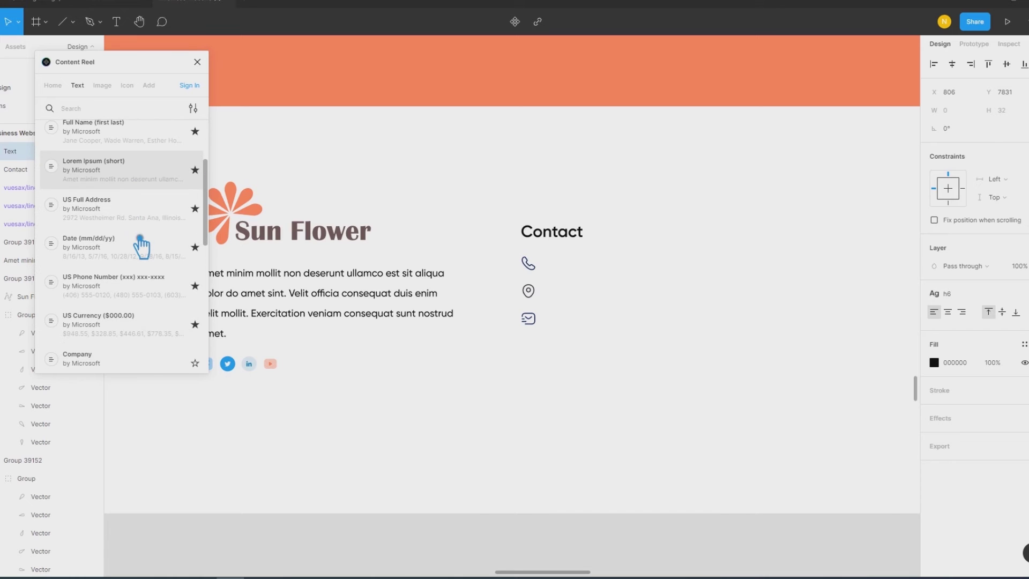
left_click(120, 270)
left_click(177, 358)
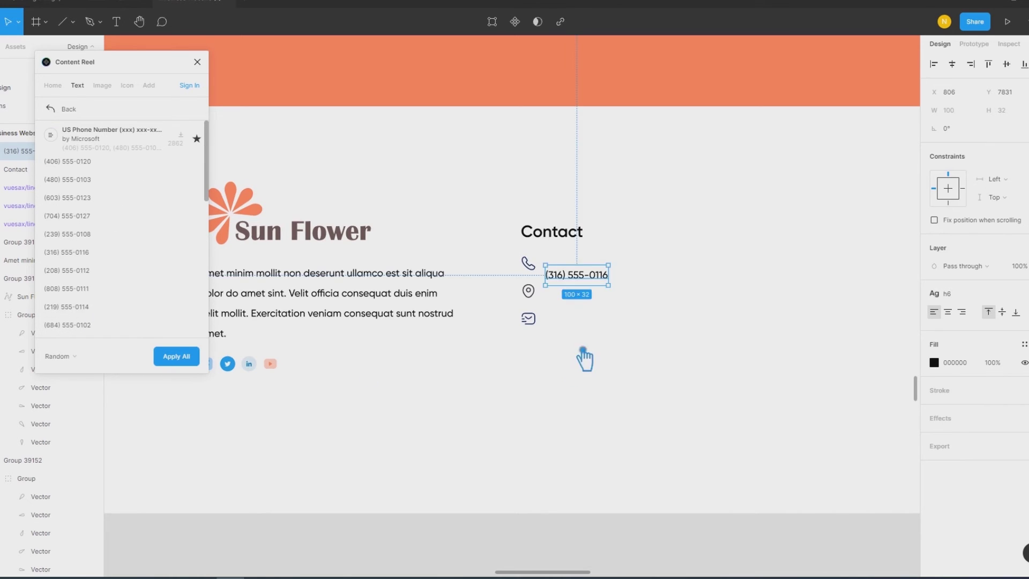
Step: Align the phone number beside the phone icon with 10 spacing between them
left_click_drag(596, 289, 596, 278)
left_click(528, 262, "shift")
left_click(976, 165)
type("0")
key("Return")
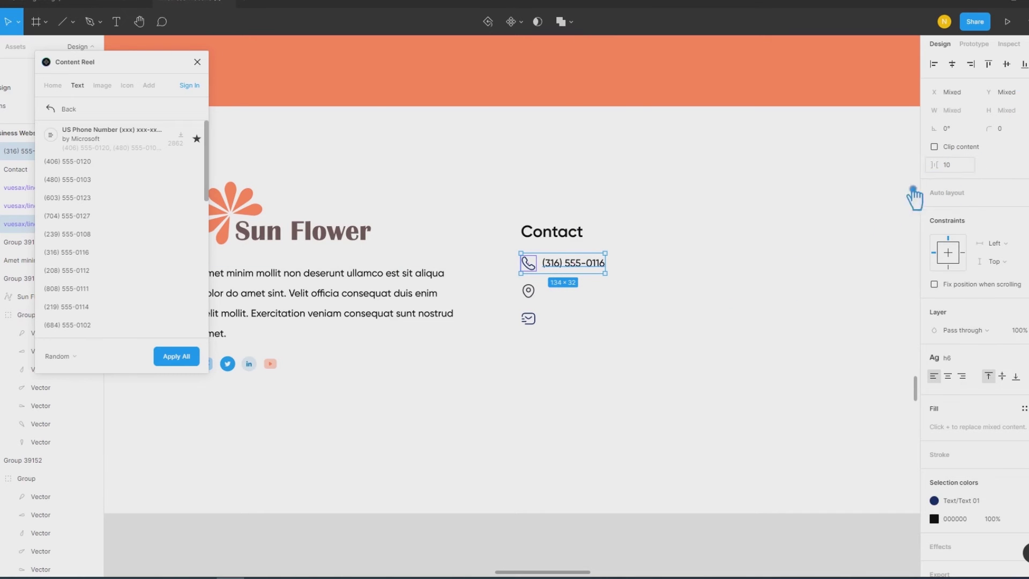
left_click(671, 353)
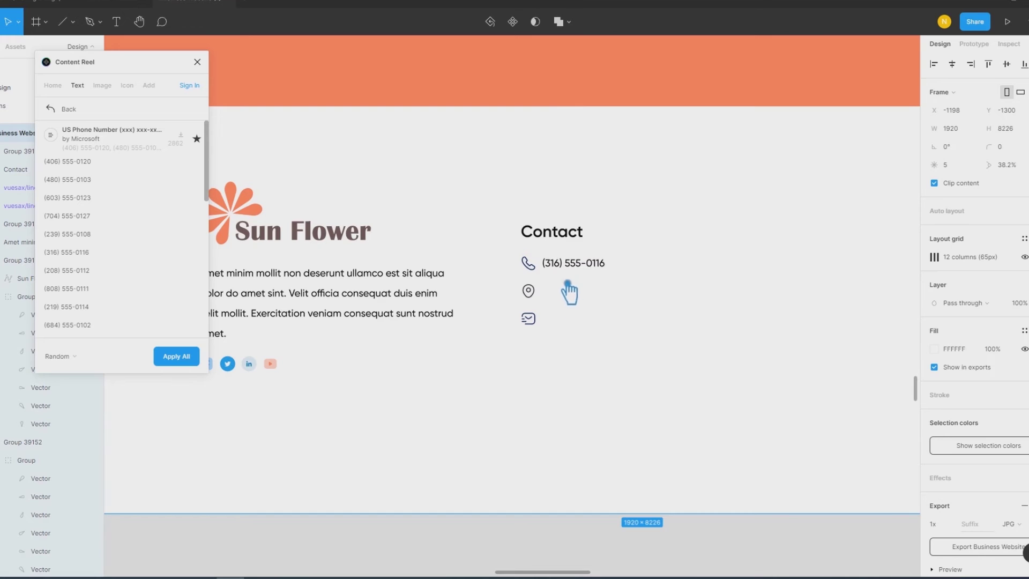
Step: Ungroup the phone row and copy its number beside the location and message icons
left_click(587, 265)
right_click(567, 264)
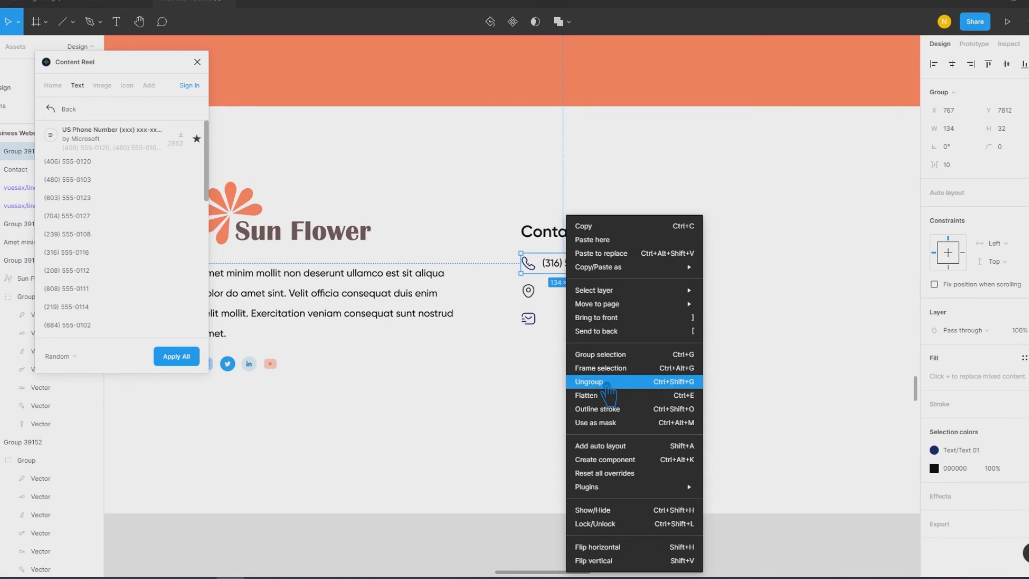
left_click(608, 382)
left_click_drag(592, 265, 572, 300)
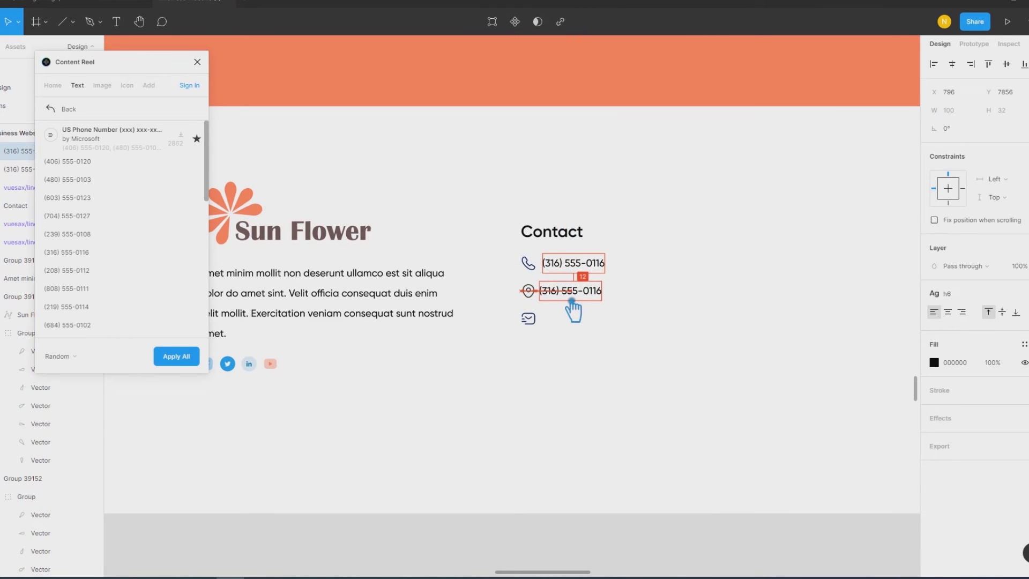
left_click_drag(572, 302, 574, 300)
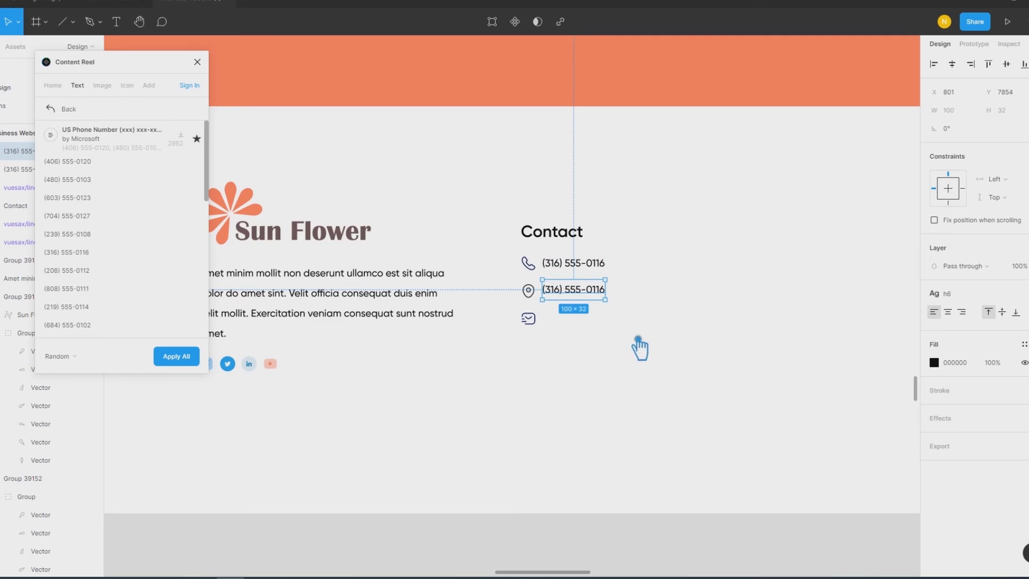
key("ctrl+d")
left_click(593, 303)
left_click(557, 292)
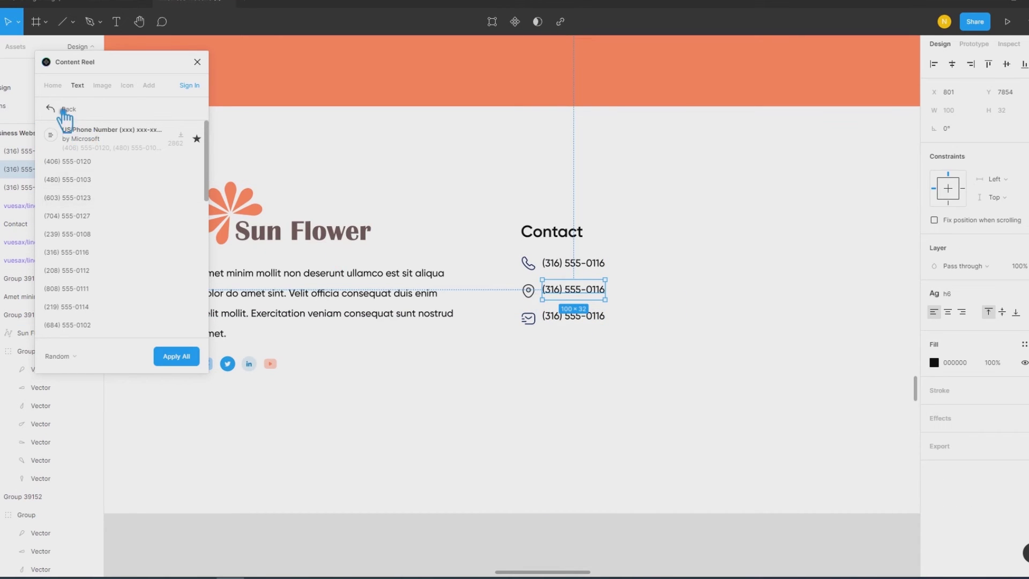
Step: Fill the second and third rows with a Content Reel sample US address and email
left_click(63, 110)
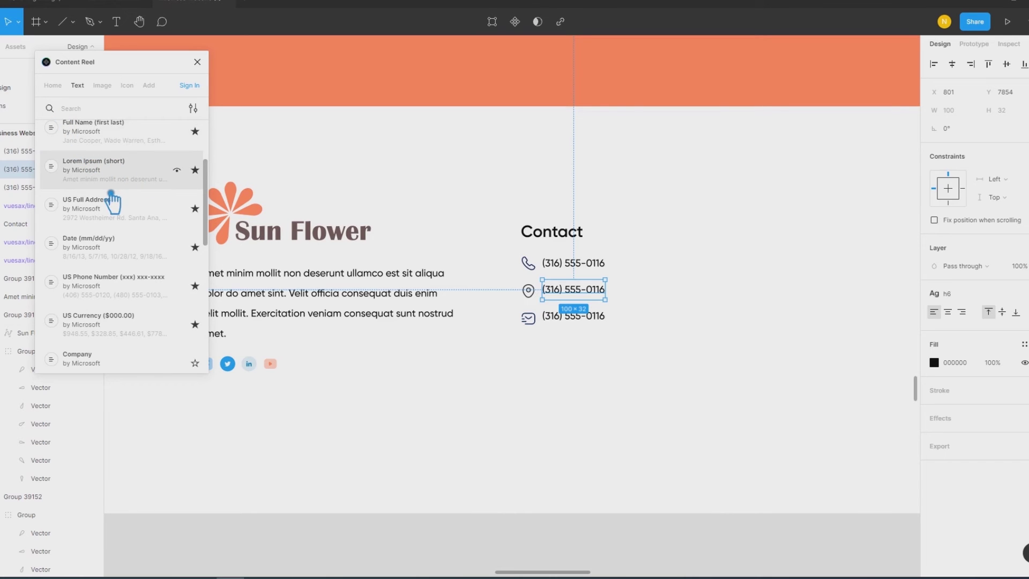
scroll(109, 204, "up", 3)
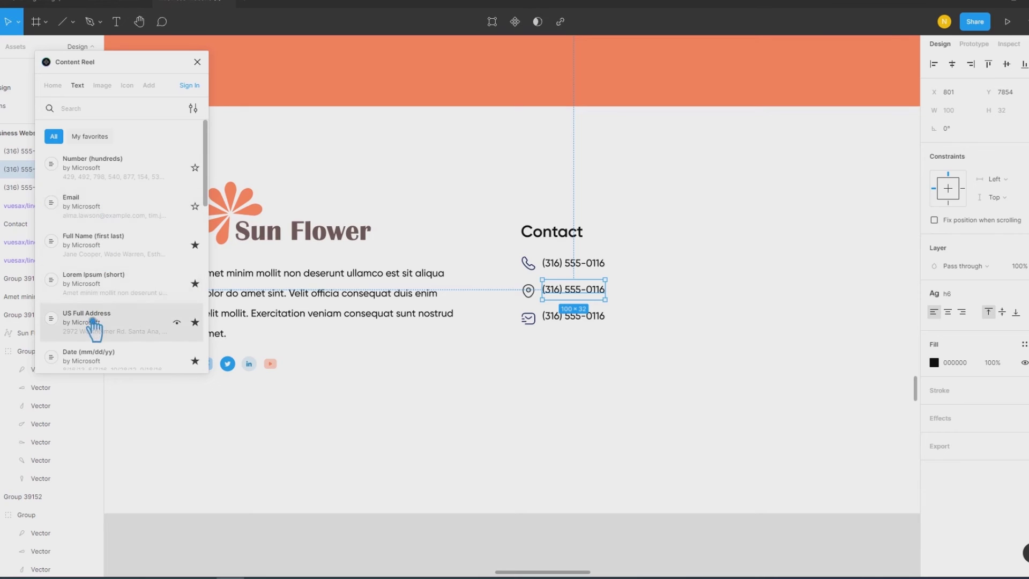
left_click(105, 324)
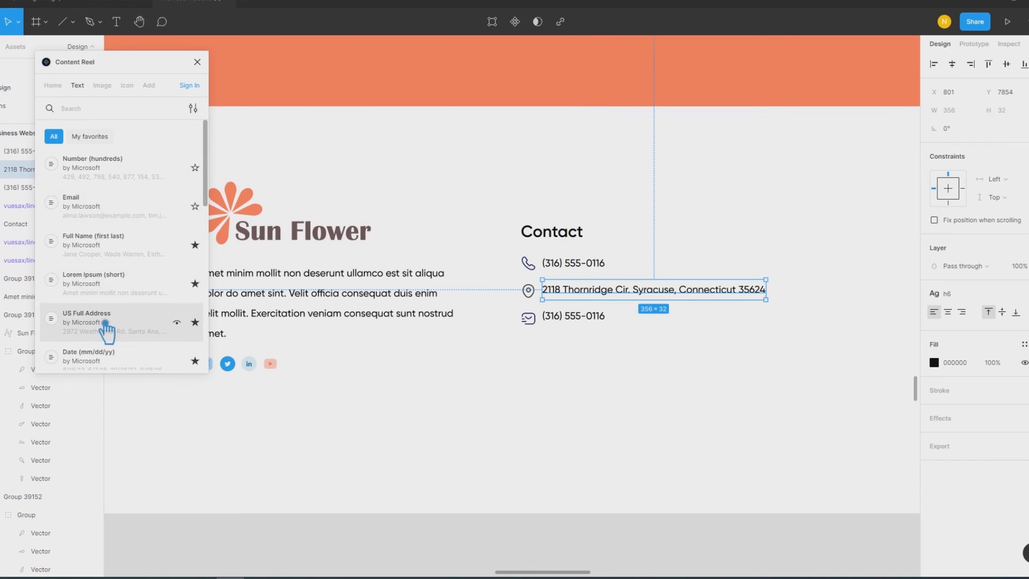
left_click(538, 386)
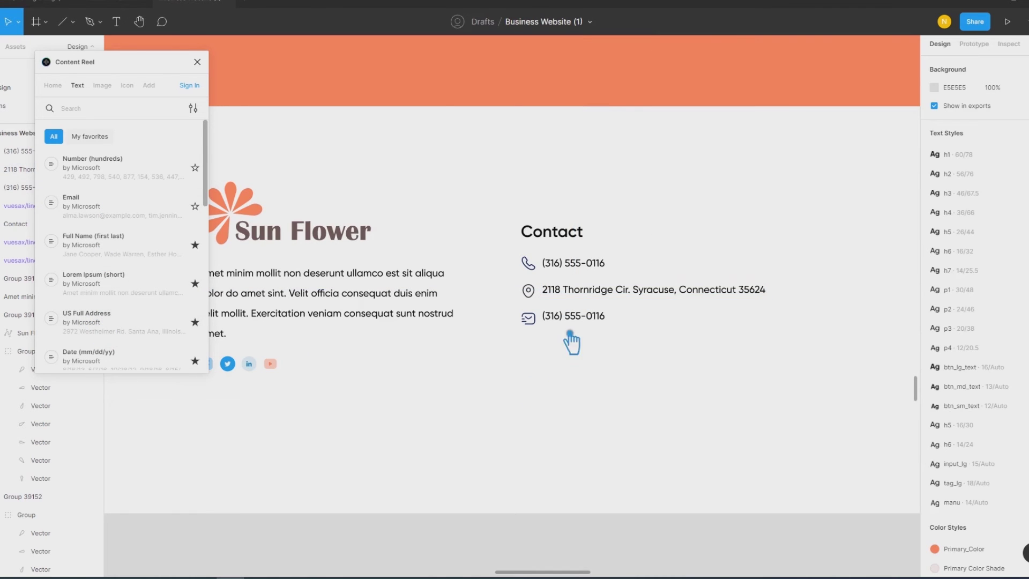
left_click(555, 294)
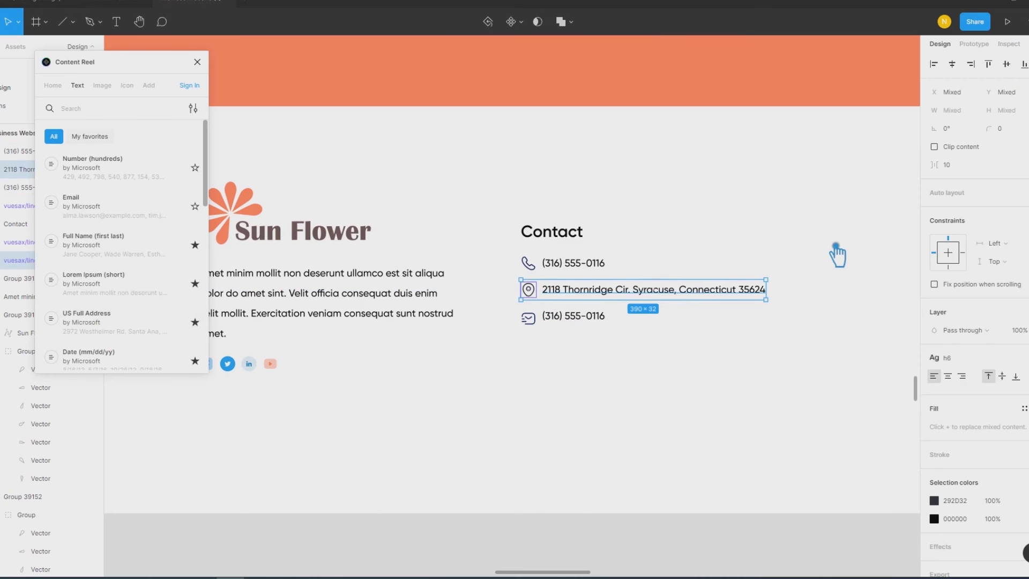
left_click(545, 320)
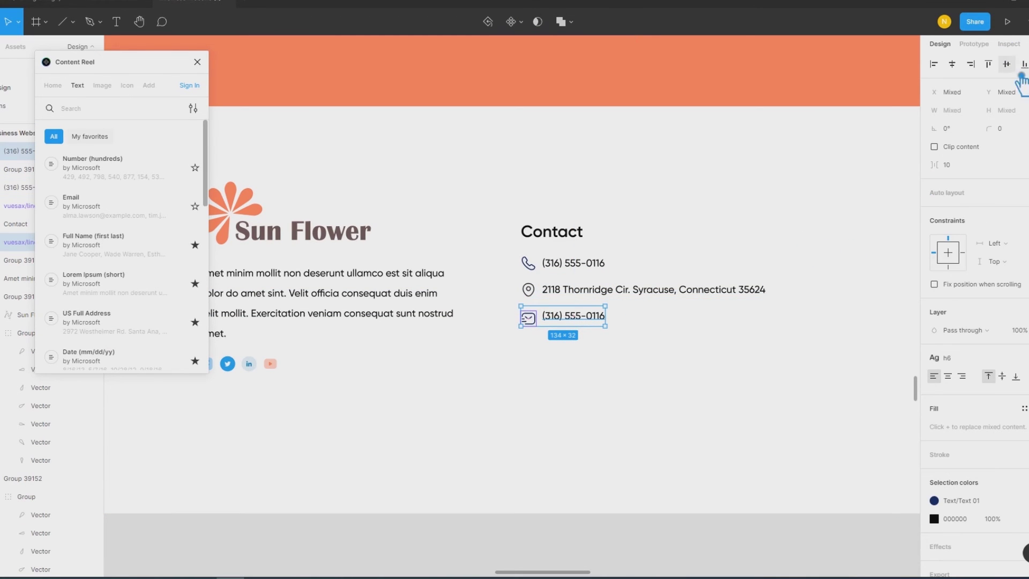
double_click(565, 318)
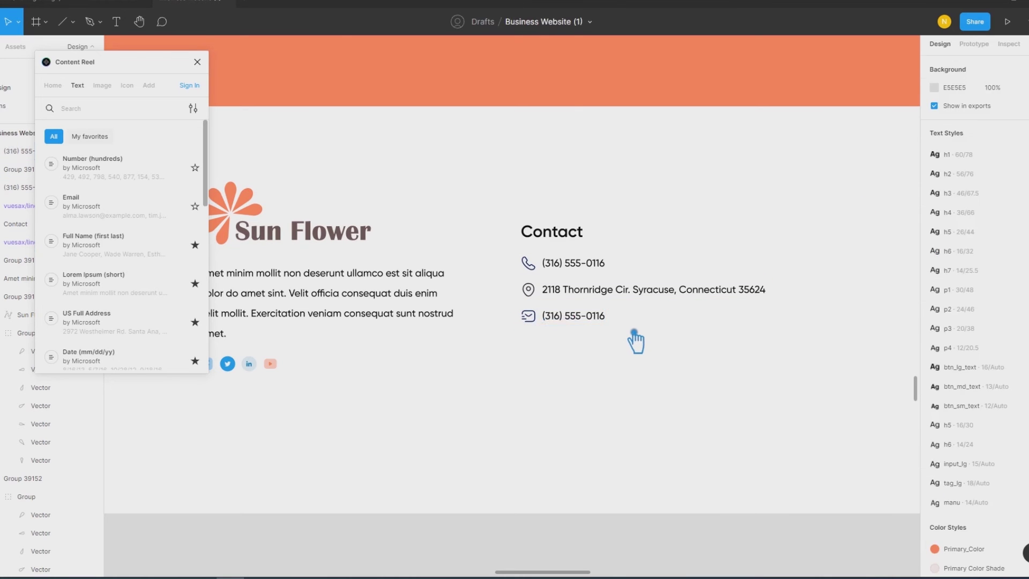
left_click(95, 212)
left_click(527, 408)
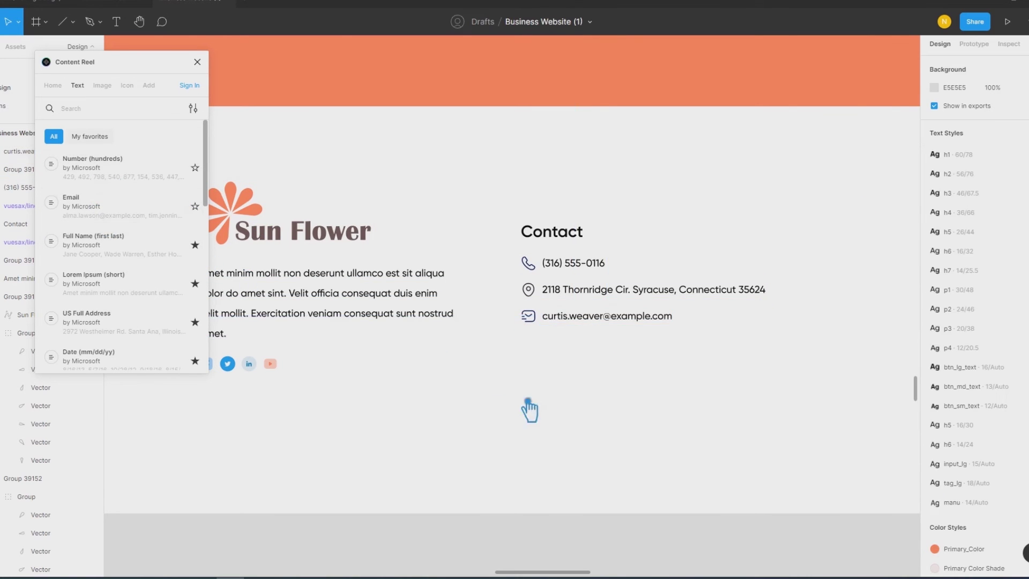
left_click(197, 61)
Step: Group each icon with its text and space the three contact rows 20 apart
left_click_drag(667, 361, 528, 319)
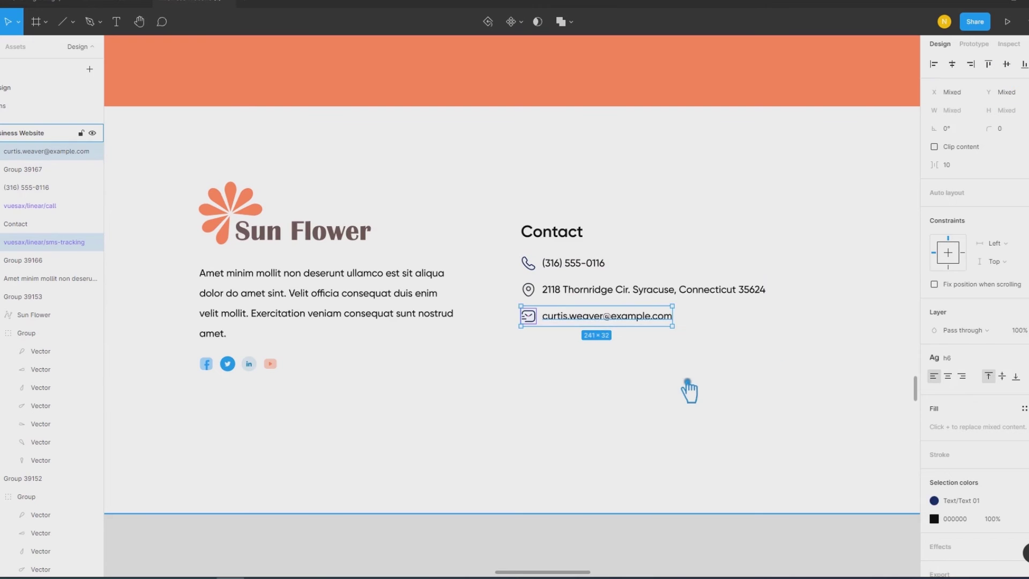
left_click(561, 292)
left_click(571, 263, "shift")
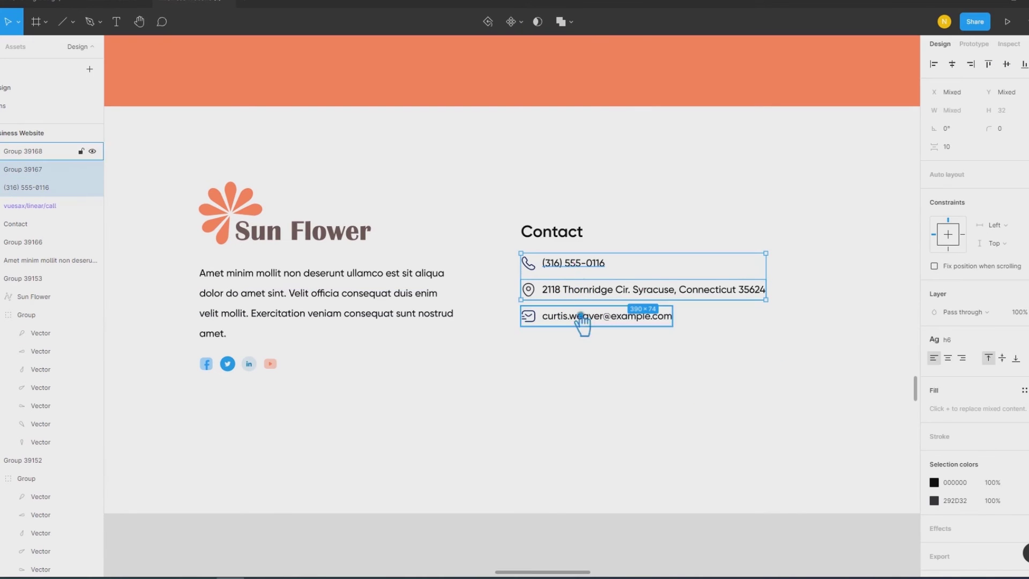
left_click(574, 262)
left_click(529, 263, "shift")
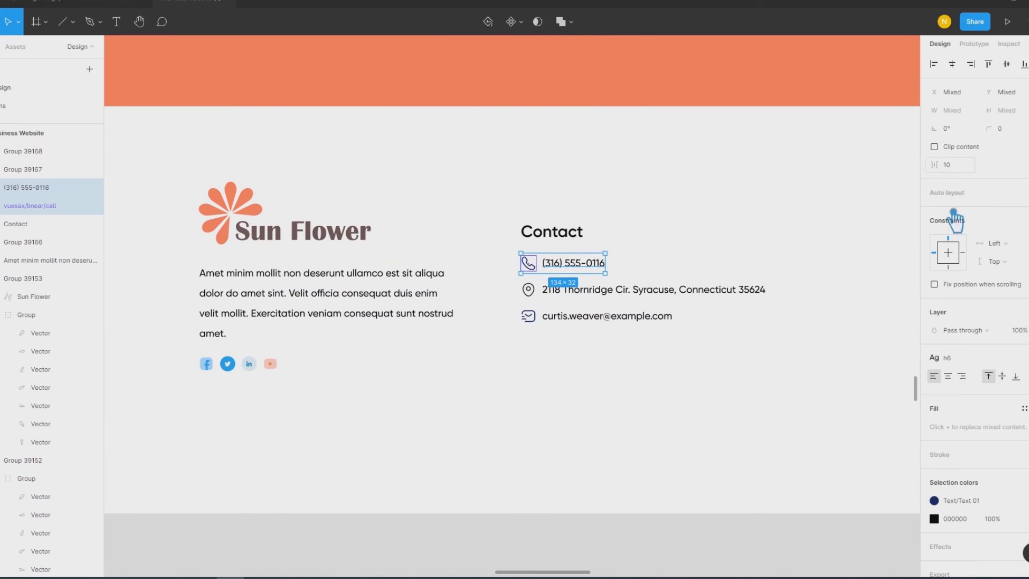
key("ctrl+g")
left_click(632, 292, "shift")
left_click(627, 317, "shift")
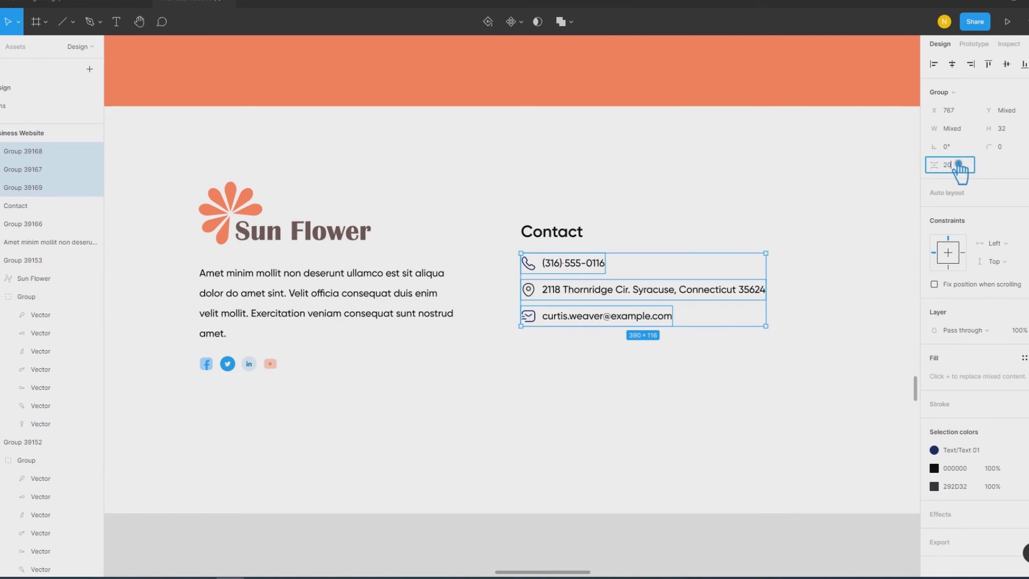
key("Return")
key("ctrl+g")
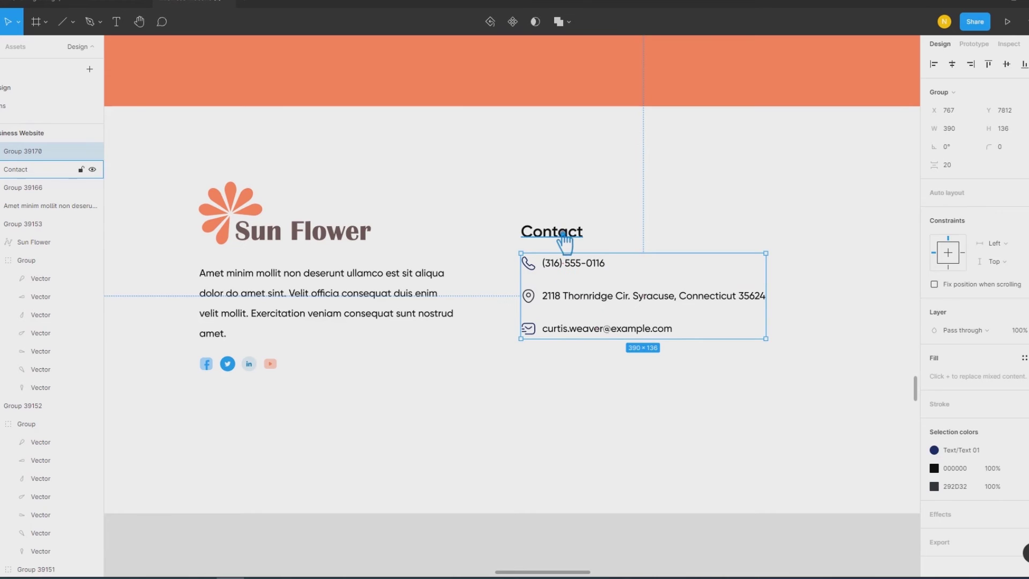
Step: Set 30 spacing between the Contact heading and its rows
left_click(564, 241, "shift")
left_click(968, 150)
type("30")
key("Return")
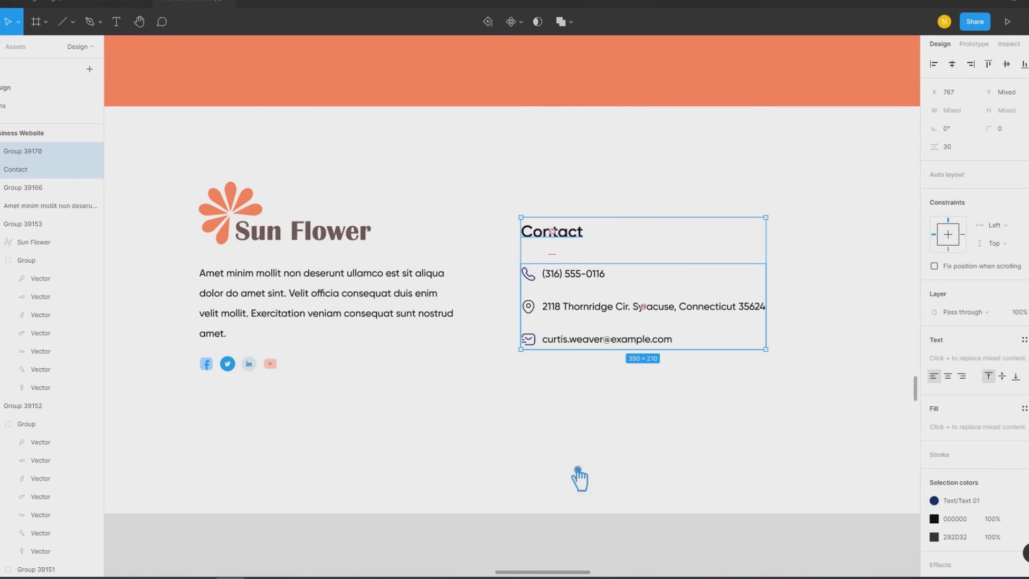
left_click(631, 436)
Step: Alt-drag a copy of the whole Contact block to the right
scroll(461, 386, "right", 5)
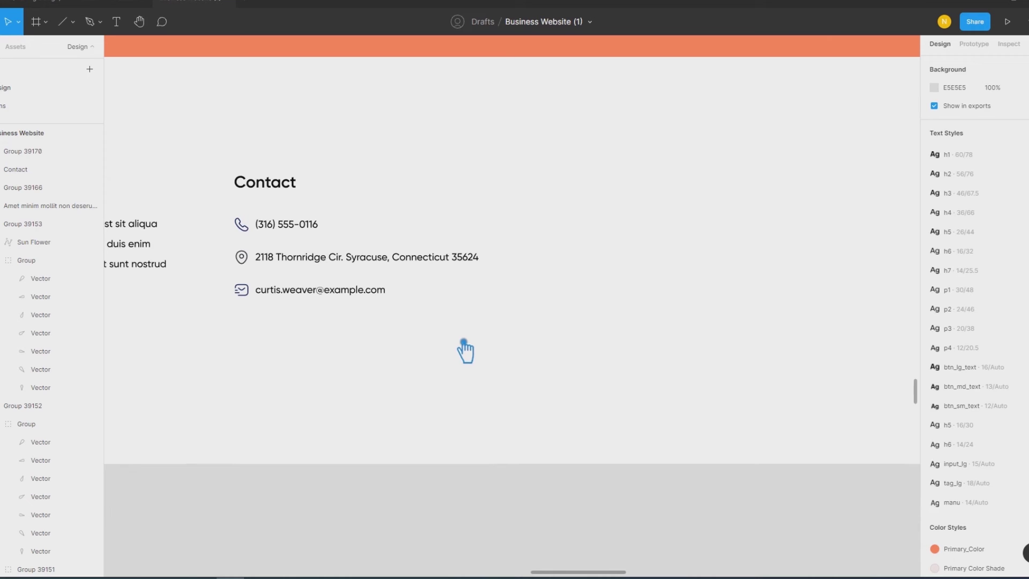
left_click_drag(463, 344, 269, 177)
left_click_drag(295, 258, 572, 266)
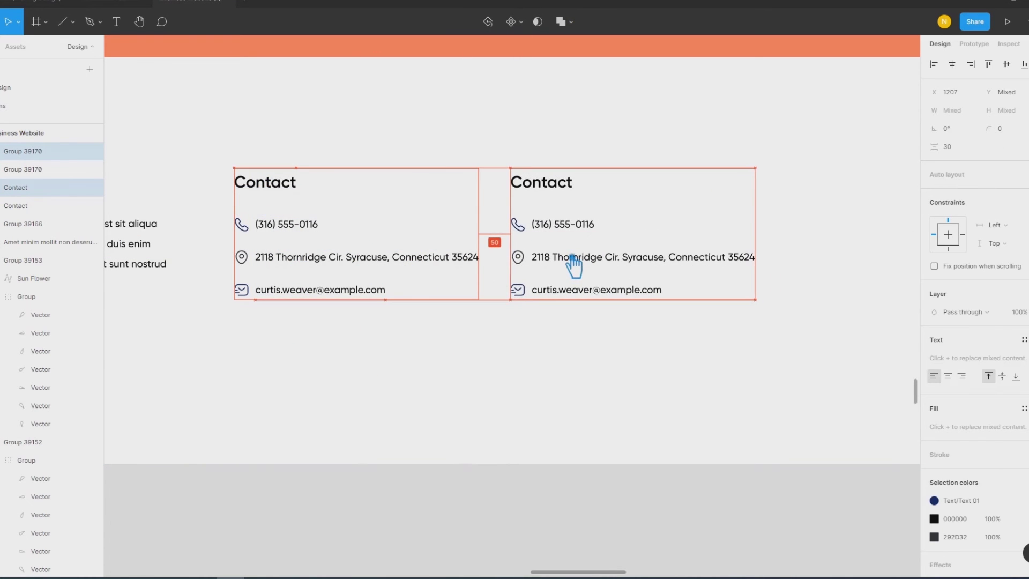
Step: Rename the copied column's heading to Manubar
key("Escape")
left_click(553, 189)
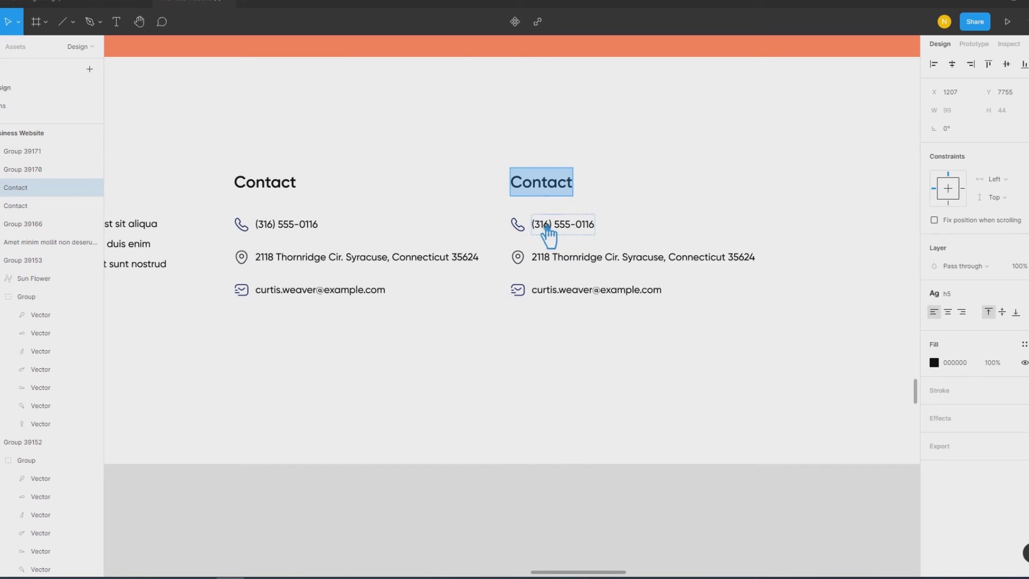
type("M")
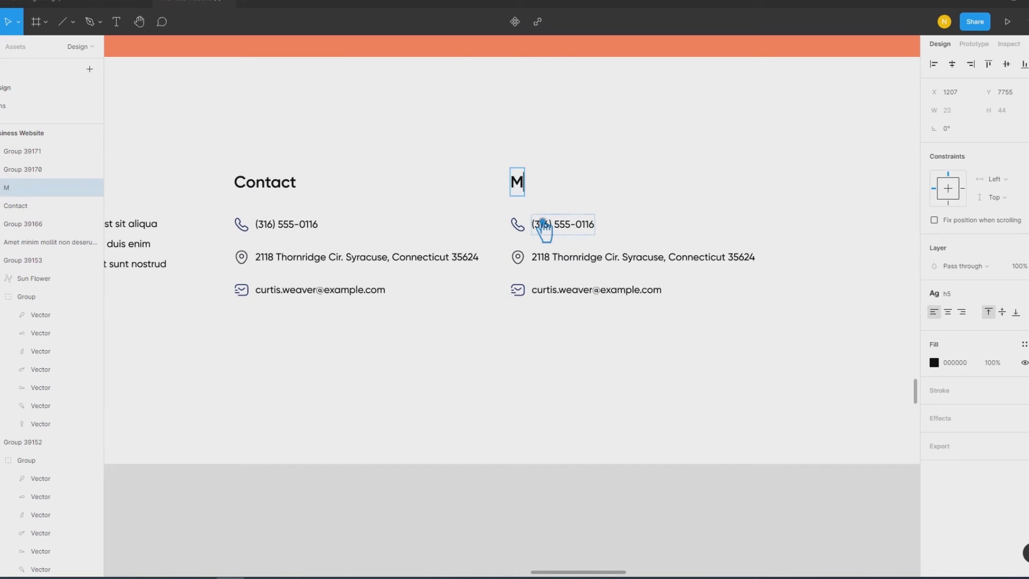
type("anubar")
key("Escape")
key("Escape")
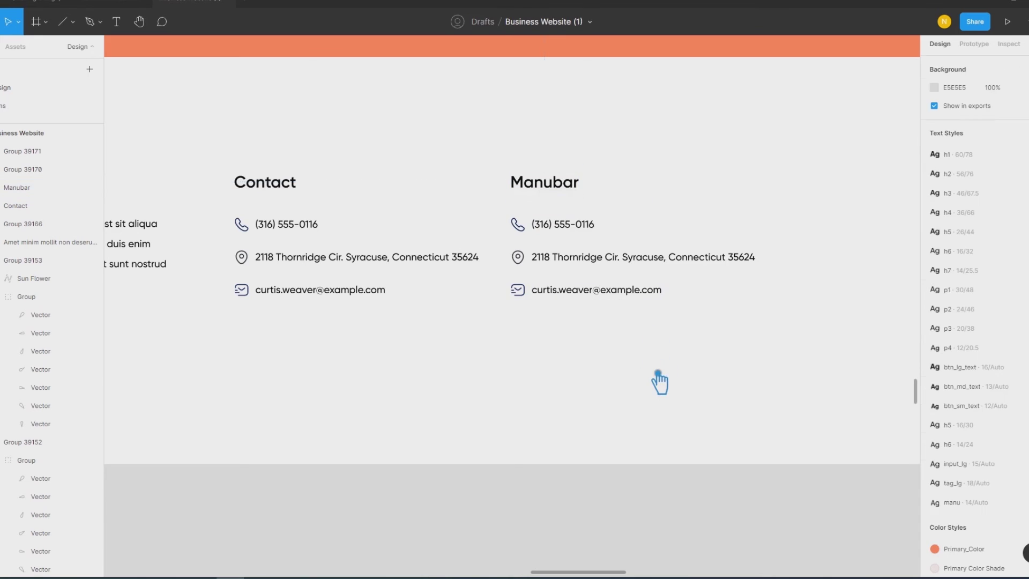
Step: Ungroup the copied rows and delete the three icons from the Manubar column
left_click(554, 229)
right_click(530, 214)
left_click(590, 386)
right_click(538, 214)
left_click(588, 385)
left_click(542, 340)
mouse_move(504, 203)
left_mouse_down()
mouse_move(534, 328)
mouse_move(558, 217)
left_mouse_up()
key("Delete")
Step: Left-align the Manubar texts and retype them as Home, About and Blog
left_click(545, 185, "shift")
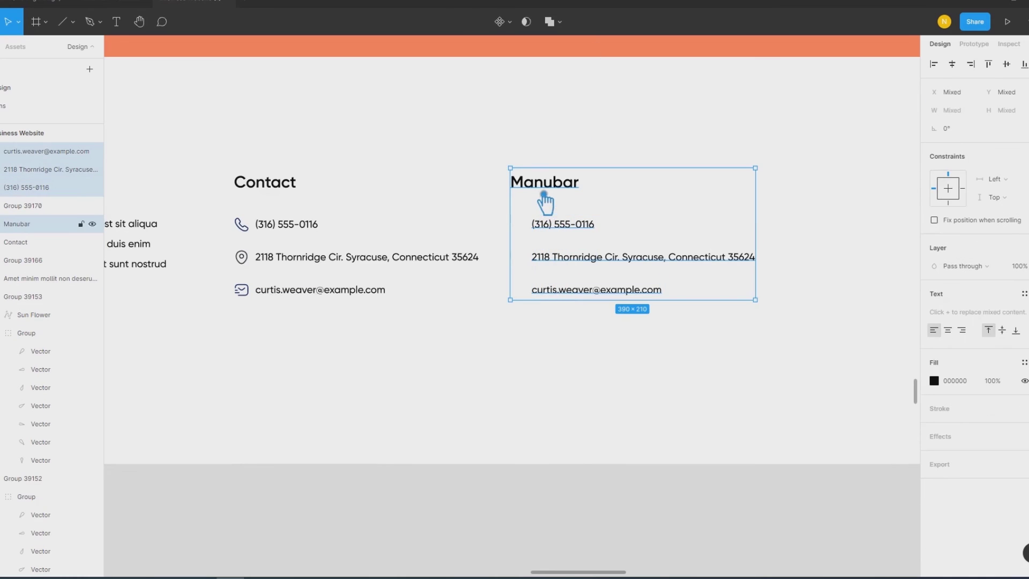
left_click(933, 64)
left_click(801, 371)
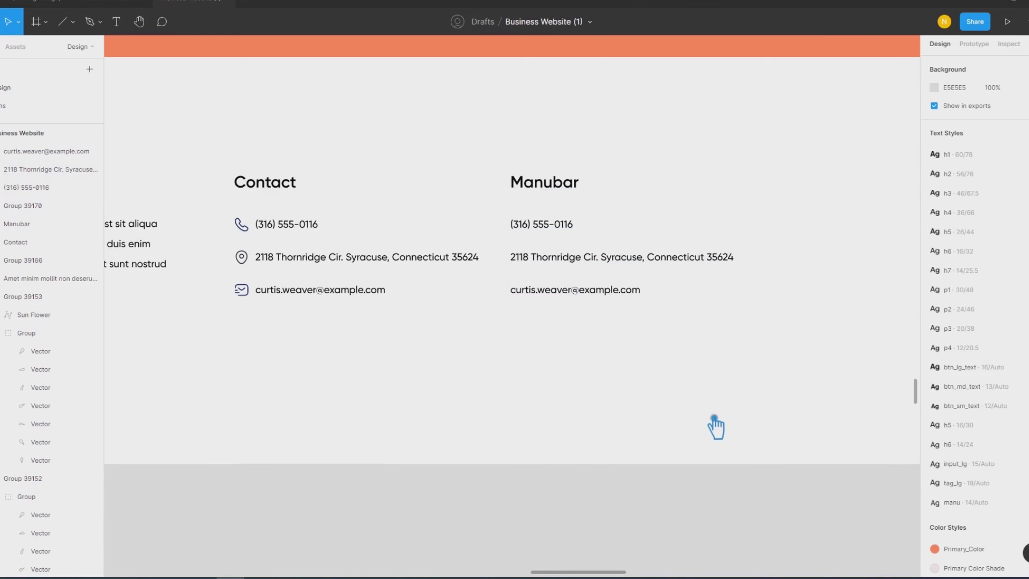
left_click(551, 236)
type("Home")
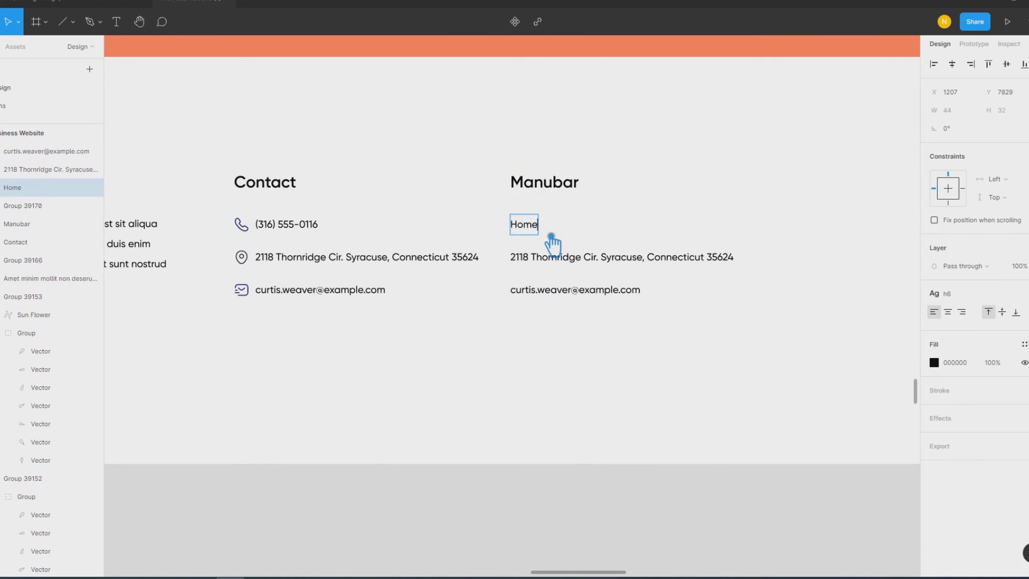
left_click(562, 260)
double_click(563, 260)
type("About")
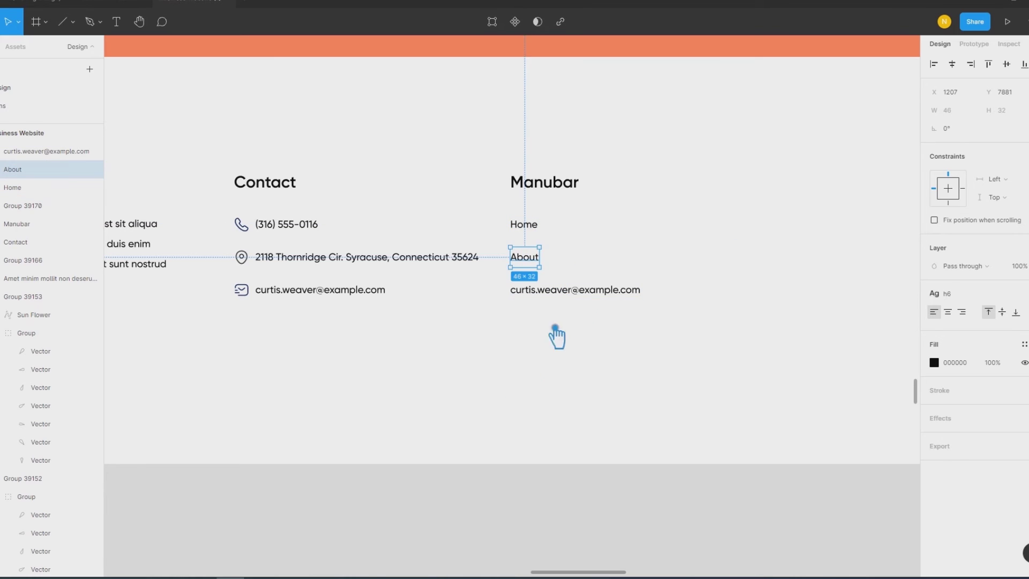
left_click(579, 297)
double_click(579, 298)
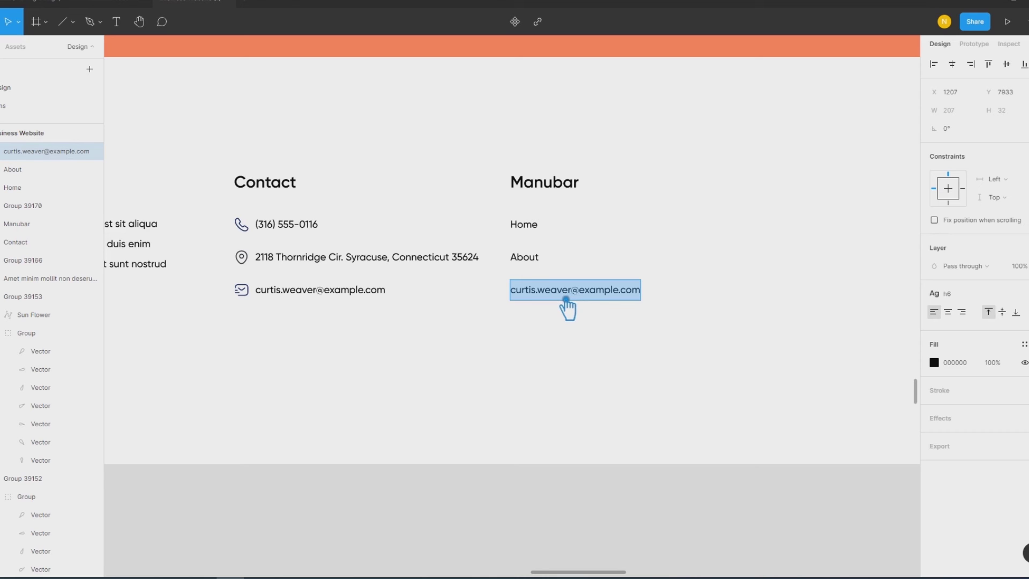
type("B")
type("g")
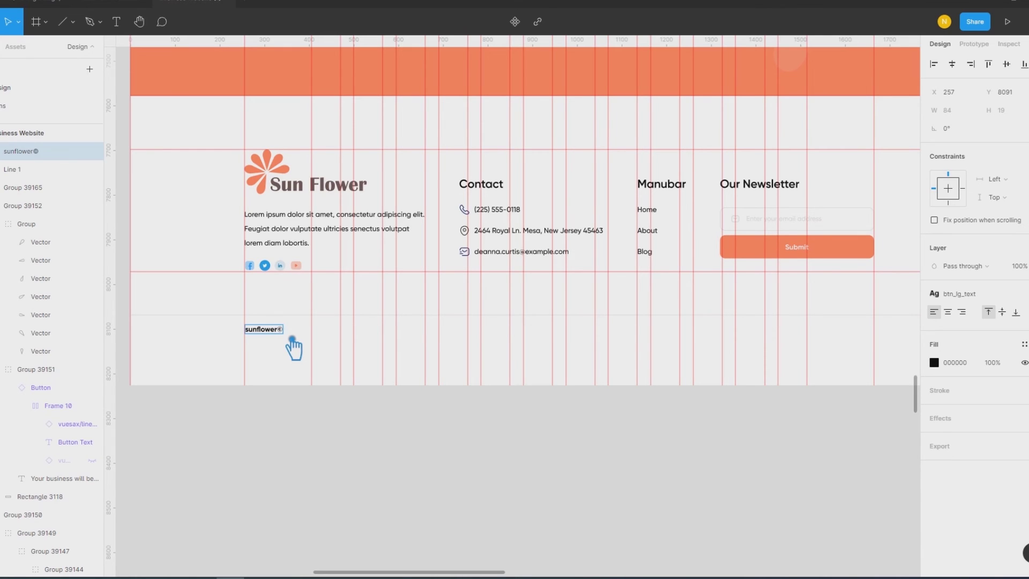
Step: Complete the copyright as 'sunflower©2022' and give it the h7 text style
type("2022")
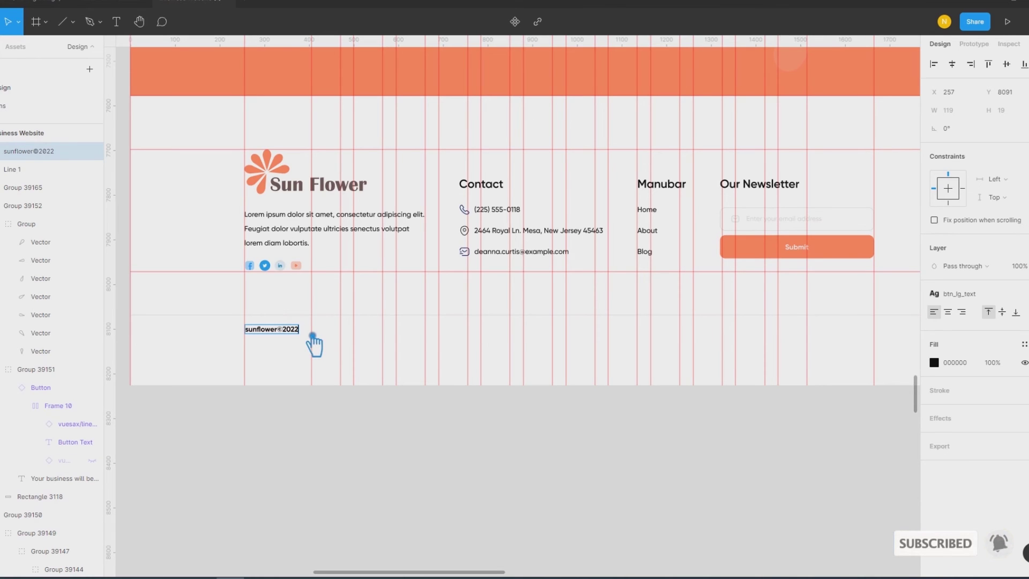
key("Escape")
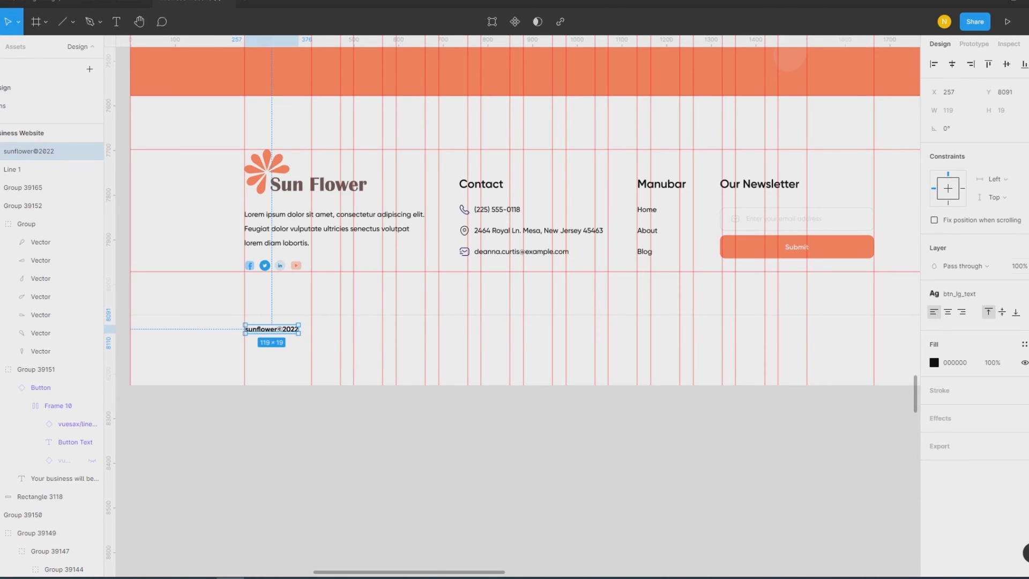
left_click(988, 302)
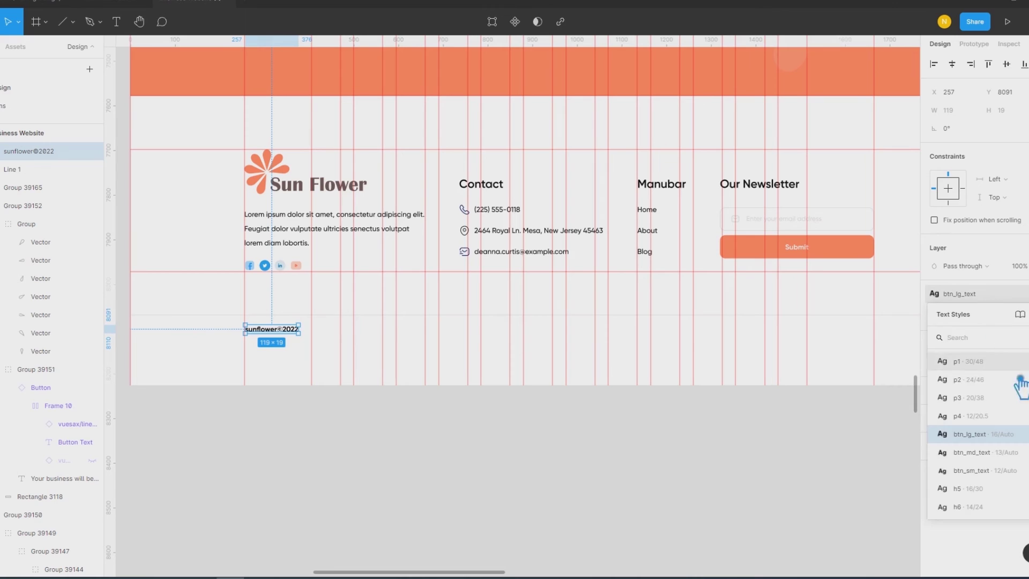
left_click(997, 416)
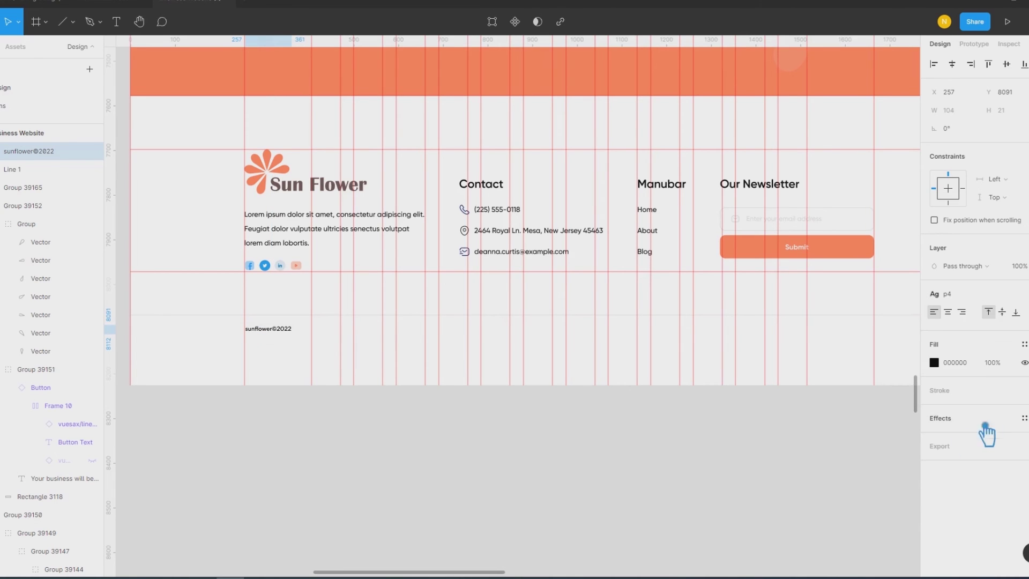
left_click(973, 295)
left_click(993, 424)
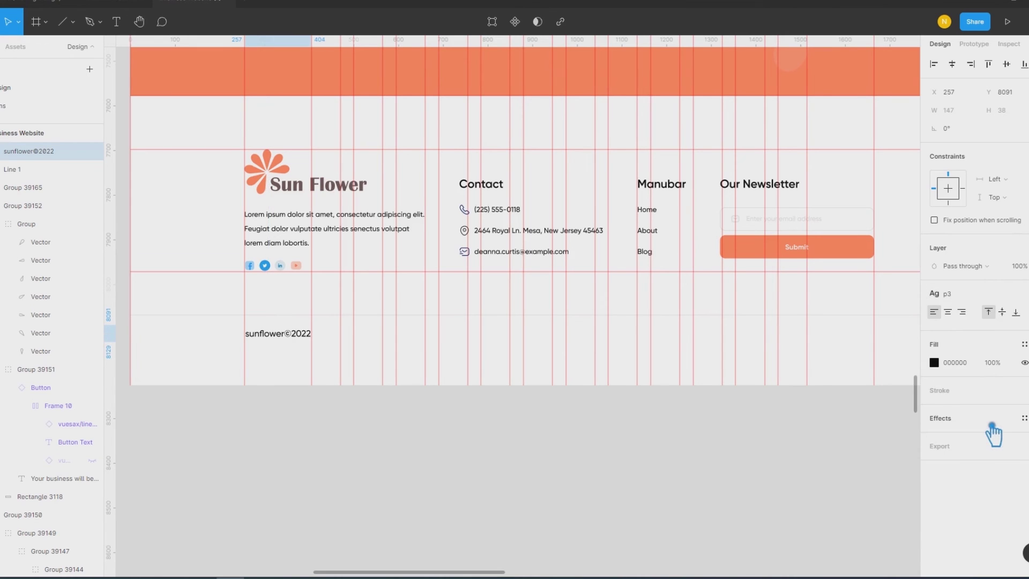
left_click(980, 294)
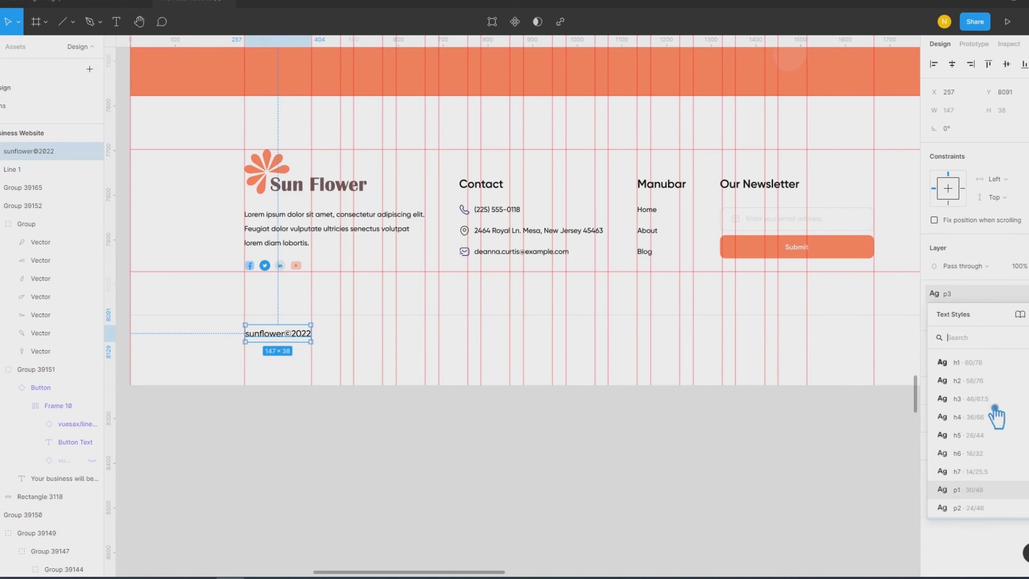
scroll(995, 415, "down", 3)
scroll(997, 418, "down", 2)
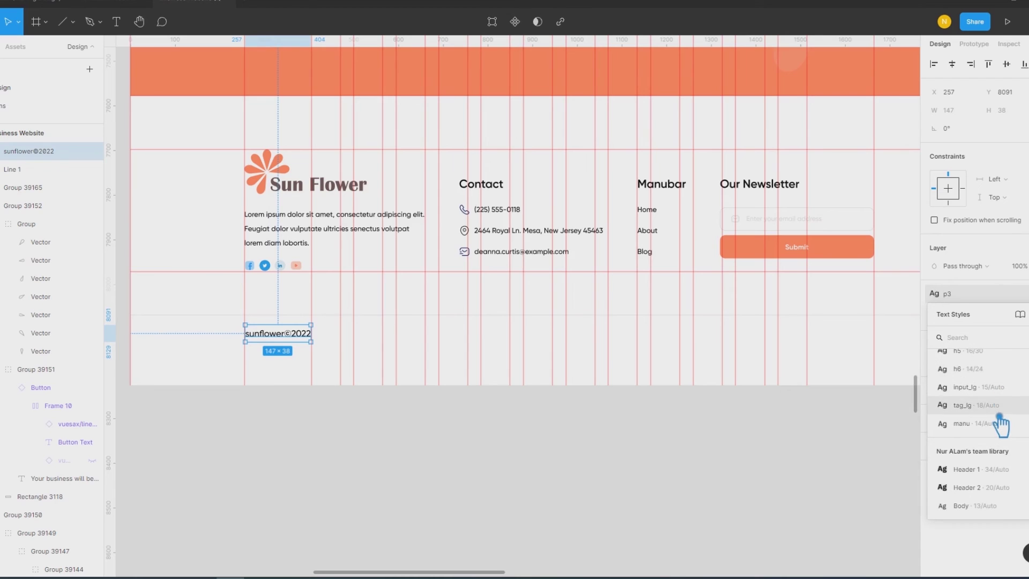
scroll(1008, 423, "up", 3)
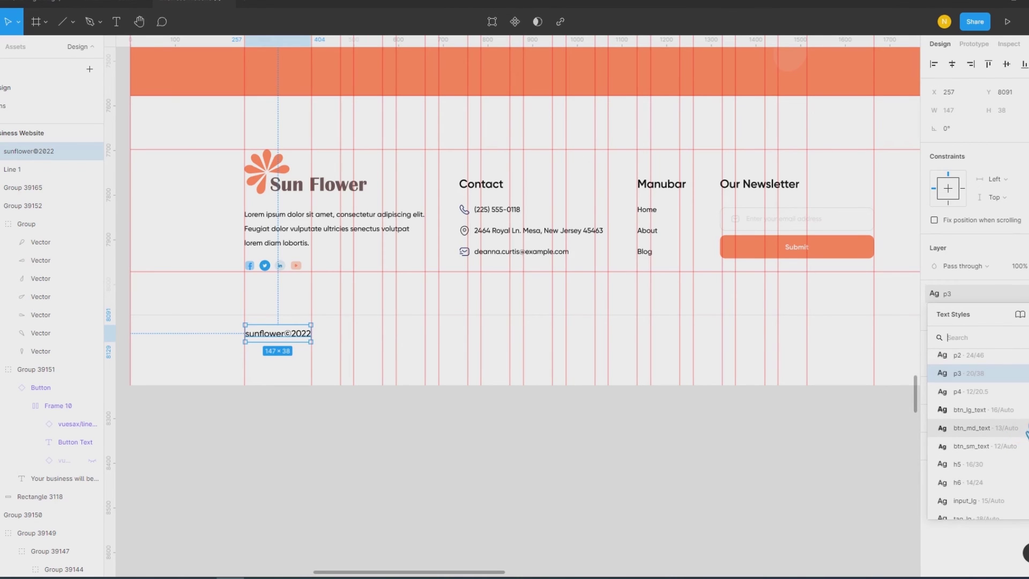
scroll(1022, 424, "up", 3)
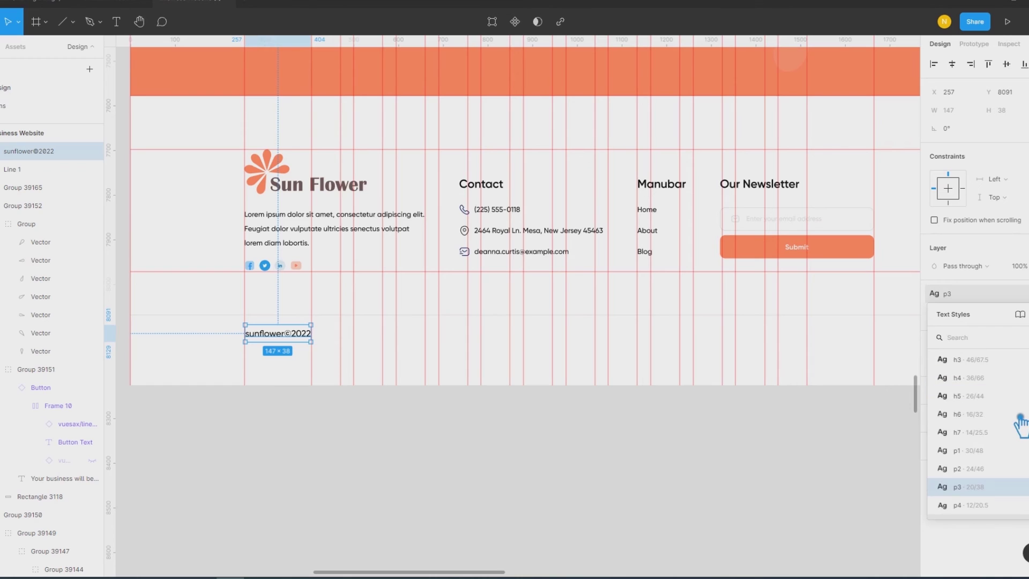
left_click(997, 435)
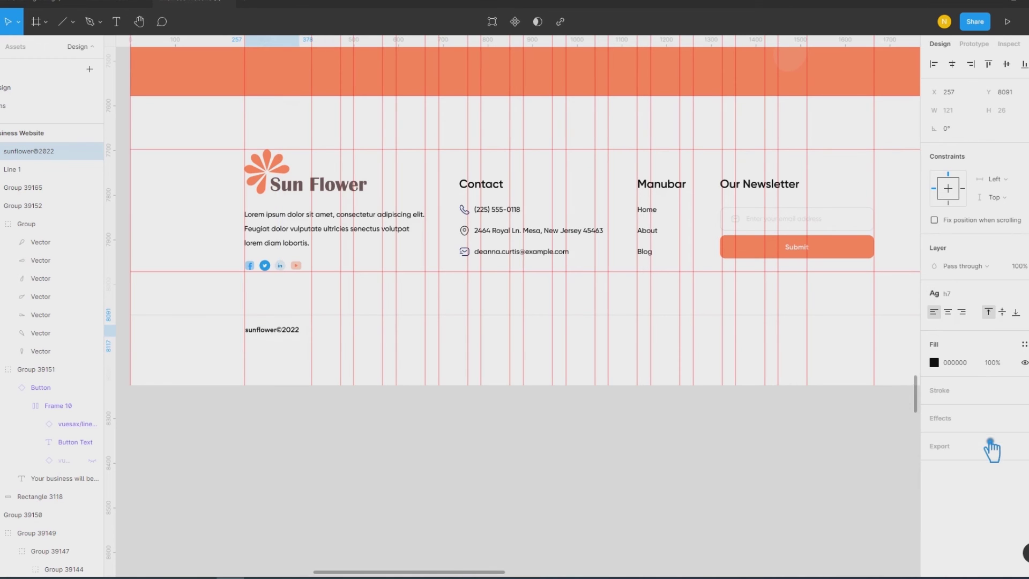
Step: Change the h7 text style's font weight to Regular
left_click(998, 298)
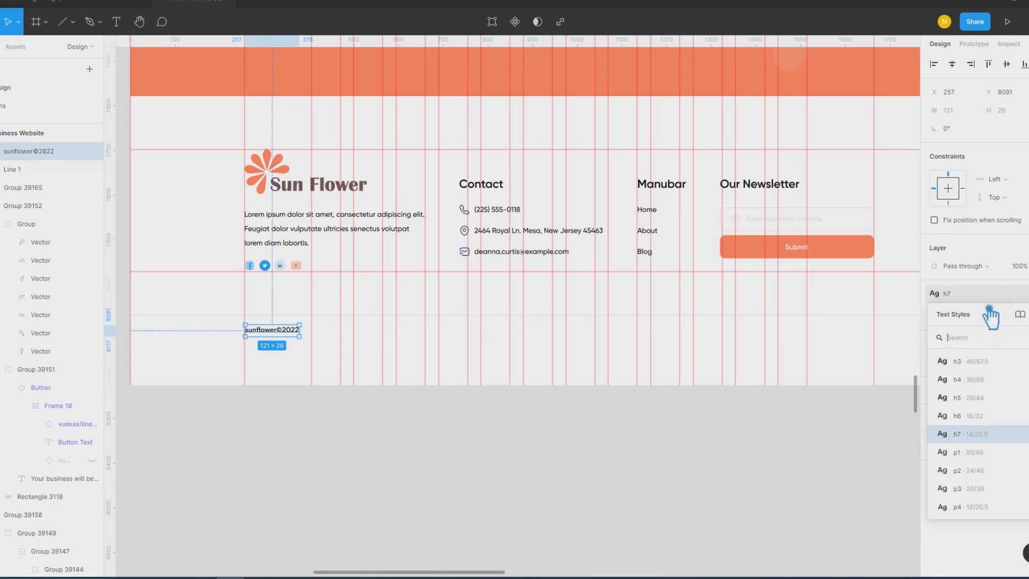
left_click(1025, 437)
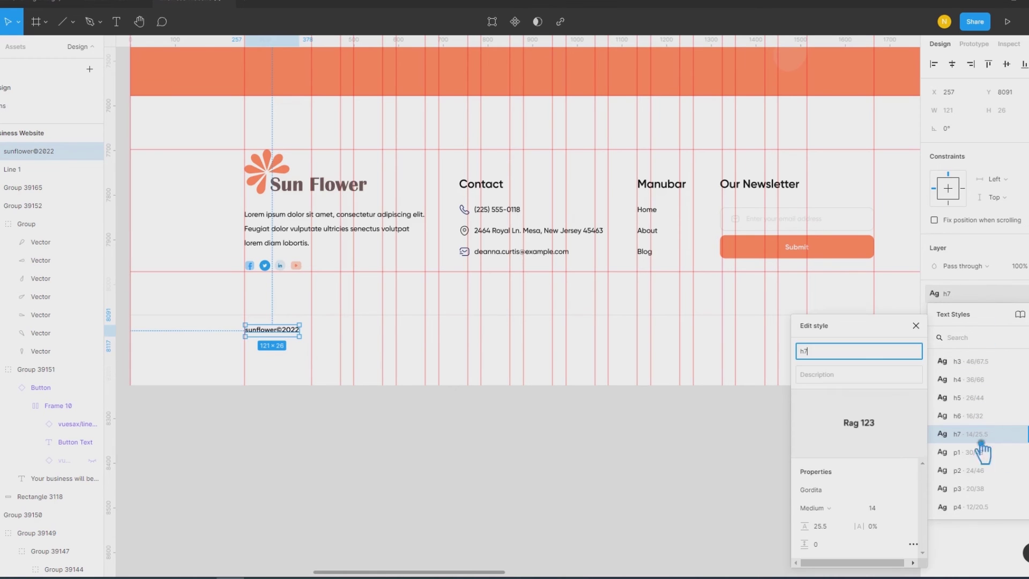
left_click(828, 508)
left_click(847, 402)
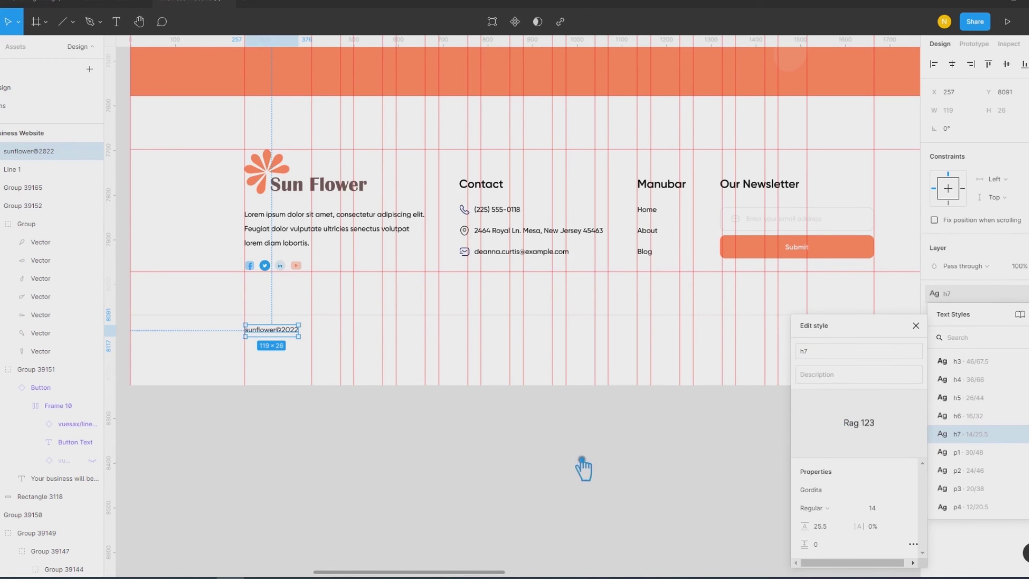
left_click(557, 463)
Step: Widen the letter spacing of the h7 text style
left_click(277, 335)
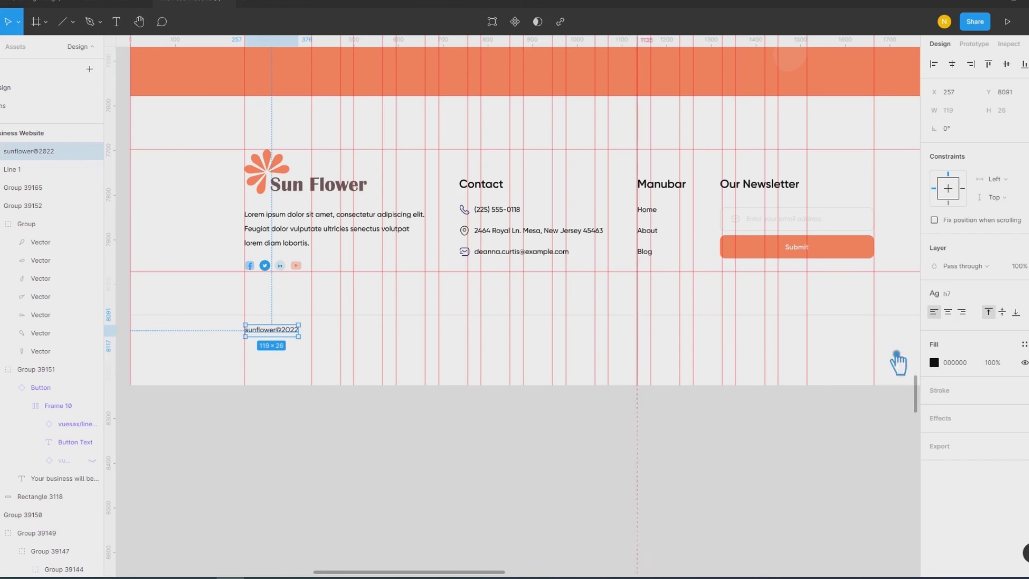
left_click(1002, 300)
left_click(1020, 433)
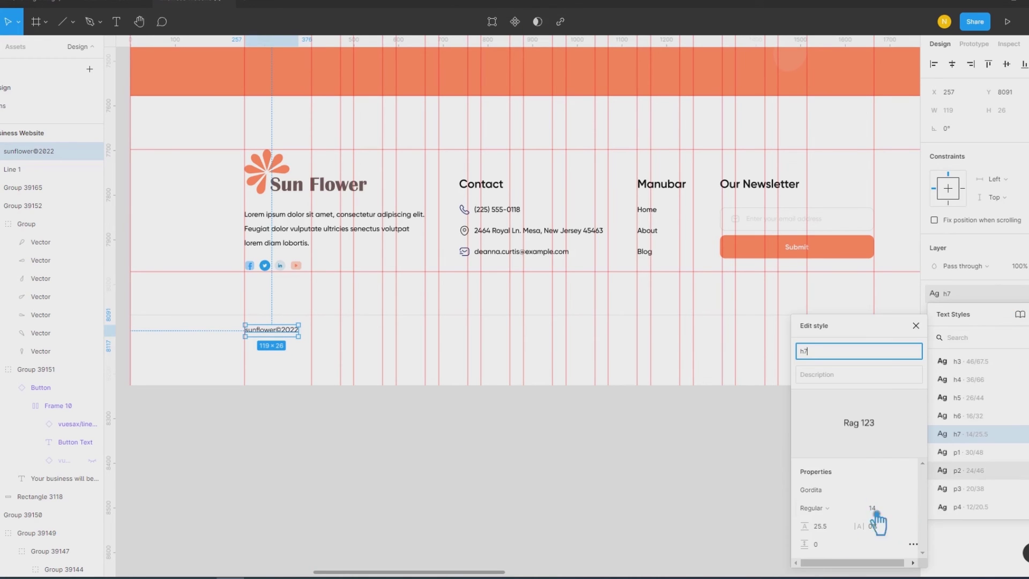
mouse_move(858, 525)
left_mouse_down()
mouse_move(968, 523)
mouse_move(925, 531)
left_mouse_up()
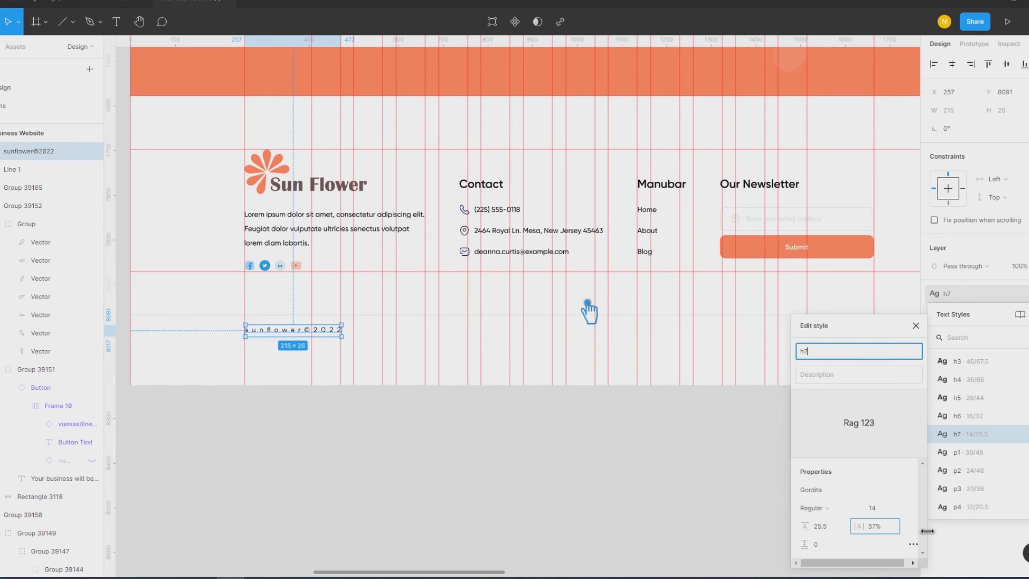
Step: Append ' All rights reserved' to the sunflower©2022 copyright text
double_click(340, 343)
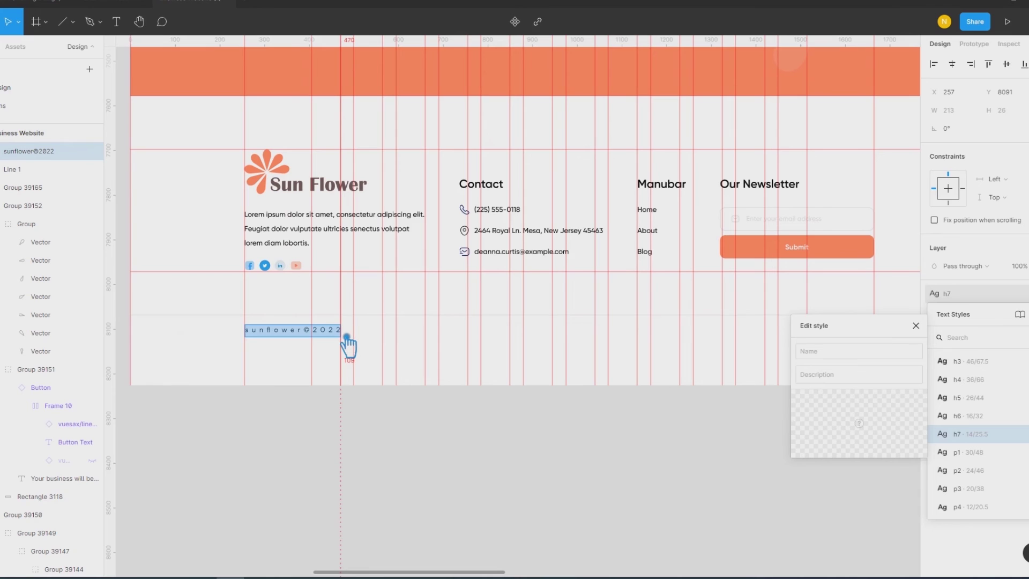
key("Escape")
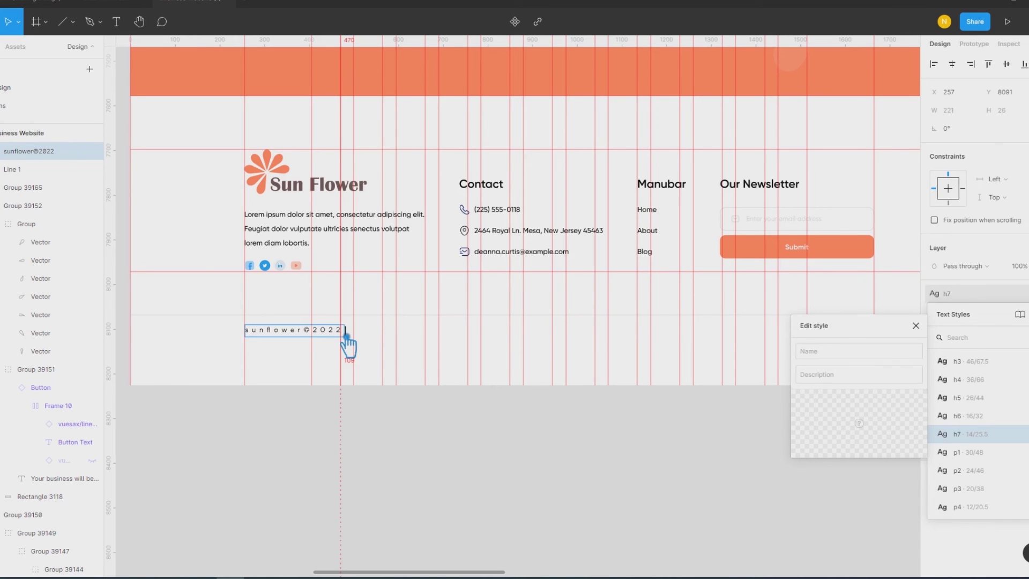
type(" All rights reserved")
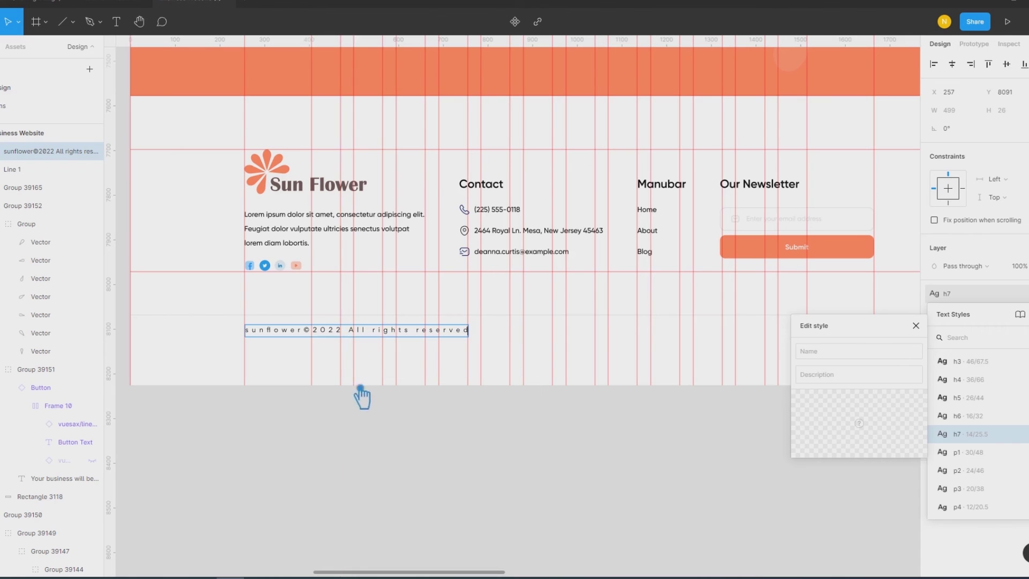
key("Escape")
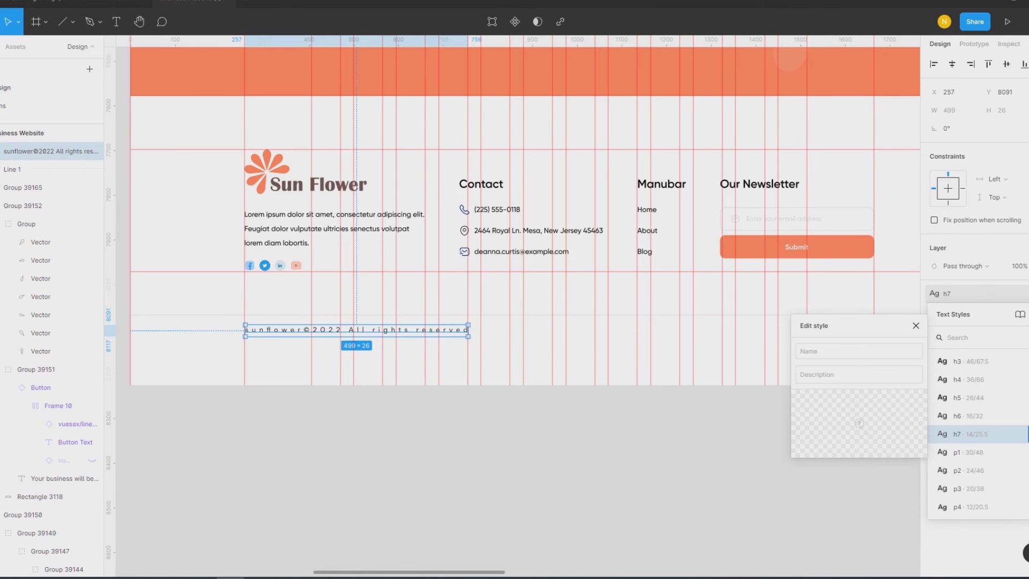
Step: Adjust the h7 style's letter spacing to about 29%
key("Escape")
left_click(1019, 434)
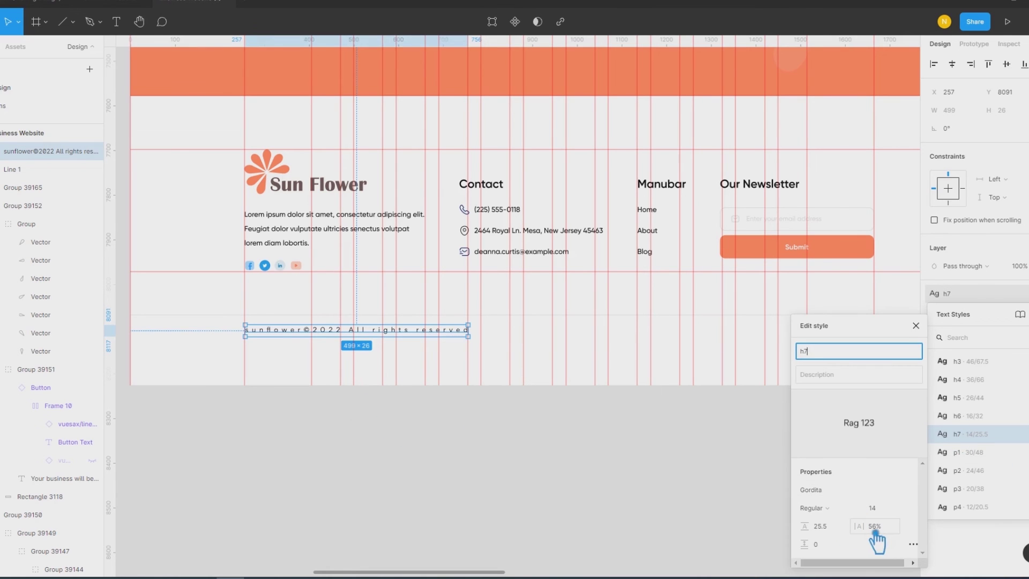
left_click_drag(868, 534, 492, 301)
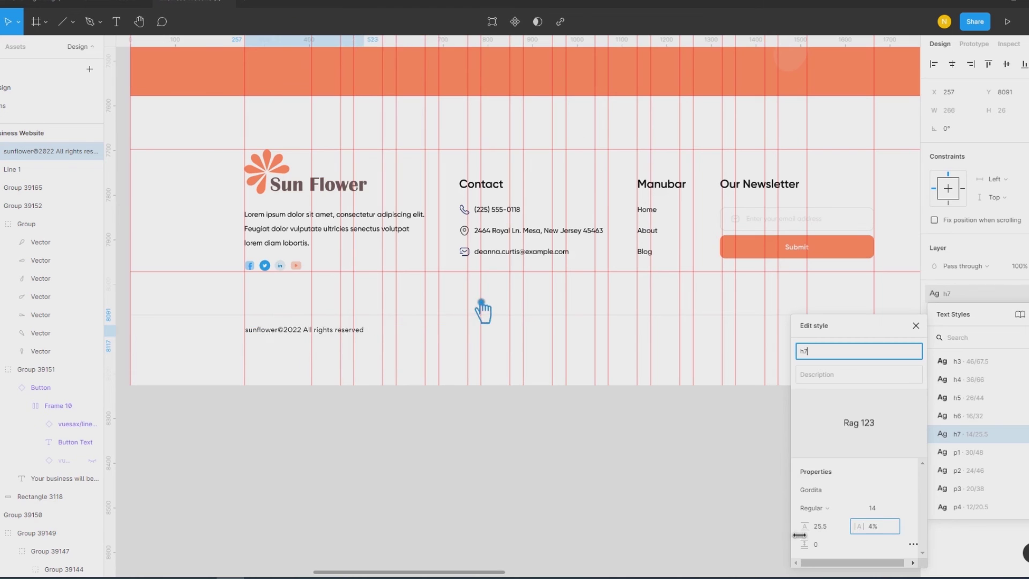
left_click(621, 506)
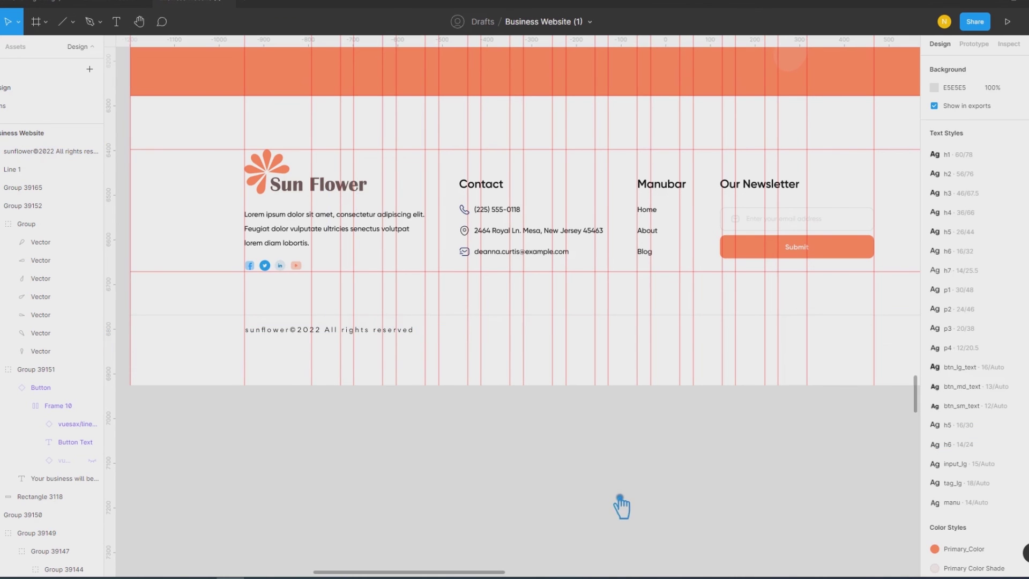
Step: Nudge the copyright line down 20 px and back up 8 px
left_click_drag(751, 486, 640, 472)
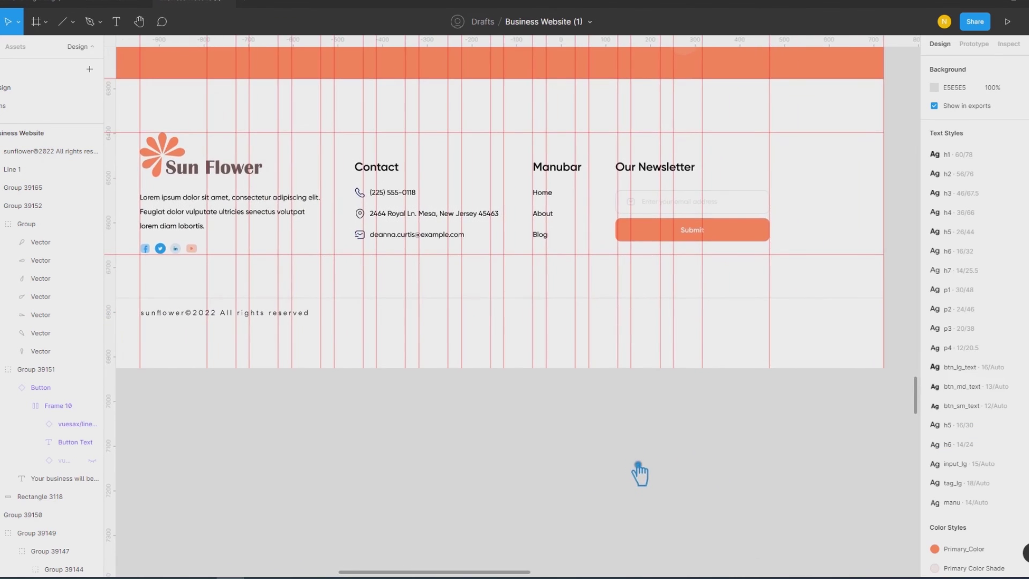
left_click(182, 315)
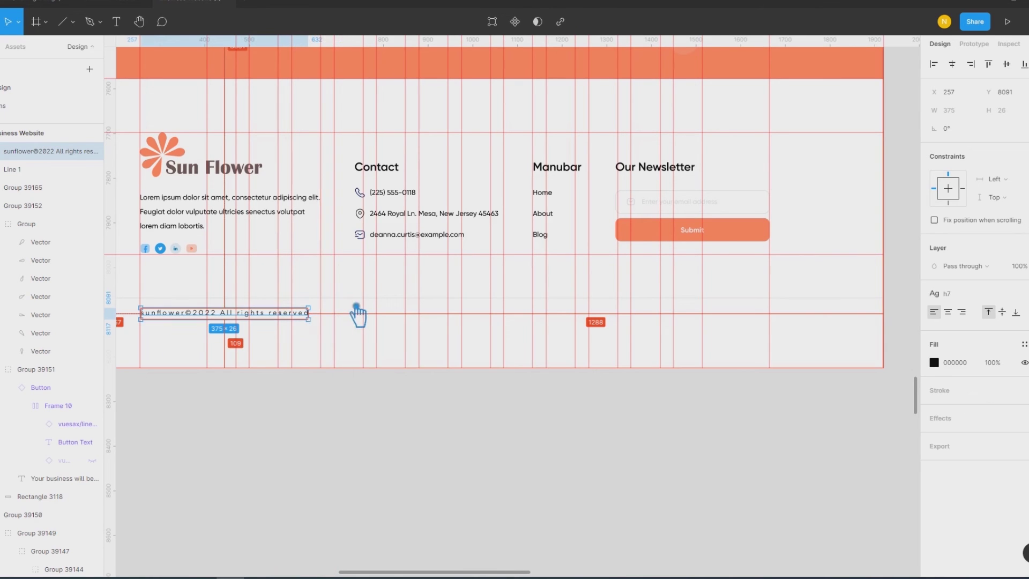
key("shift+Down")
key("shift+Down")
key("Up")
key("Up")
key("Up")
key("Up")
key("Up")
key("Up")
key("Up")
key("Up")
key("Up")
key("Up")
key("Up")
key("Up")
left_click(361, 448)
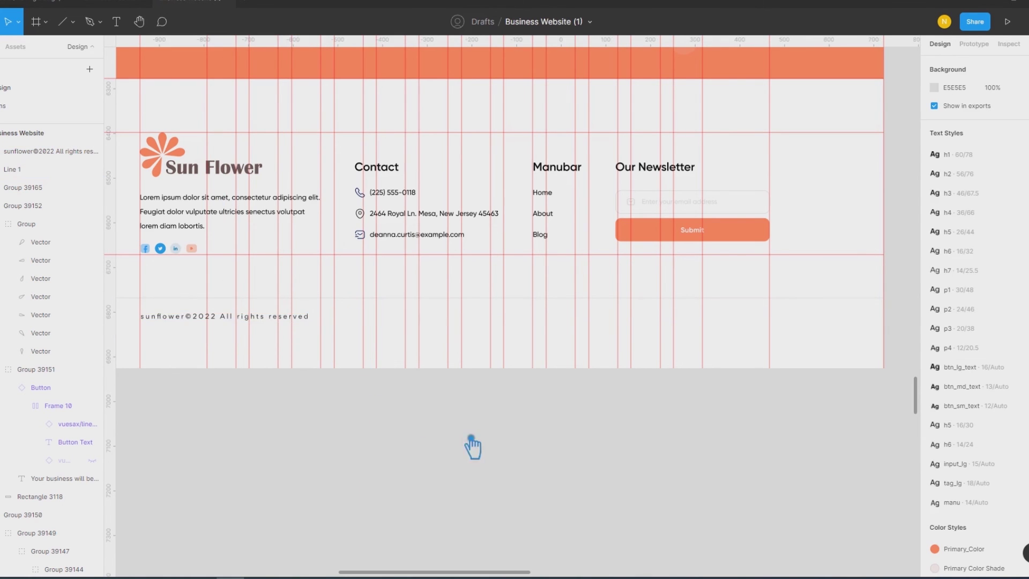
Step: Alt-drag a duplicate of the copyright line to the right, below the Manubar column
scroll(536, 447, "left", 3)
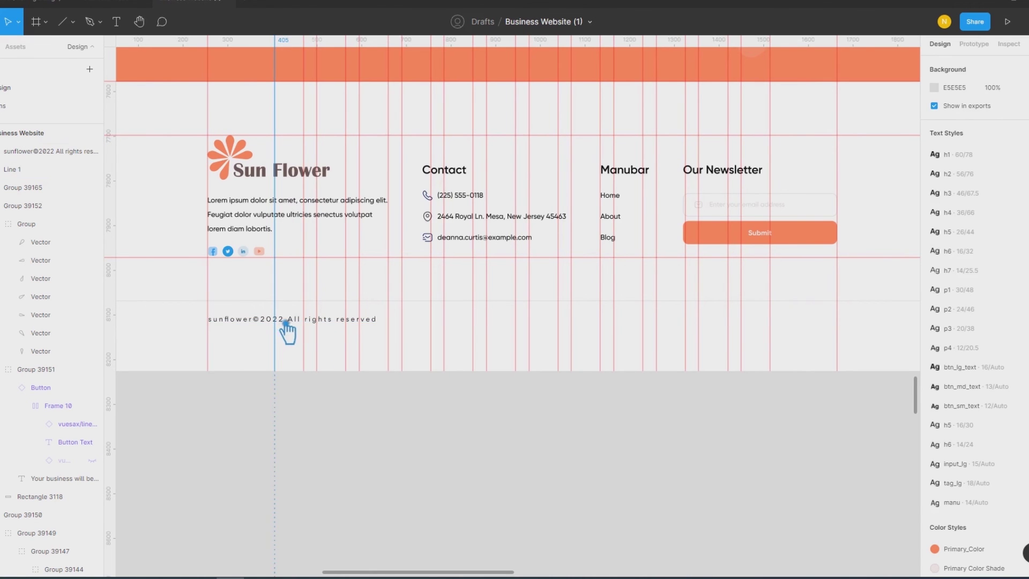
left_click(304, 321)
left_click_drag(304, 321, 623, 323)
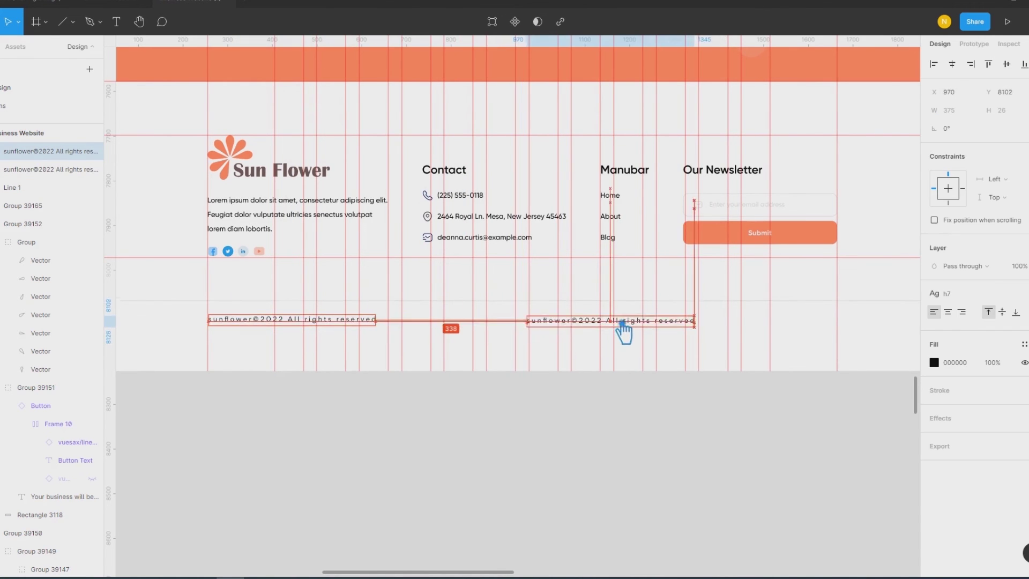
Step: Line the duplicated text up with the copyright row, hide rulers, and retype it as 'Privacy'
left_click_drag(622, 322, 615, 326)
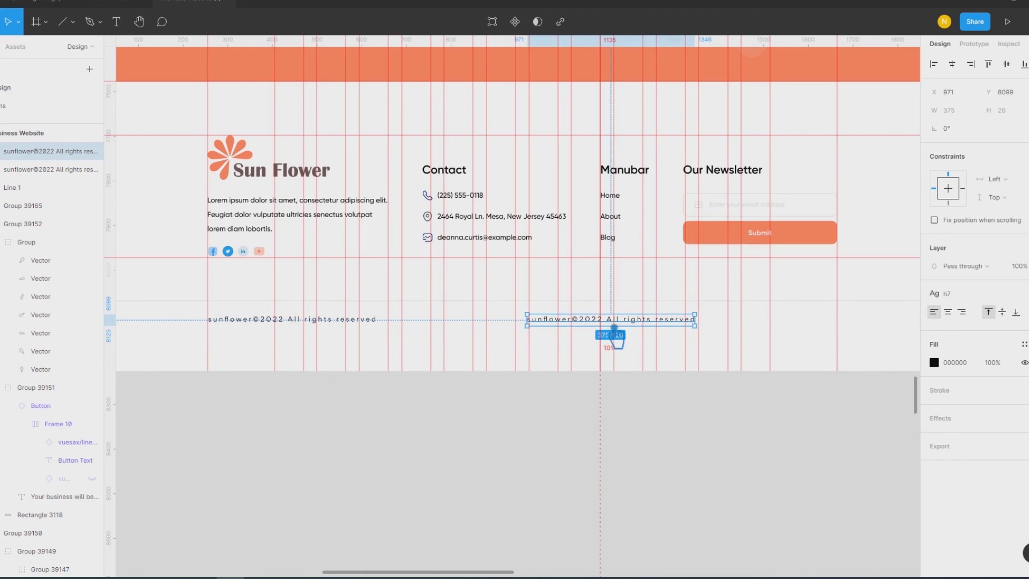
key("shift+r")
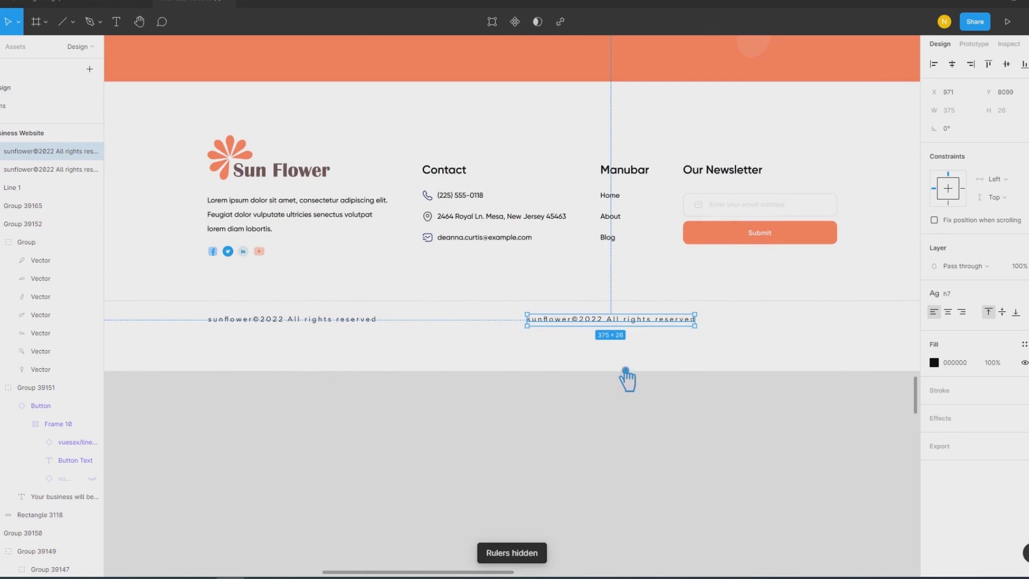
key("Return")
type("parivacy")
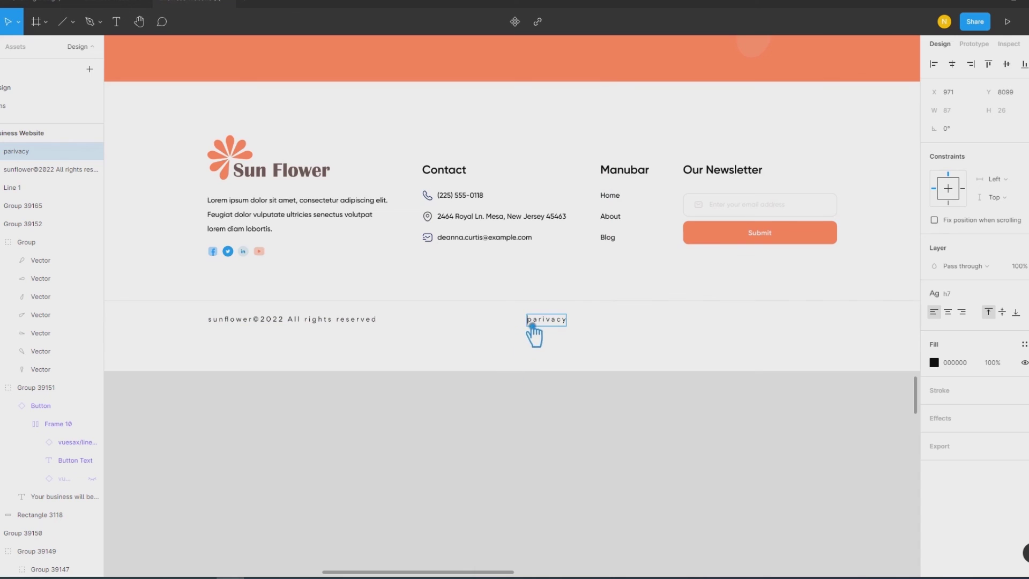
type("PO")
key("Escape")
left_click(661, 432)
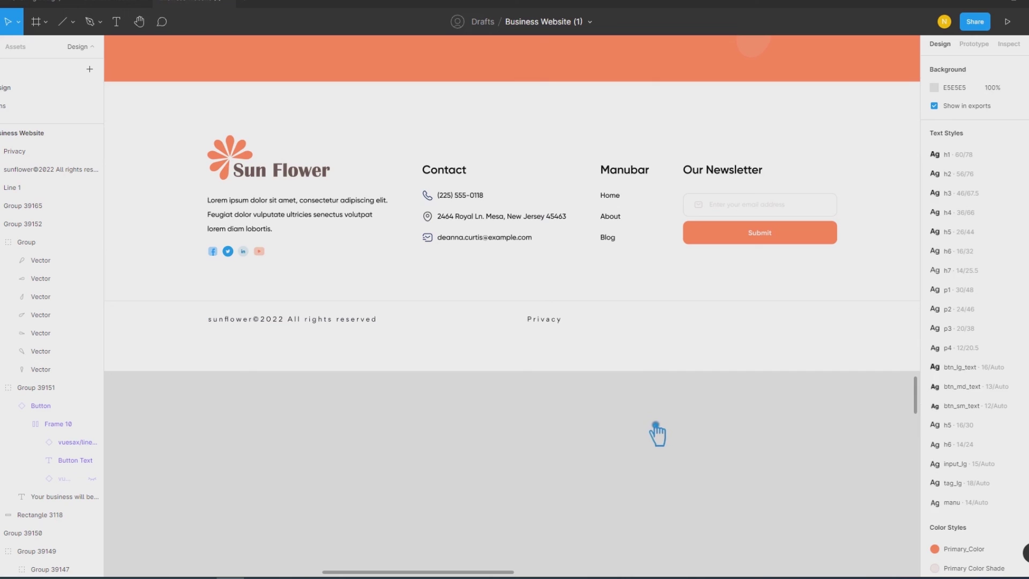
Step: Alt-drag a copy of Privacy to its right, align it, and retype it as 'Terms'
left_click_drag(546, 325, 626, 331)
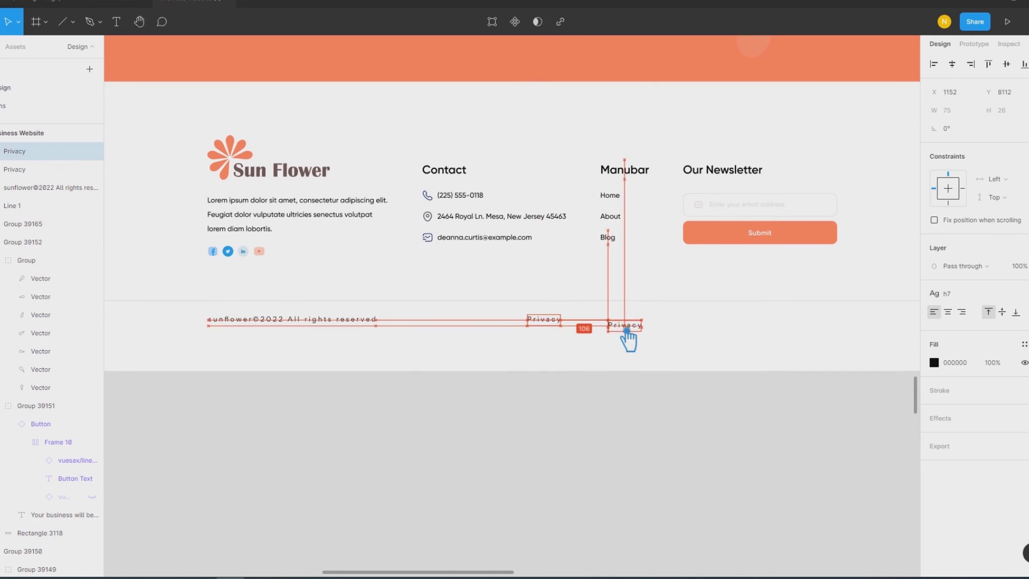
left_click_drag(626, 331, 630, 328)
double_click(629, 320)
type("Term")
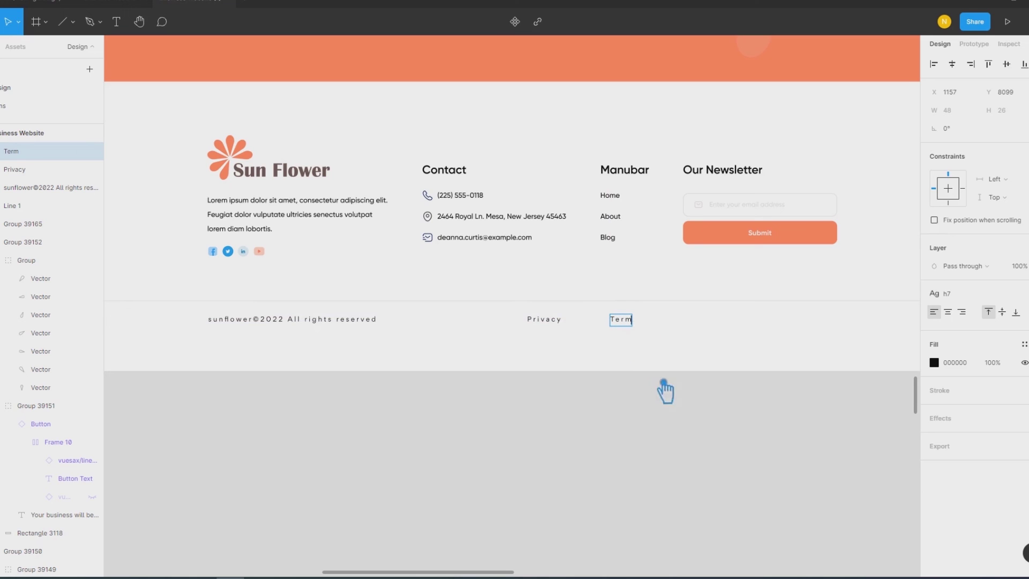
type("s")
key("Escape")
Step: Space the Privacy and Terms labels 30 px apart and group them
left_click(676, 424)
scroll(697, 426, "right", 3)
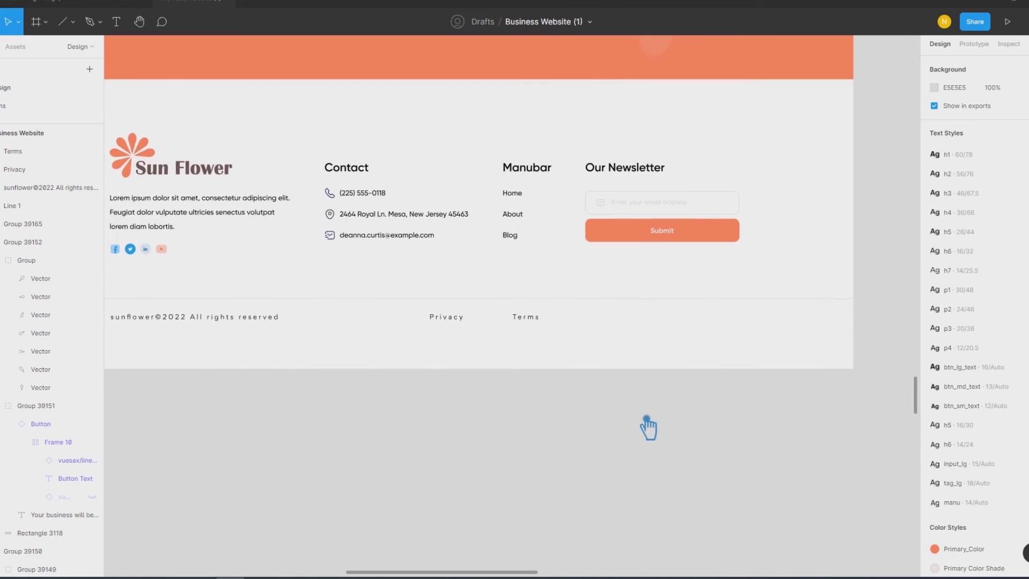
scroll(647, 421, "right", 2)
mouse_move(372, 306)
left_mouse_down()
mouse_move(413, 331)
mouse_move(494, 331)
left_mouse_up()
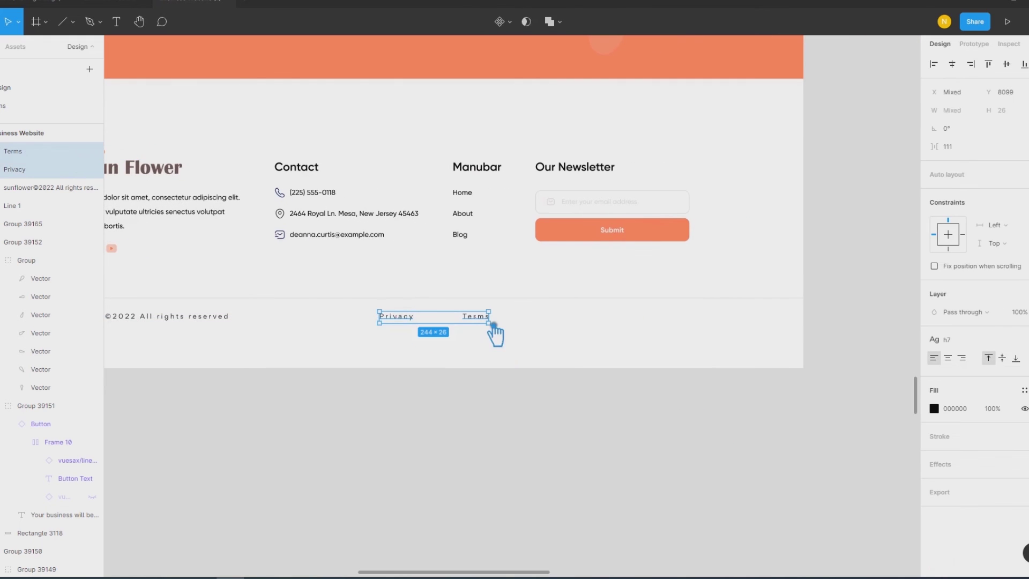
left_click(964, 150)
type("30")
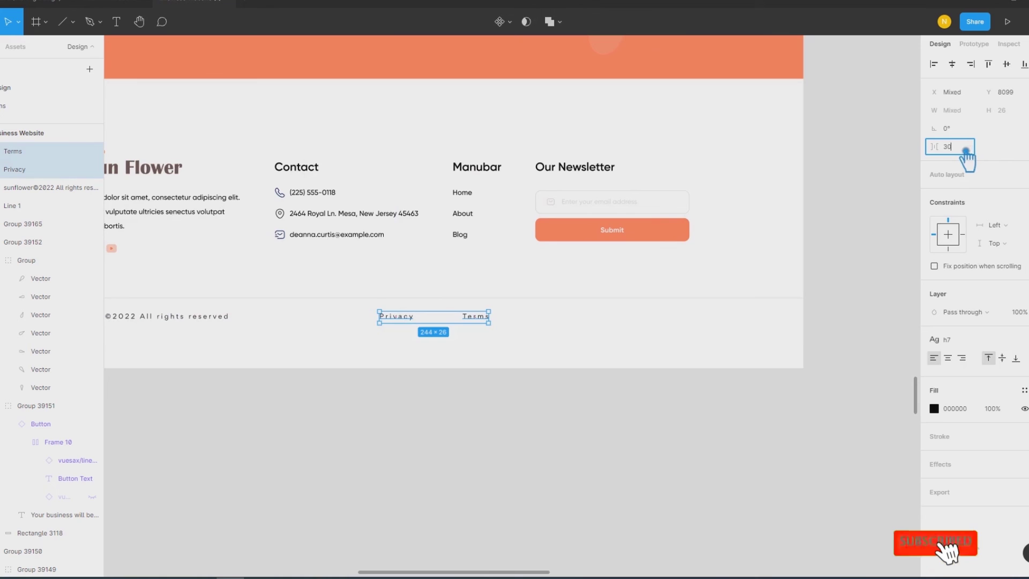
key("Return")
key("ctrl+g")
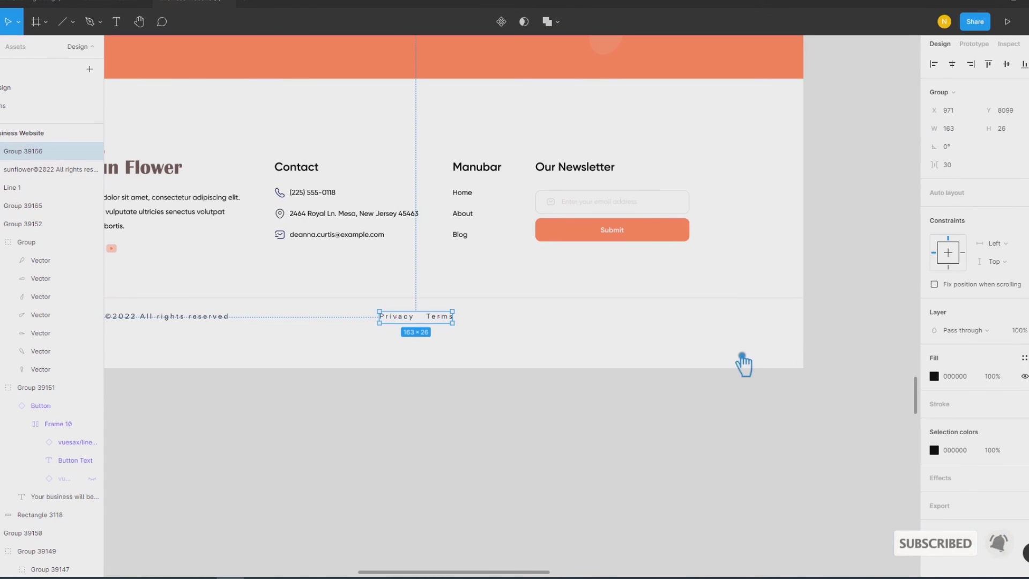
Step: Right-align the Privacy and Terms group with the footer columns
key("alt")
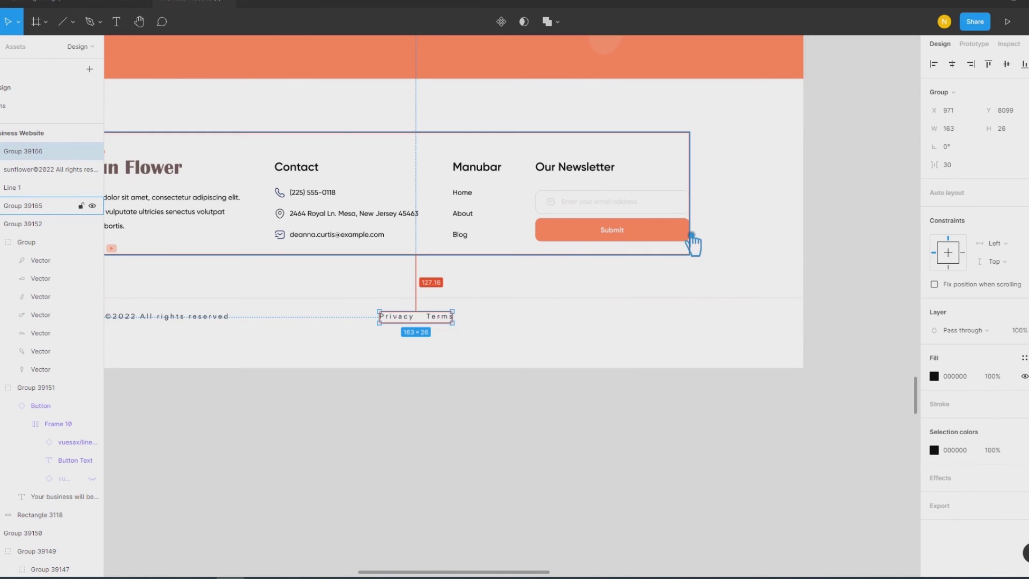
left_click(691, 242)
left_click(454, 320, "shift")
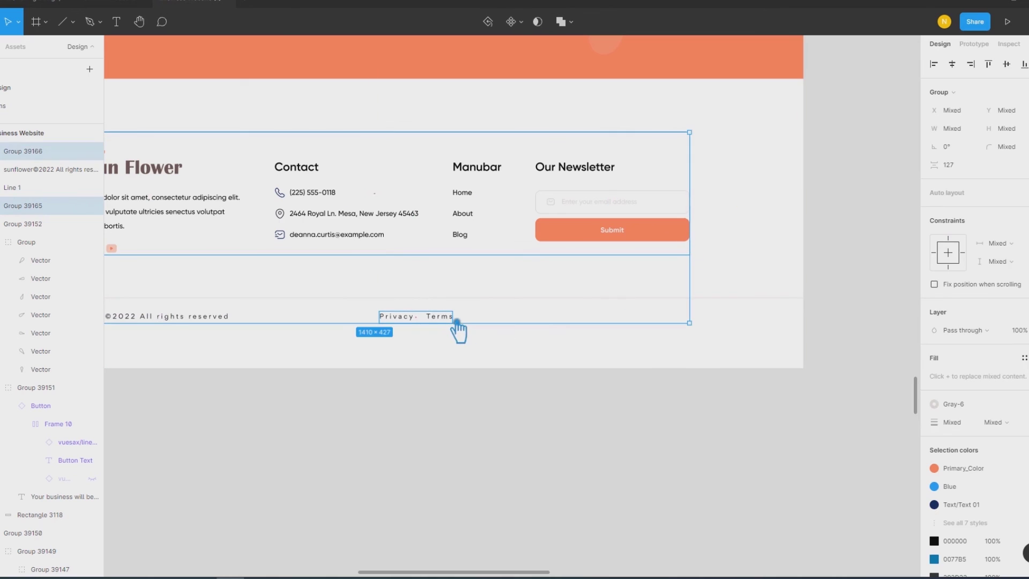
left_click(970, 64)
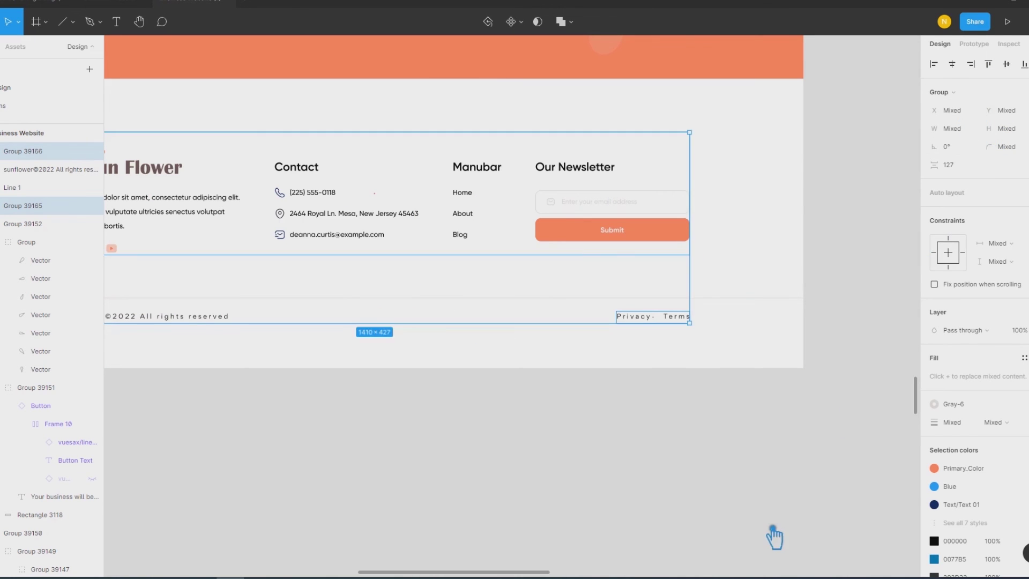
left_click(745, 487)
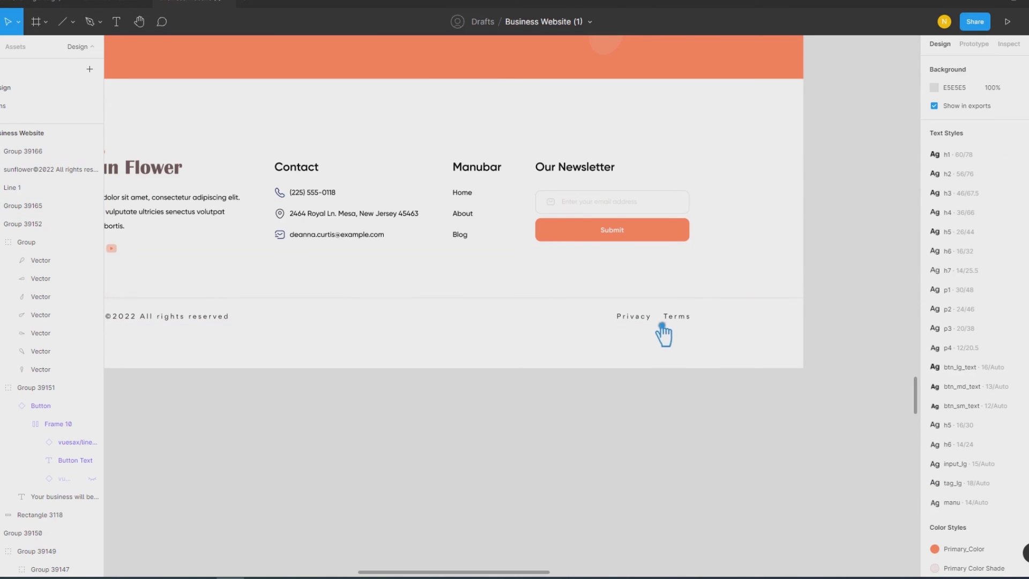
Step: Select the copyright line with the footer columns, then with the Privacy and Terms links
scroll(601, 486, "left", 2)
scroll(599, 477, "left", 4)
left_click(377, 277)
left_click(342, 198, "shift")
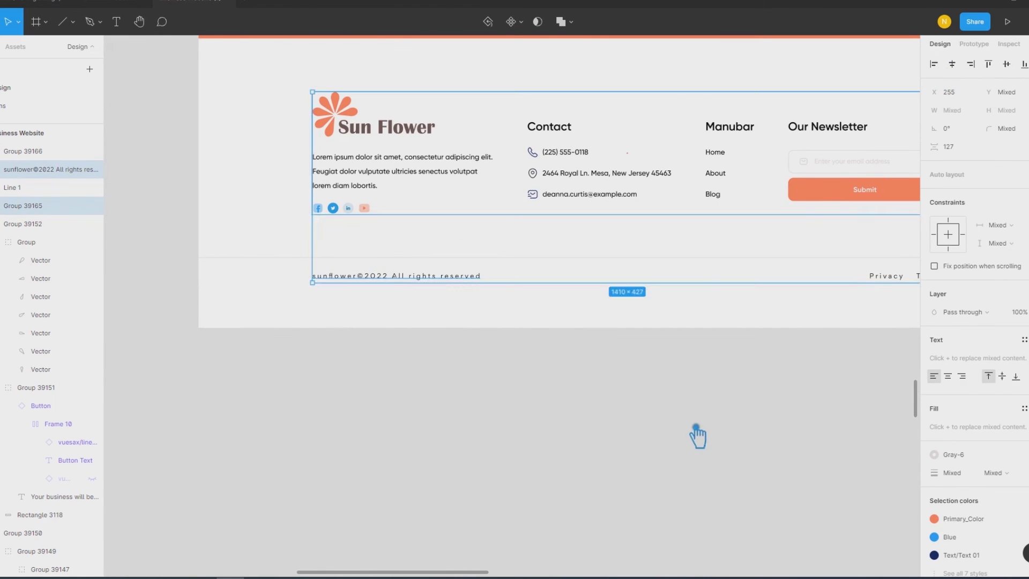
left_click(721, 423)
scroll(748, 410, "down", 2)
scroll(748, 410, "down", 2)
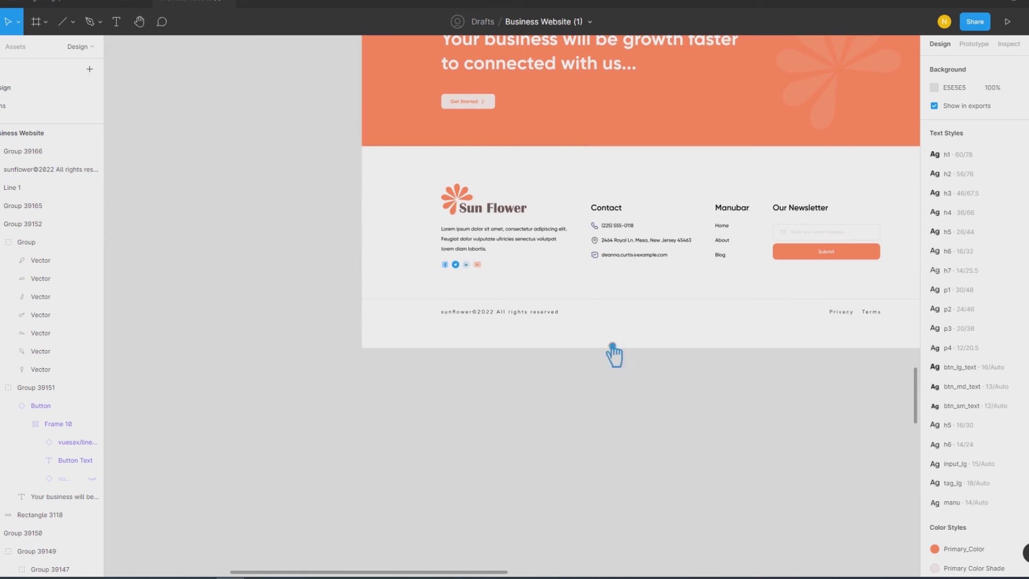
left_click(531, 316)
left_click(857, 315, "shift")
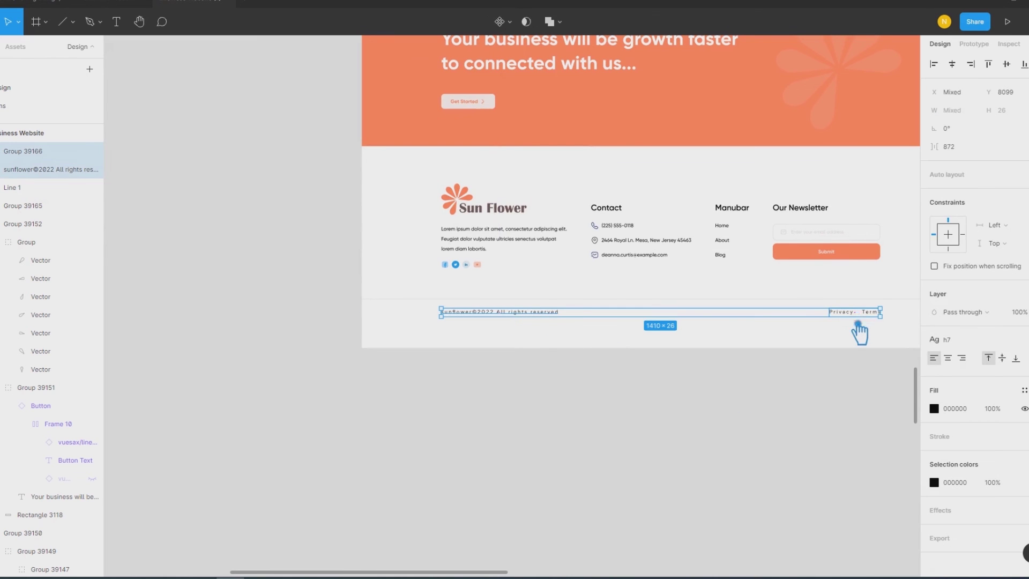
left_click(643, 424)
Step: Shorten the Business Website frame to a height of 8152 so it ends near the footer
left_click(586, 352)
left_click_drag(585, 354, 576, 333)
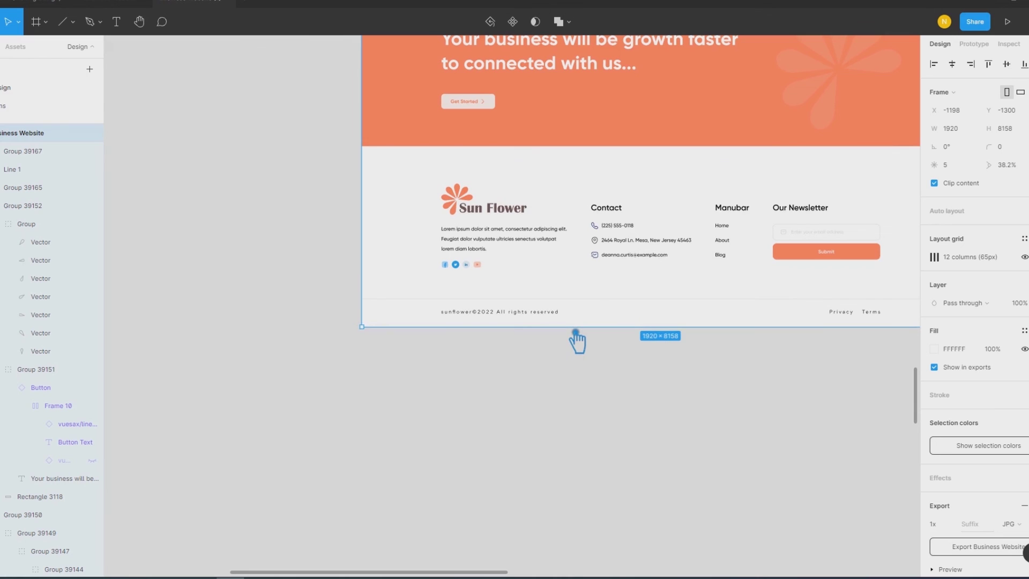
left_click_drag(576, 333, 529, 317)
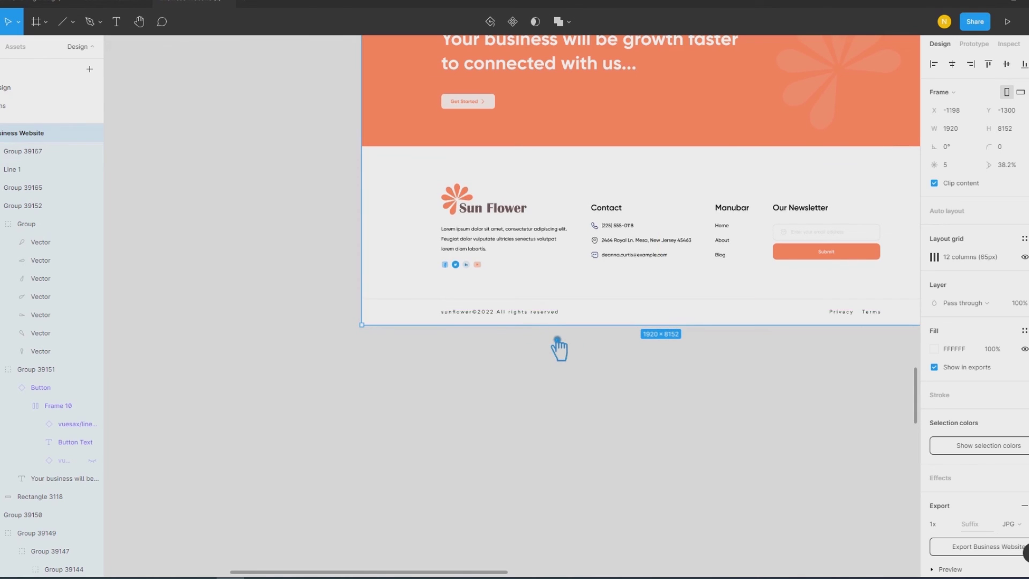
scroll(556, 348, "up", 5, "ctrl")
scroll(552, 327, "up", 5, "ctrl")
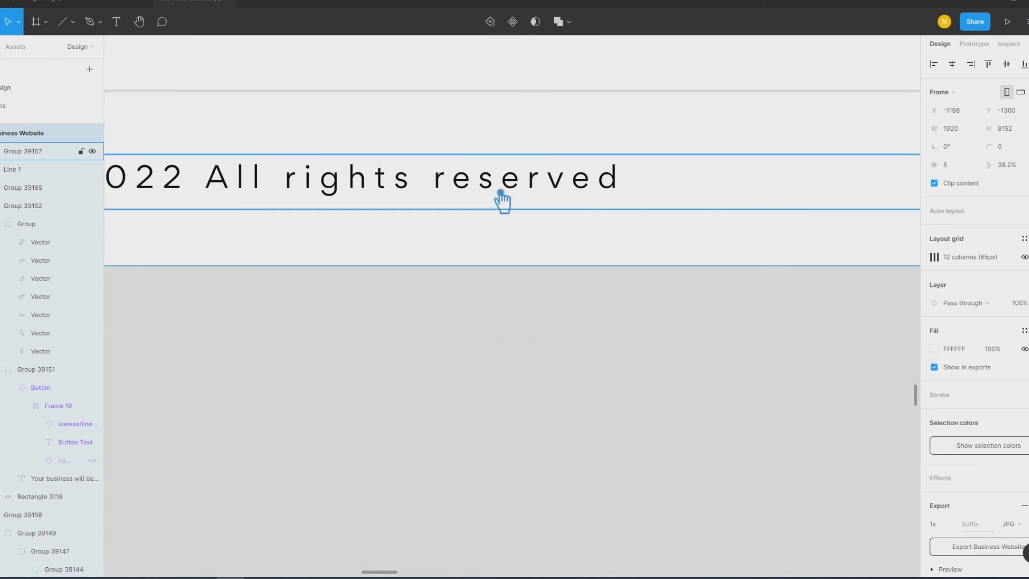
left_click(503, 198)
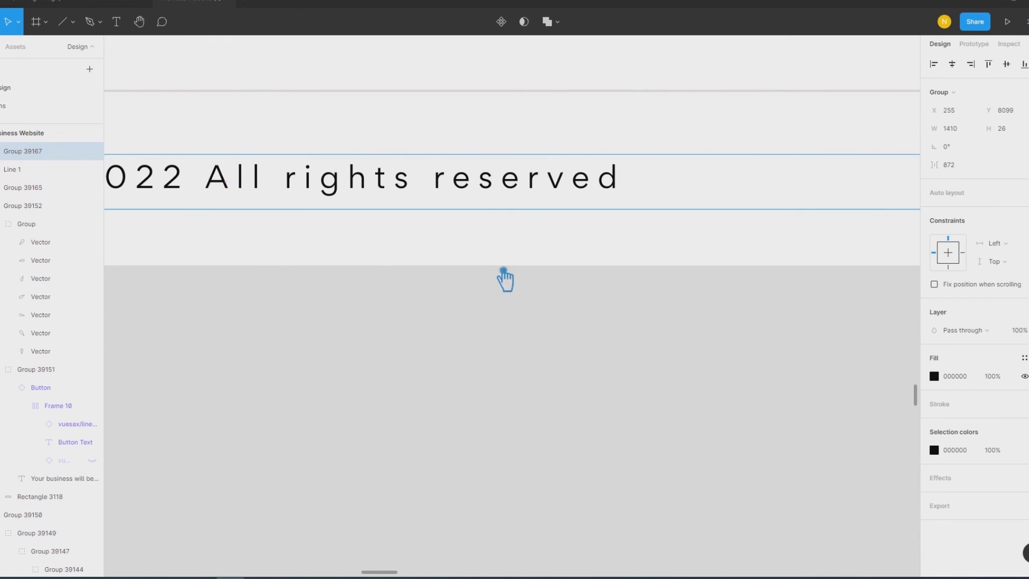
Step: Extend the frame's bottom edge slightly to sit just below the copyright line
scroll(507, 301, "up", 3, "ctrl")
scroll(511, 333, "up", 5, "ctrl")
left_click(492, 293)
left_click_drag(493, 291, 487, 312)
left_click(510, 354)
scroll(518, 367, "down", 2)
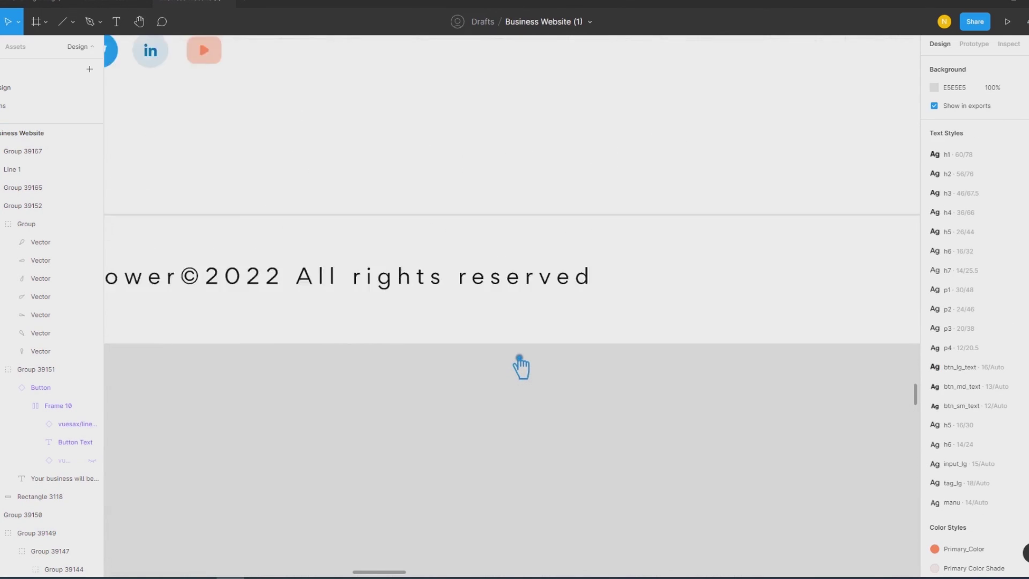
scroll(518, 368, "down", 3)
scroll(518, 368, "down", 3)
scroll(663, 406, "down", 1)
mouse_move(807, 397)
left_mouse_down()
mouse_move(809, 480)
mouse_move(782, 487)
left_mouse_up()
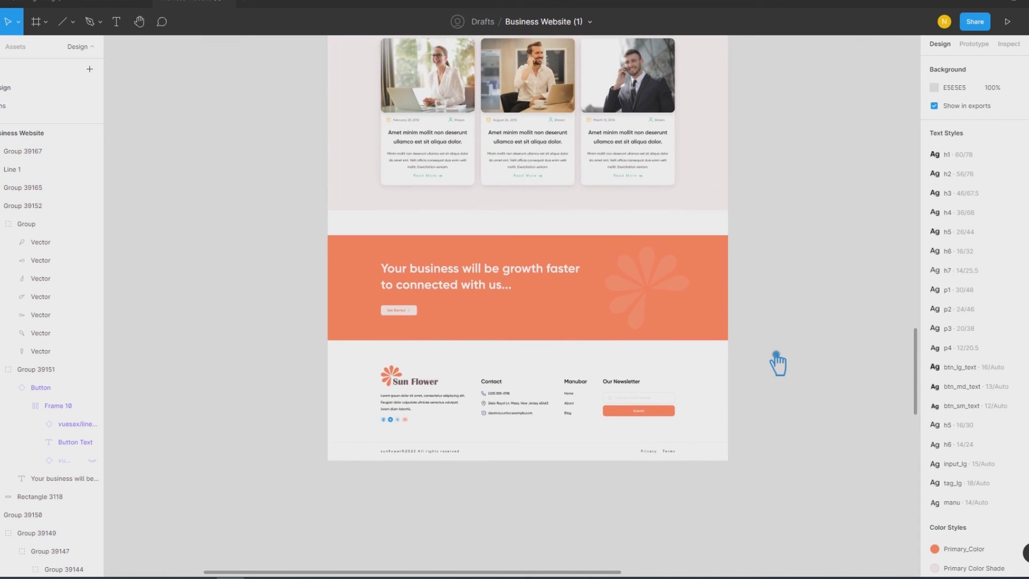
scroll(777, 421, "up", 4)
scroll(775, 425, "up", 4)
scroll(775, 425, "up", 3)
scroll(772, 426, "up", 1)
scroll(772, 426, "up", 2)
scroll(772, 426, "up", 5)
scroll(772, 426, "up", 2)
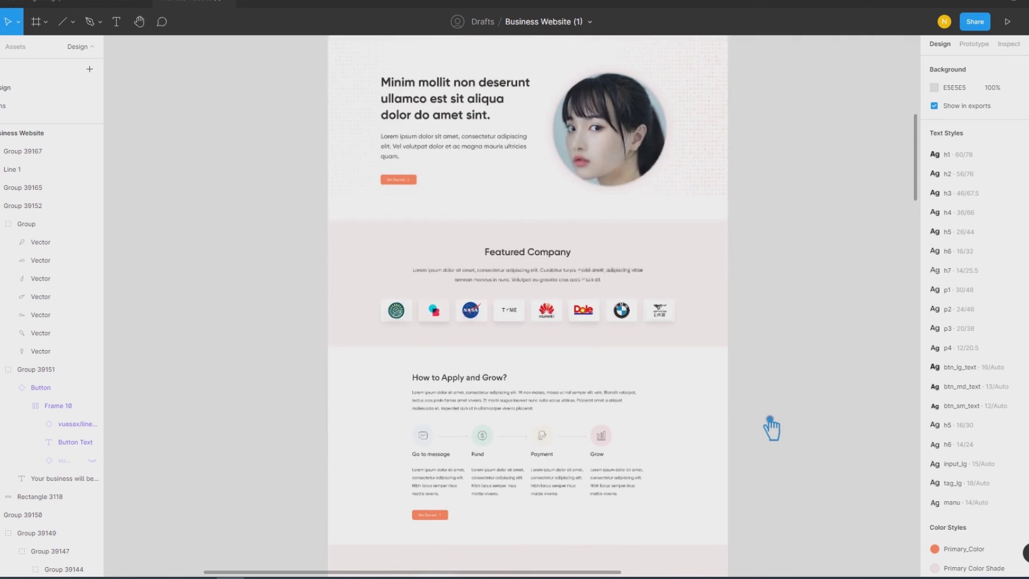
scroll(772, 427, "up", 2)
scroll(772, 426, "up", 2)
scroll(772, 426, "down", 2)
scroll(772, 426, "up", 3)
scroll(772, 429, "up", 1)
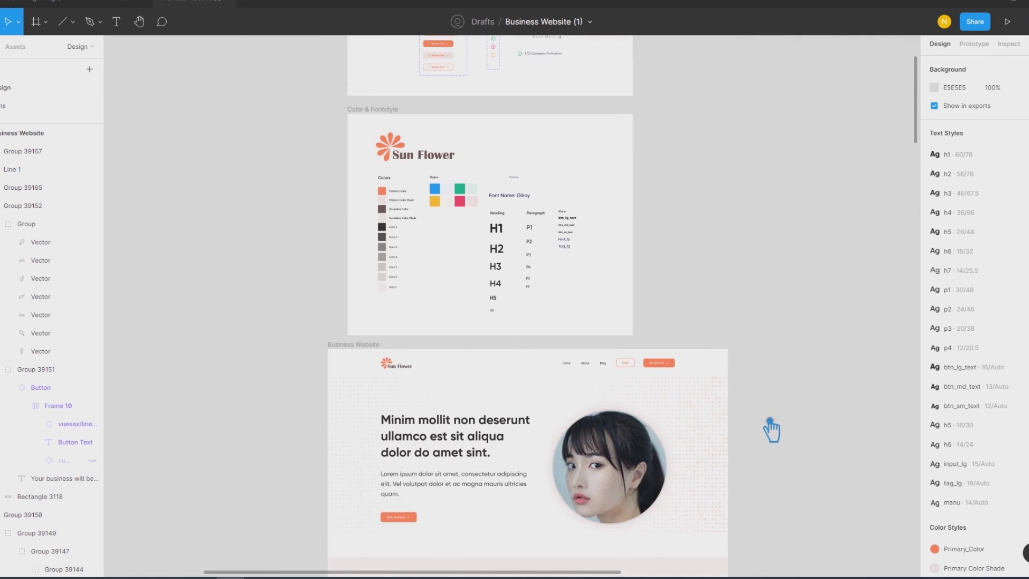
scroll(772, 429, "up", 2)
scroll(772, 429, "up", 1)
scroll(772, 428, "down", 3)
scroll(772, 432, "down", 3)
scroll(772, 432, "down", 1)
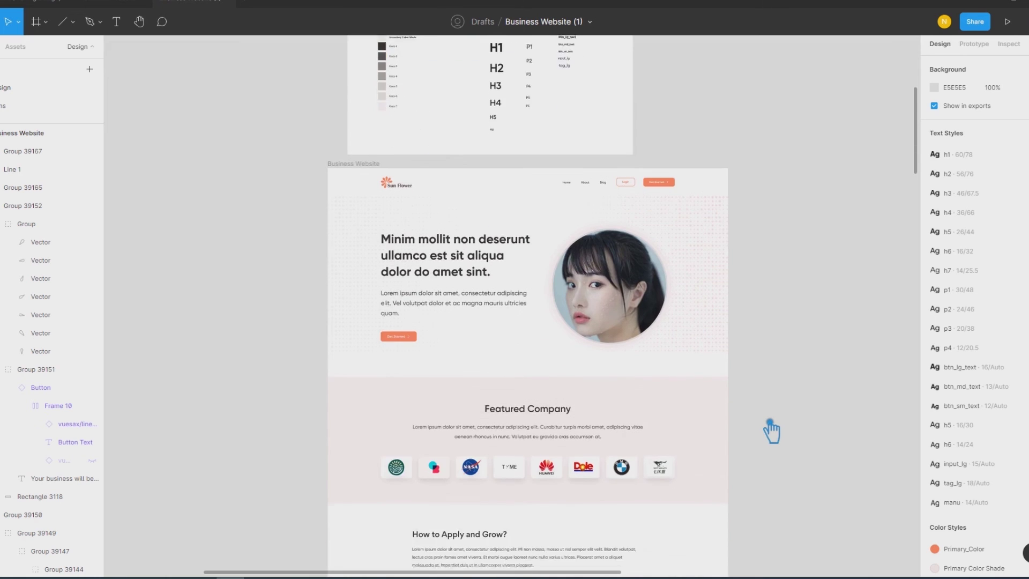
scroll(772, 431, "down", 2)
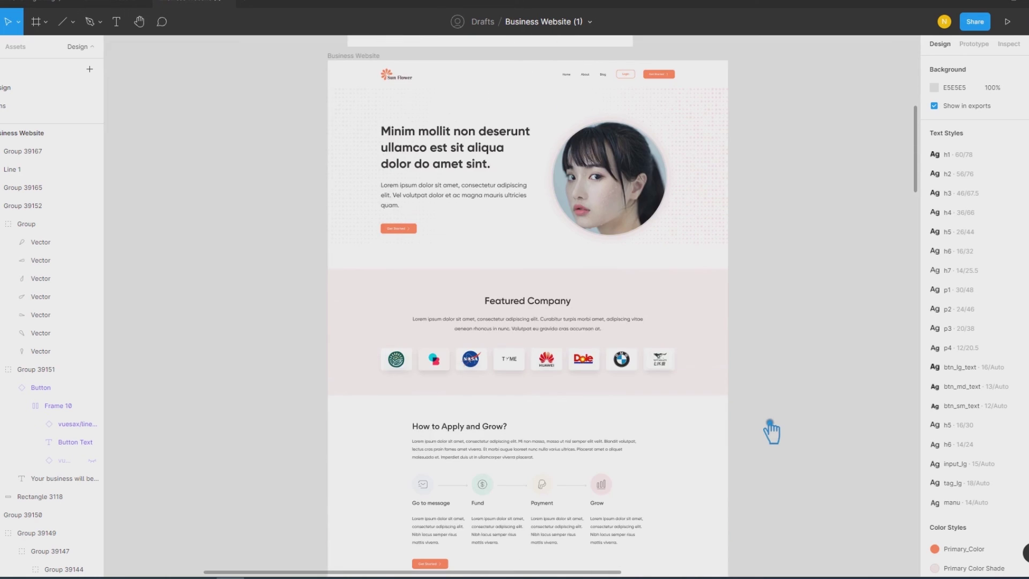
scroll(772, 432, "down", 1)
scroll(772, 432, "down", 1)
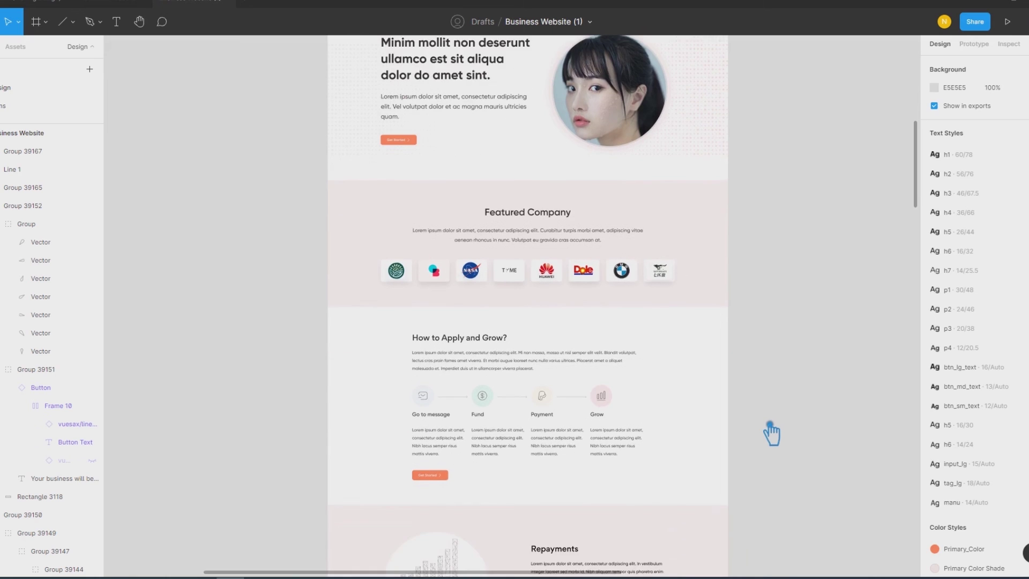
scroll(771, 435, "down", 1)
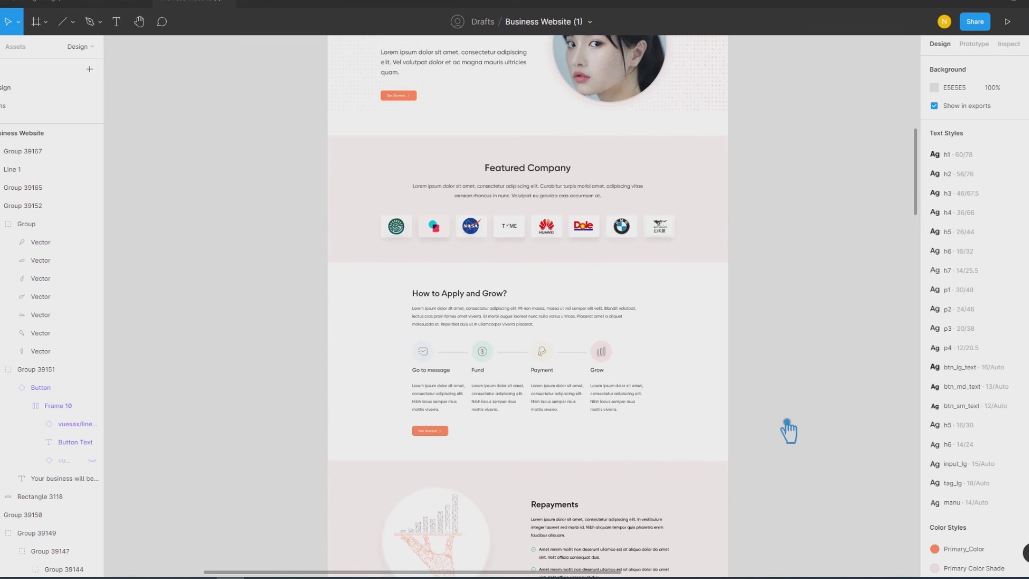
scroll(448, 437, "up", 1, "ctrl")
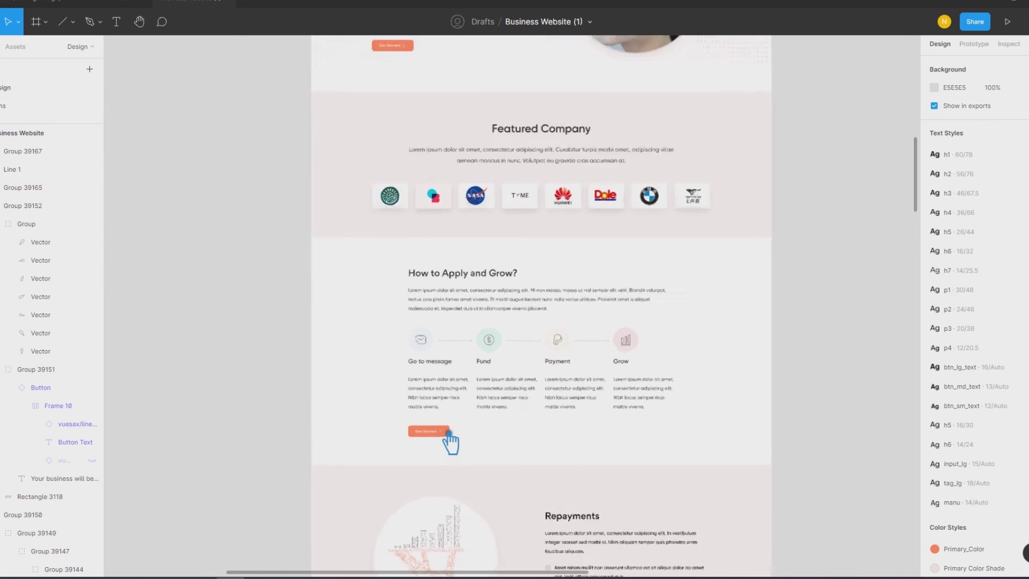
scroll(452, 432, "up", 2, "ctrl")
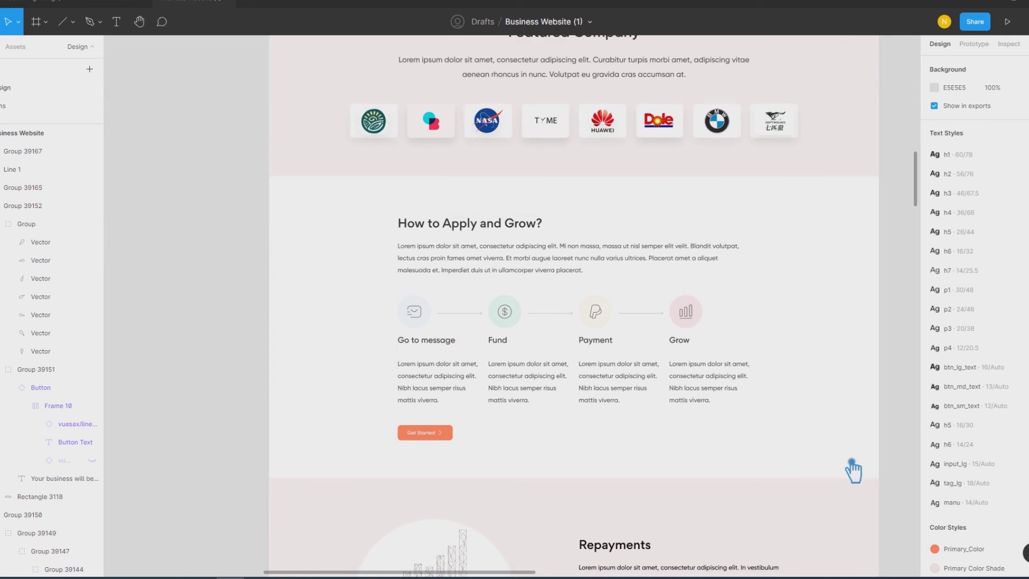
scroll(853, 470, "down", 2)
scroll(841, 488, "down", 2)
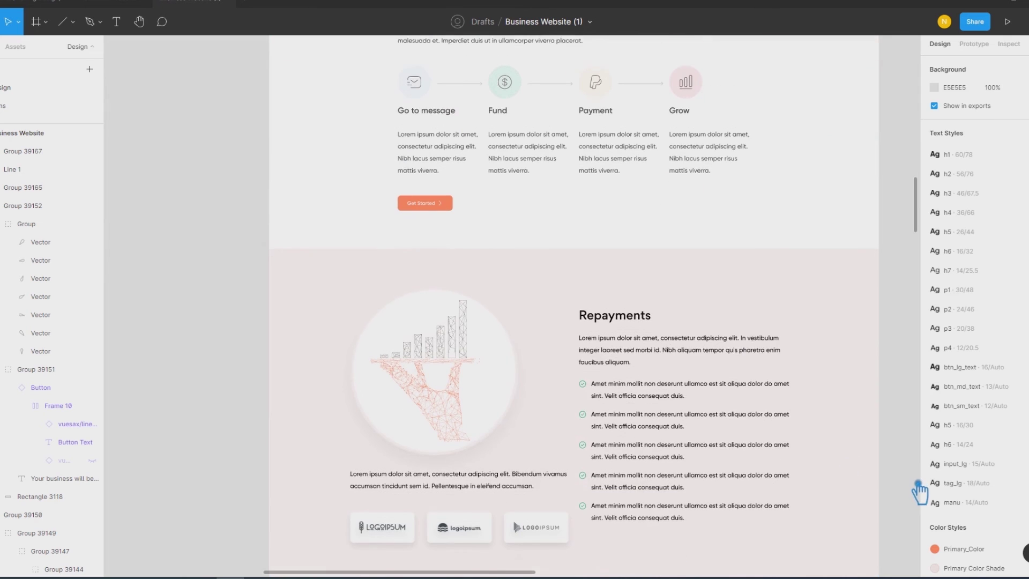
scroll(919, 489, "down", 3)
scroll(918, 489, "down", 2)
scroll(916, 488, "down", 2)
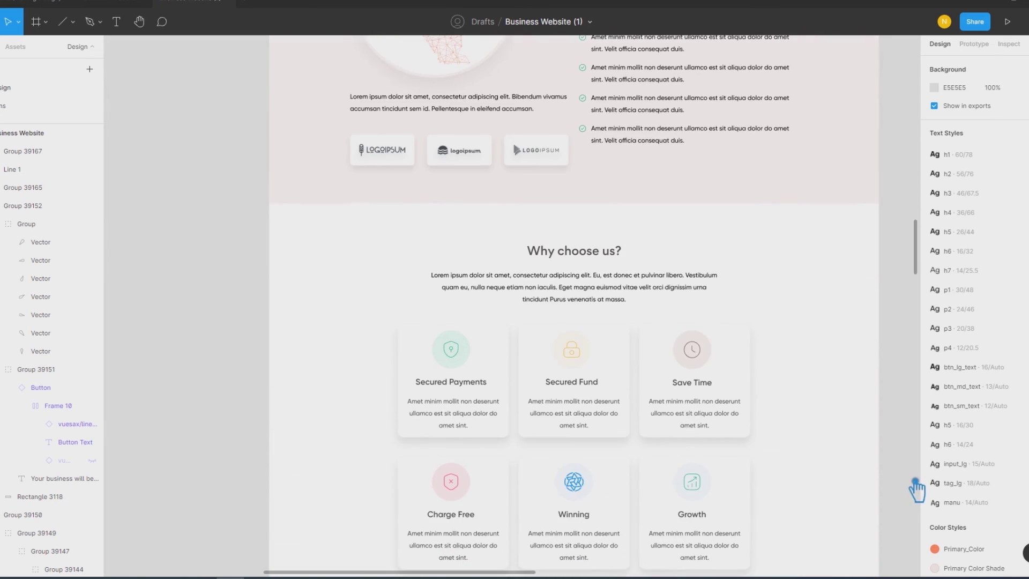
scroll(917, 488, "down", 2)
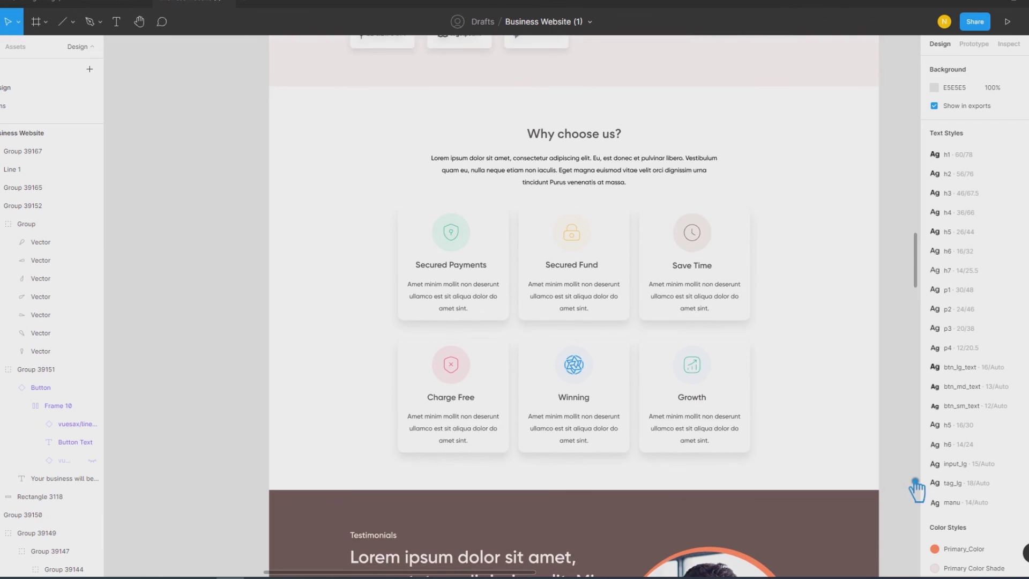
scroll(916, 488, "down", 2)
scroll(916, 489, "down", 2)
scroll(915, 491, "down", 2)
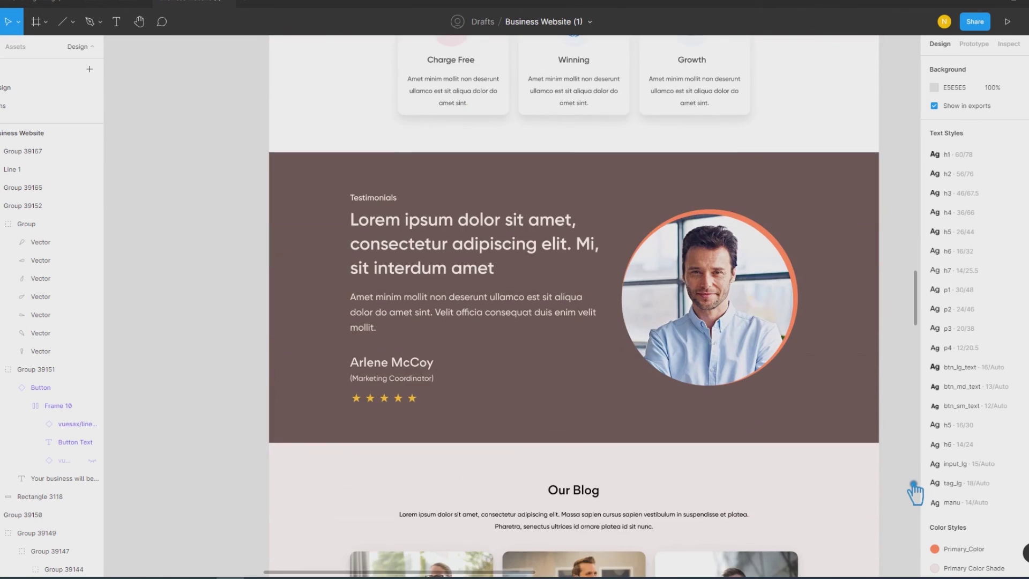
scroll(915, 492, "down", 2)
scroll(916, 492, "down", 4)
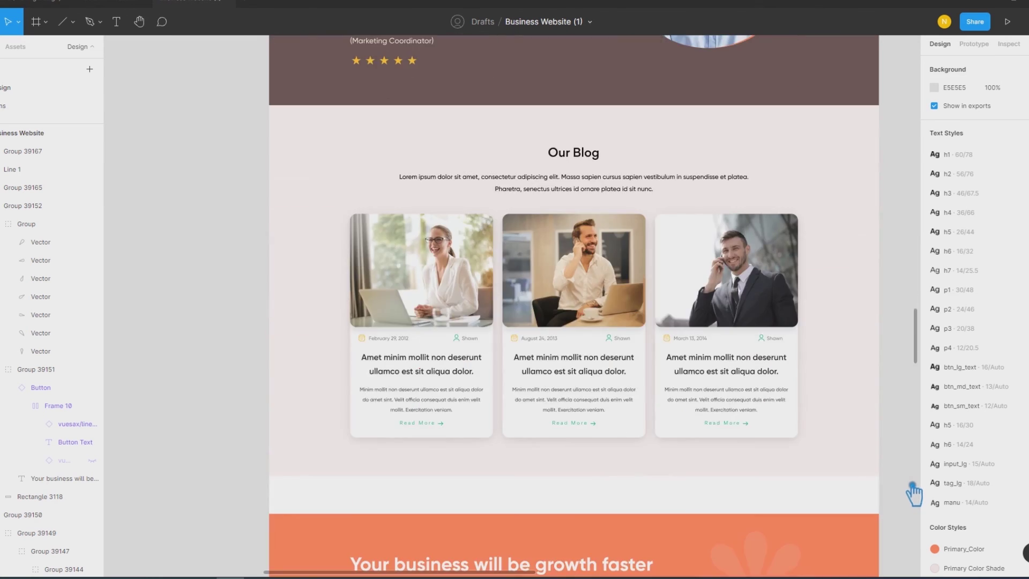
scroll(913, 491, "down", 5)
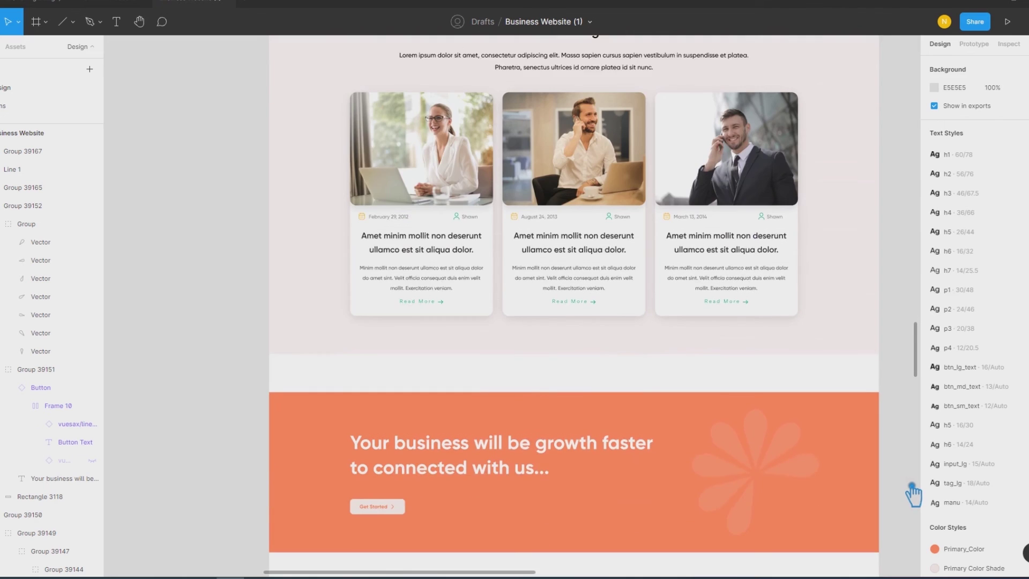
scroll(913, 492, "down", 1)
scroll(913, 492, "down", 1)
scroll(913, 492, "down", 1)
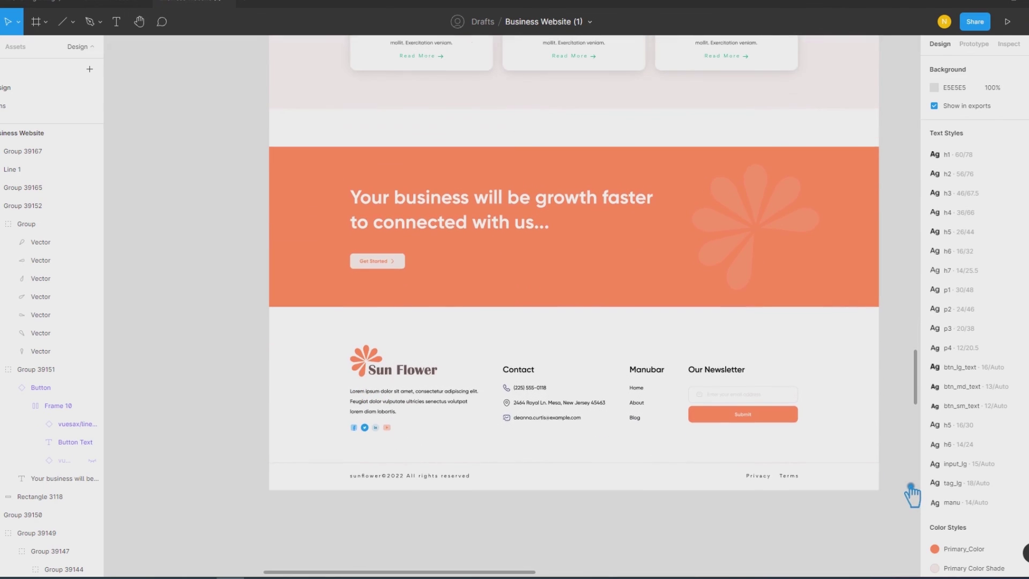
left_click_drag(910, 488, 835, 489)
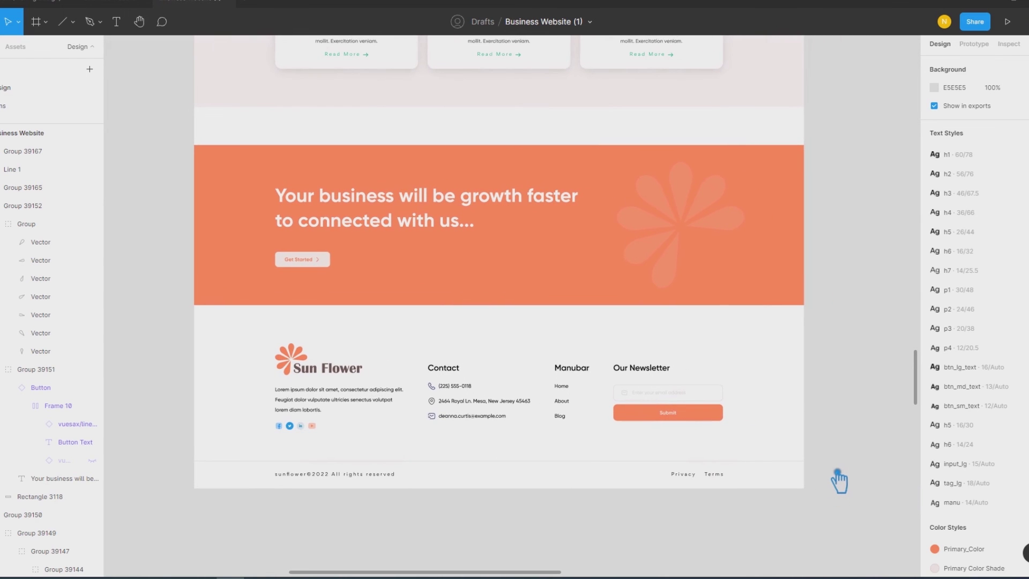